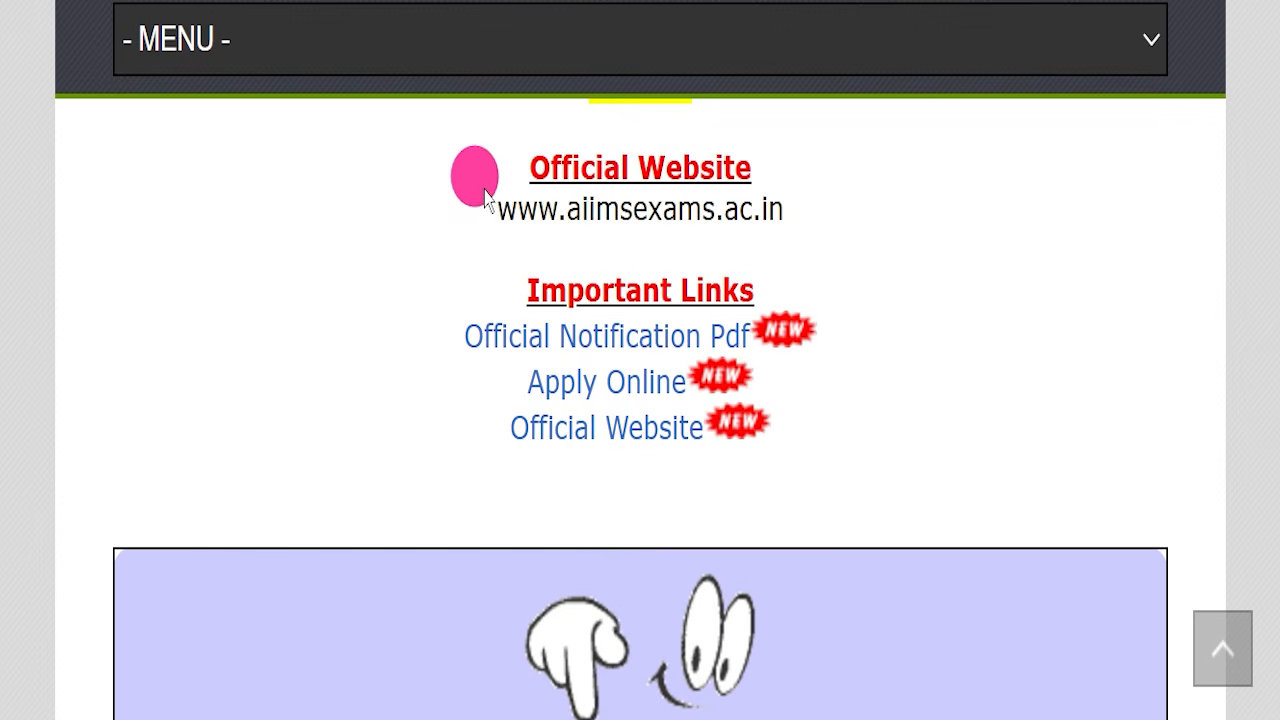
# - Open the AIIMS NORCET-10 recruitment page from the Official Notification Pdf link under Important Links
pyautogui.moveTo(440, 245); pyautogui.dragTo(828, 443)
pyautogui.moveTo(440, 347); pyautogui.dragTo(748, 335)
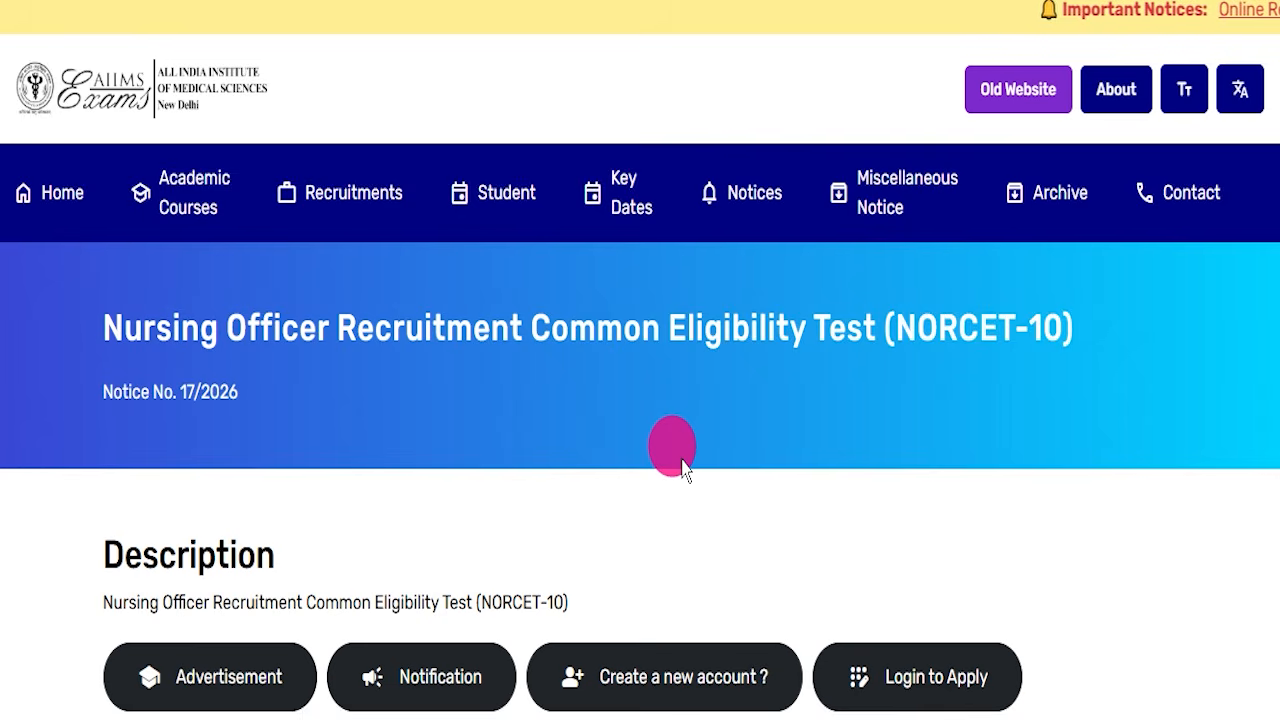
pyautogui.scroll(-3, 686, 470)
pyautogui.scroll(3, 620, 294)
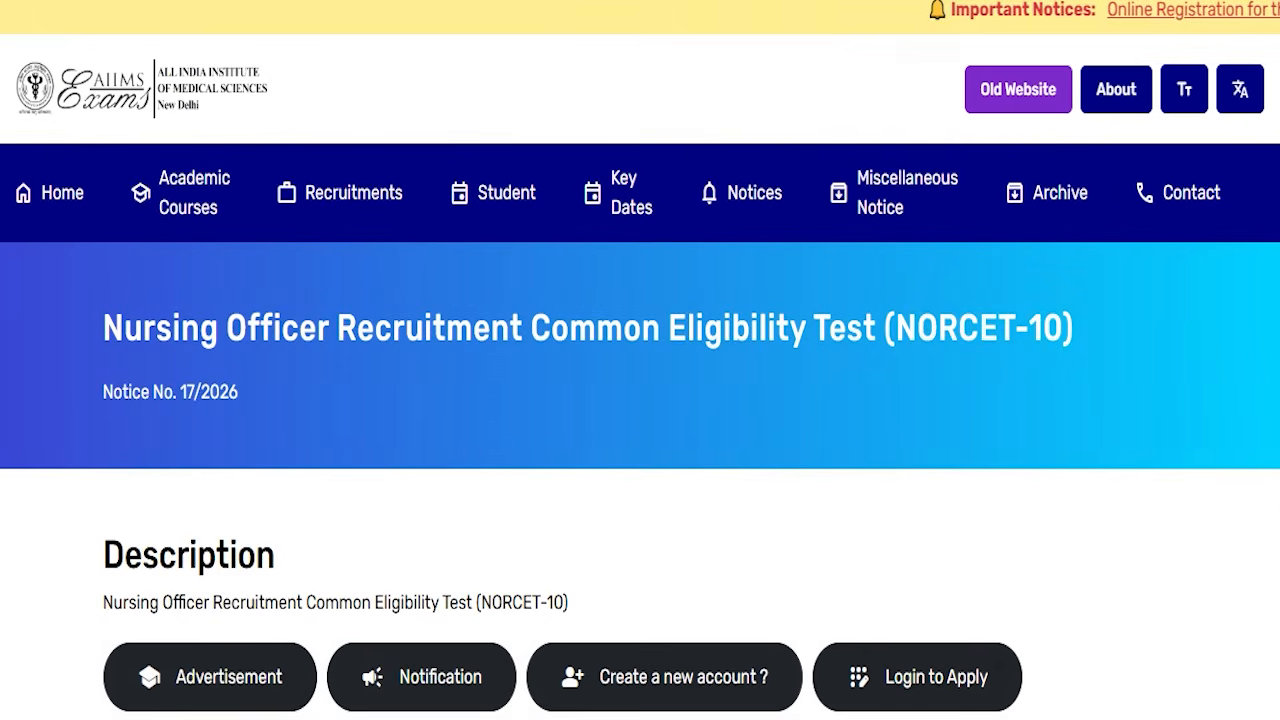
# - Open the NORCET-10 advertisement for AIIMS New Delhi and Other AIIMS
pyautogui.moveTo(90, 631); pyautogui.dragTo(317, 719)
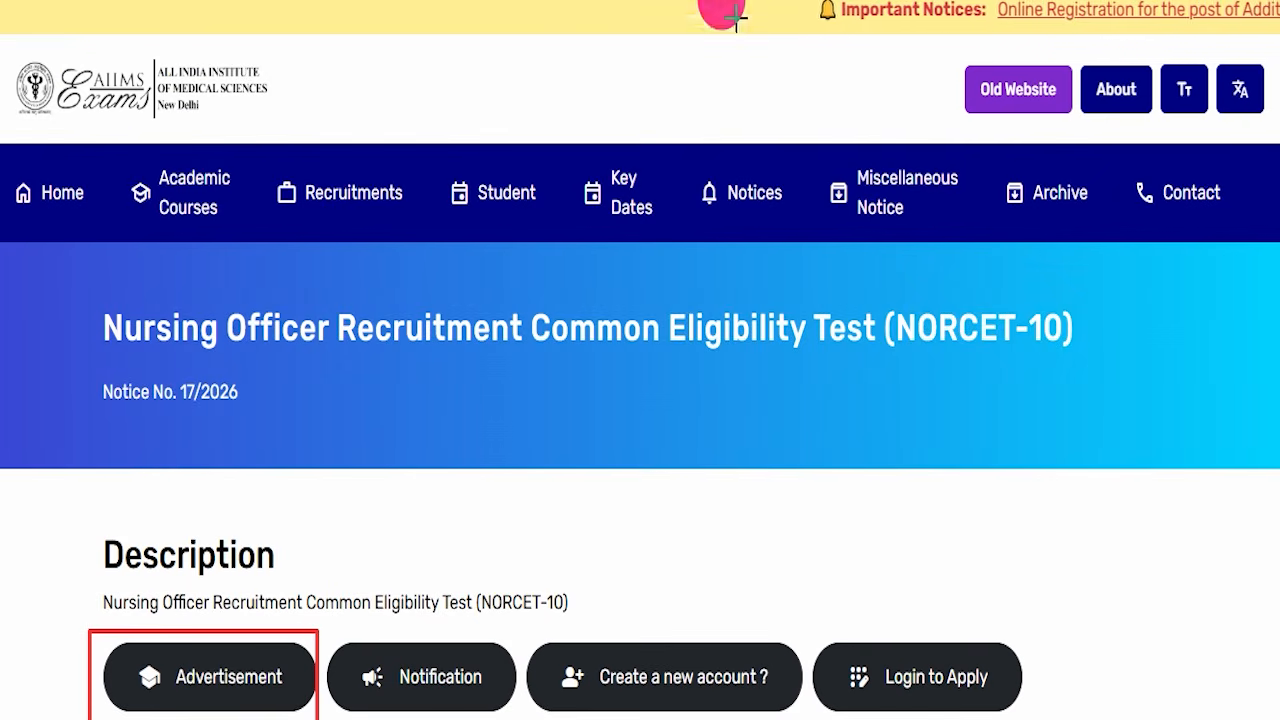
pyautogui.press('Escape')
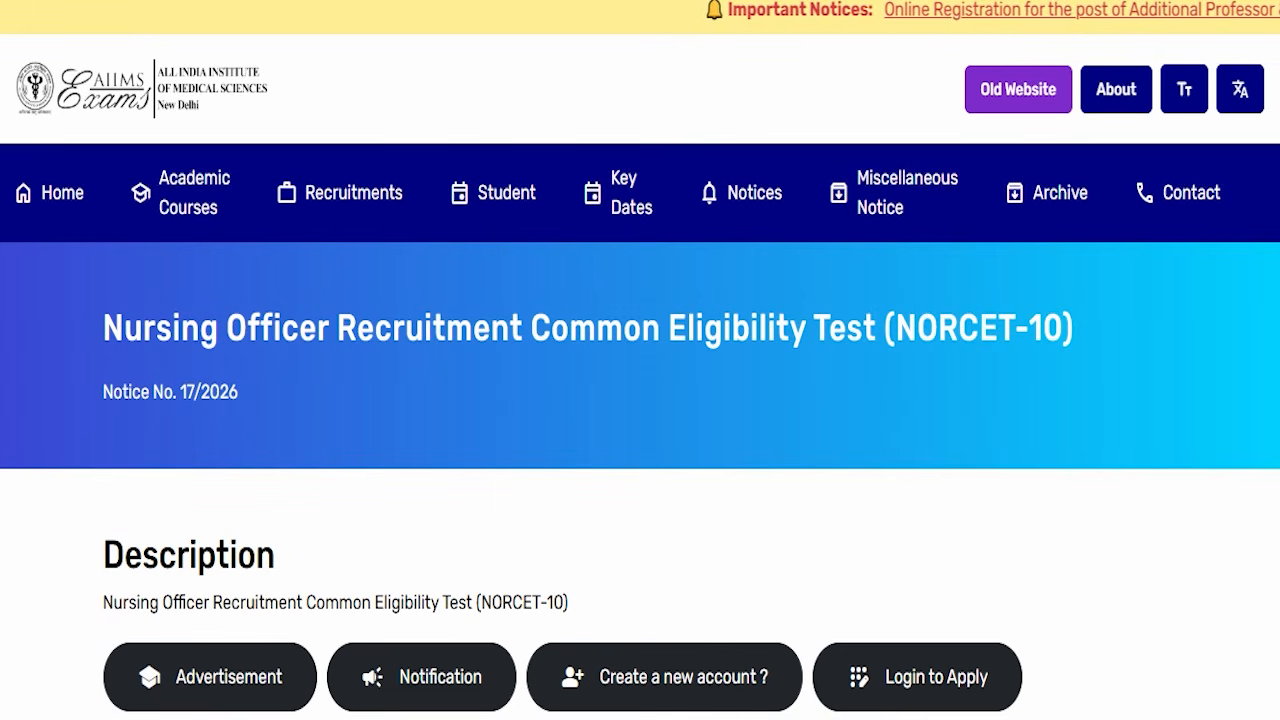
pyautogui.click(196, 674)
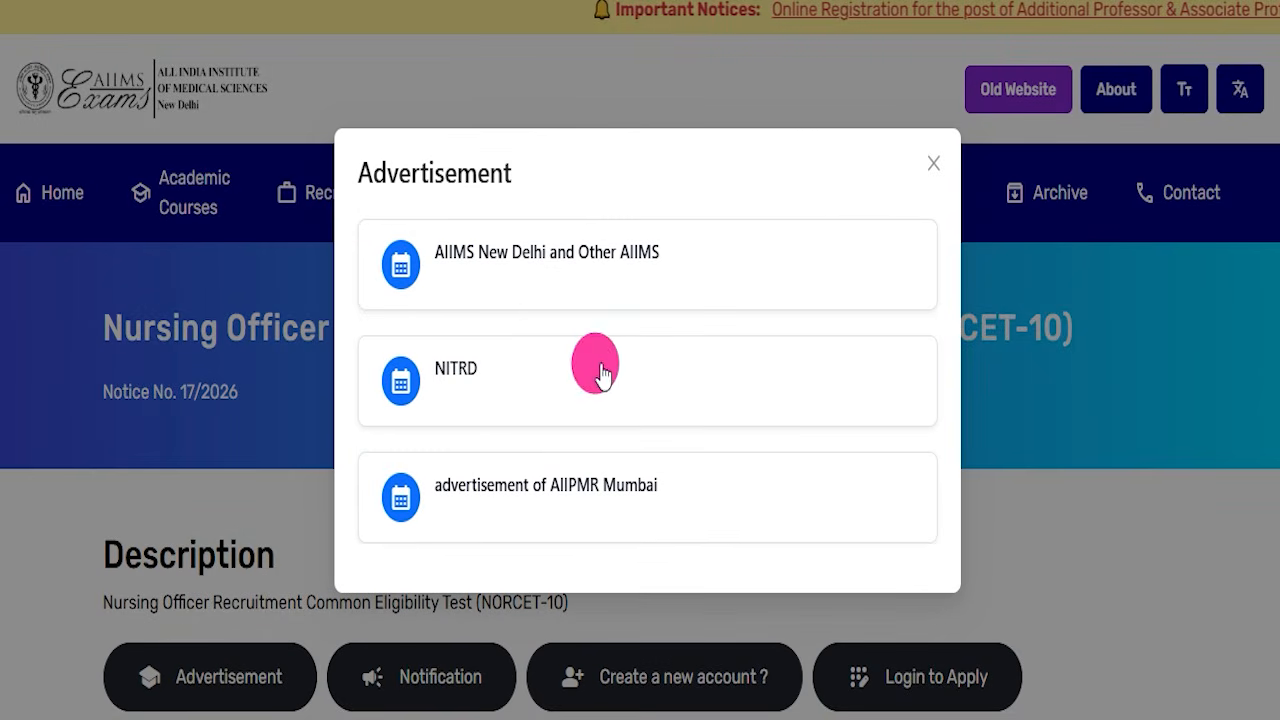
pyautogui.moveTo(345, 209)
pyautogui.mouseDown()
pyautogui.moveTo(571, 210)
pyautogui.moveTo(703, 285)
pyautogui.moveTo(707, 321)
pyautogui.mouseUp()
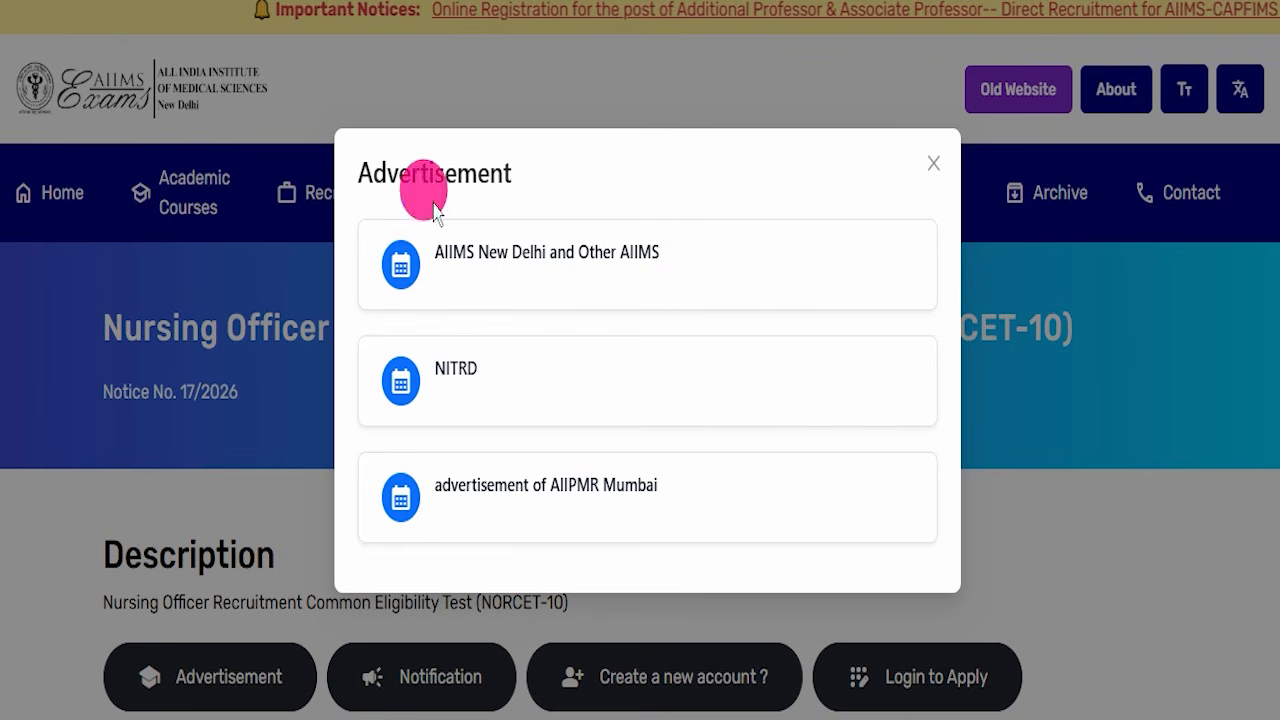
pyautogui.click(426, 258)
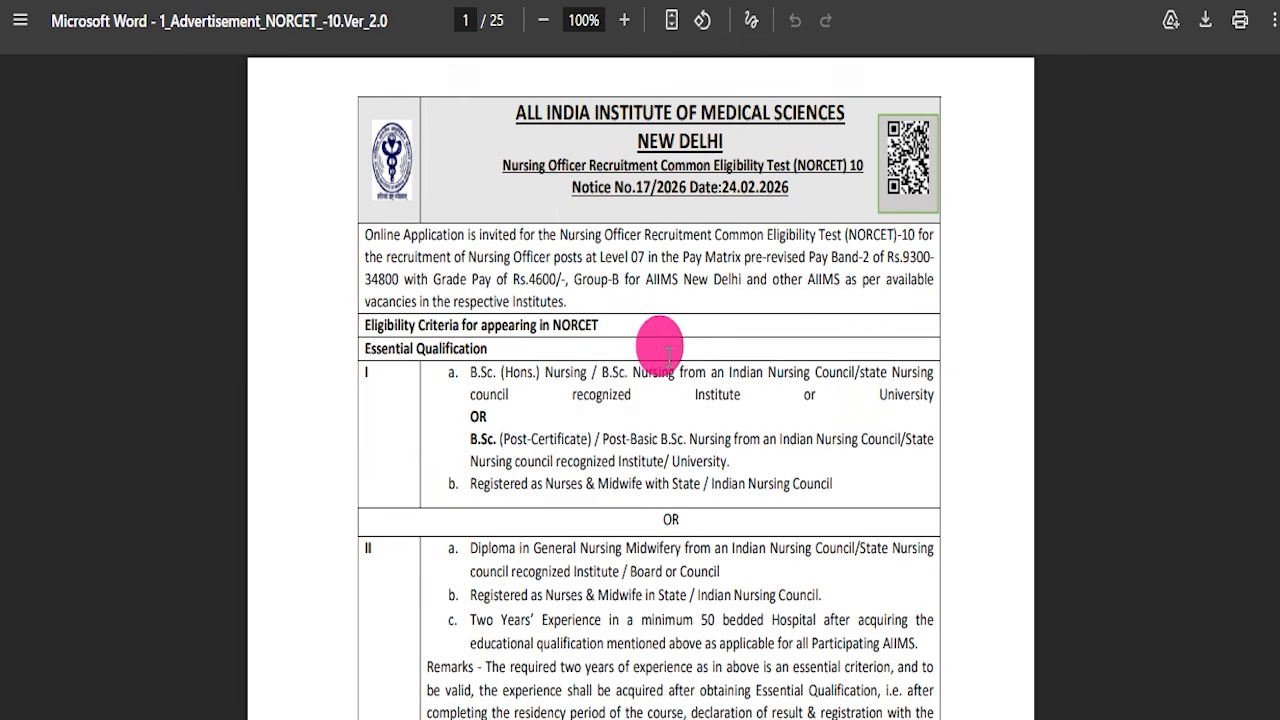
# - Read the advertisement's first page, covering pay level, essential qualifications, age limit, application fees and exam dates
pyautogui.scroll(1, 668, 350)
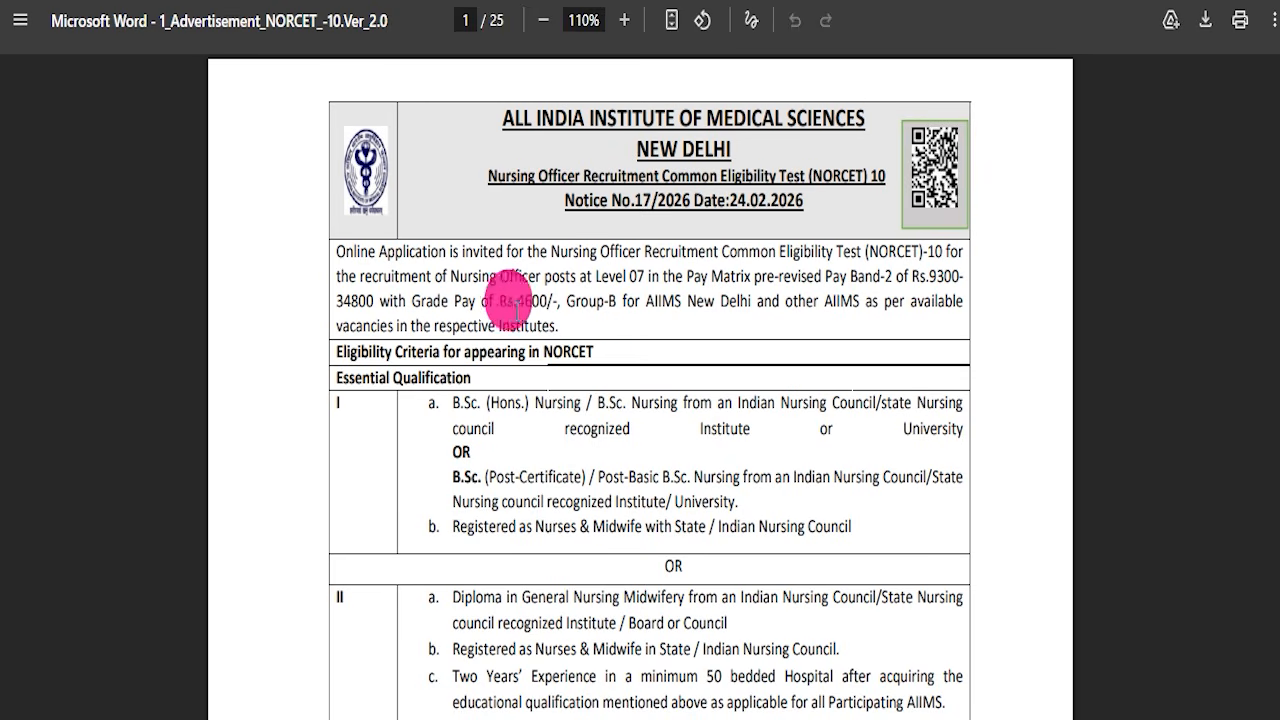
pyautogui.moveTo(484, 300); pyautogui.dragTo(930, 278)
pyautogui.doubleClick(888, 278)
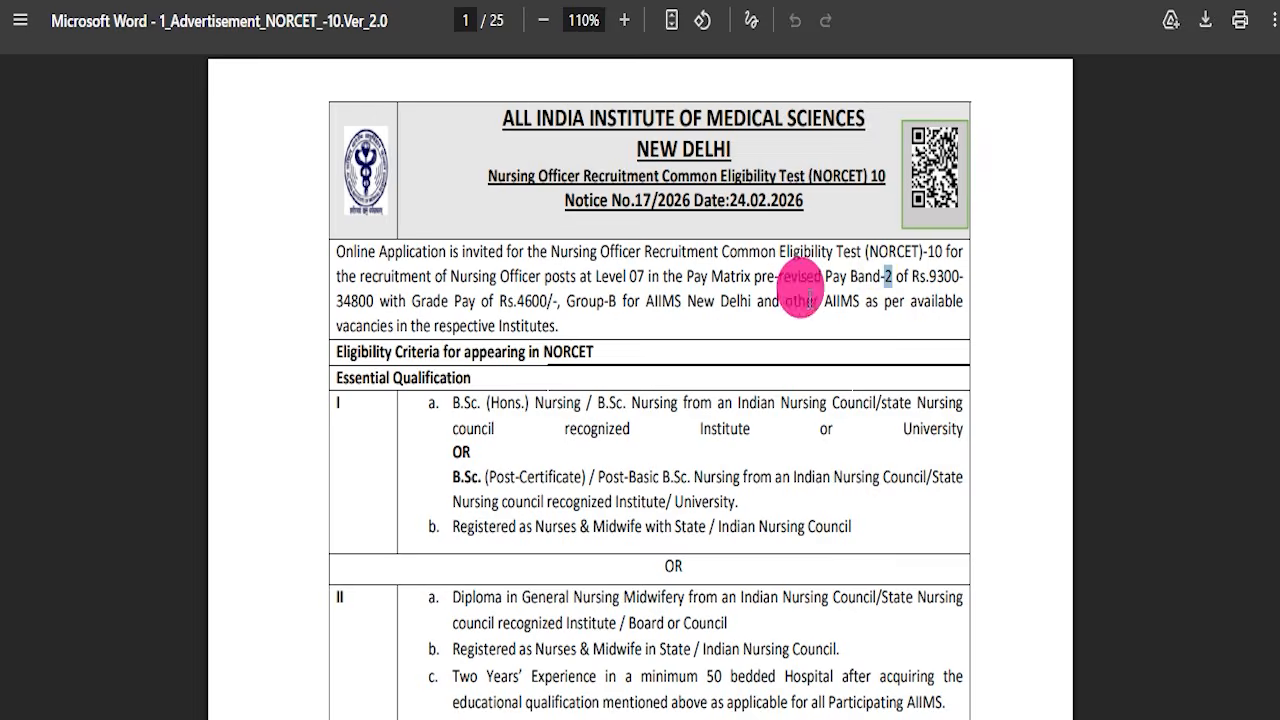
pyautogui.scroll(-1, 640, 400)
pyautogui.moveTo(345, 232); pyautogui.dragTo(658, 405)
pyautogui.scroll(-3, 680, 330)
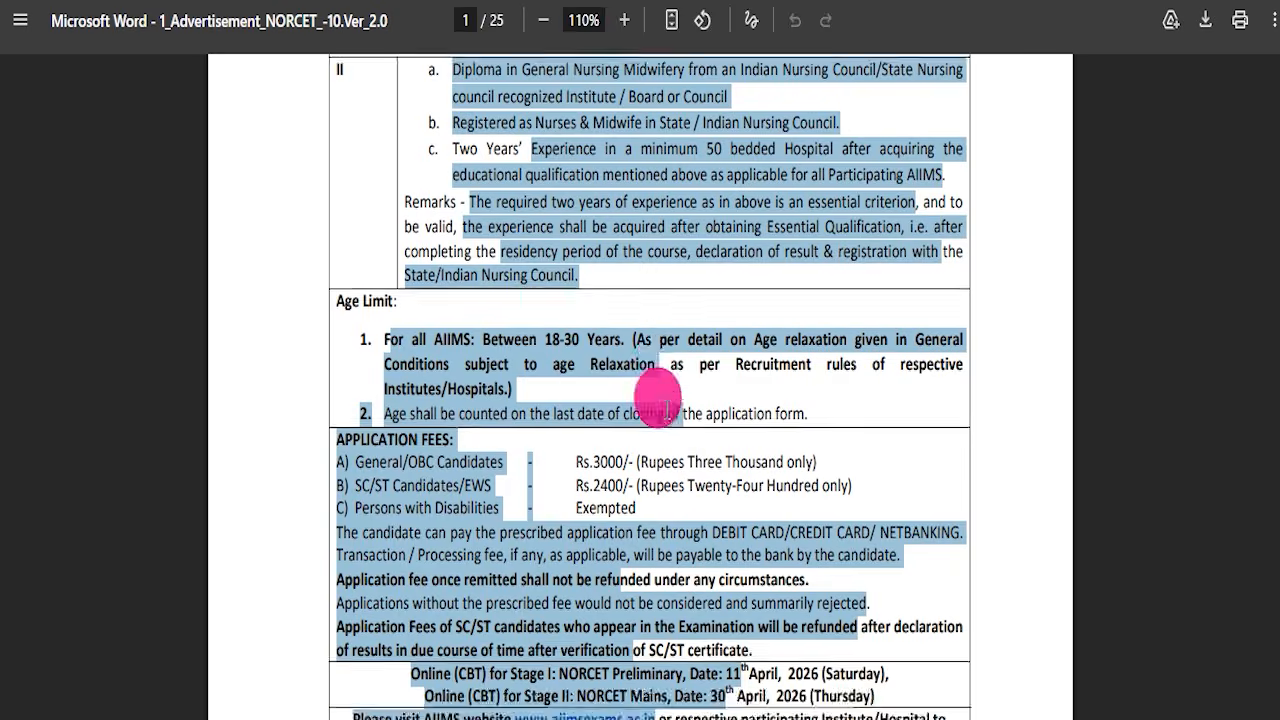
pyautogui.scroll(-2, 664, 405)
pyautogui.click(507, 360)
pyautogui.moveTo(358, 256); pyautogui.dragTo(672, 288)
pyautogui.scroll(-2, 765, 405)
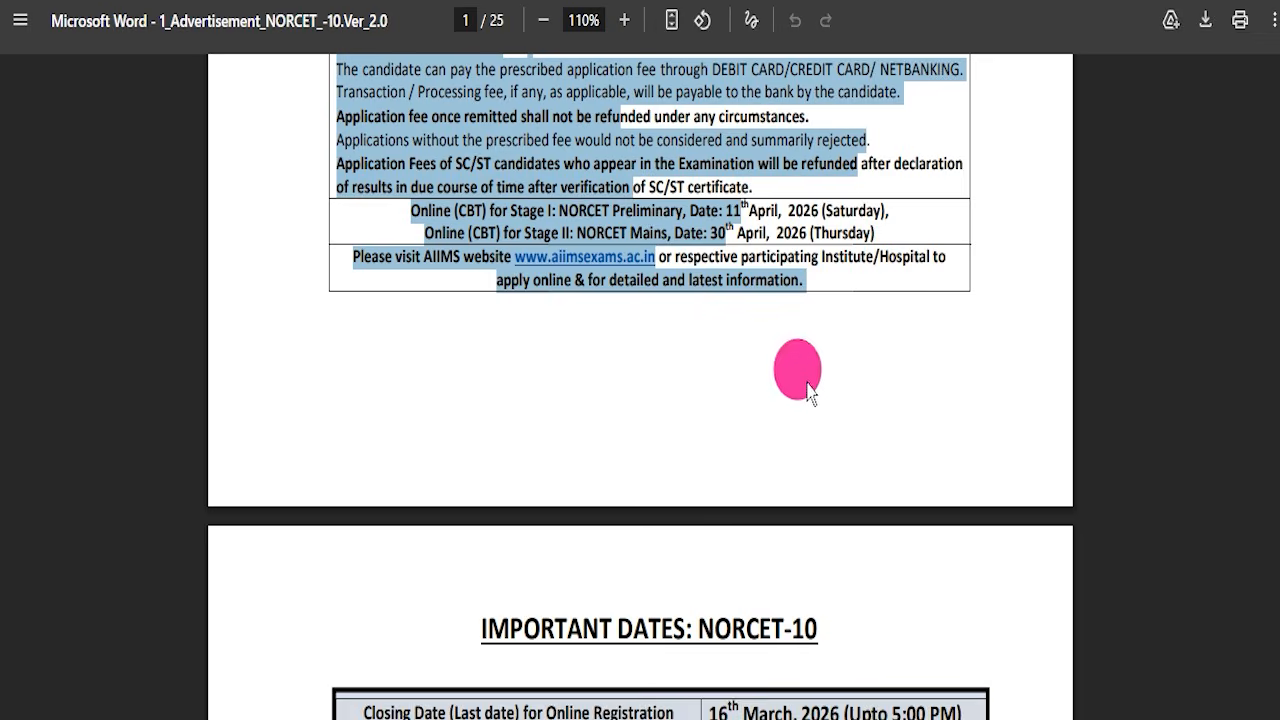
pyautogui.scroll(2, 543, 389)
pyautogui.click(381, 330)
pyautogui.moveTo(457, 338); pyautogui.dragTo(851, 347)
# - Review the advertisement's important dates table, including registration and exam dates, and skim the general conditions that follow
pyautogui.scroll(-4, 634, 440)
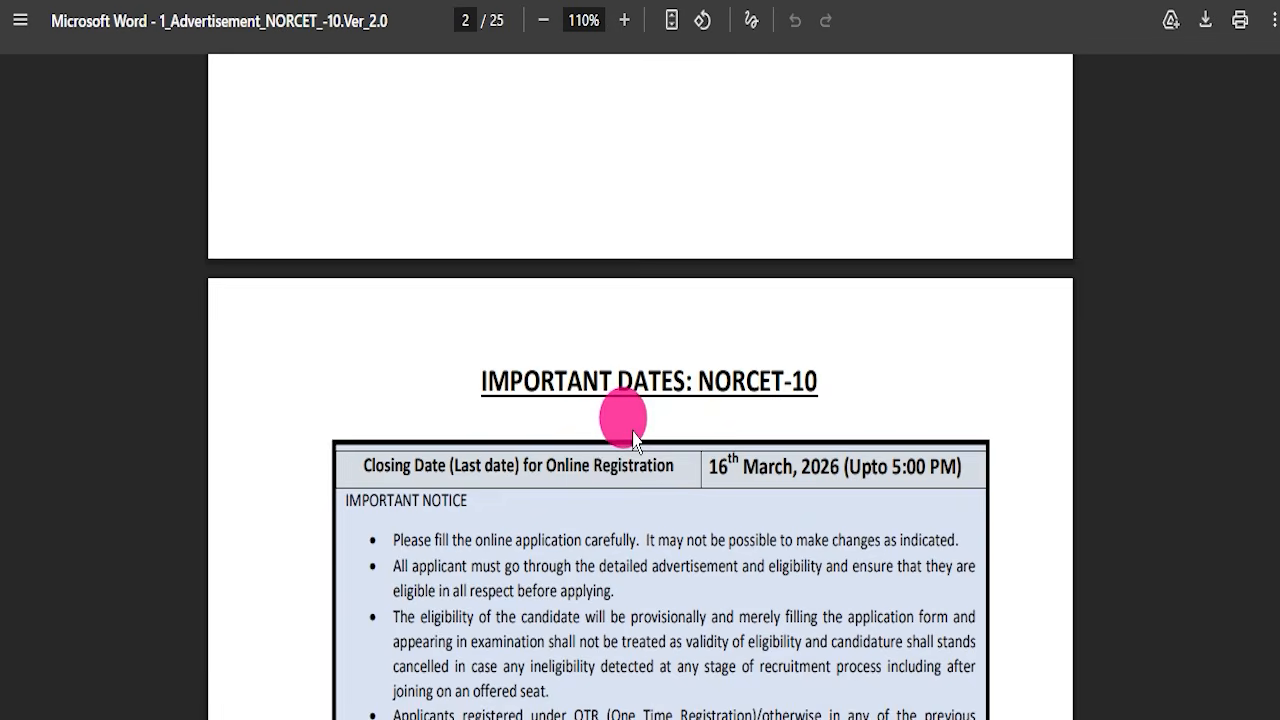
pyautogui.scroll(-3, 641, 455)
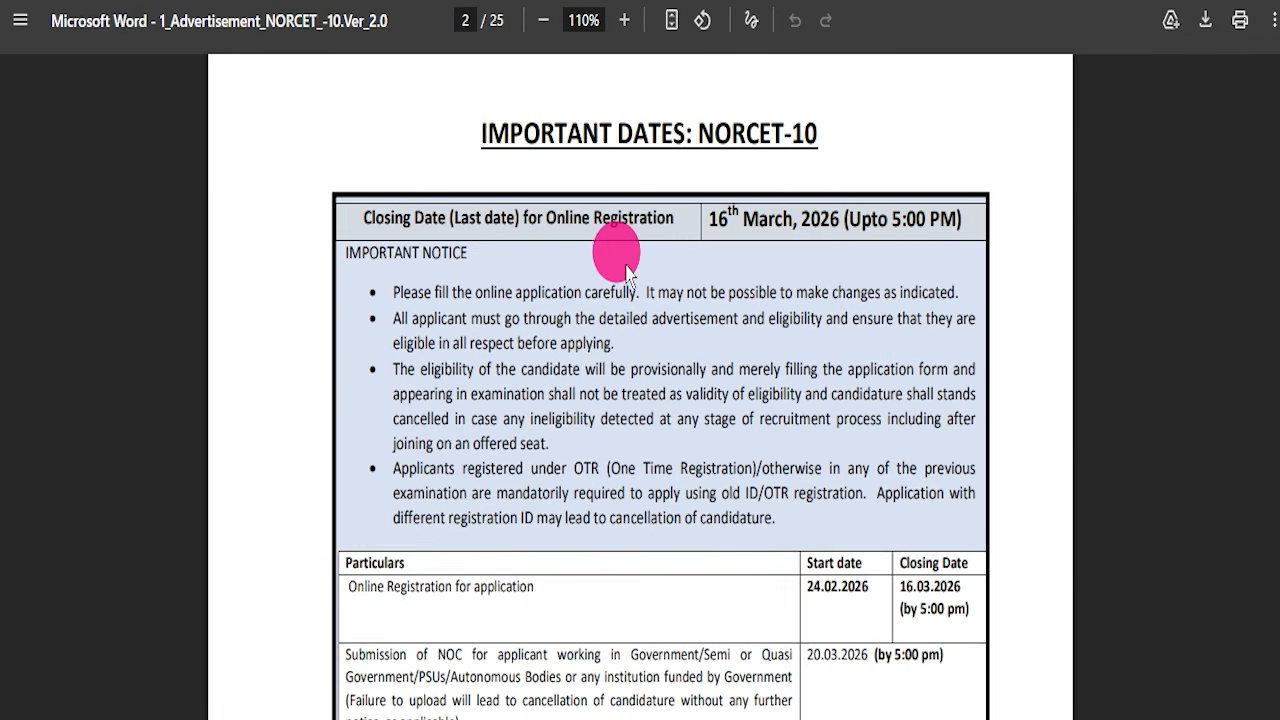
pyautogui.scroll(-10, 663, 305)
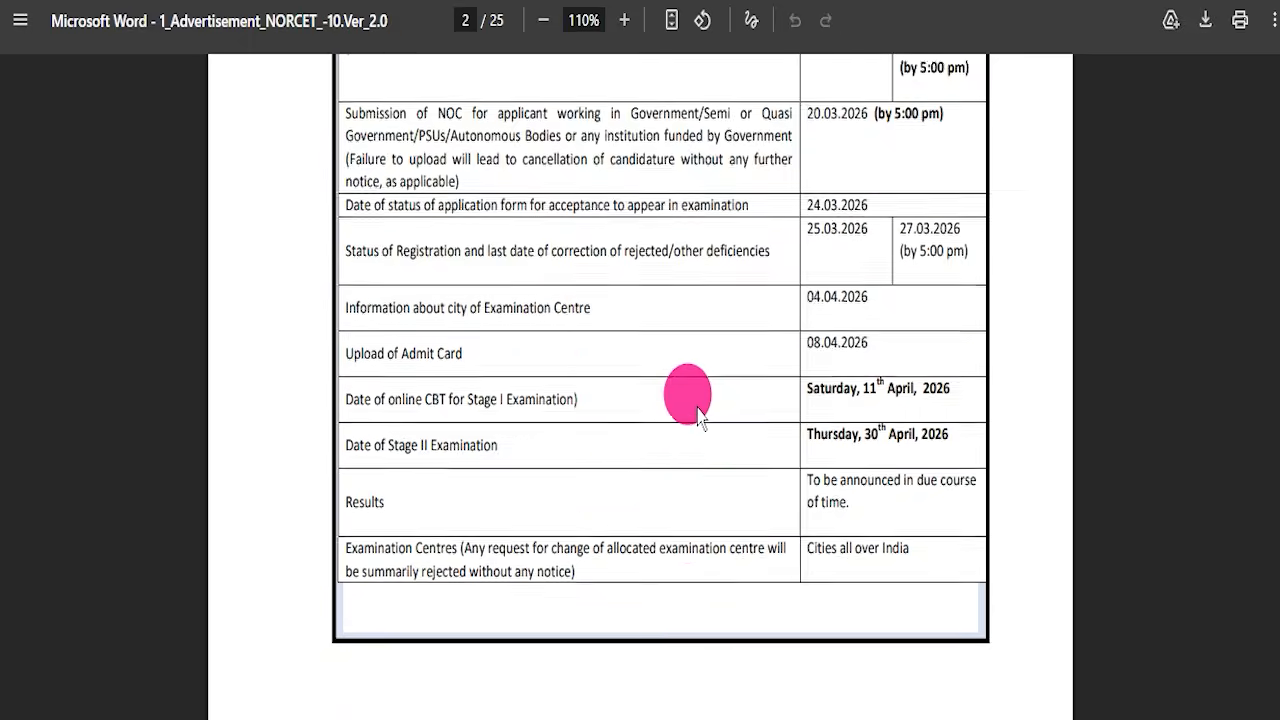
pyautogui.scroll(-12, 698, 415)
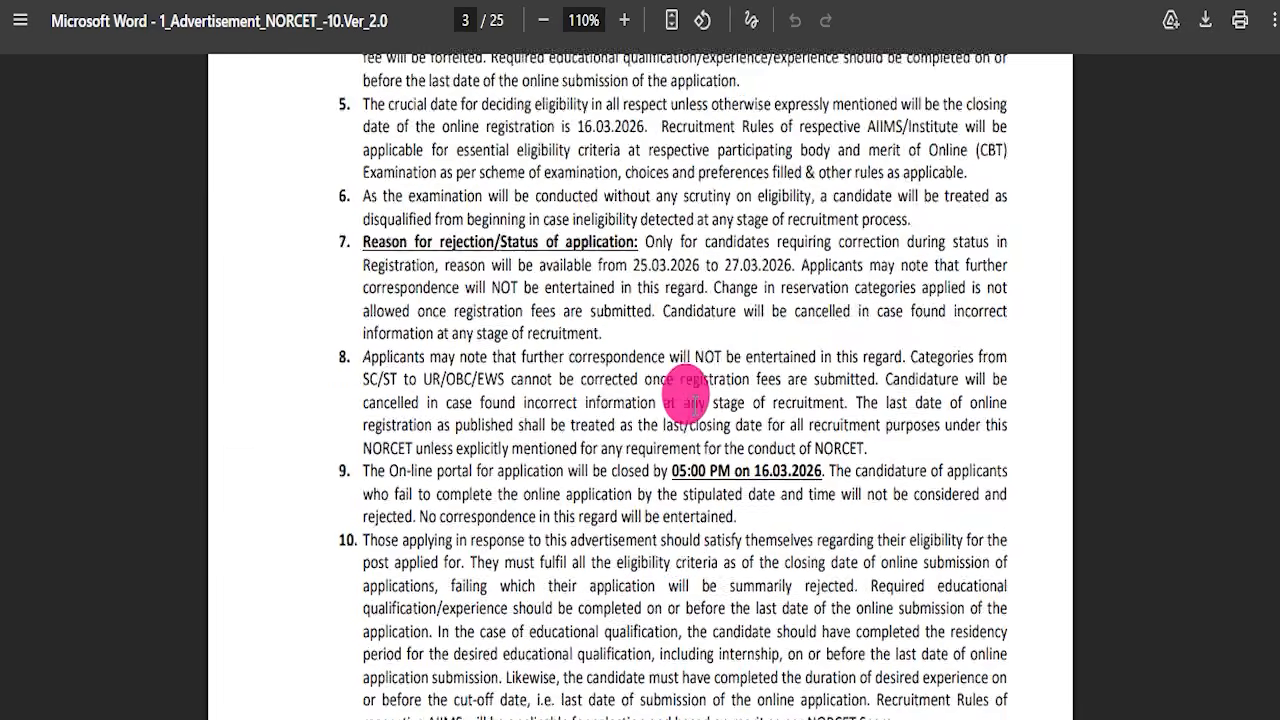
pyautogui.scroll(-14, 690, 403)
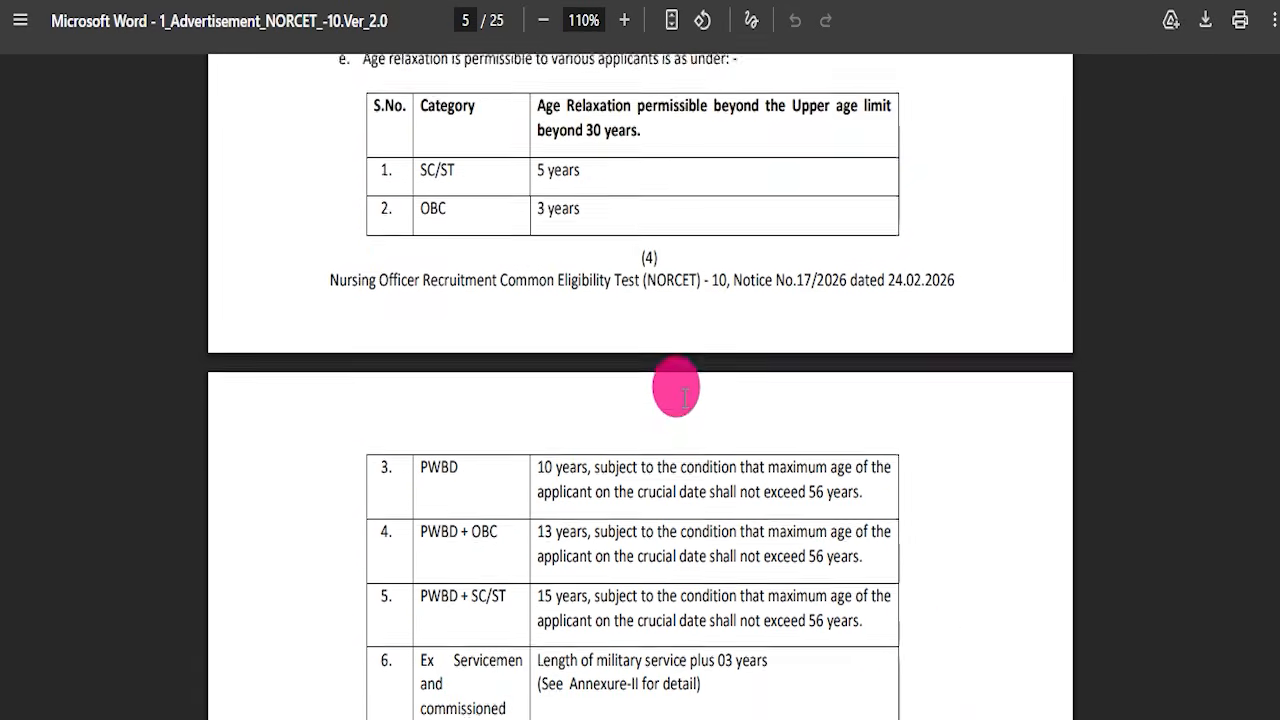
# - Examine the age relaxation table for the SC/ST, OBC, PWBD and government employee categories
pyautogui.scroll(5, 680, 360)
pyautogui.scroll(-2, 451, 320)
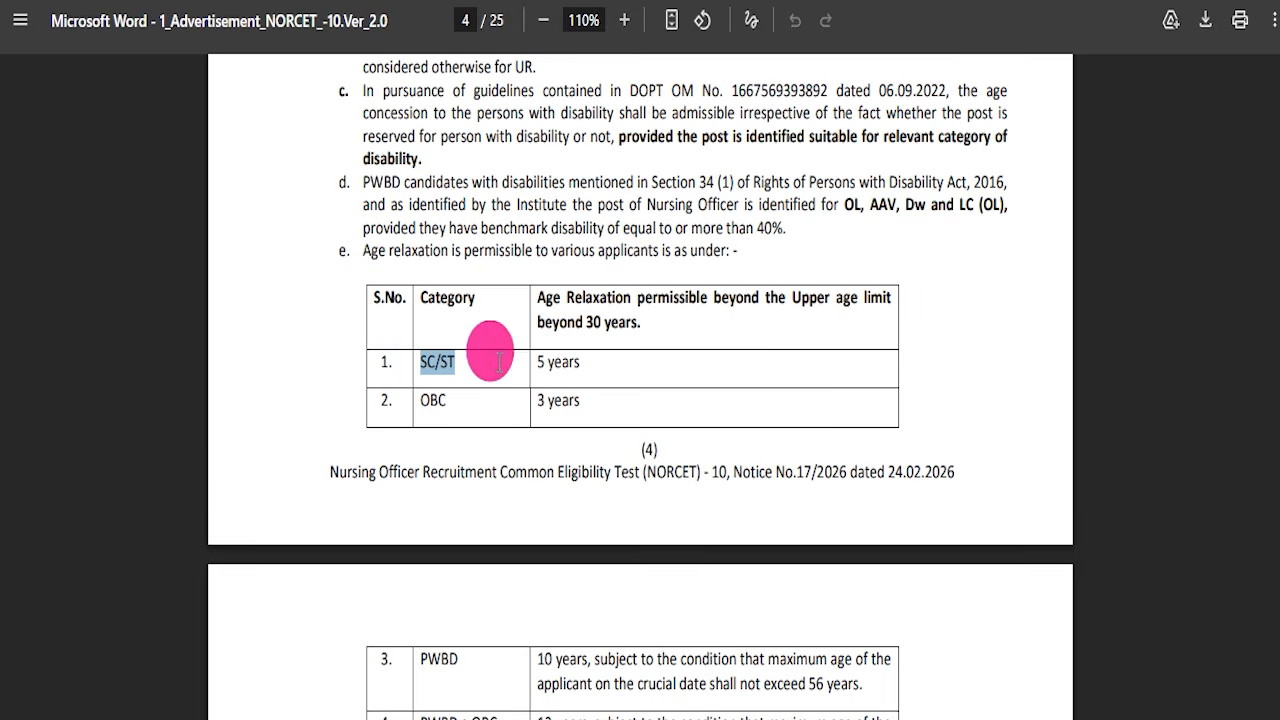
pyautogui.scroll(-1, 617, 362)
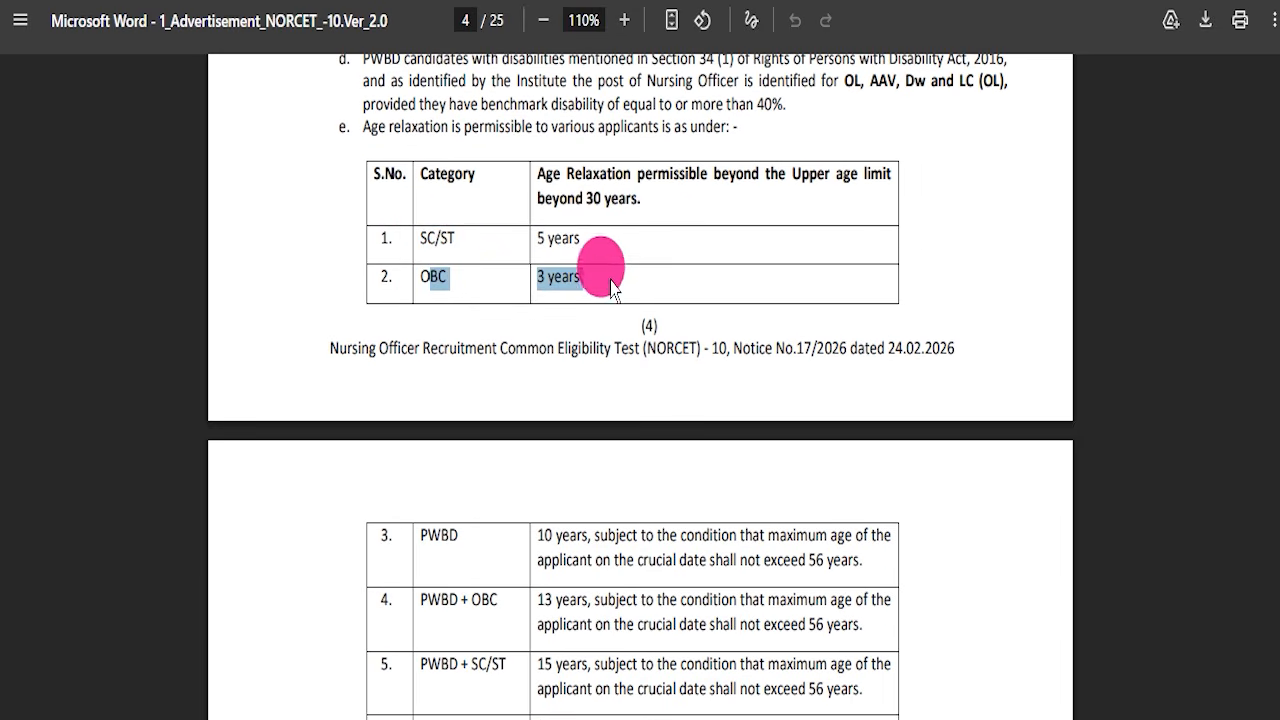
pyautogui.scroll(-1, 620, 300)
pyautogui.scroll(-2, 472, 418)
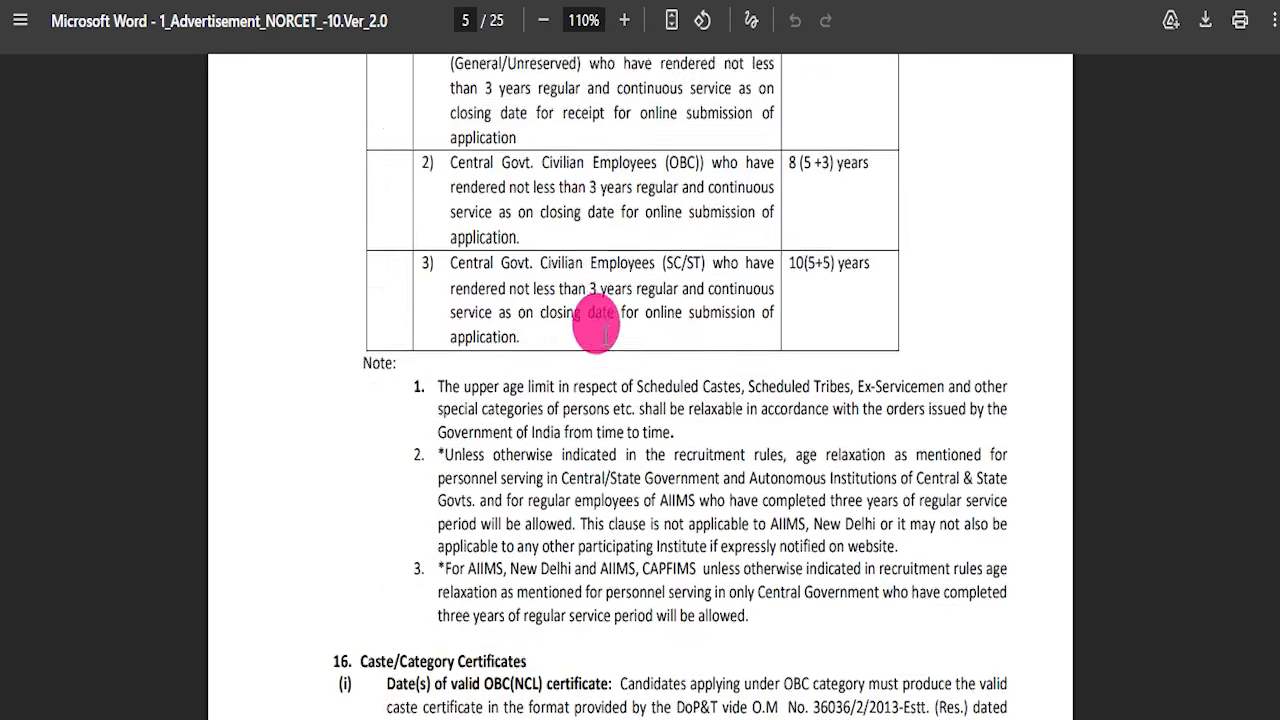
pyautogui.scroll(-4, 605, 335)
# - Go through the category rules, participating institutes and annexures, and examine the institute-wise vacancy table on page 19
pyautogui.scroll(-20, 615, 323)
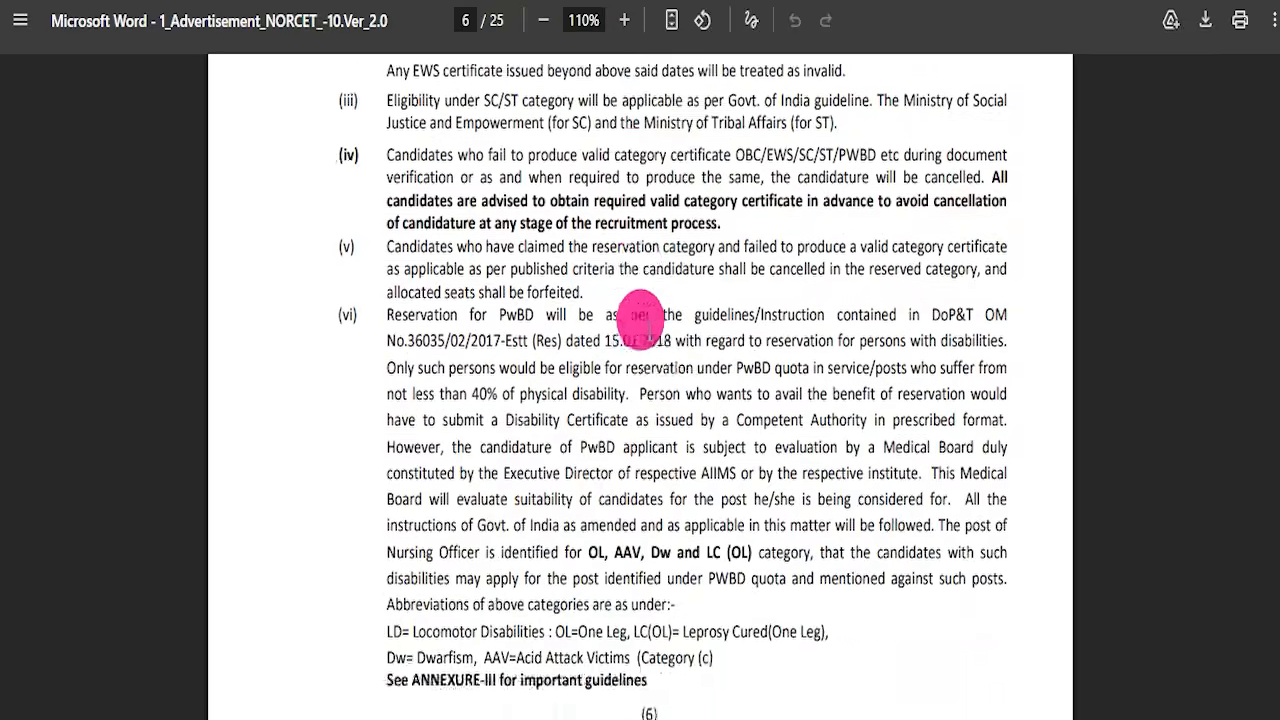
pyautogui.scroll(-20, 662, 315)
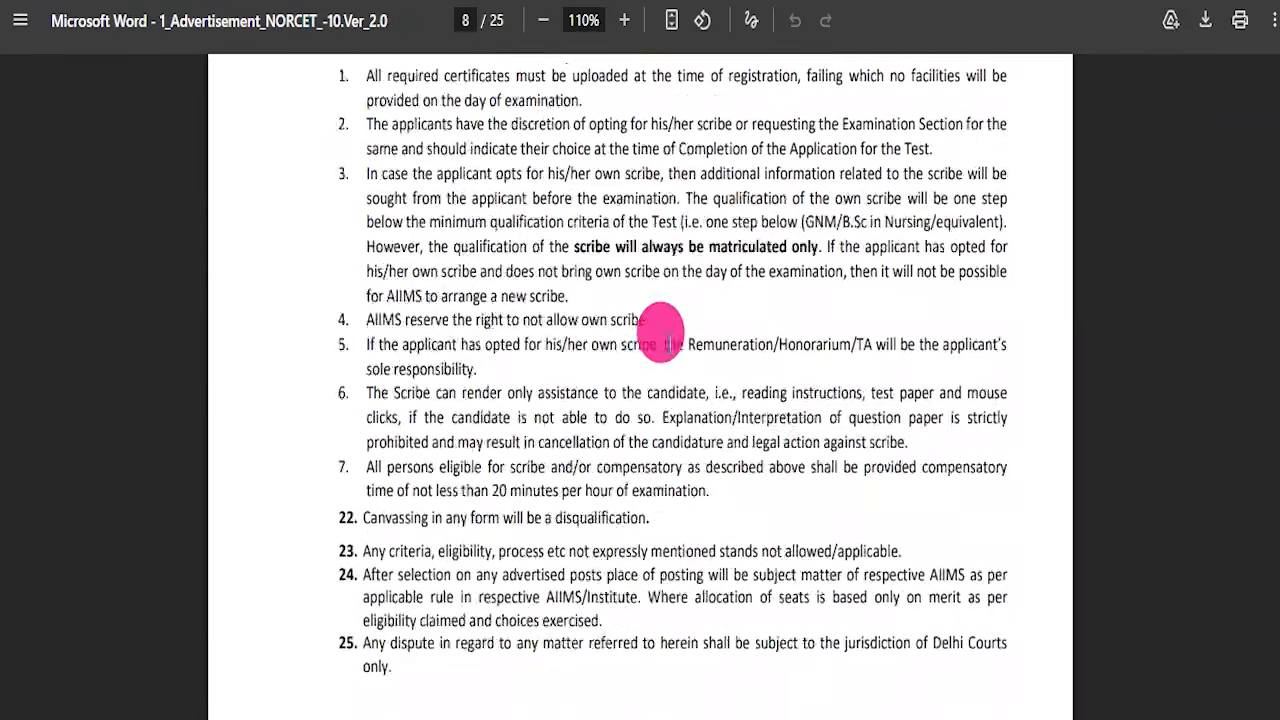
pyautogui.scroll(-20, 660, 330)
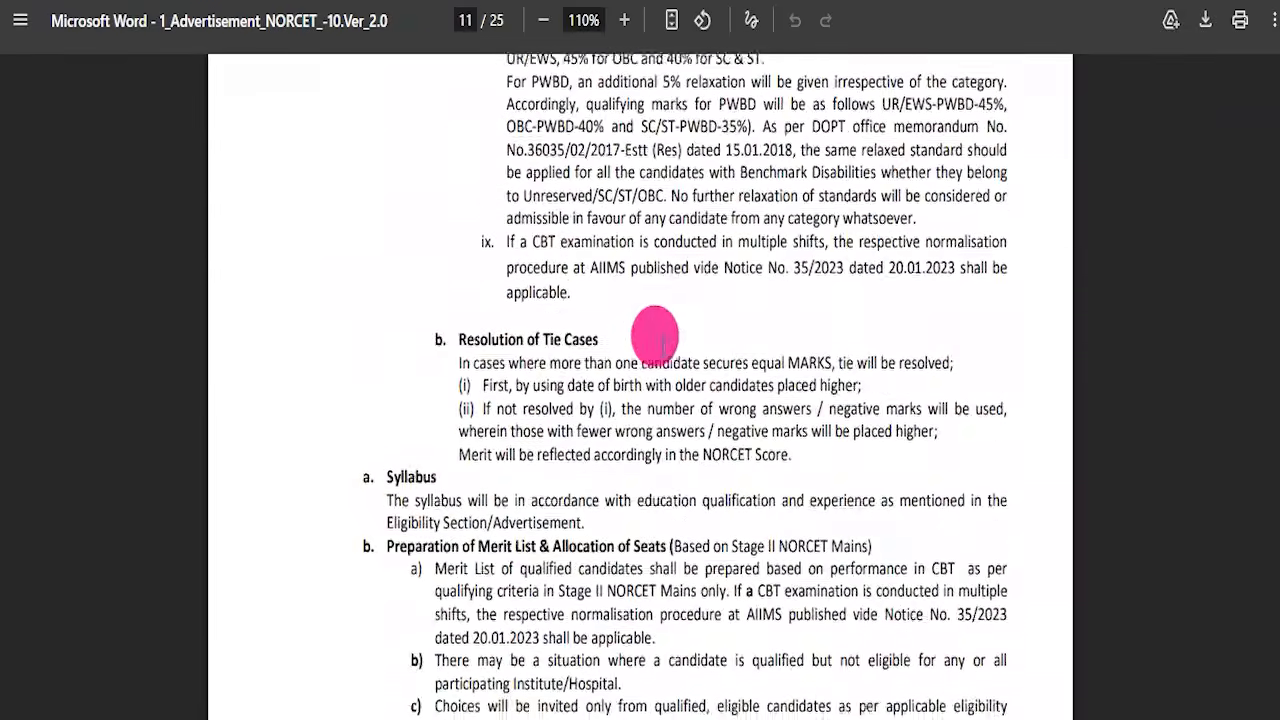
pyautogui.scroll(-20, 670, 340)
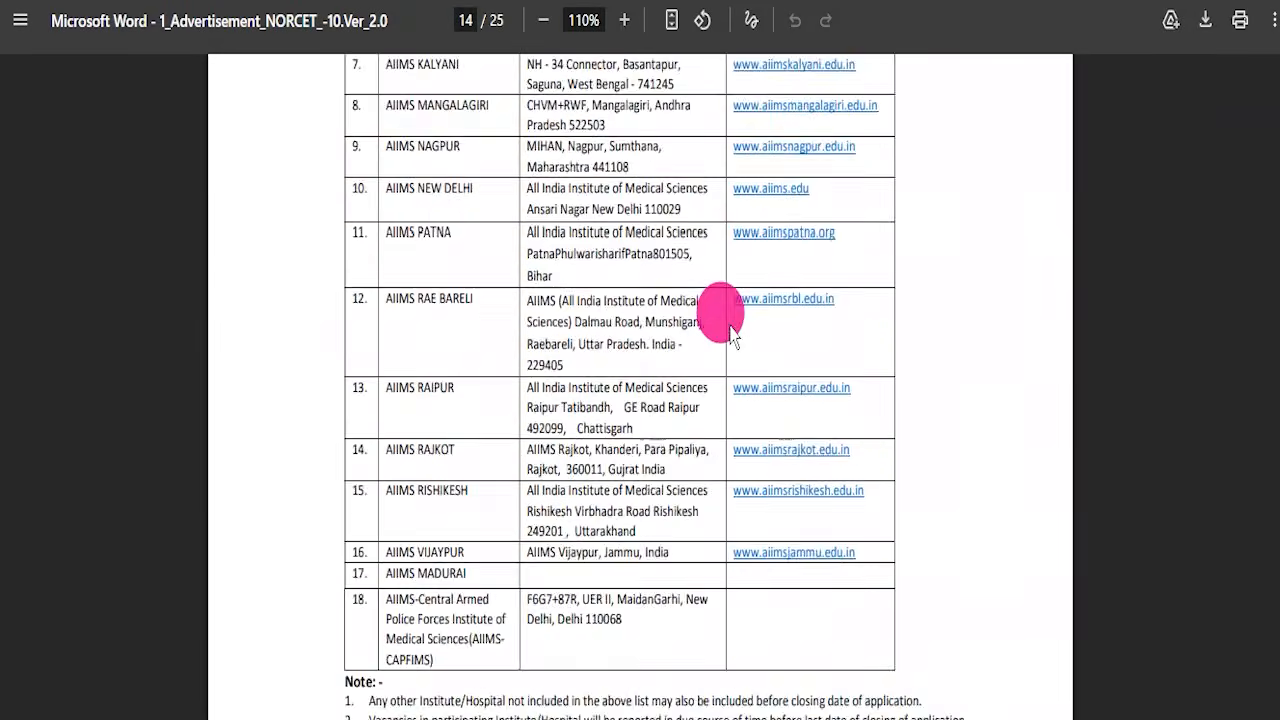
pyautogui.scroll(-8, 645, 343)
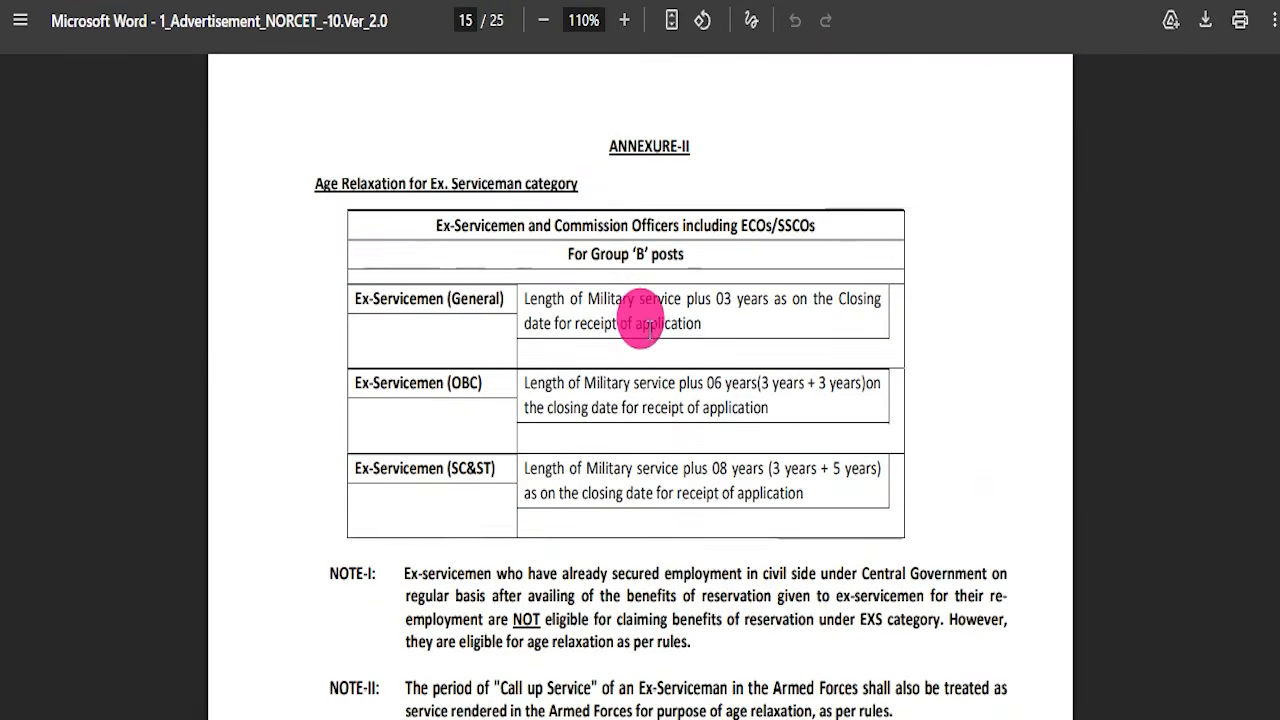
pyautogui.scroll(-20, 630, 335)
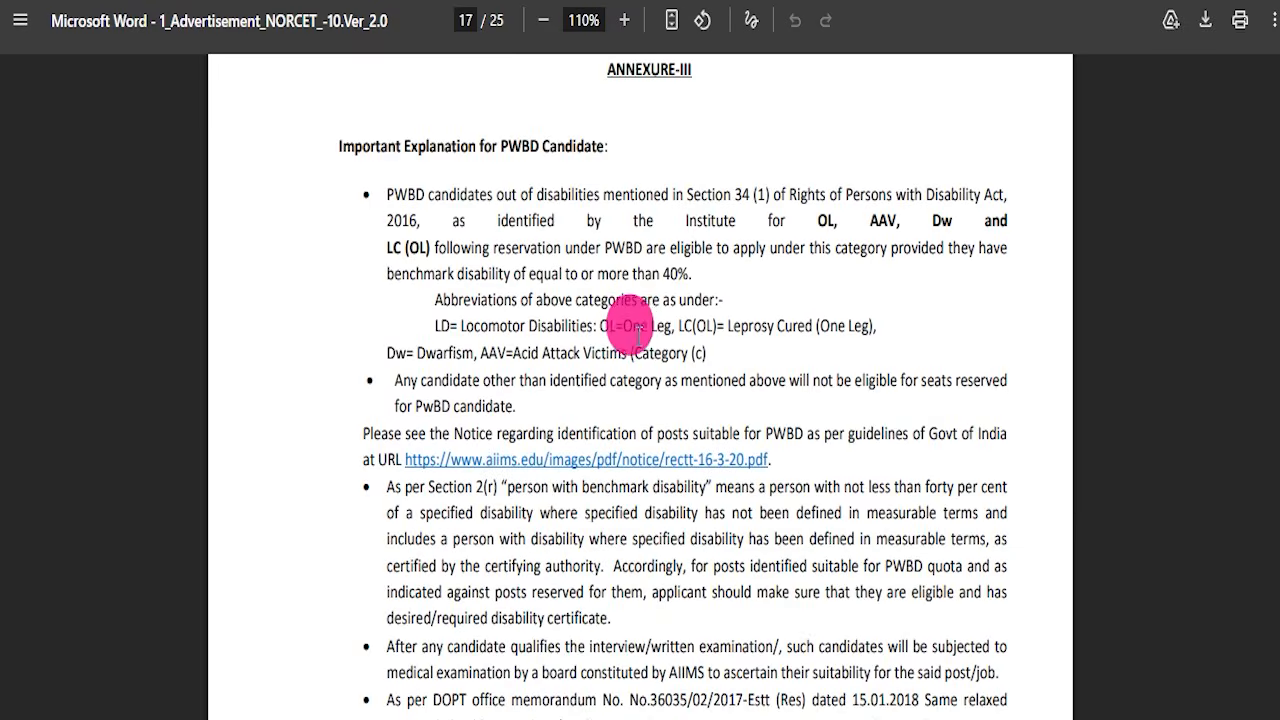
pyautogui.scroll(-20, 646, 350)
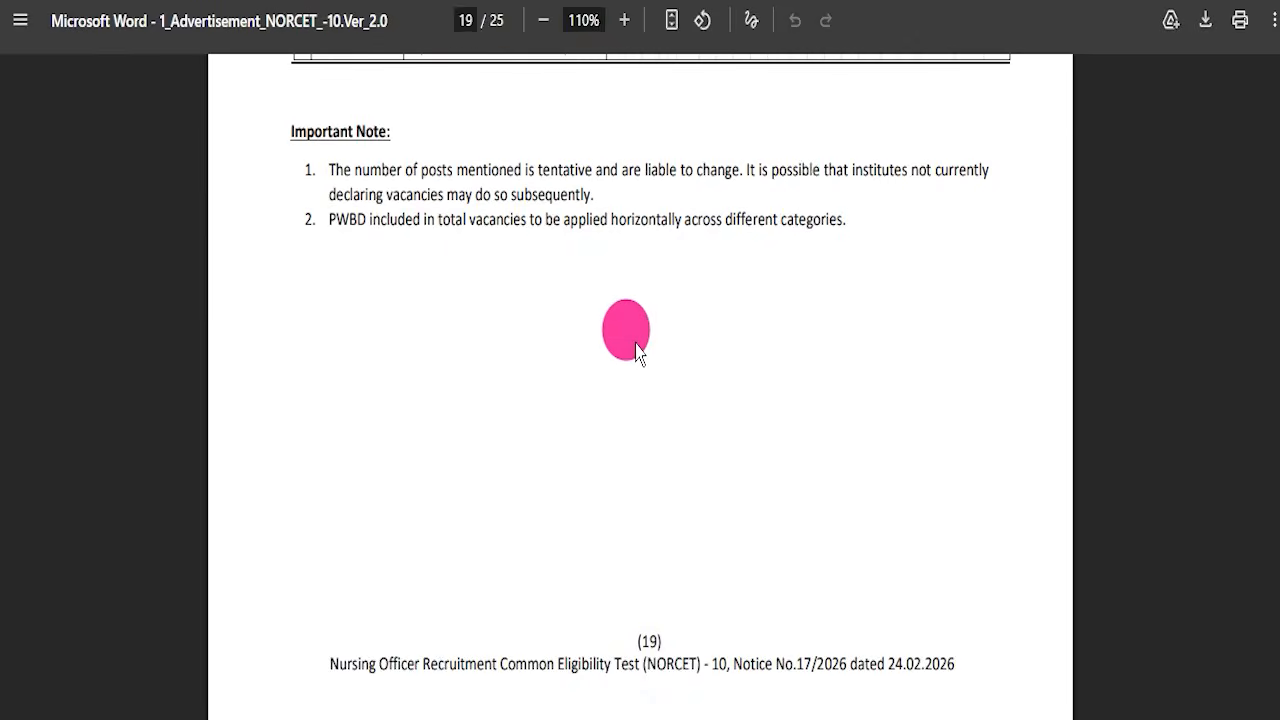
pyautogui.scroll(6, 645, 345)
pyautogui.scroll(-1, 620, 342)
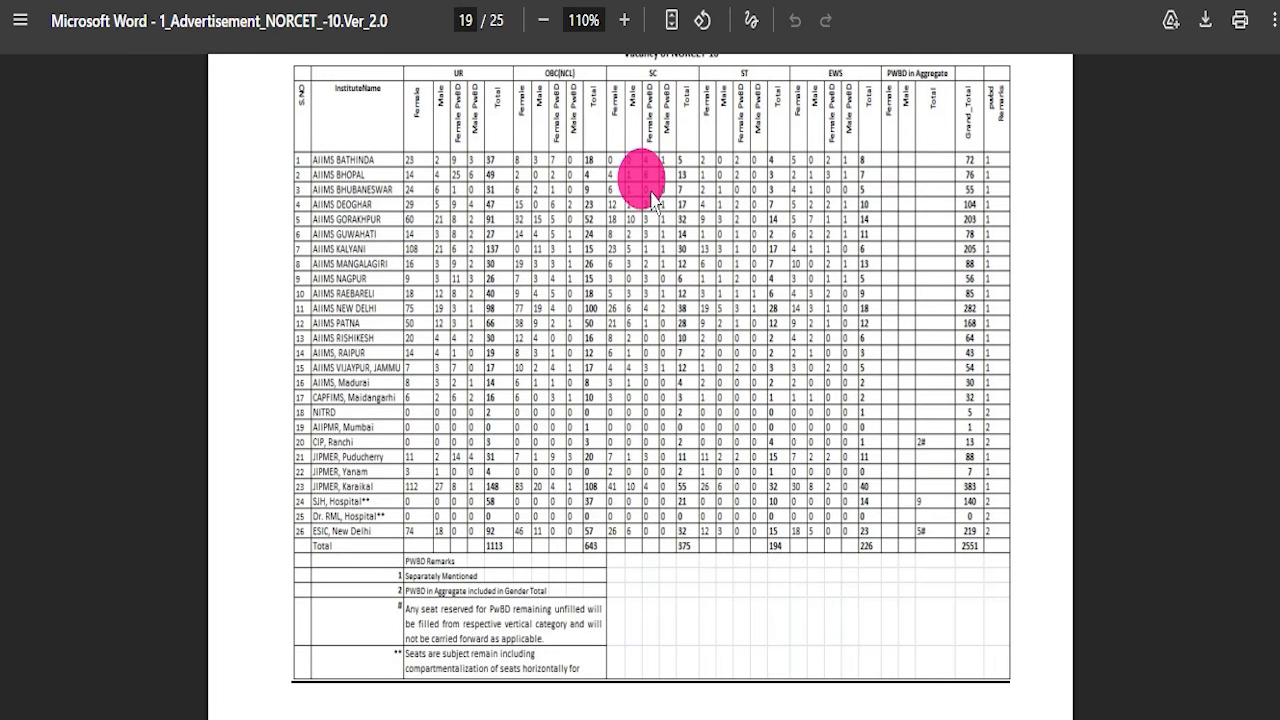
# - Look through the remaining scribe and certificate forms at the end of the advertisement
pyautogui.scroll(-20, 554, 314)
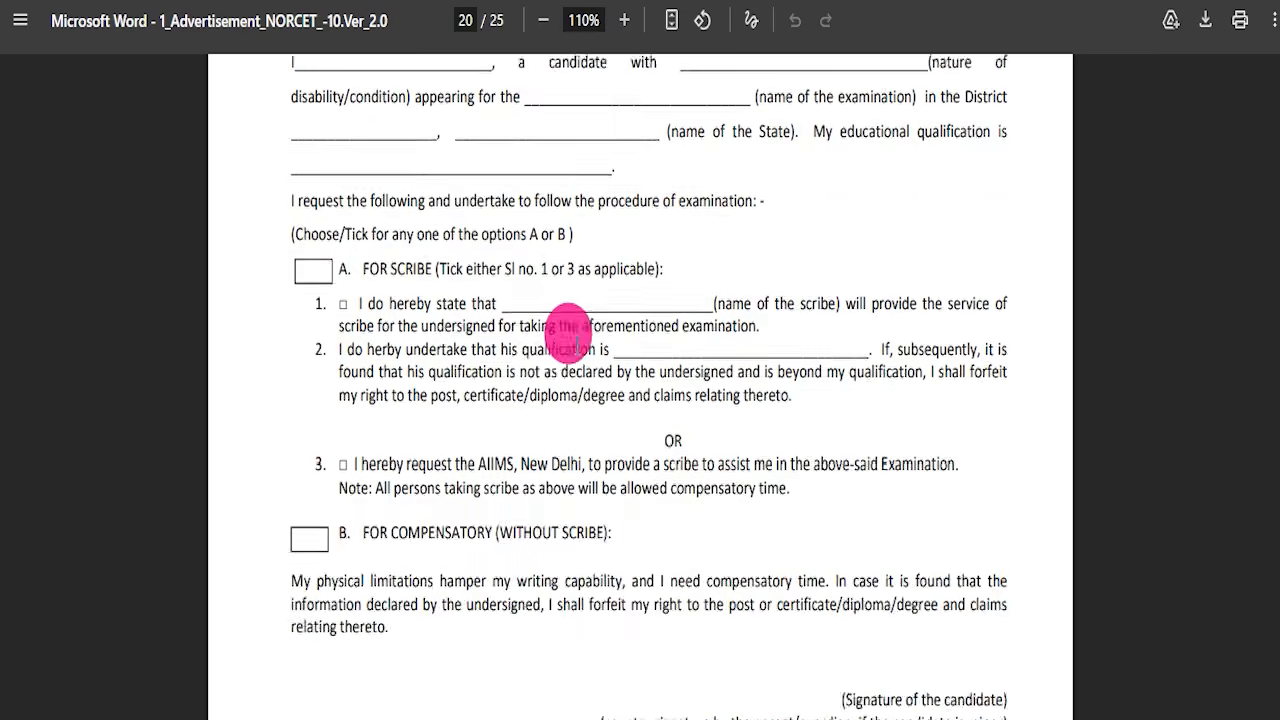
pyautogui.scroll(-20, 835, 397)
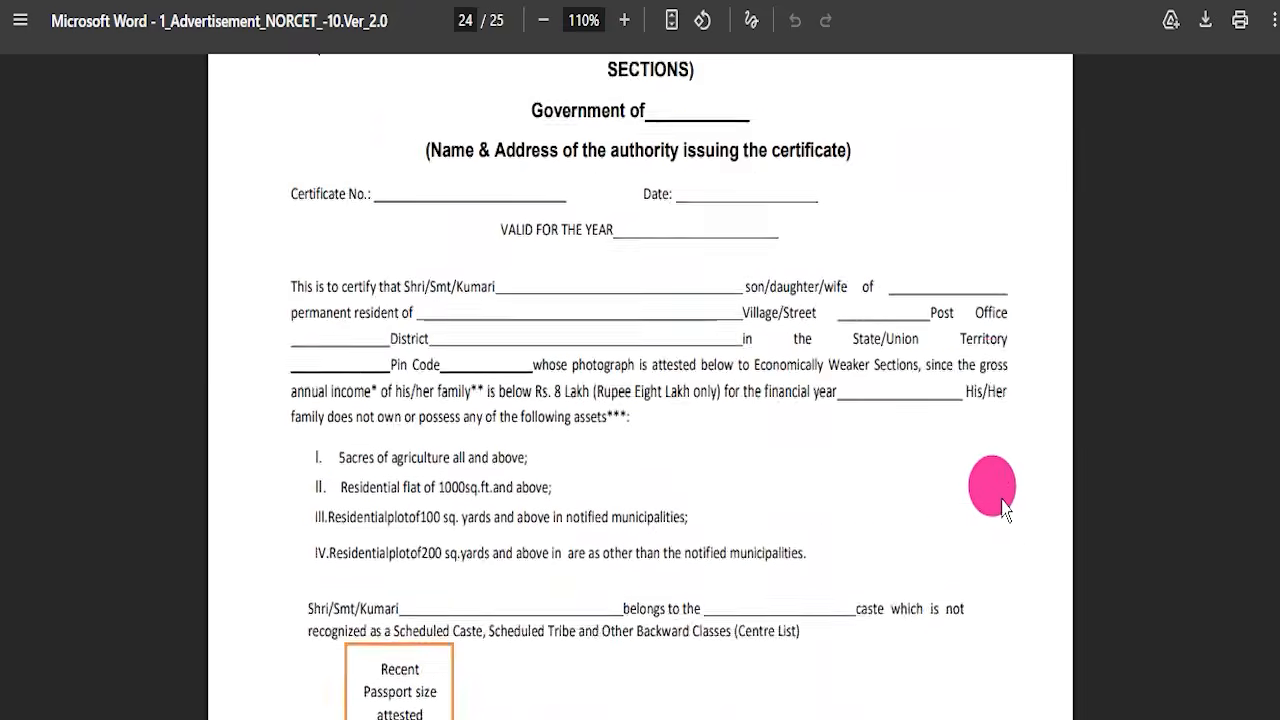
pyautogui.scroll(-3, 1035, 512)
pyautogui.moveTo(1275, 680); pyautogui.dragTo(1275, 30)
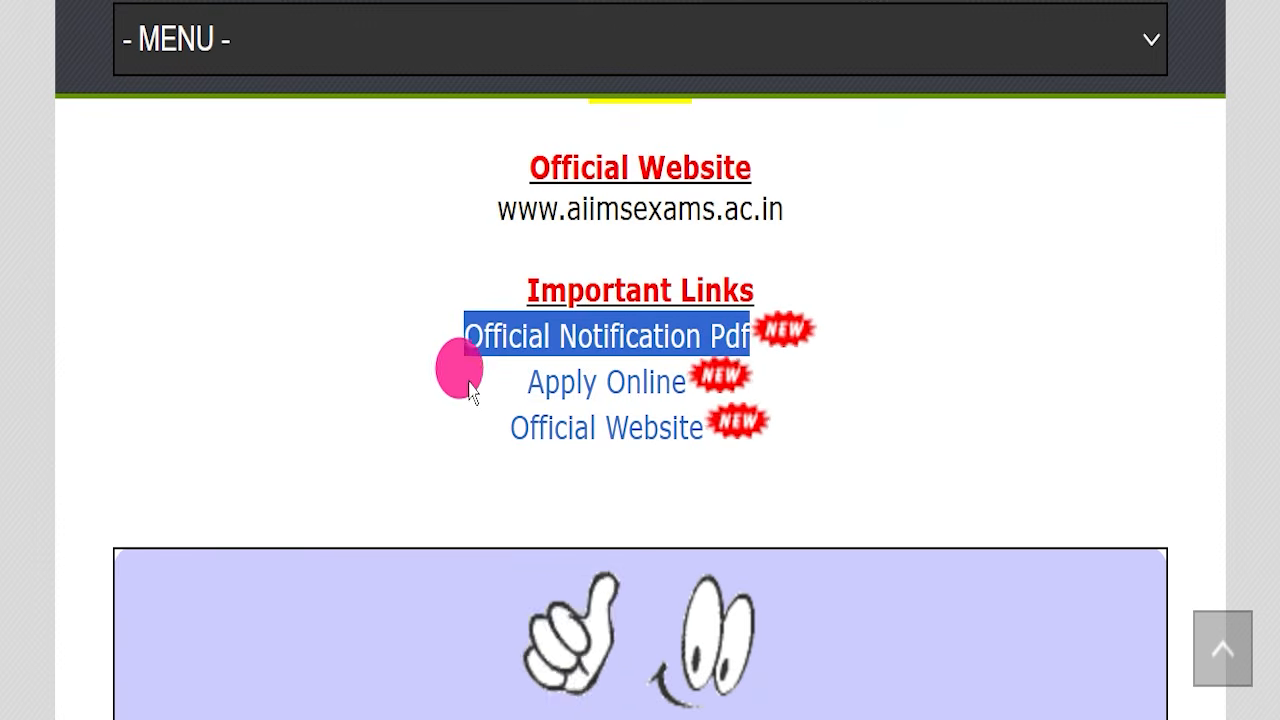
# - Go to the Apply Online link's NORCET-10 page, view the candidate login form and return to the recruitment page
pyautogui.moveTo(457, 368); pyautogui.dragTo(686, 378)
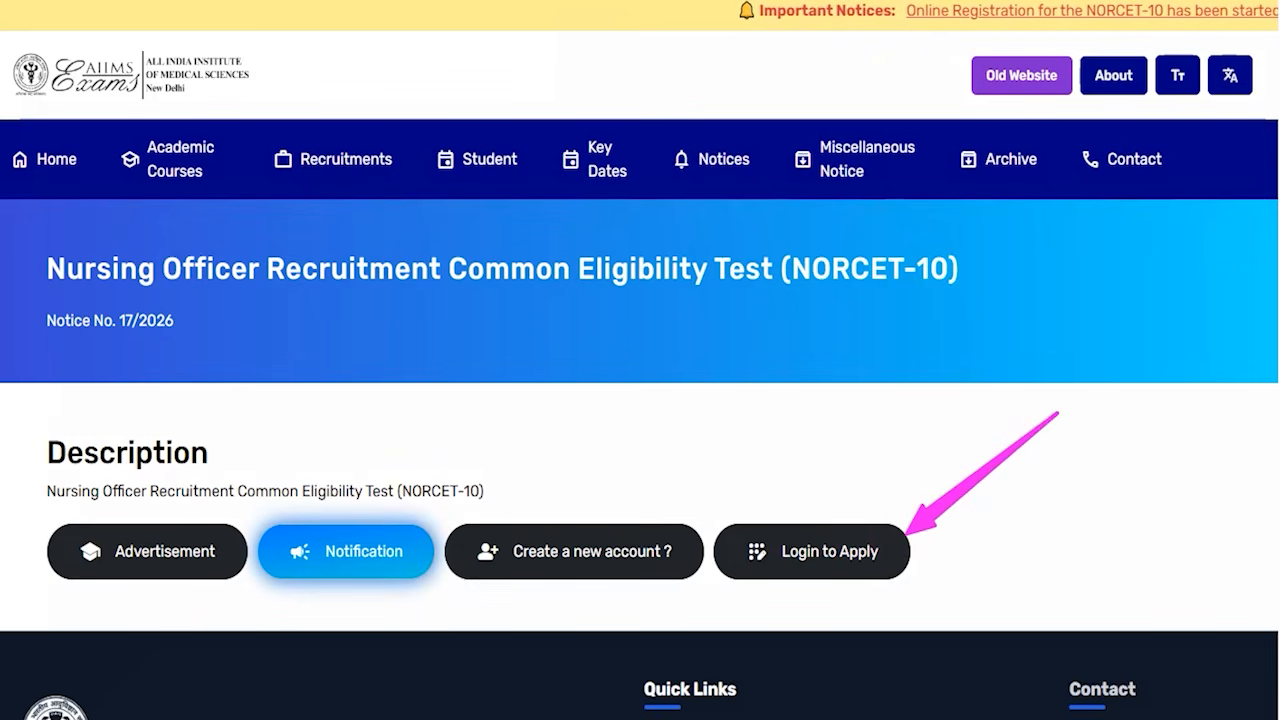
pyautogui.click(780, 558)
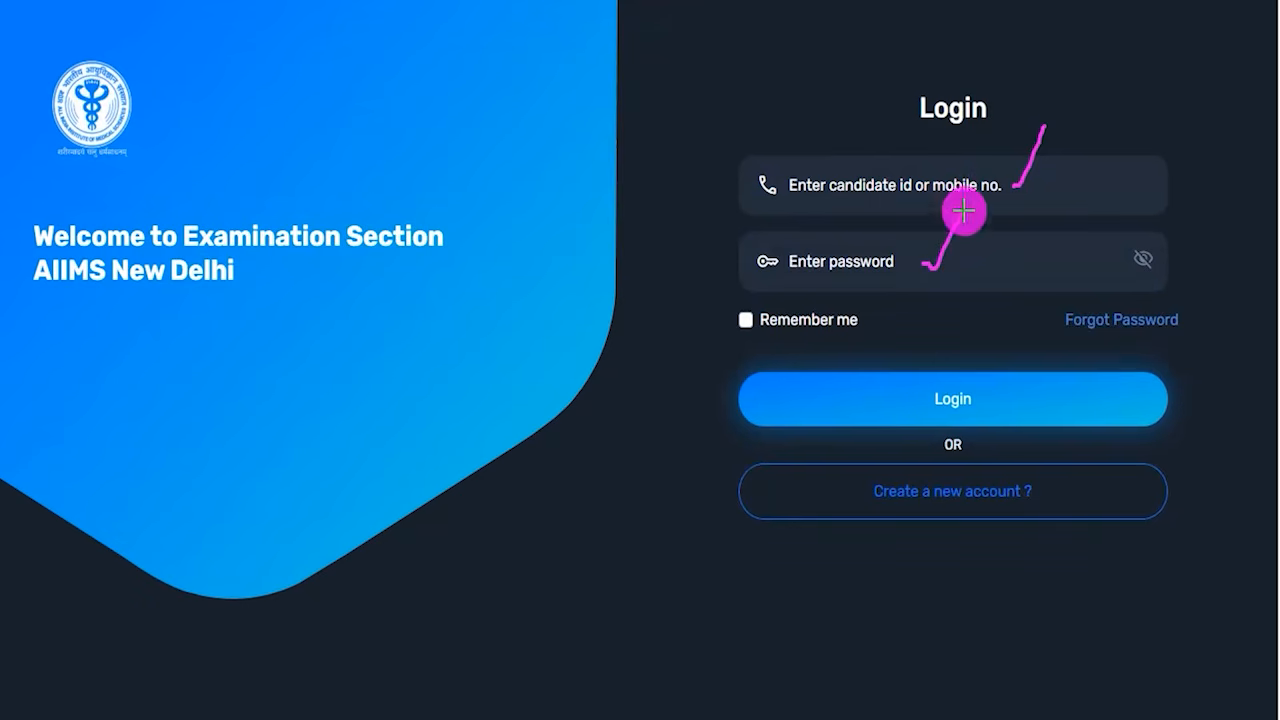
pyautogui.moveTo(487, 505); pyautogui.dragTo(750, 425)
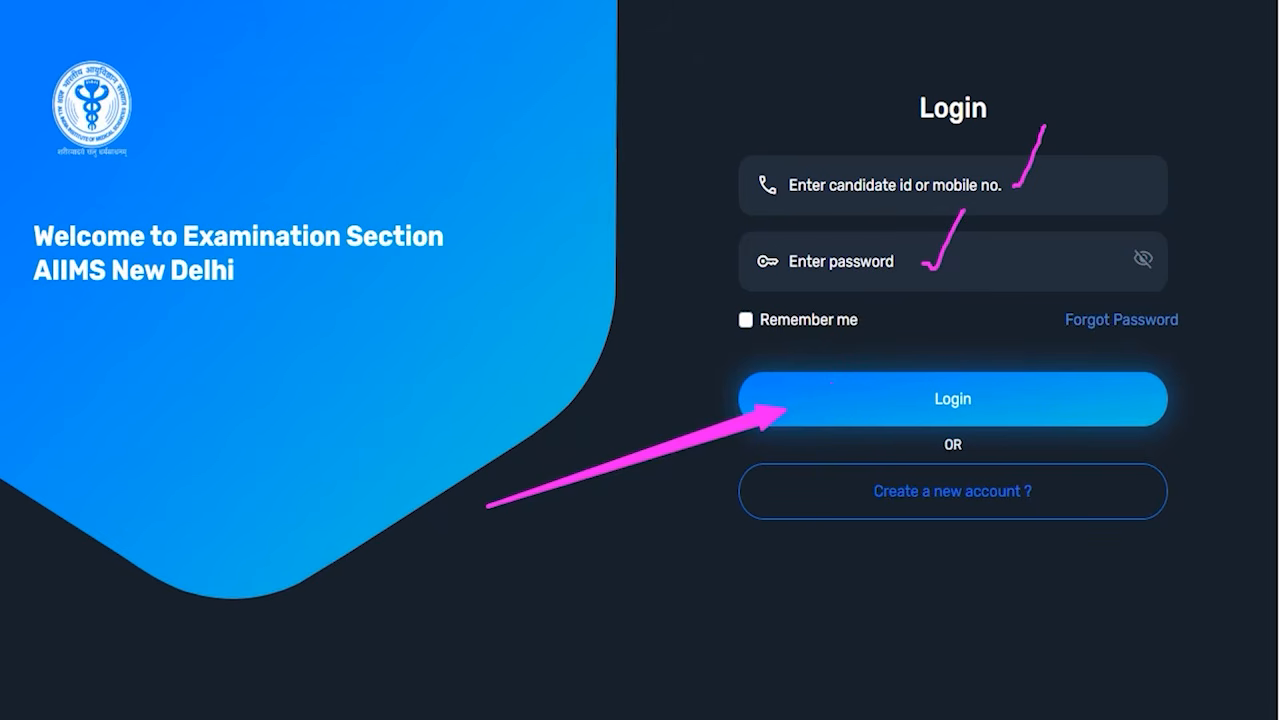
pyautogui.press('Escape')
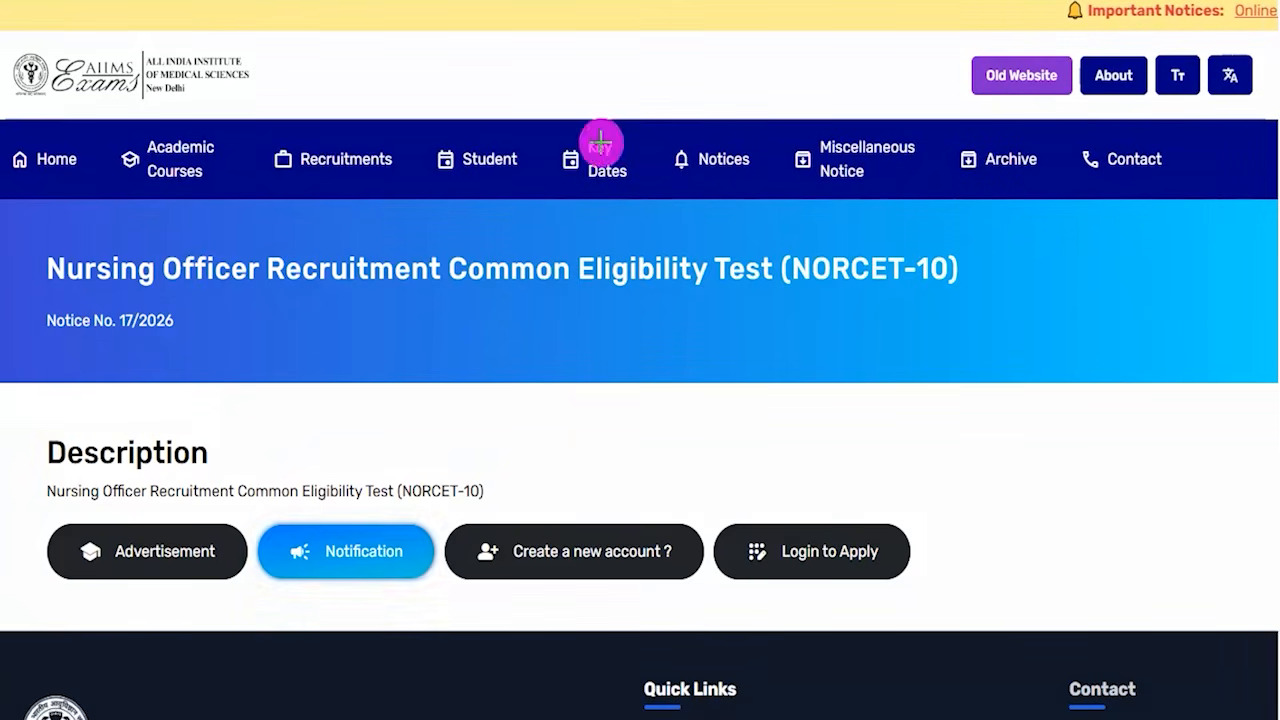
# - Open the new account registration form from the NORCET-10 page
pyautogui.moveTo(438, 505); pyautogui.dragTo(710, 596)
pyautogui.press('Escape')
pyautogui.click(574, 534)
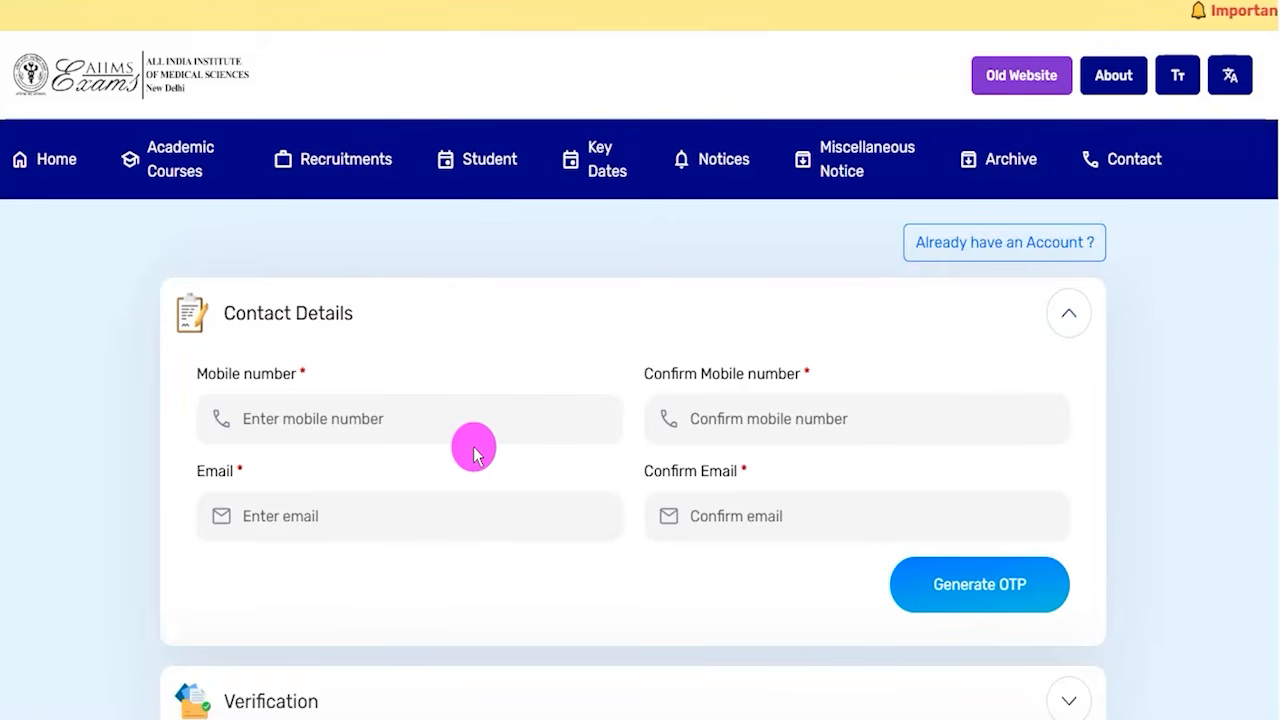
# - Look over the registration form's Contact Details, Verification, Personal Details and Create Your Password sections
pyautogui.scroll(-3, 473, 453)
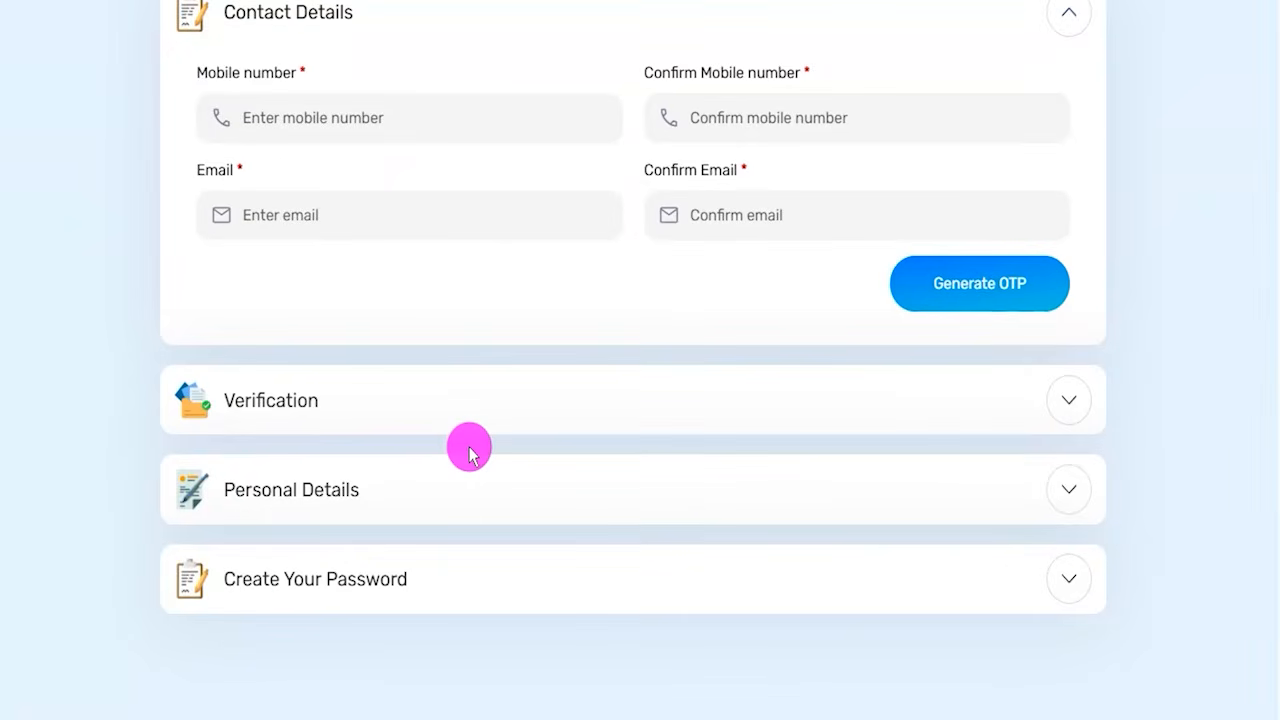
pyautogui.scroll(3, 470, 453)
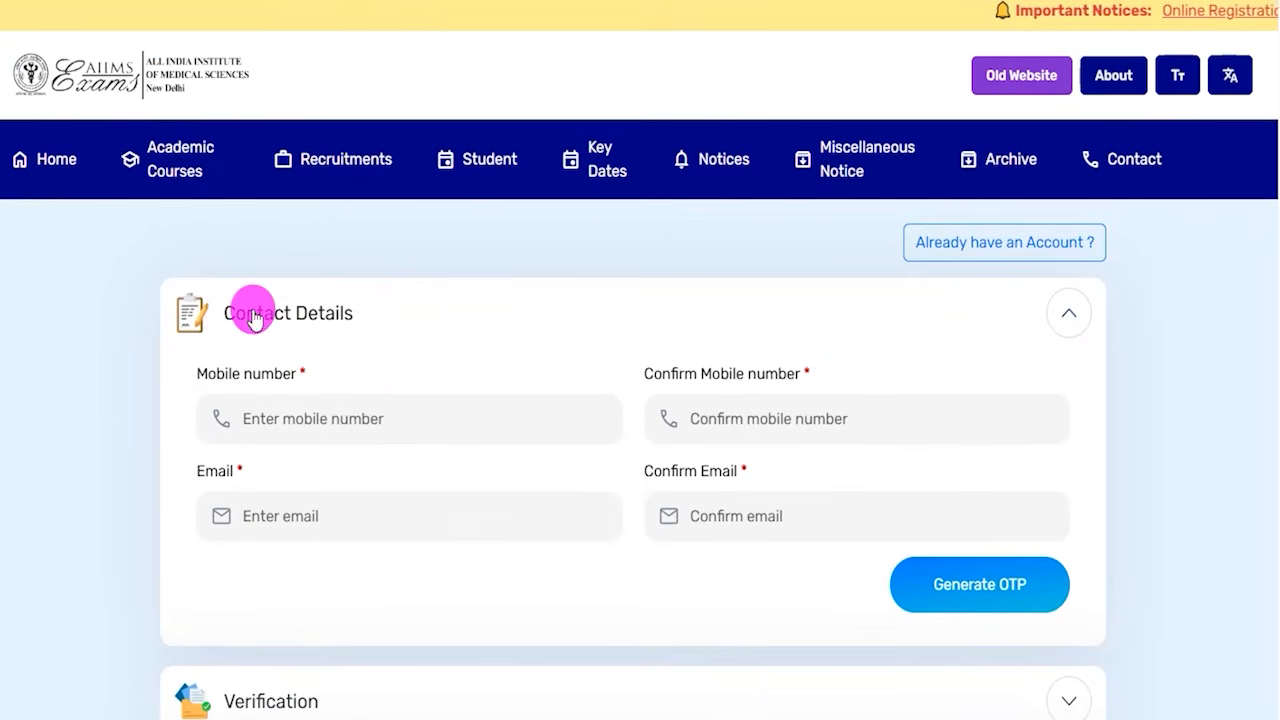
pyautogui.scroll(-3, 346, 446)
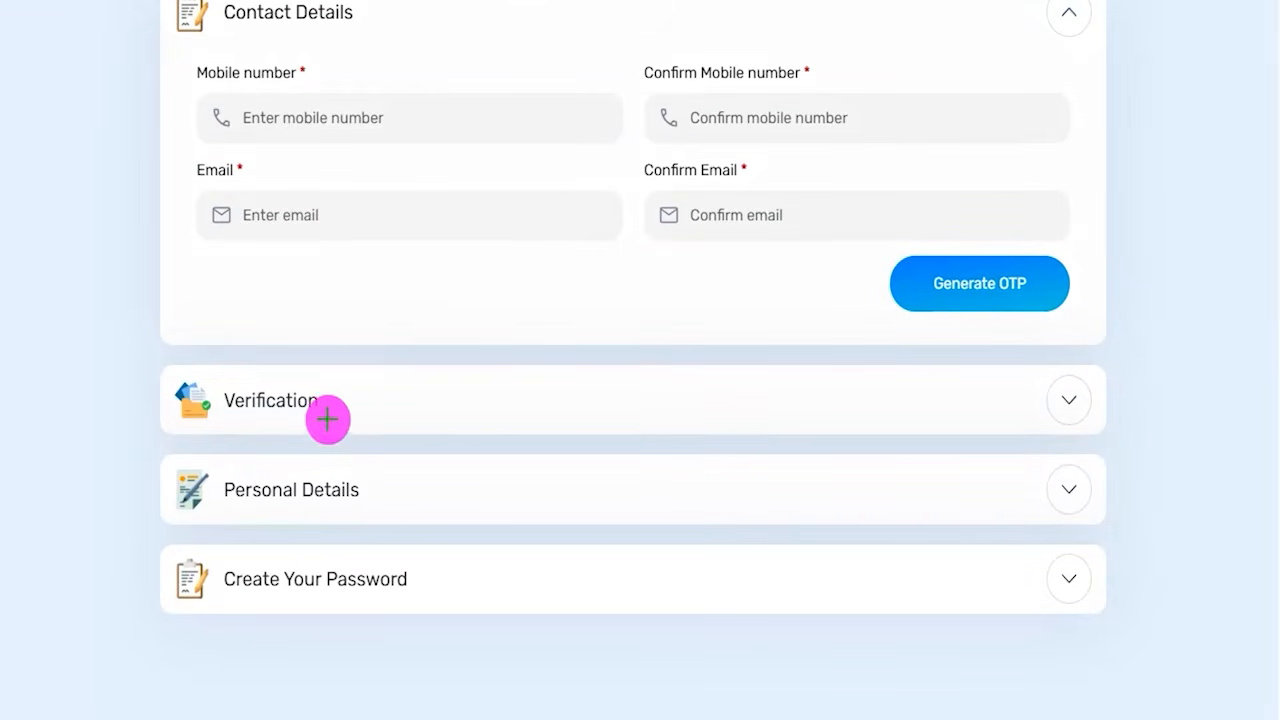
pyautogui.moveTo(335, 408); pyautogui.dragTo(387, 341)
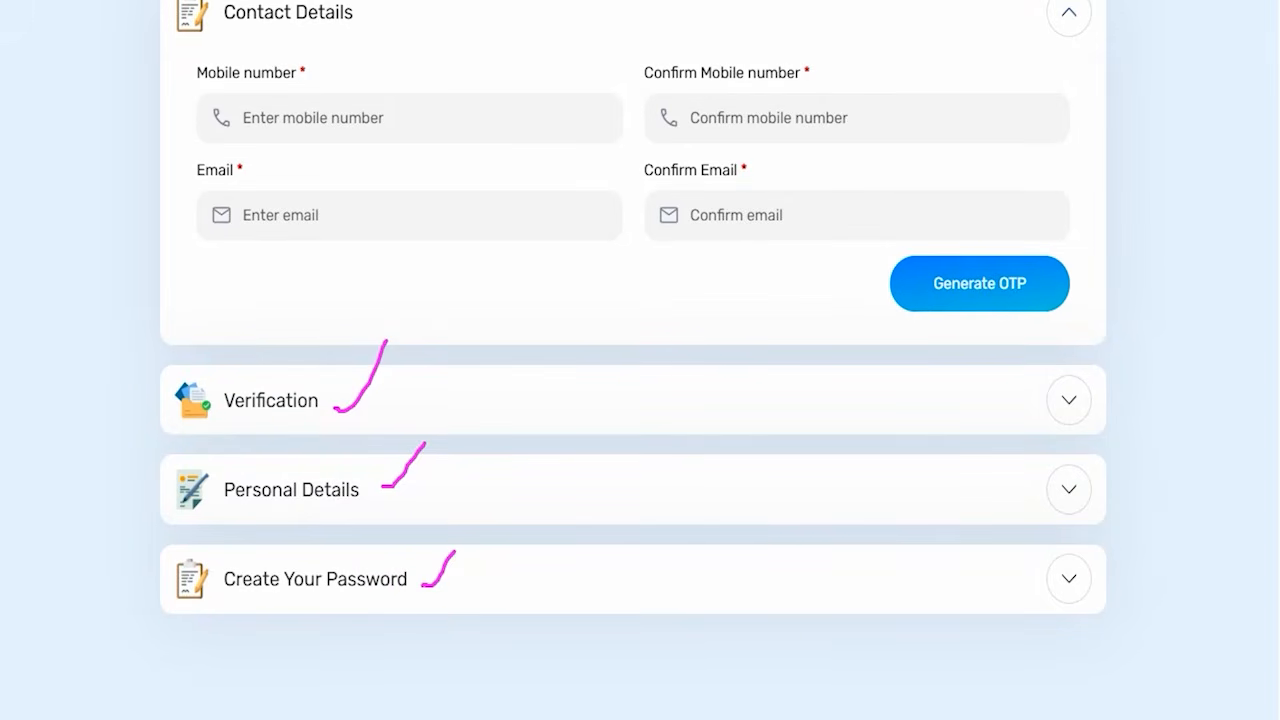
# - Enter and confirm the mobile number and email in Contact Details, and verify both with the phone and email OTPs
pyautogui.scroll(2, 400, 283)
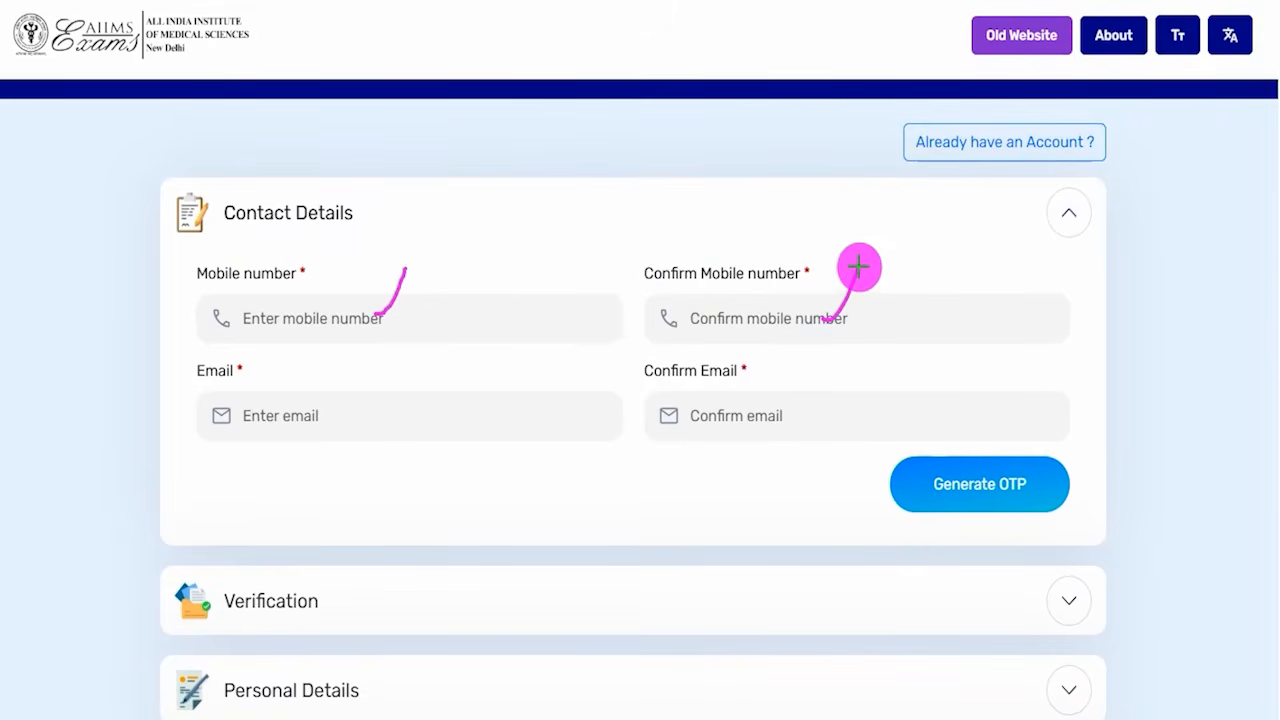
pyautogui.moveTo(273, 424); pyautogui.dragTo(352, 425)
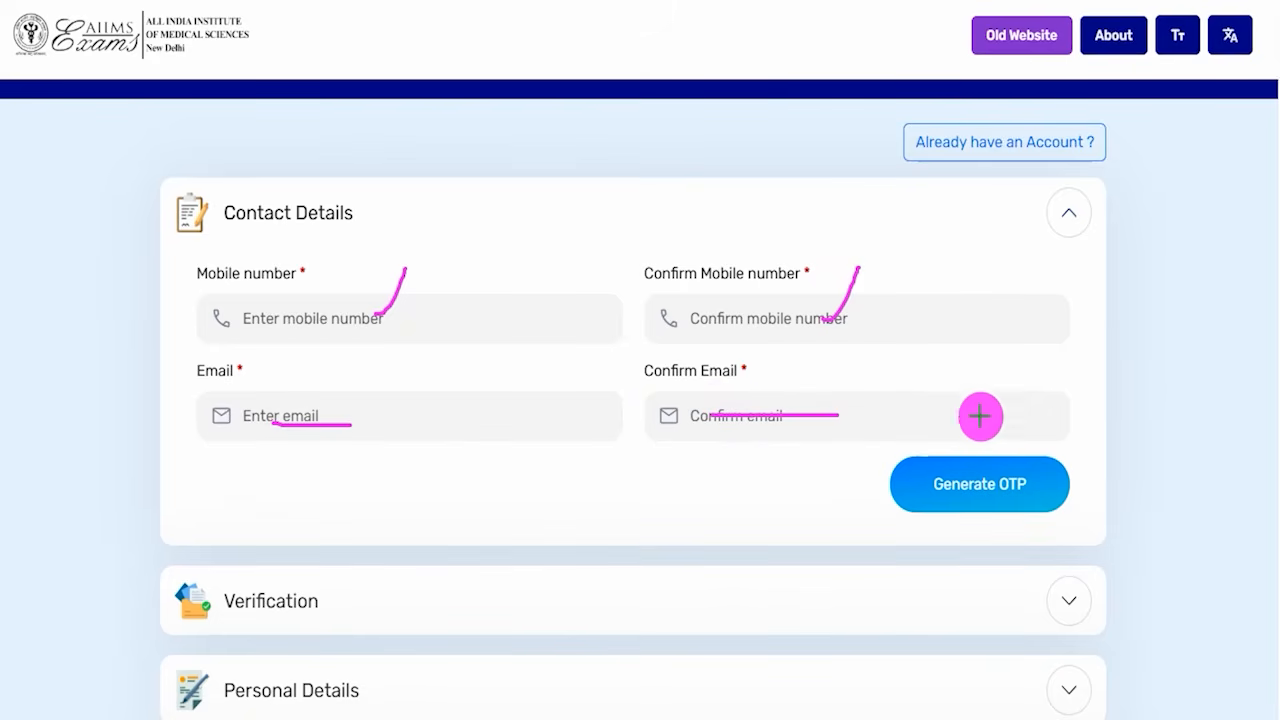
pyautogui.moveTo(1157, 272); pyautogui.dragTo(1060, 422)
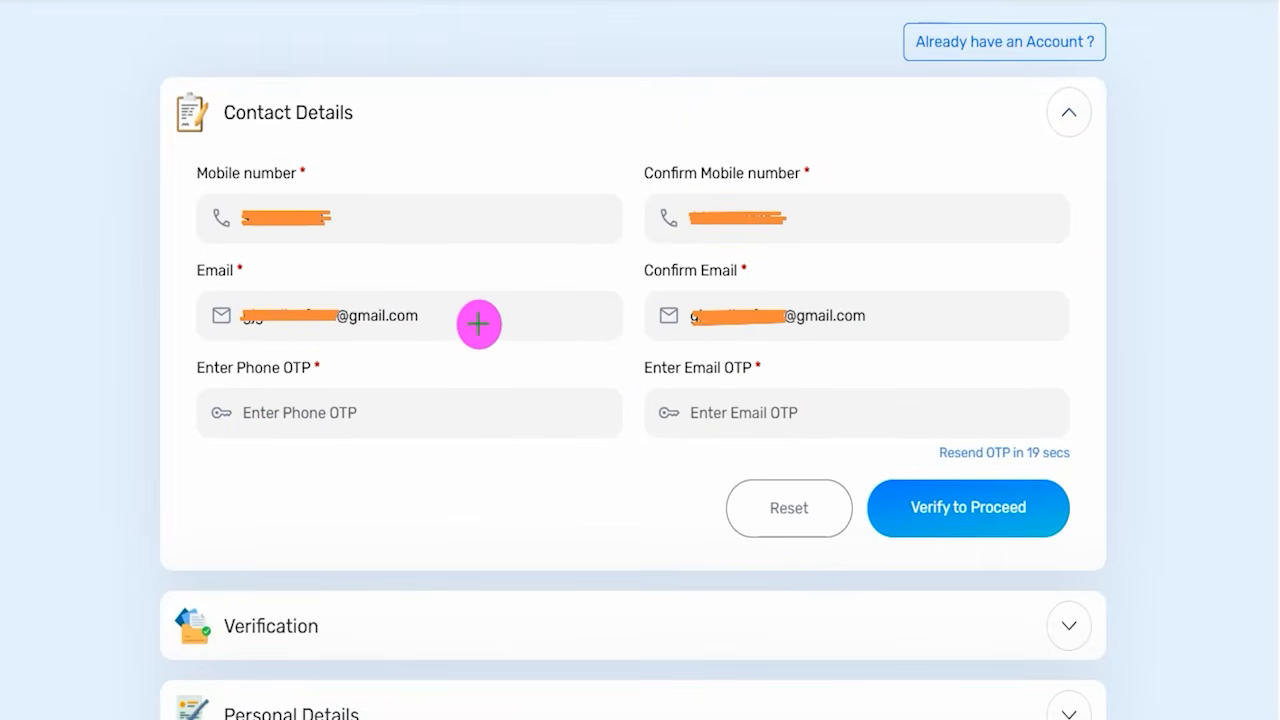
pyautogui.moveTo(464, 318); pyautogui.dragTo(487, 262)
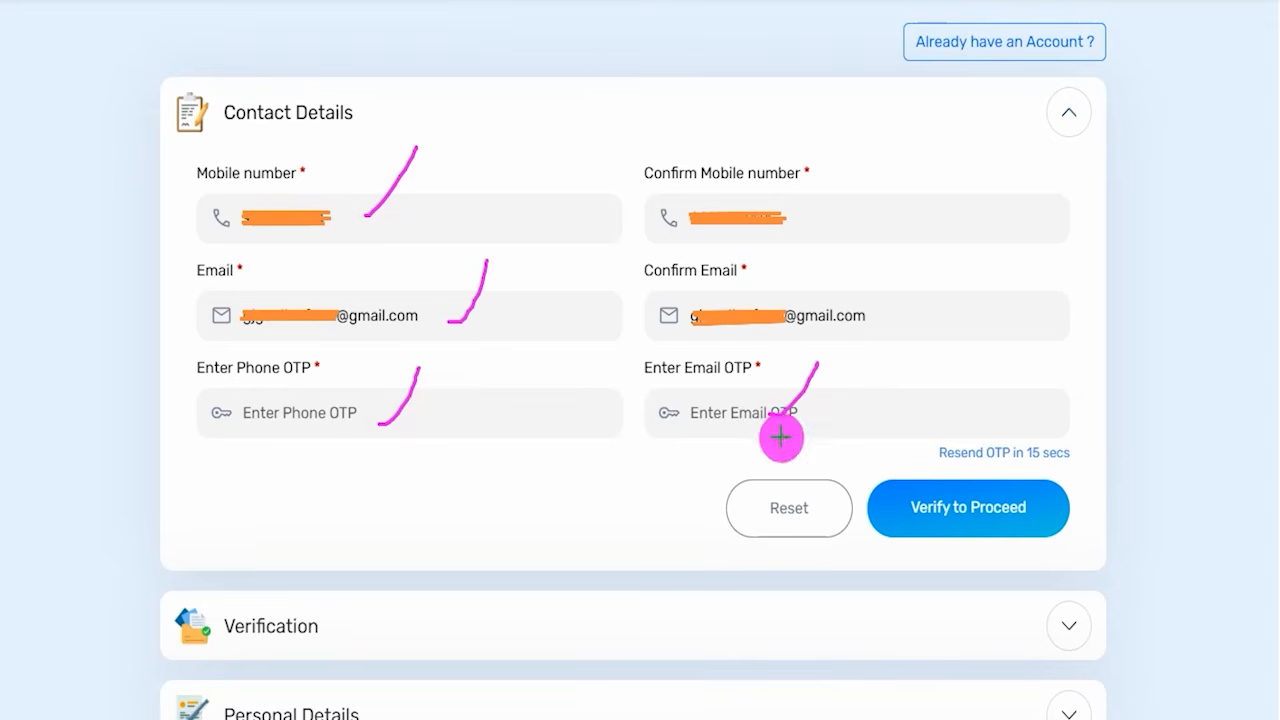
pyautogui.moveTo(1206, 294)
pyautogui.mouseDown()
pyautogui.moveTo(1094, 466)
pyautogui.moveTo(1058, 490)
pyautogui.mouseUp()
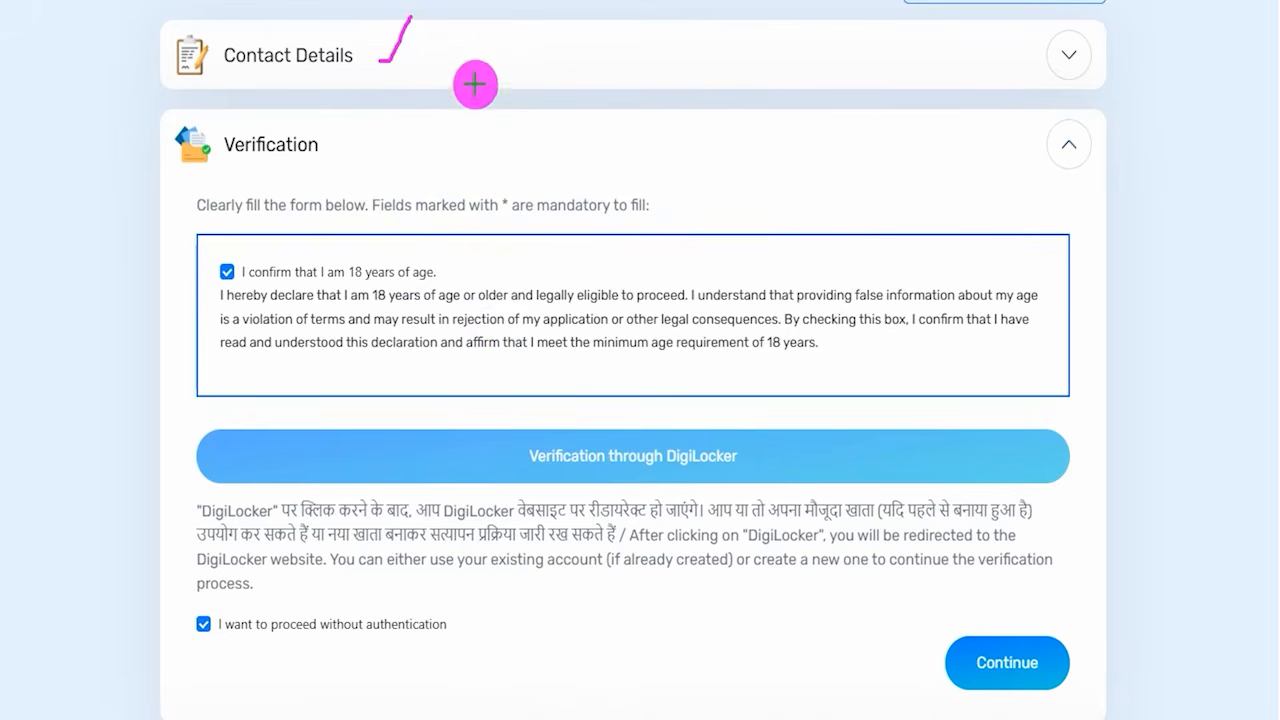
# - Confirm the 18-years age declaration in Verification and leave the option to proceed without authentication unselected
pyautogui.moveTo(238, 160); pyautogui.dragTo(467, 157)
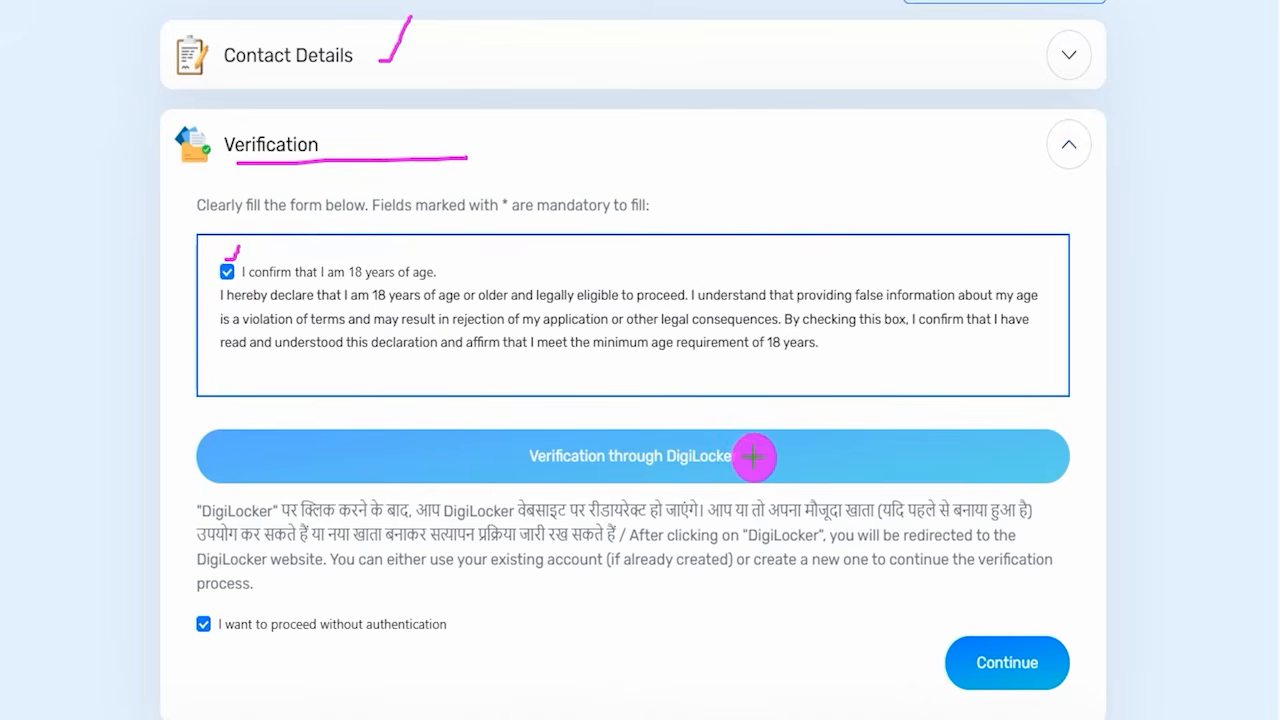
pyautogui.moveTo(755, 460); pyautogui.dragTo(796, 394)
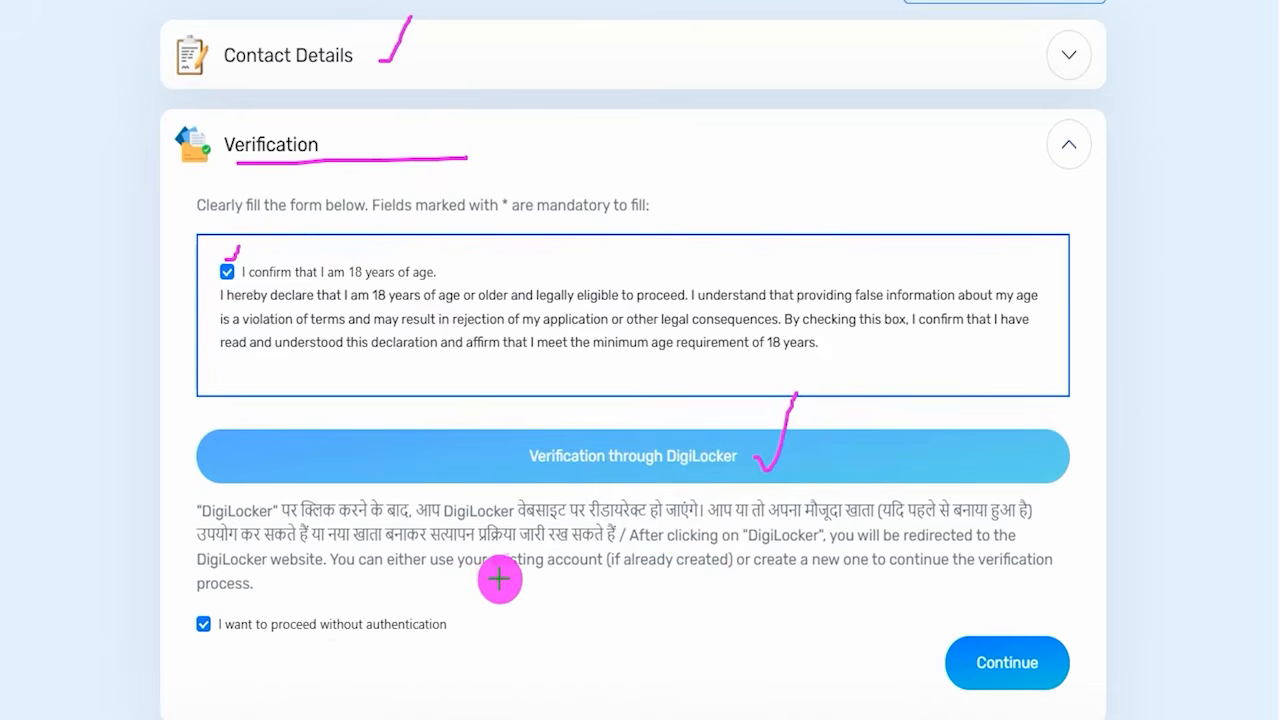
pyautogui.moveTo(229, 636); pyautogui.dragTo(443, 642)
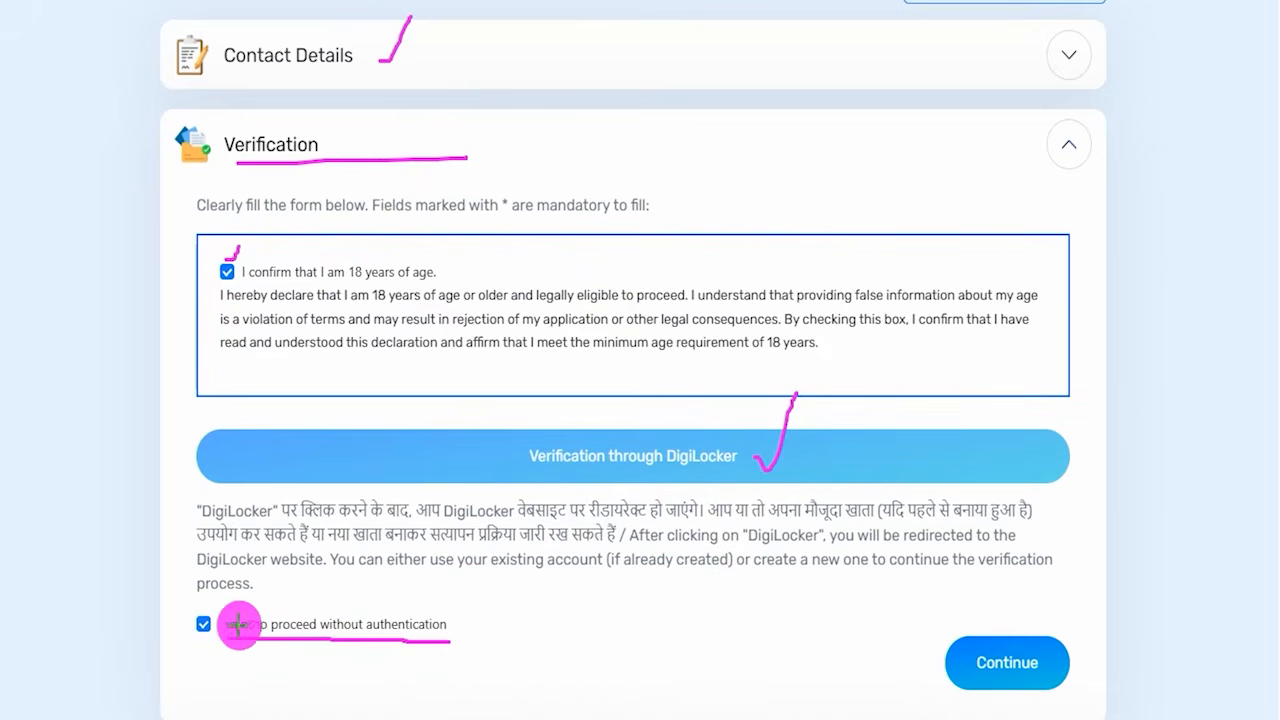
pyautogui.moveTo(200, 609); pyautogui.dragTo(234, 557)
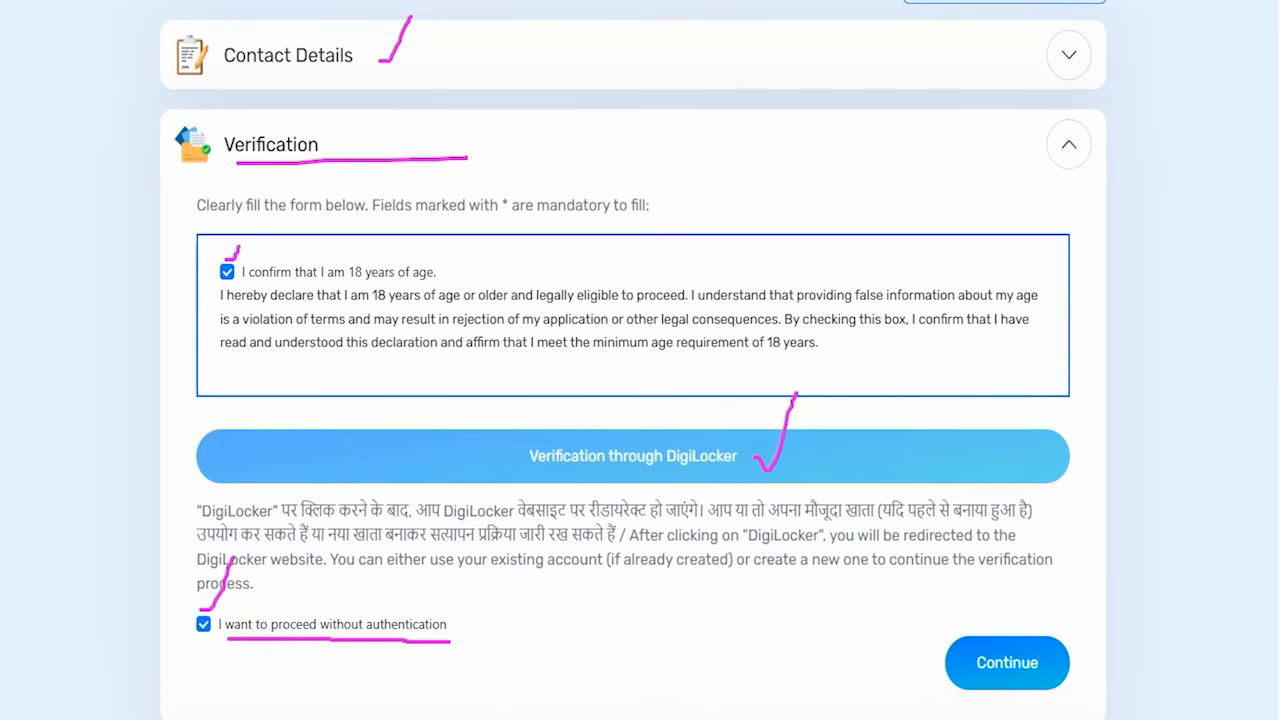
pyautogui.moveTo(909, 614)
pyautogui.mouseDown()
pyautogui.moveTo(1003, 614)
pyautogui.moveTo(1097, 708)
pyautogui.mouseUp()
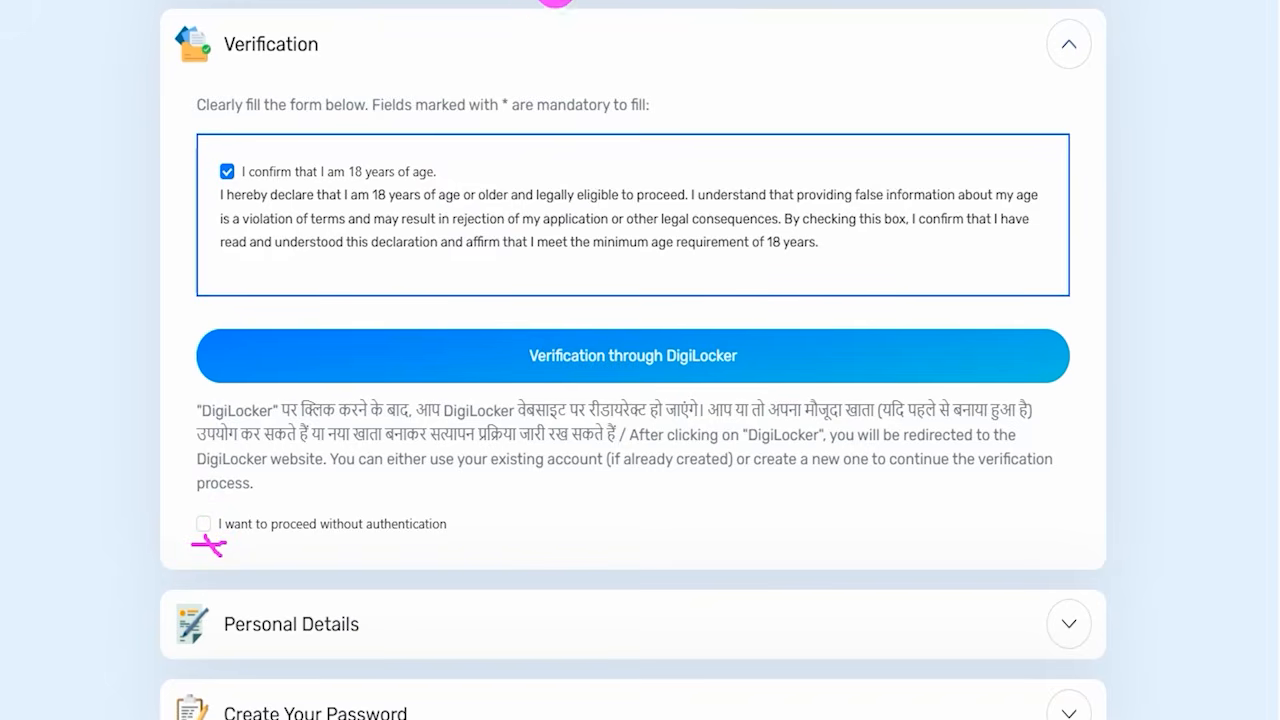
# - Choose verification through DigiLocker and start the identity verification on the Surepass page
pyautogui.moveTo(460, 324)
pyautogui.mouseDown()
pyautogui.moveTo(706, 354)
pyautogui.moveTo(777, 385)
pyautogui.mouseUp()
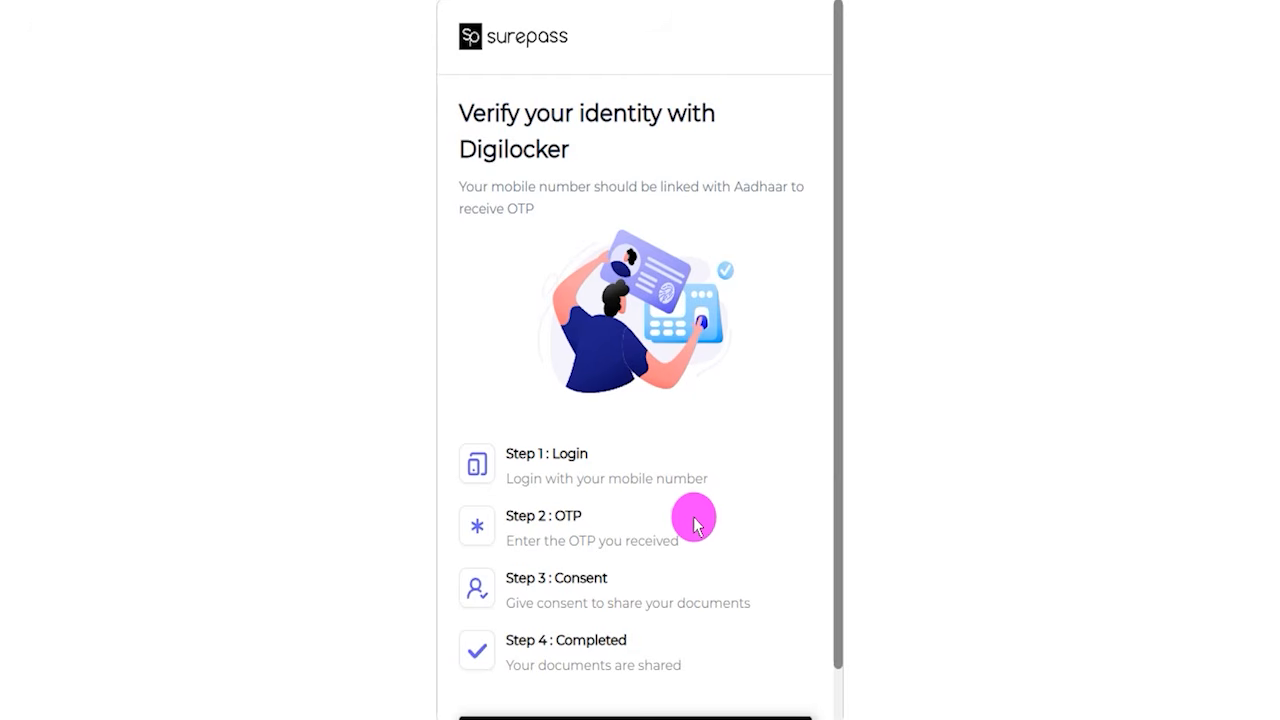
pyautogui.scroll(-1, 690, 520)
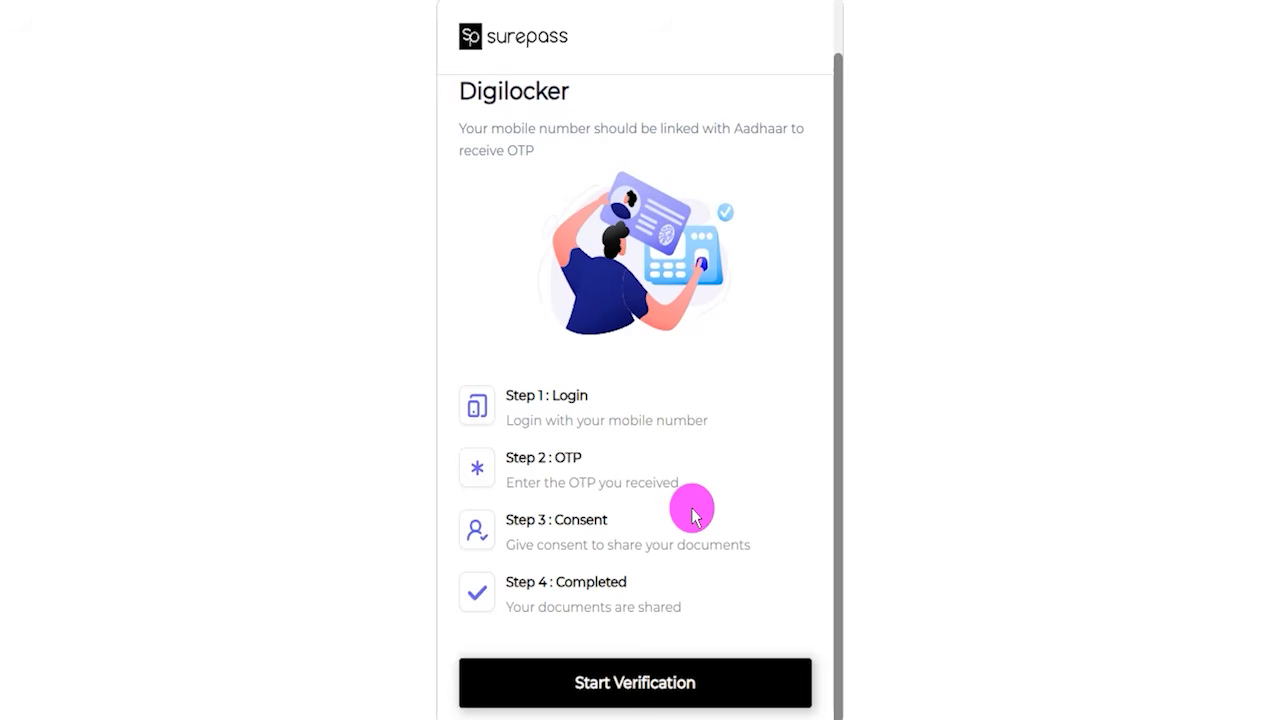
pyautogui.click(660, 684)
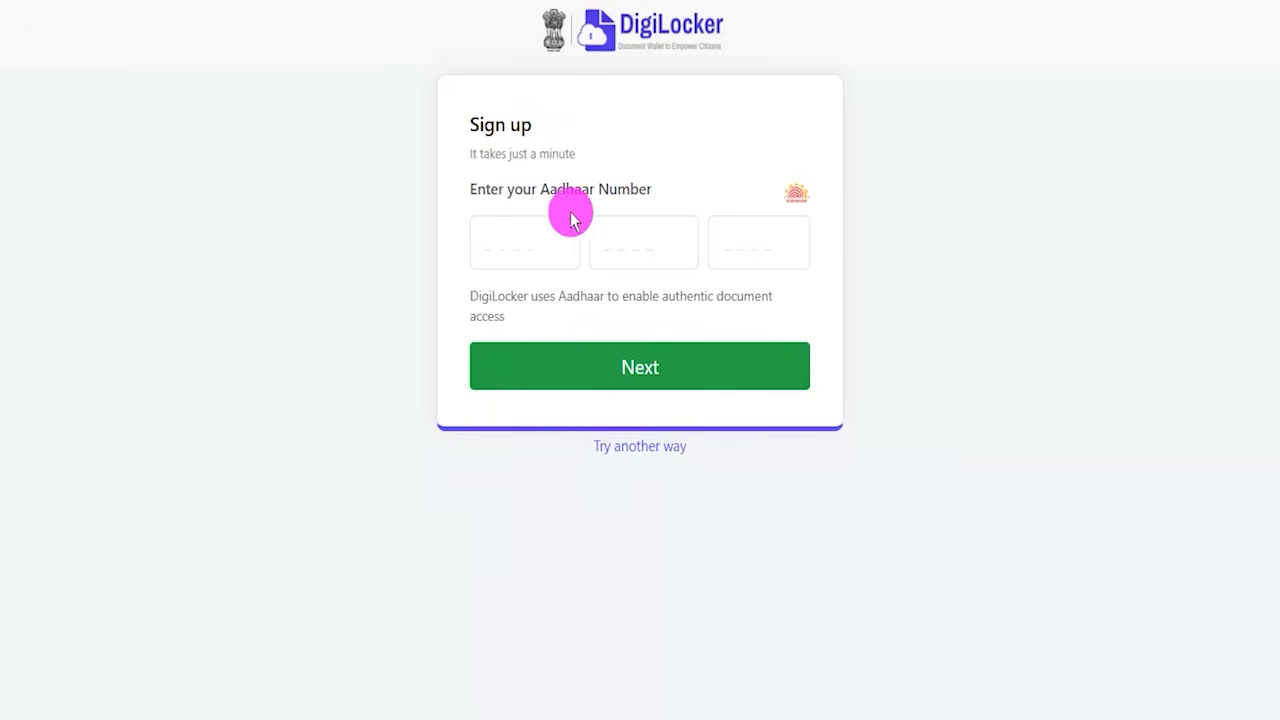
# - Enter the Aadhaar number in the DigiLocker sign-up form and proceed to OTP verification
pyautogui.moveTo(671, 197); pyautogui.dragTo(693, 164)
pyautogui.moveTo(527, 247); pyautogui.dragTo(557, 245)
pyautogui.click(646, 242)
pyautogui.moveTo(739, 242); pyautogui.dragTo(761, 242)
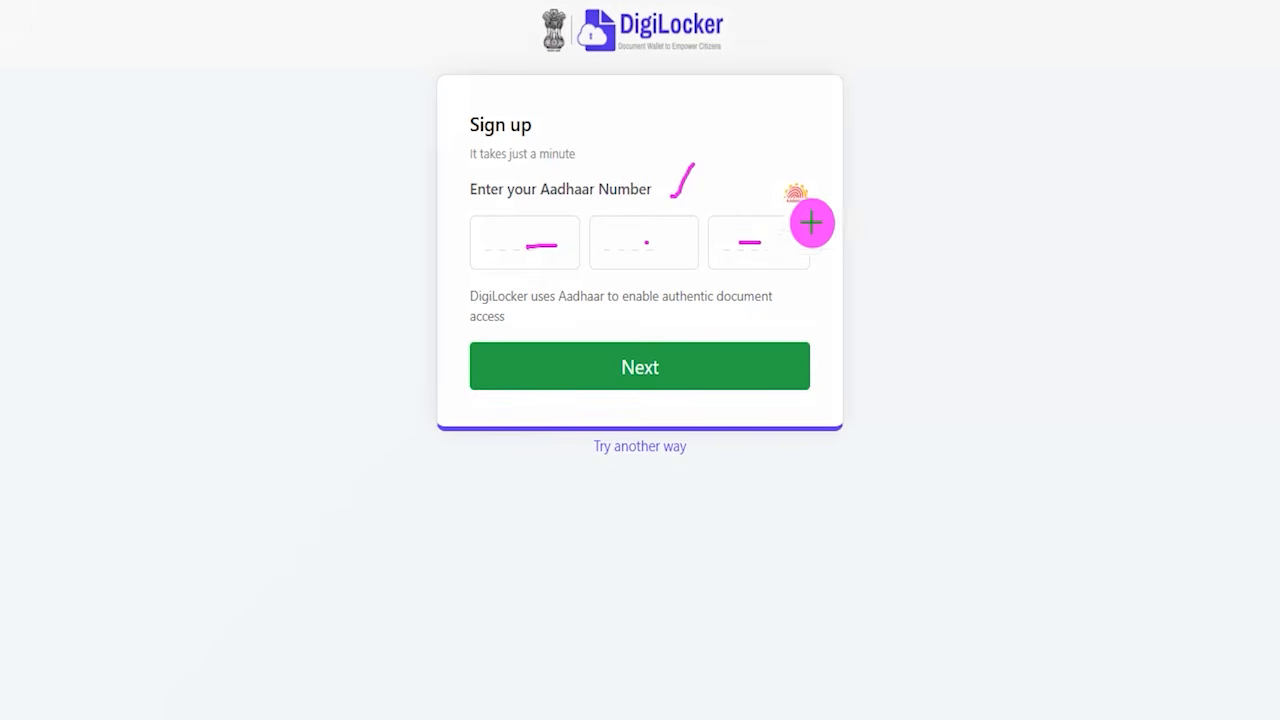
pyautogui.moveTo(963, 220); pyautogui.dragTo(700, 360)
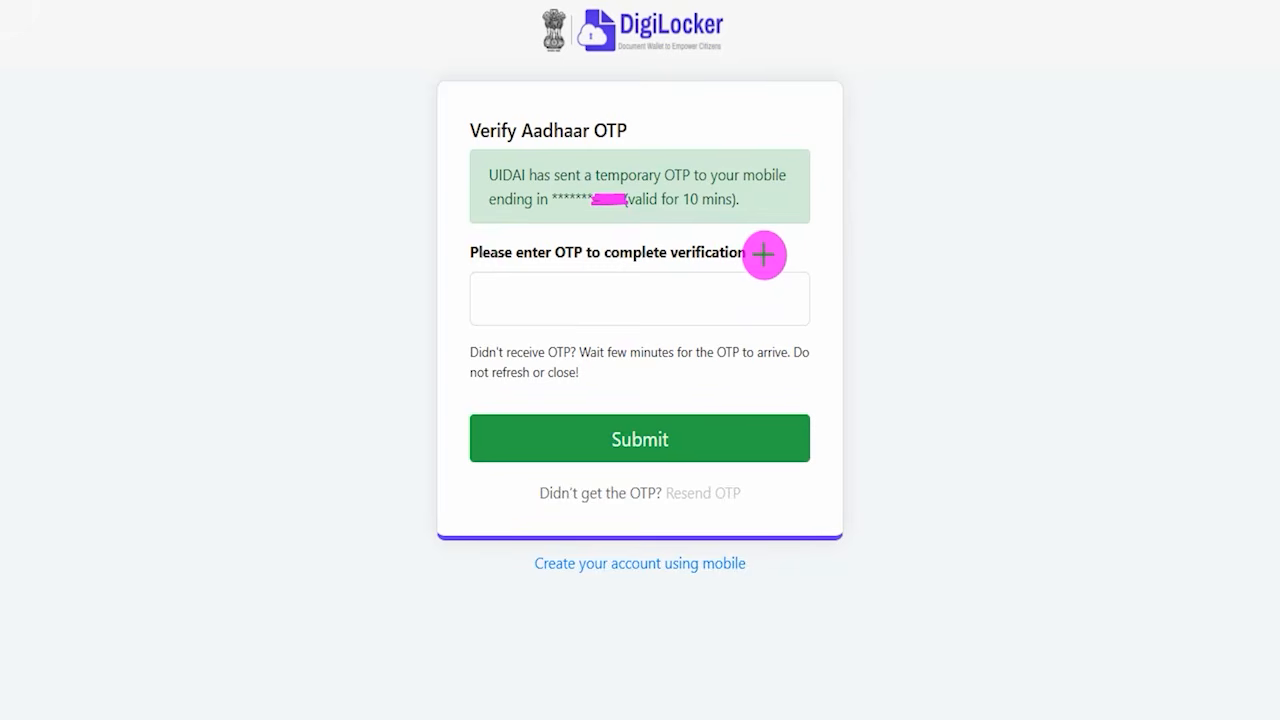
# - Enter the Aadhaar OTP and submit it to complete DigiLocker's verification
pyautogui.moveTo(766, 289); pyautogui.dragTo(809, 229)
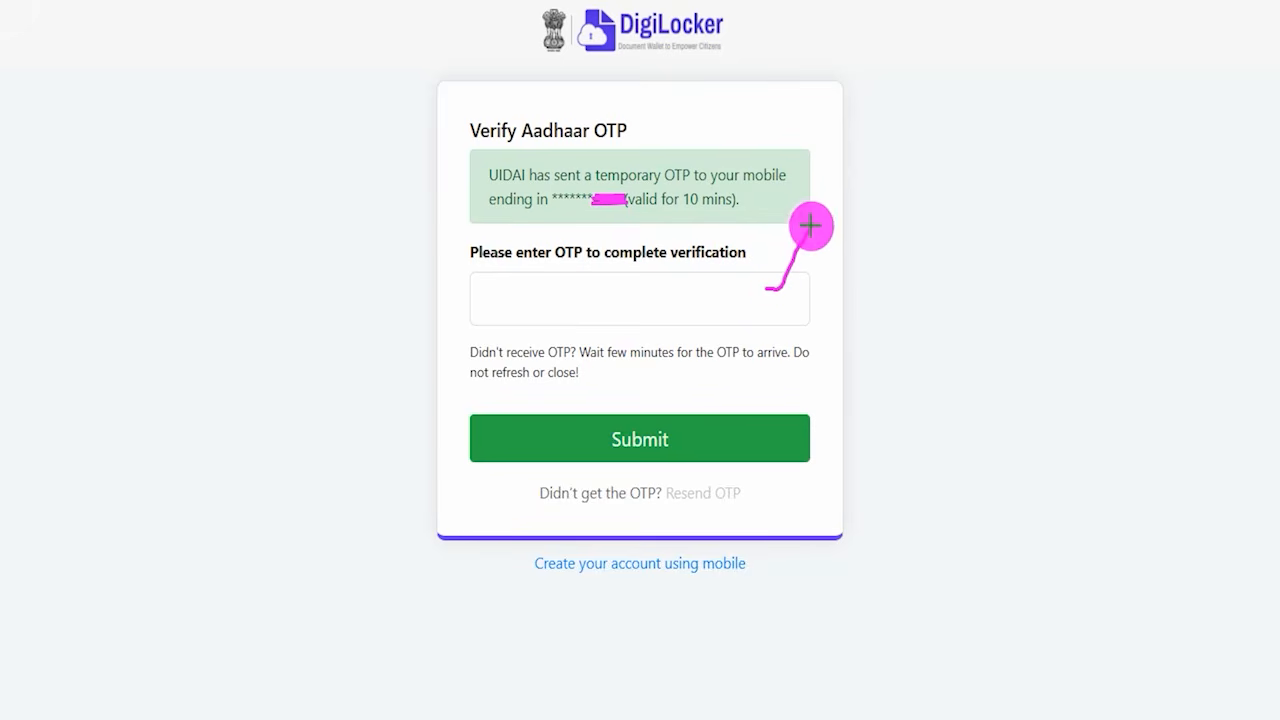
pyautogui.moveTo(1017, 258); pyautogui.dragTo(722, 430)
pyautogui.click(684, 439)
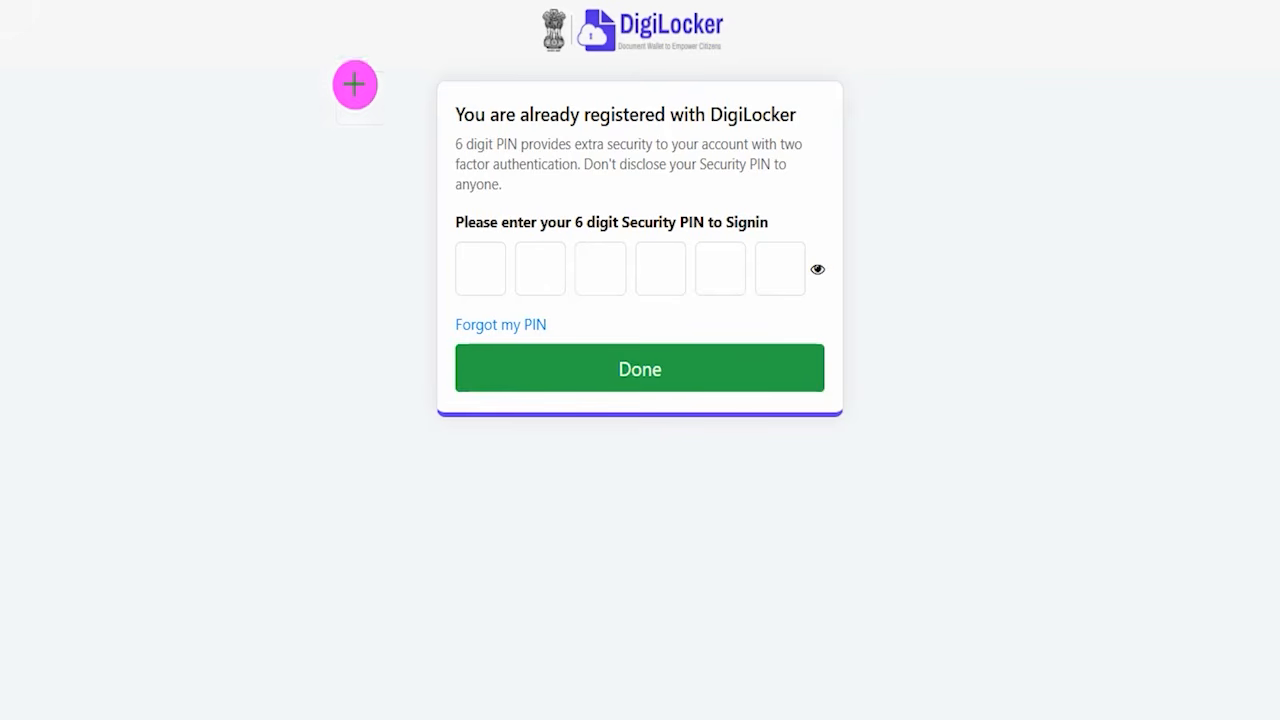
# - Enter the 6-digit security PIN and sign in to DigiLocker
pyautogui.moveTo(469, 272); pyautogui.dragTo(507, 271)
pyautogui.moveTo(533, 270); pyautogui.dragTo(658, 275)
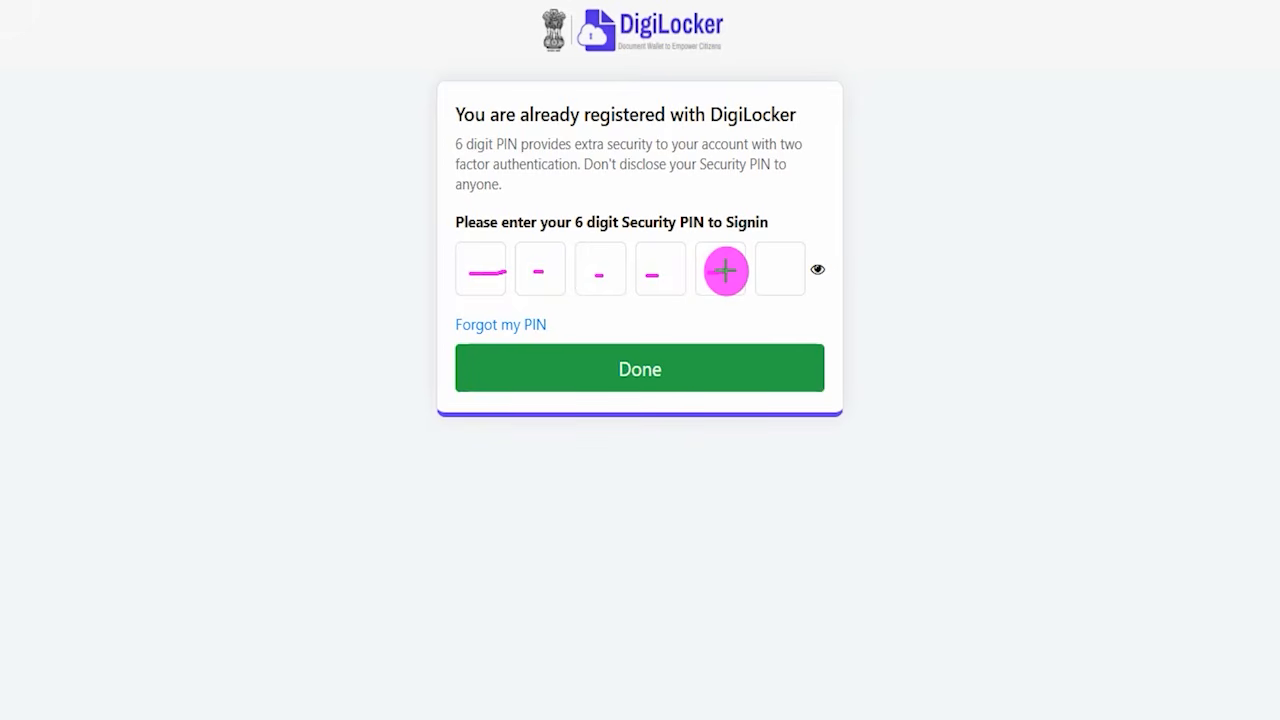
pyautogui.moveTo(760, 270); pyautogui.dragTo(783, 268)
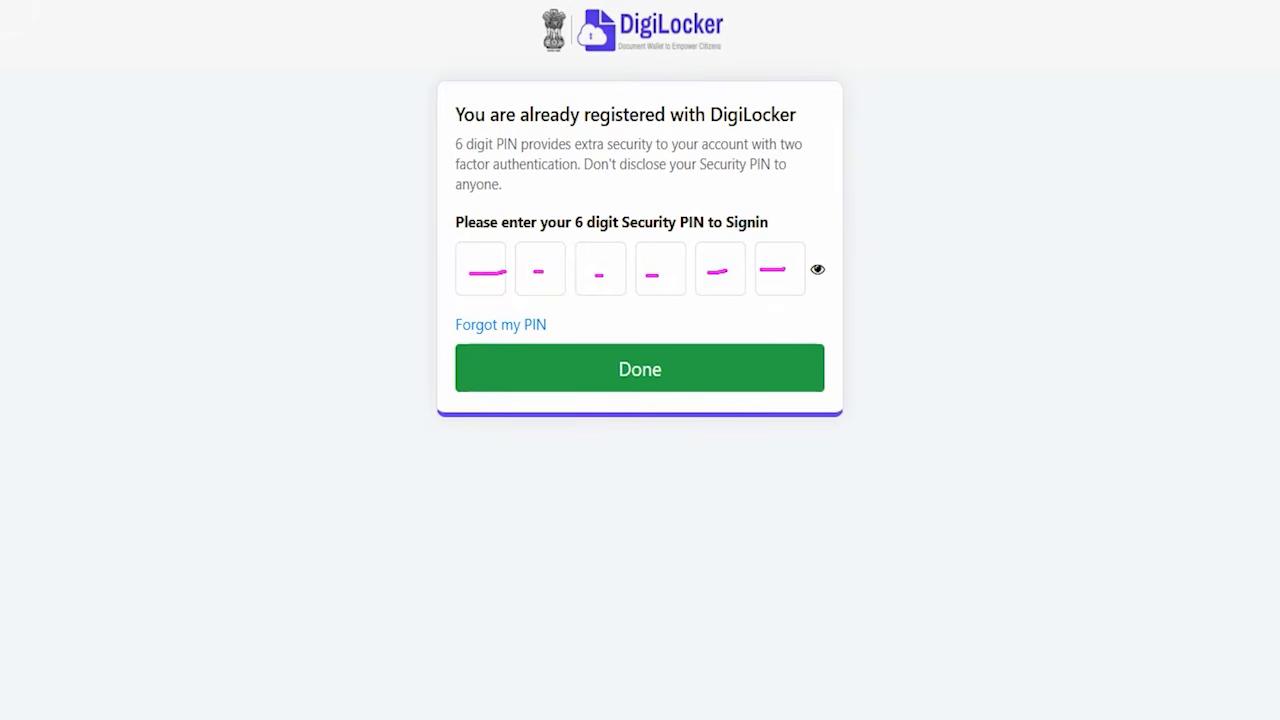
pyautogui.moveTo(994, 201); pyautogui.dragTo(791, 346)
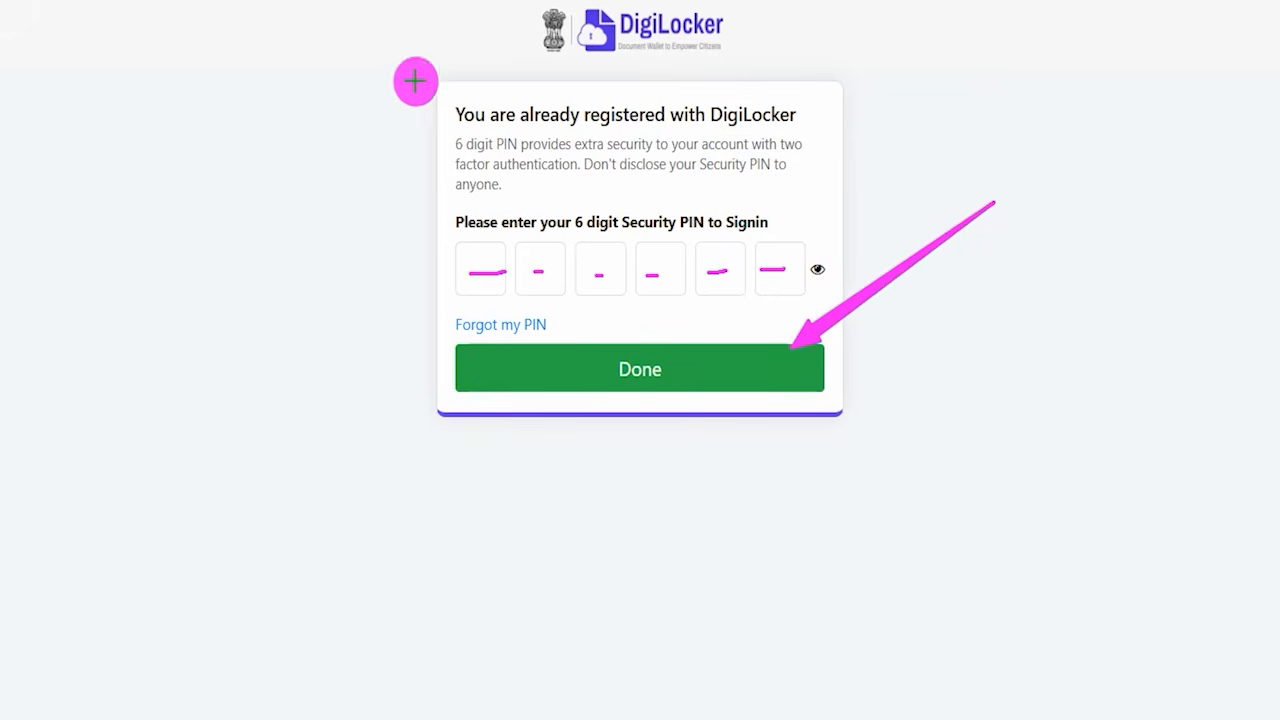
pyautogui.moveTo(430, 301)
pyautogui.mouseDown()
pyautogui.moveTo(523, 308)
pyautogui.moveTo(565, 341)
pyautogui.mouseUp()
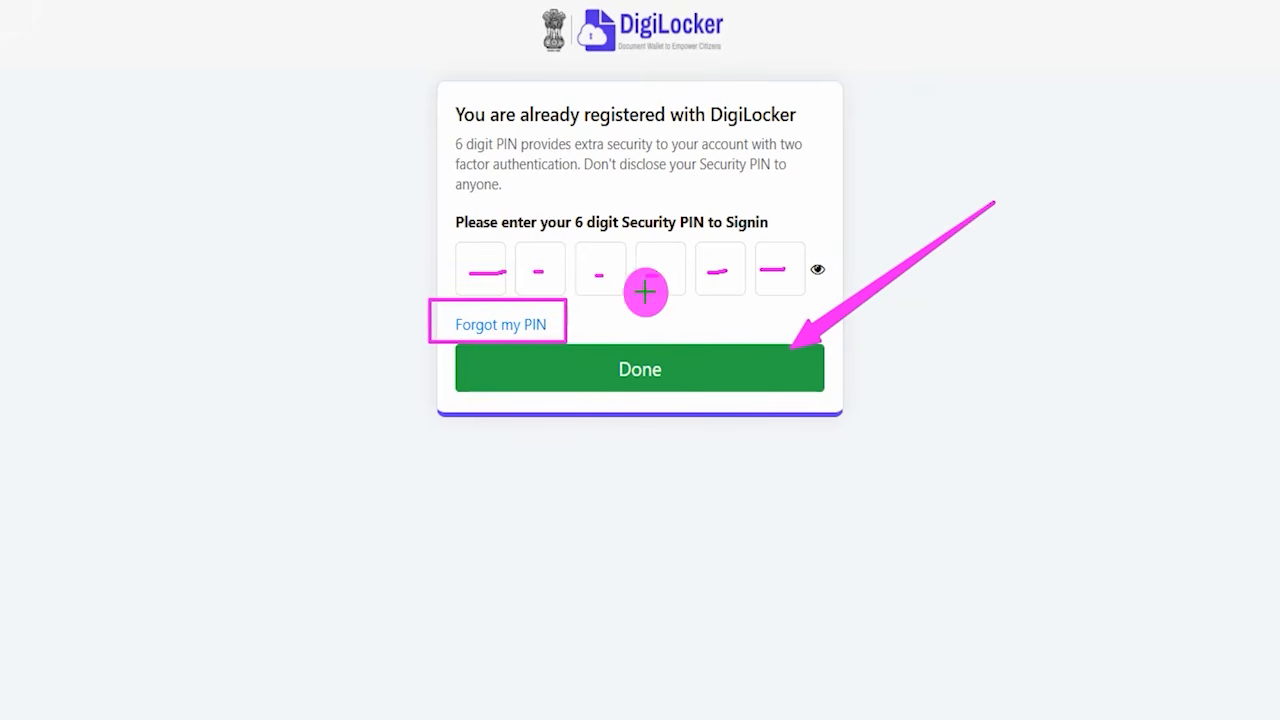
pyautogui.click(674, 369)
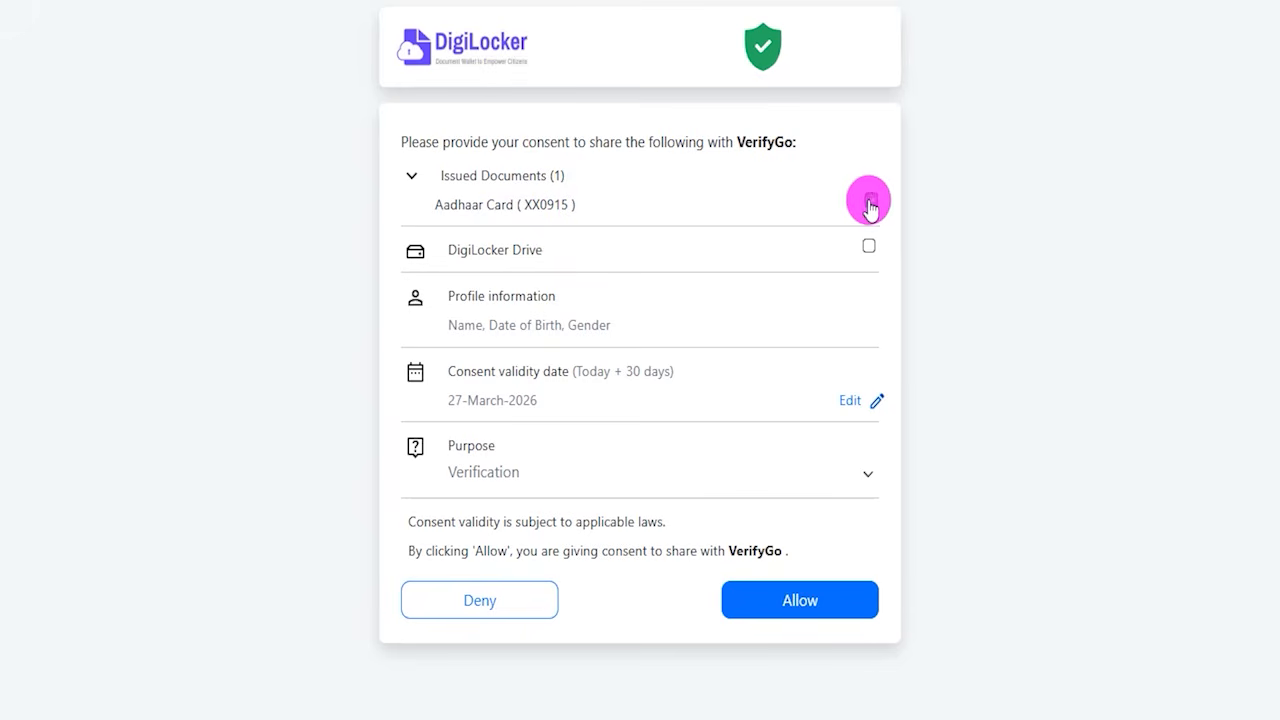
# - Consent to share the issued Aadhaar Card with VerifyGo, keep the purpose as Verification, and allow access
pyautogui.click(870, 202)
pyautogui.click(505, 470)
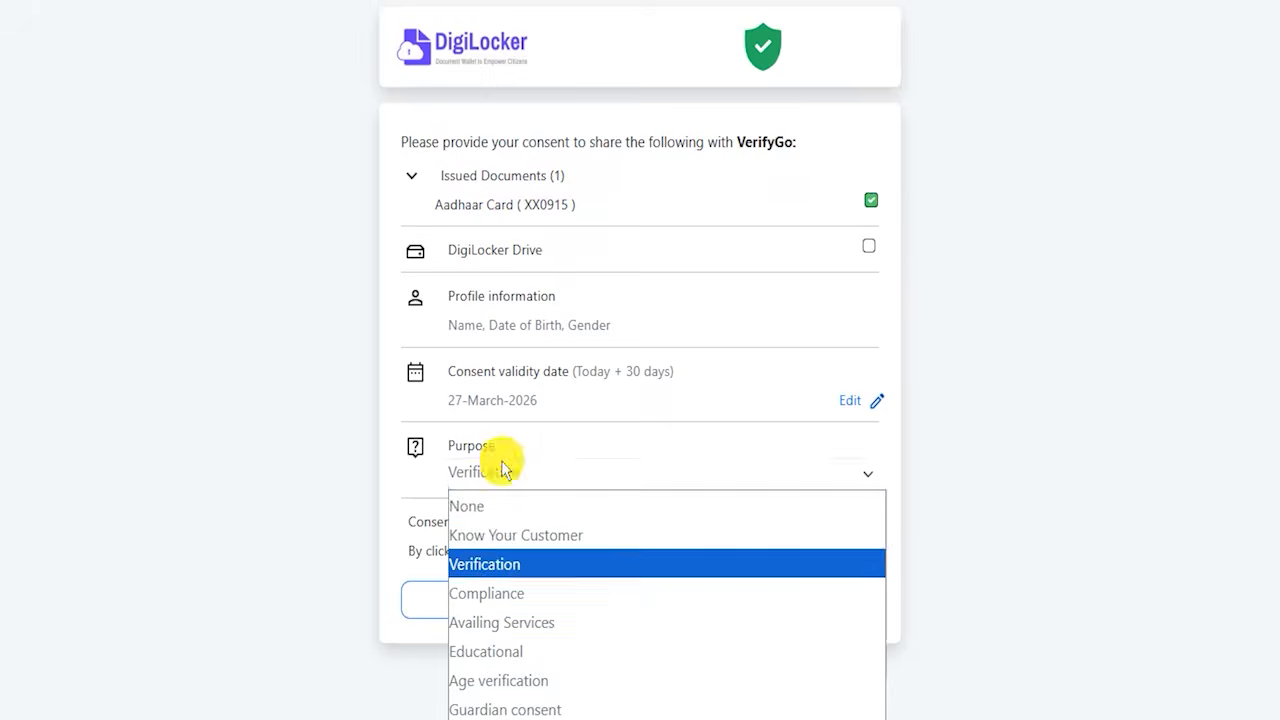
pyautogui.click(500, 564)
pyautogui.hotkey('ctrl', '2')
pyautogui.moveTo(1108, 441); pyautogui.dragTo(884, 590)
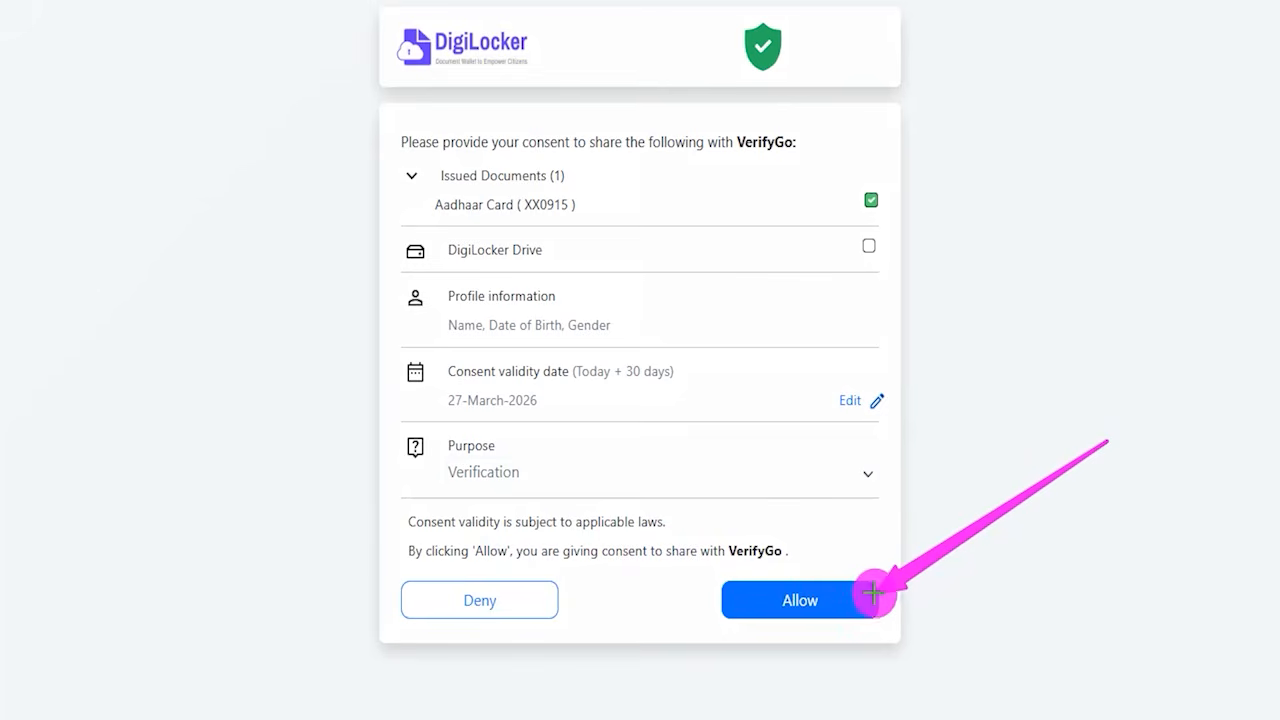
pyautogui.click(849, 597)
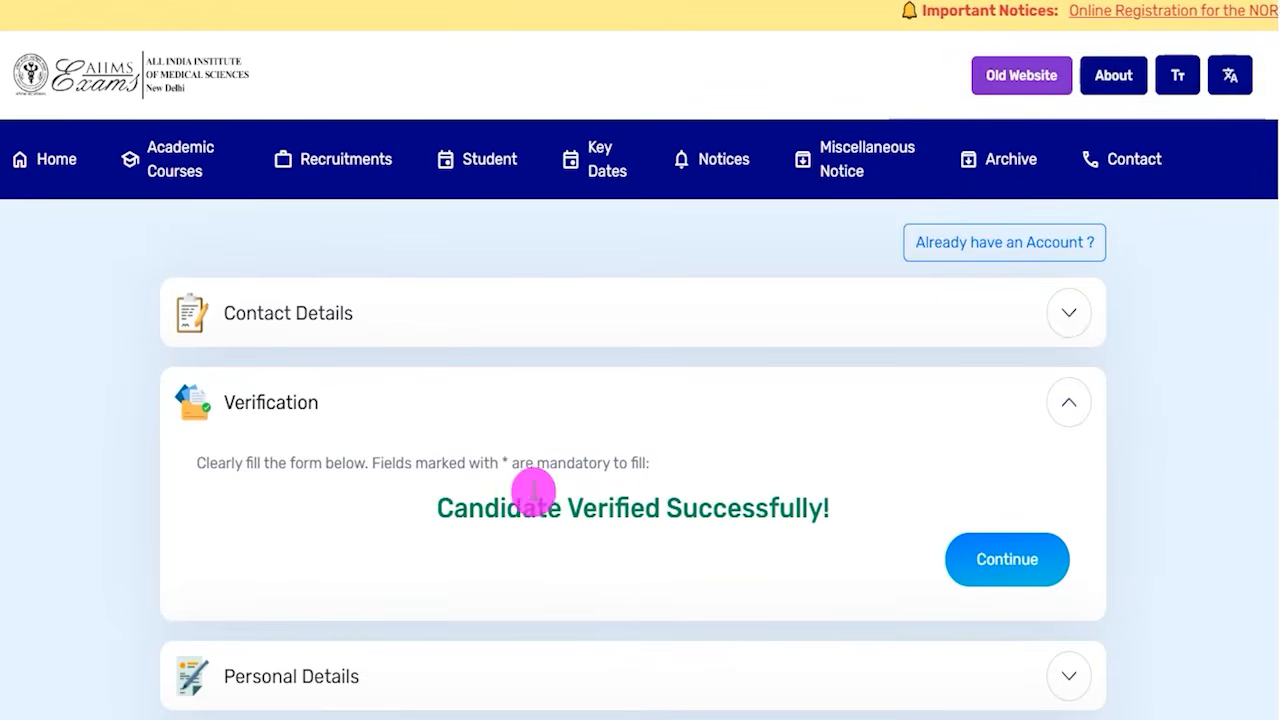
# - Continue from the completed candidate verification to the Personal Details section
pyautogui.moveTo(597, 508); pyautogui.dragTo(745, 510)
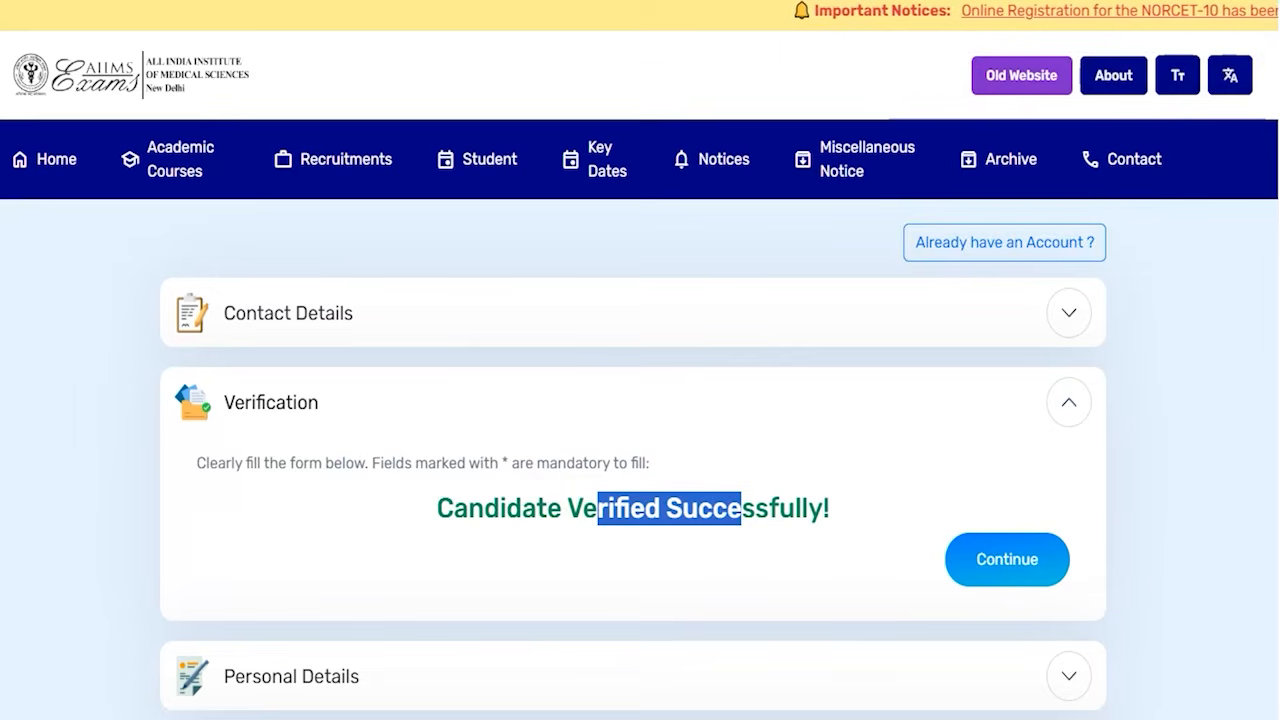
pyautogui.moveTo(912, 515); pyautogui.dragTo(1050, 563)
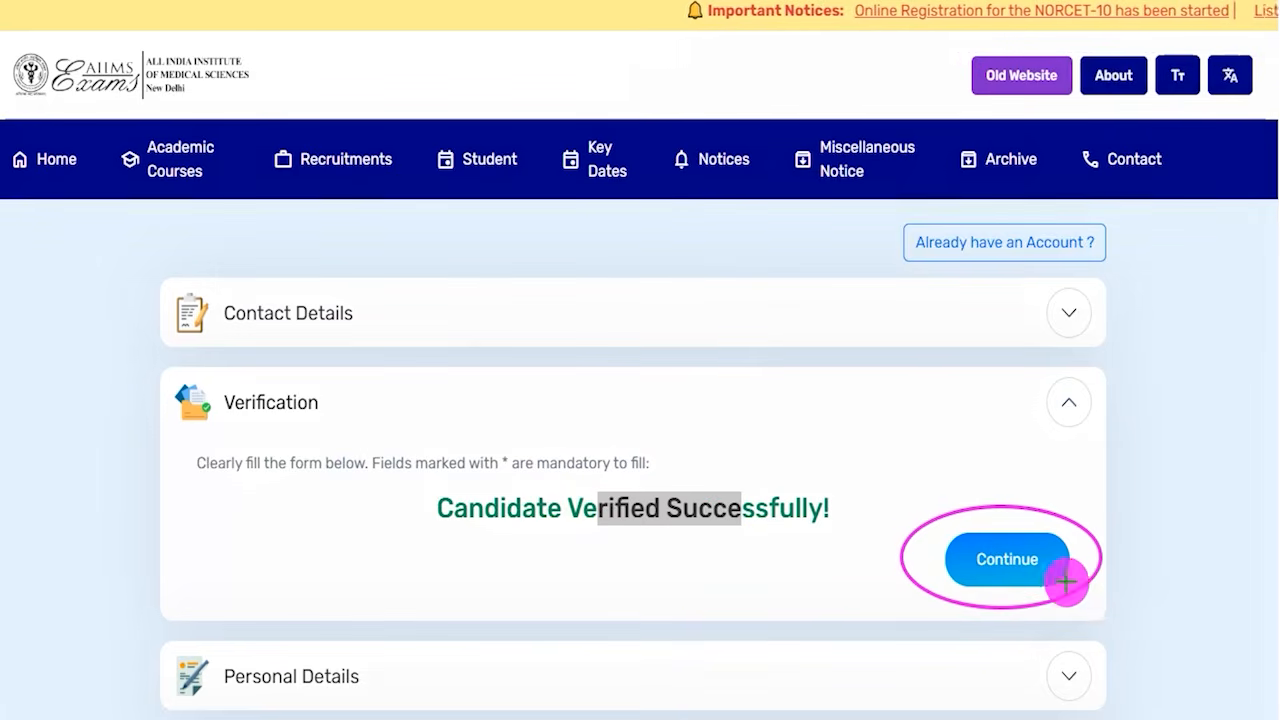
pyautogui.click(1062, 576)
# - Review the full name and father's name recorded as per Aadhaar and as per 10th class in Personal Details
pyautogui.moveTo(373, 114); pyautogui.dragTo(440, 46)
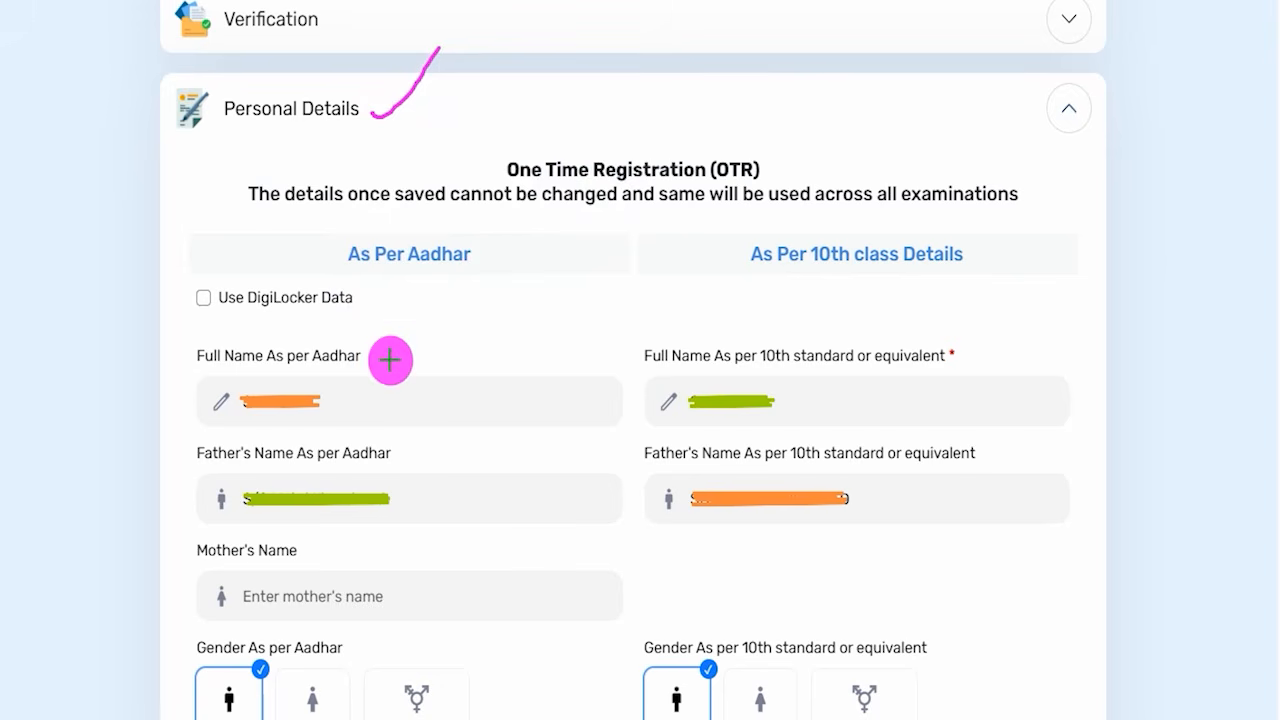
pyautogui.moveTo(347, 401); pyautogui.dragTo(375, 353)
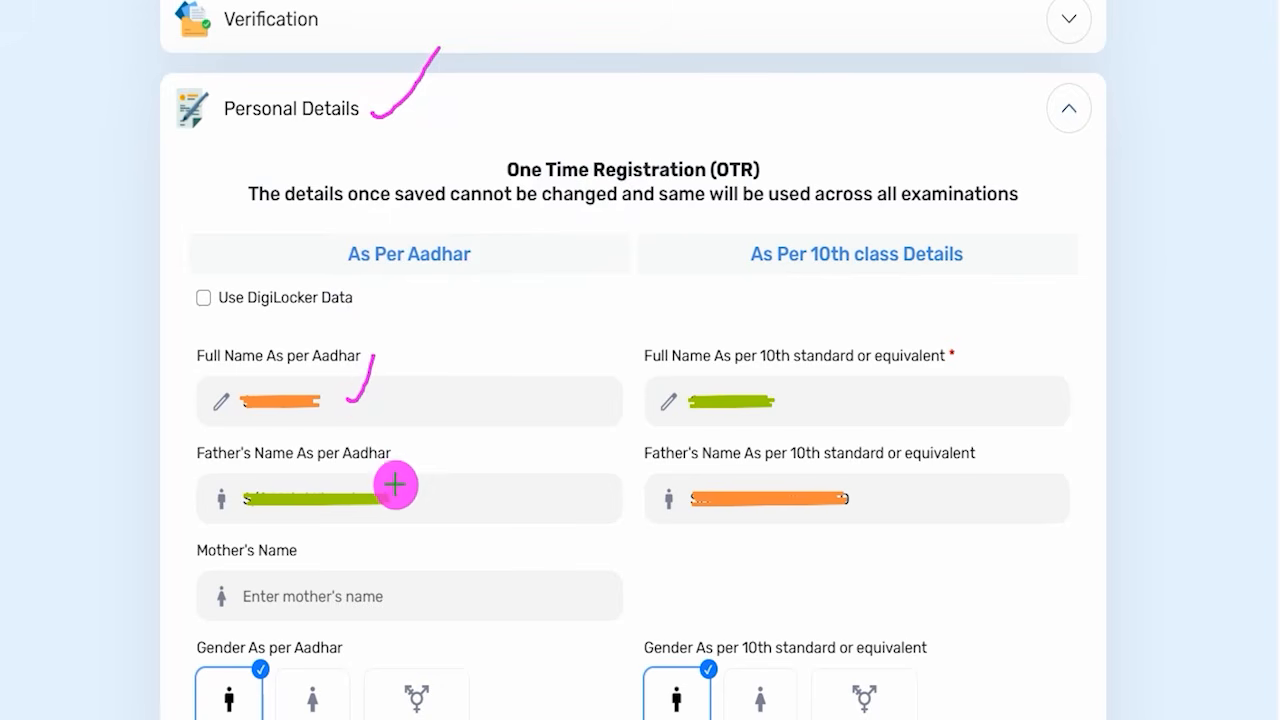
pyautogui.moveTo(395, 497); pyautogui.dragTo(430, 437)
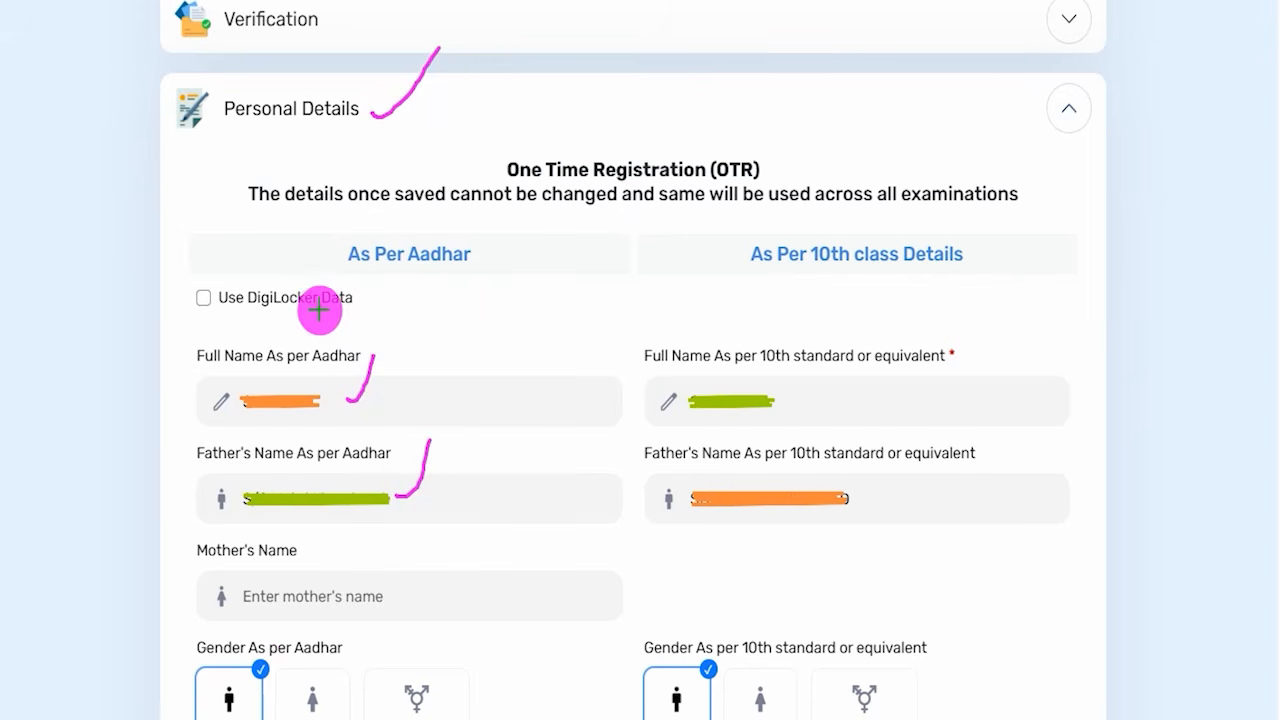
pyautogui.moveTo(206, 295); pyautogui.dragTo(240, 242)
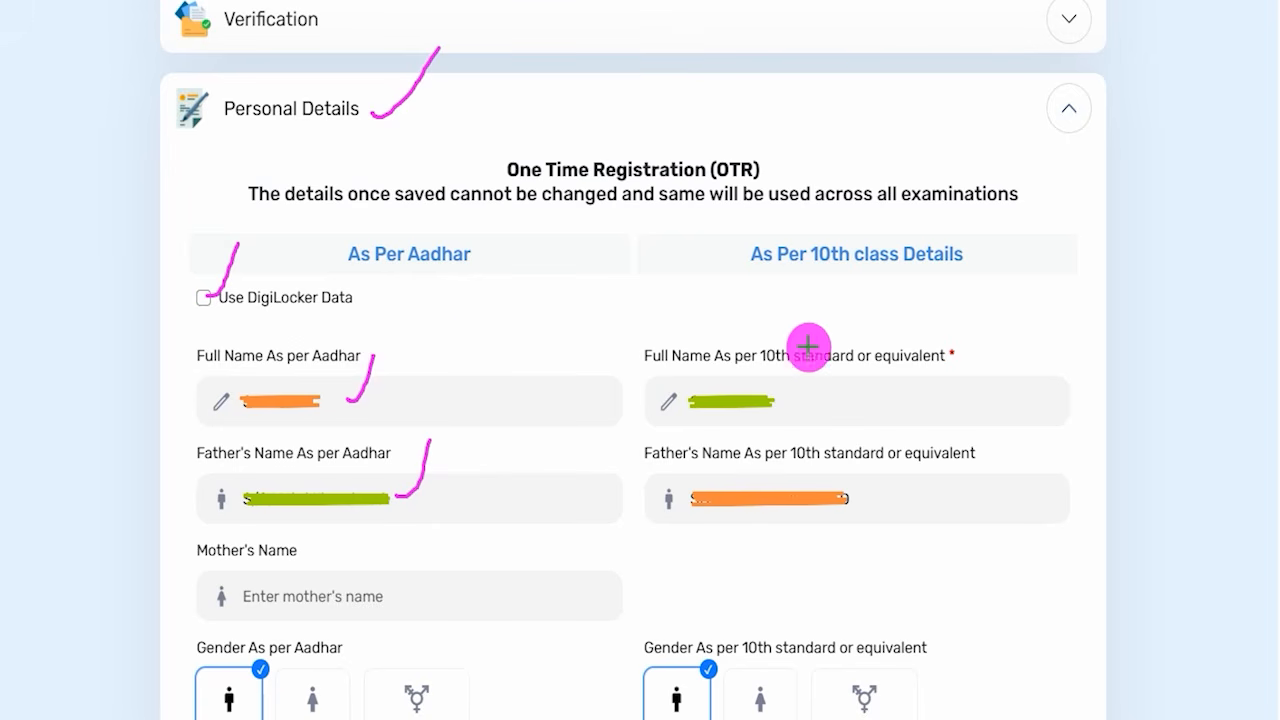
pyautogui.moveTo(774, 288); pyautogui.dragTo(939, 287)
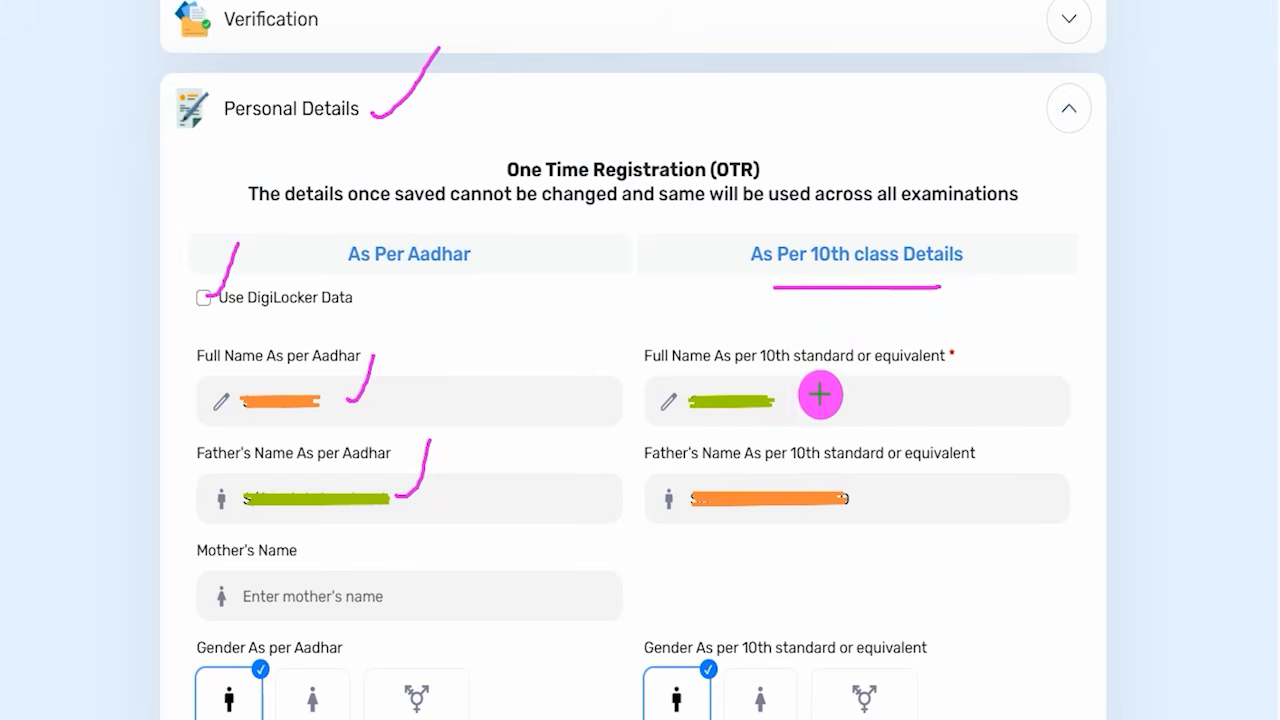
pyautogui.moveTo(791, 405); pyautogui.dragTo(830, 344)
pyautogui.moveTo(870, 505); pyautogui.dragTo(907, 444)
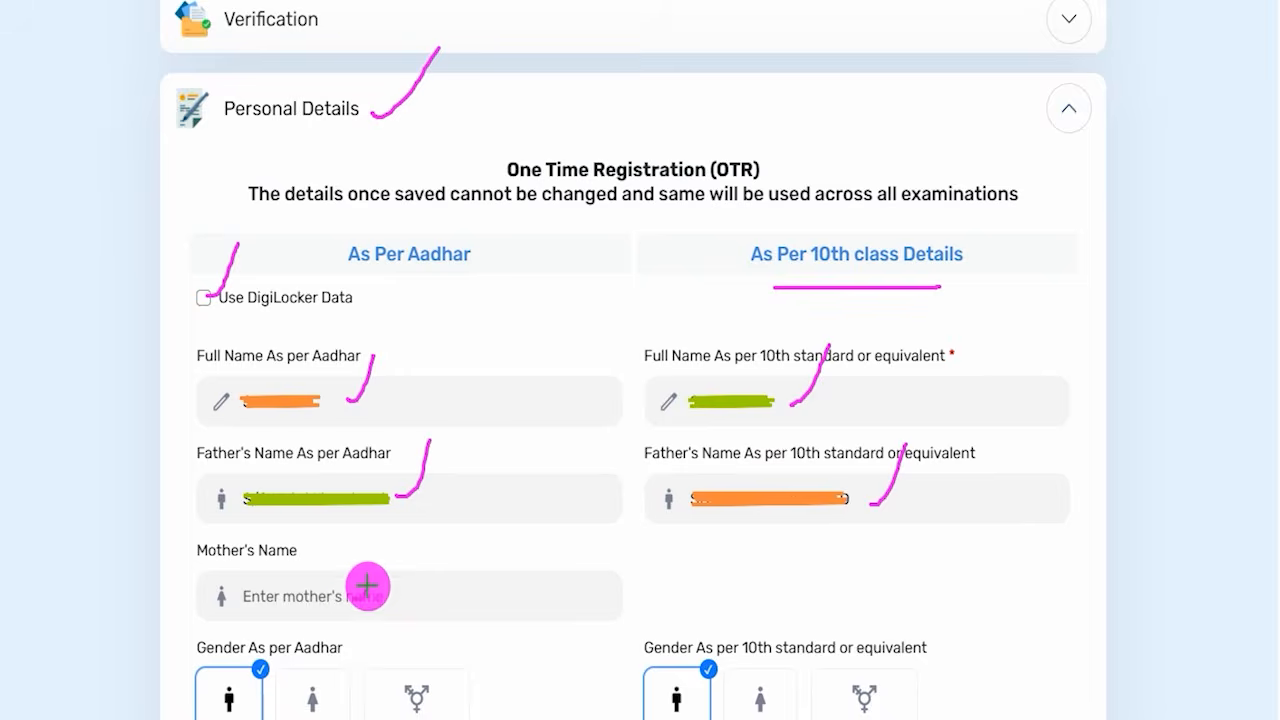
pyautogui.scroll(-5, 357, 598)
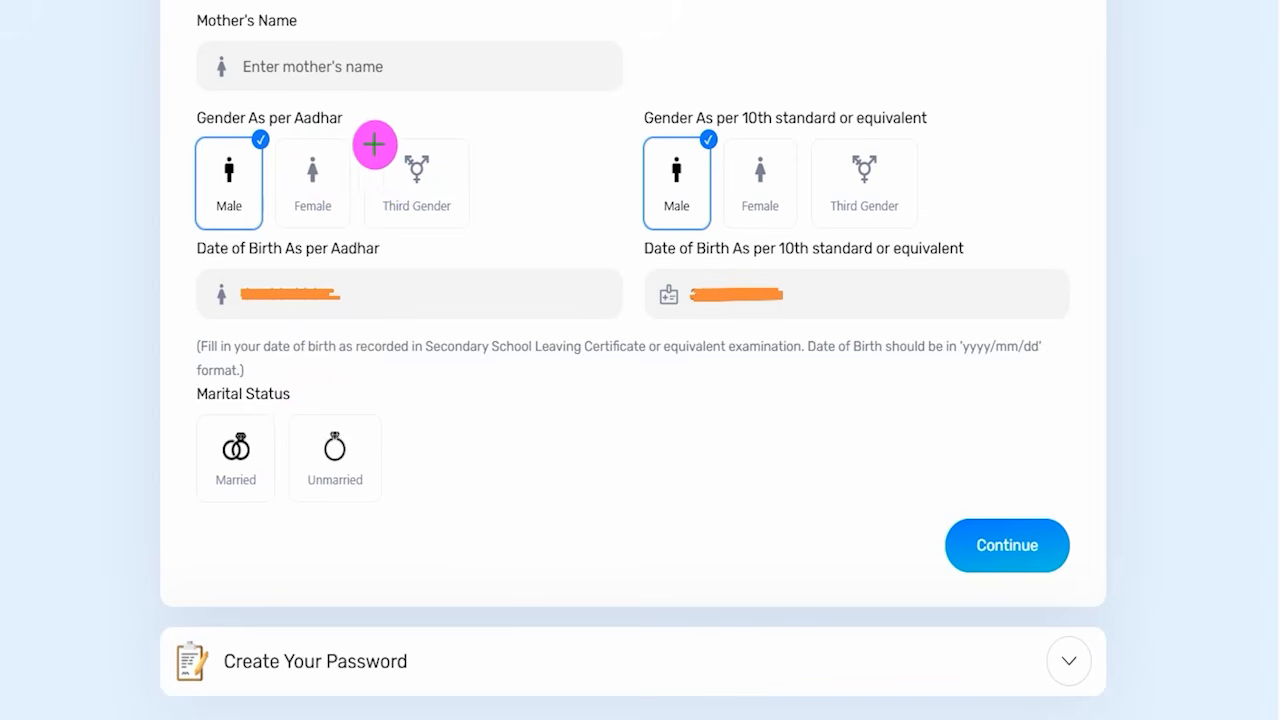
# - Check the gender and date of birth, complete the marital status as Unmarried, and continue to password creation
pyautogui.moveTo(349, 125); pyautogui.dragTo(390, 90)
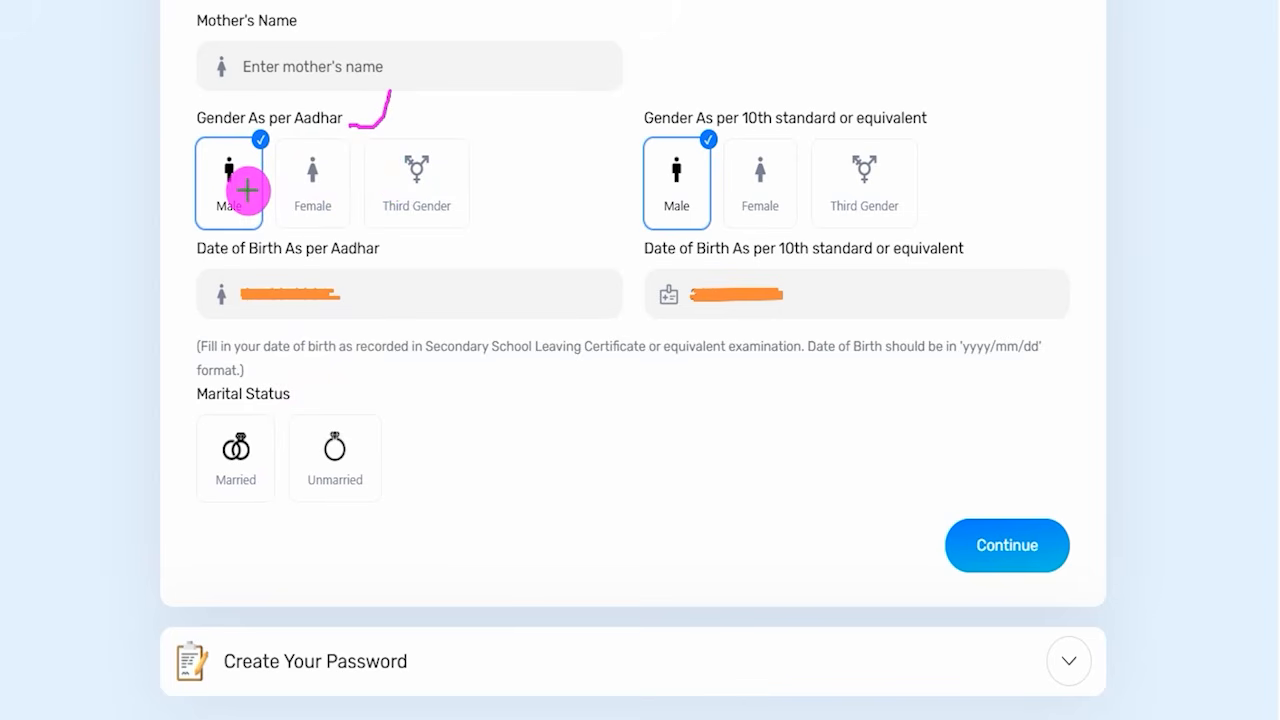
pyautogui.moveTo(248, 189); pyautogui.dragTo(282, 154)
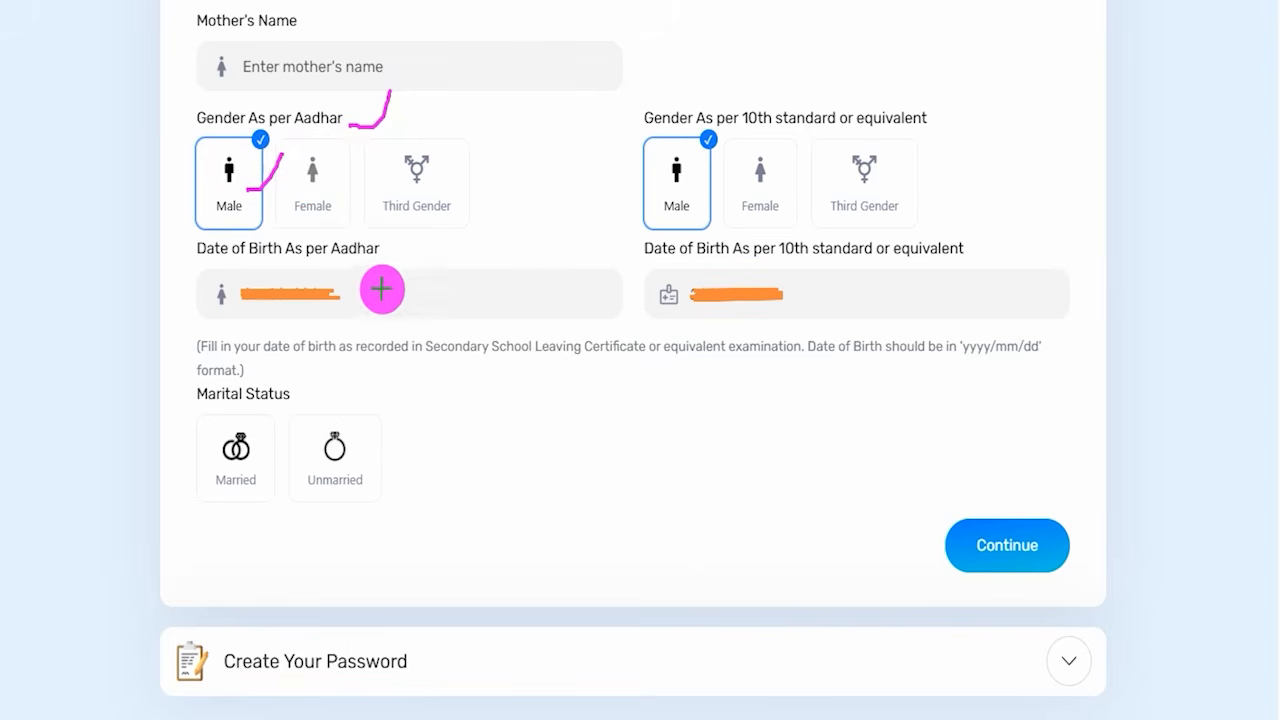
pyautogui.moveTo(371, 297); pyautogui.dragTo(402, 256)
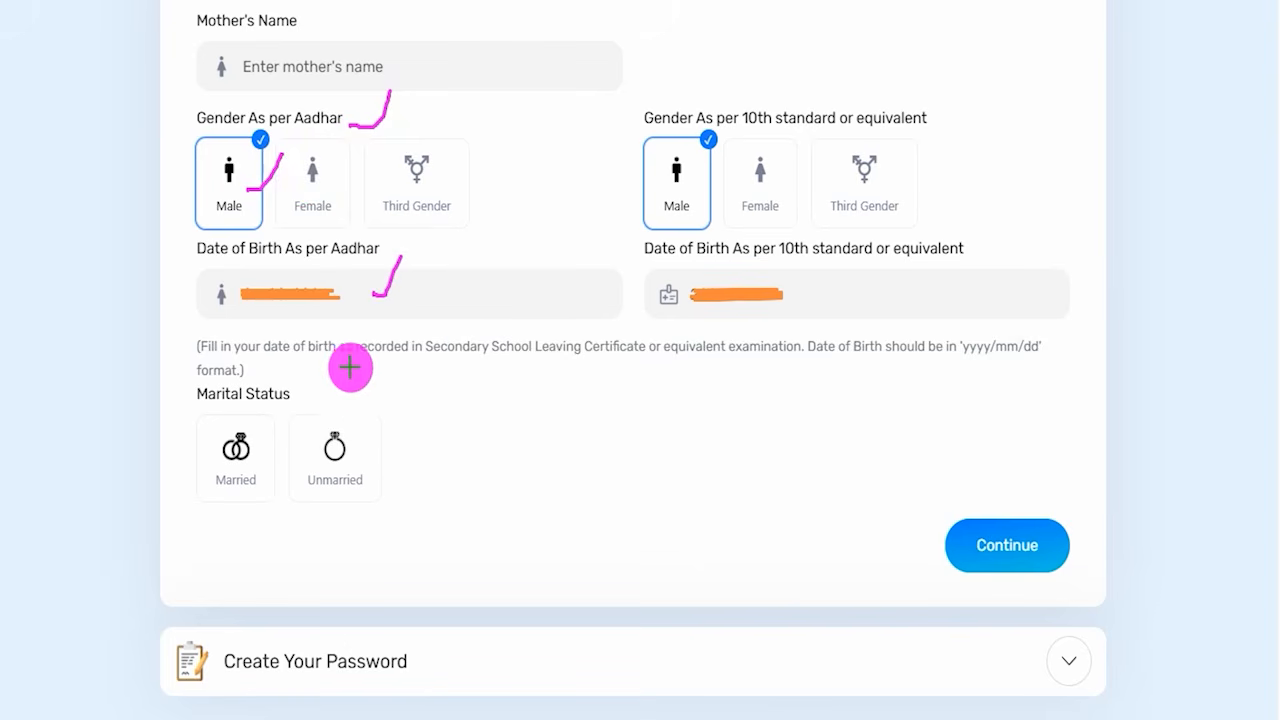
pyautogui.moveTo(305, 396); pyautogui.dragTo(333, 361)
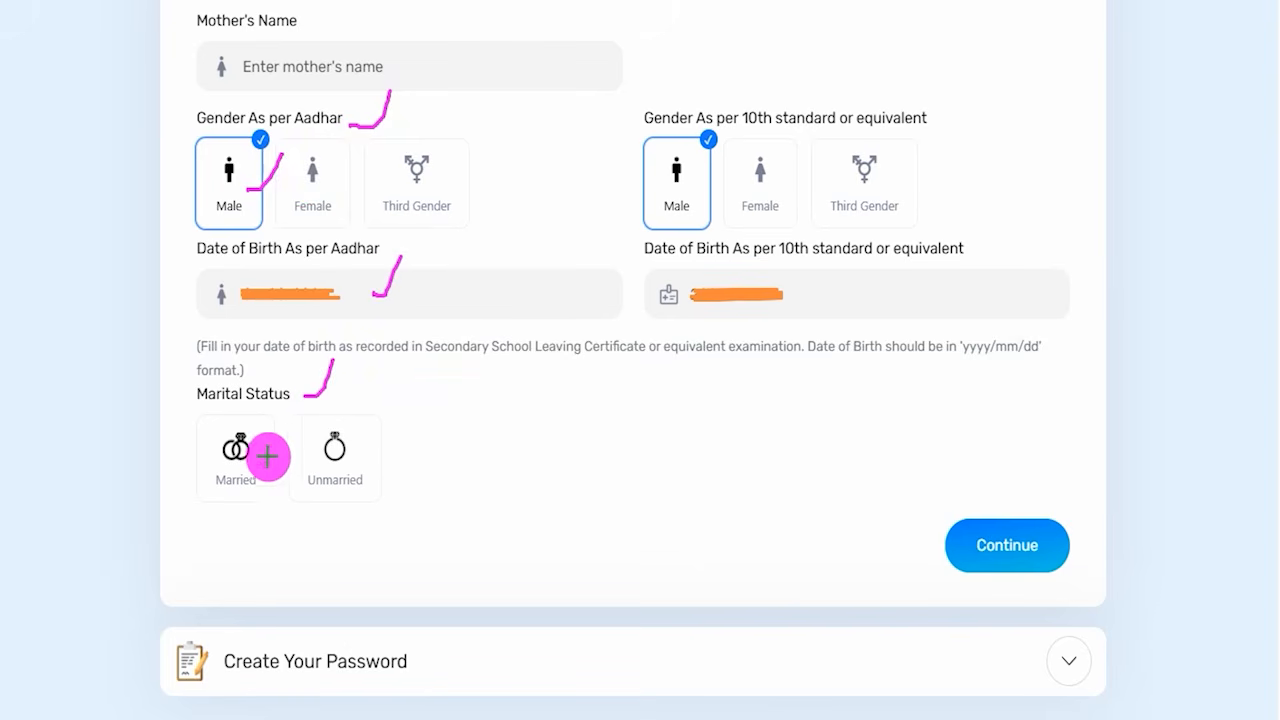
pyautogui.moveTo(213, 500); pyautogui.dragTo(253, 498)
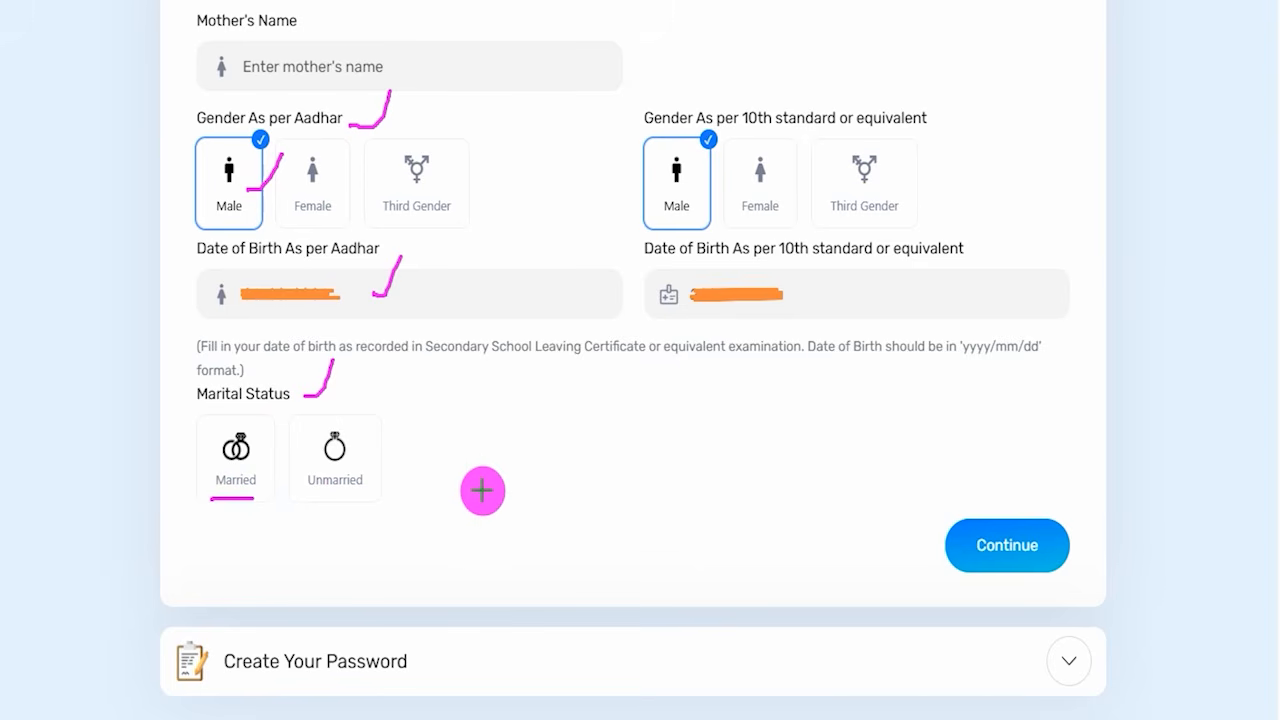
pyautogui.moveTo(383, 457); pyautogui.dragTo(434, 394)
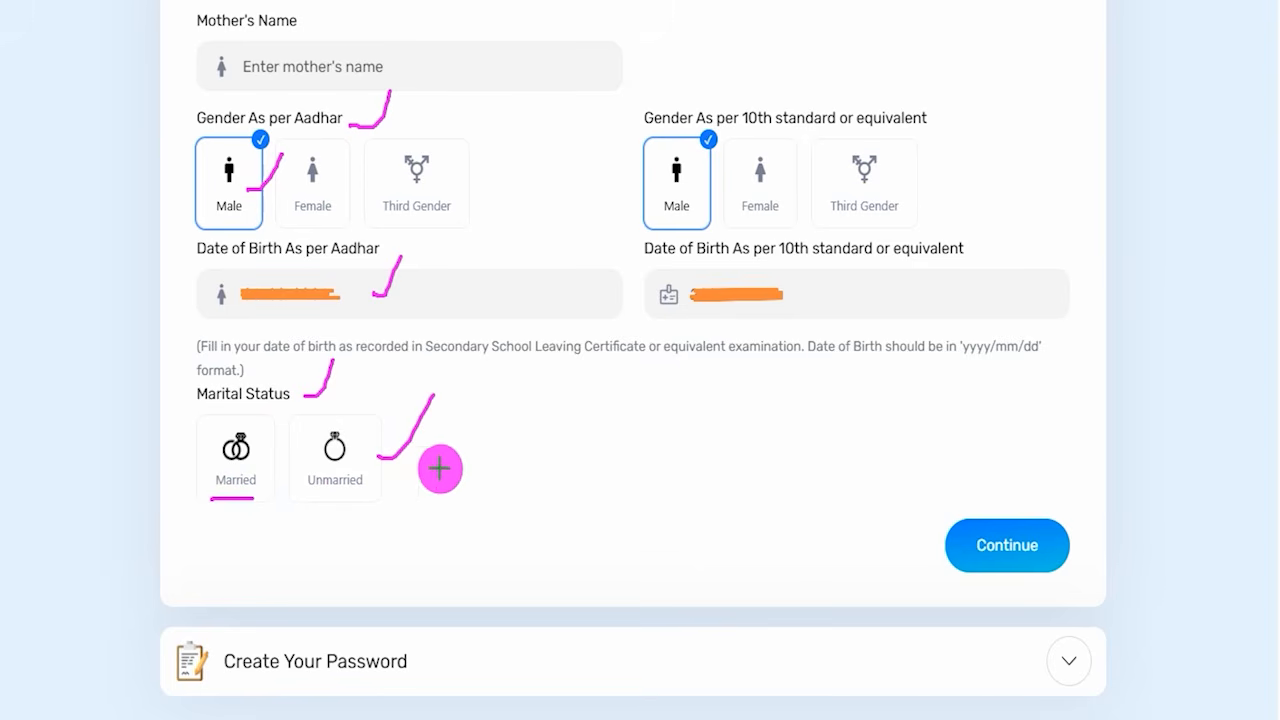
pyautogui.moveTo(874, 477)
pyautogui.mouseDown()
pyautogui.moveTo(1049, 534)
pyautogui.moveTo(1103, 600)
pyautogui.mouseUp()
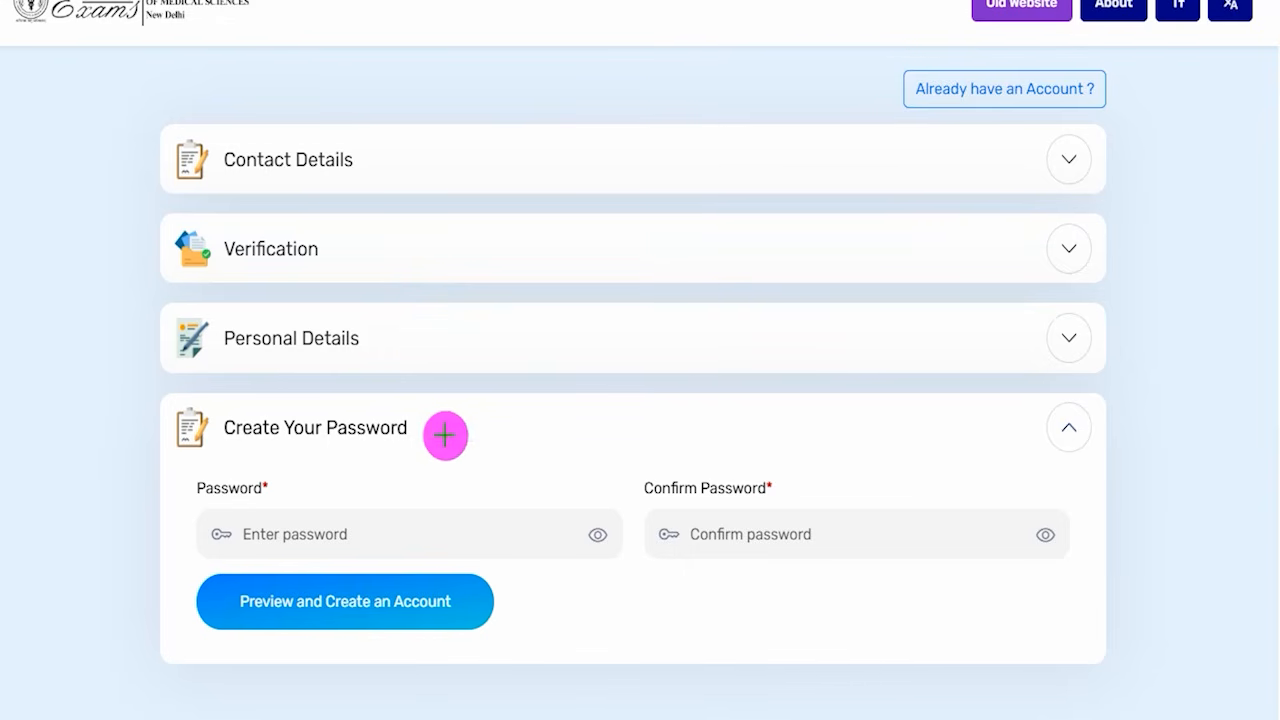
# - Enter and confirm the account password according to the password rules, and proceed to preview and create the account
pyautogui.moveTo(380, 348); pyautogui.dragTo(420, 303)
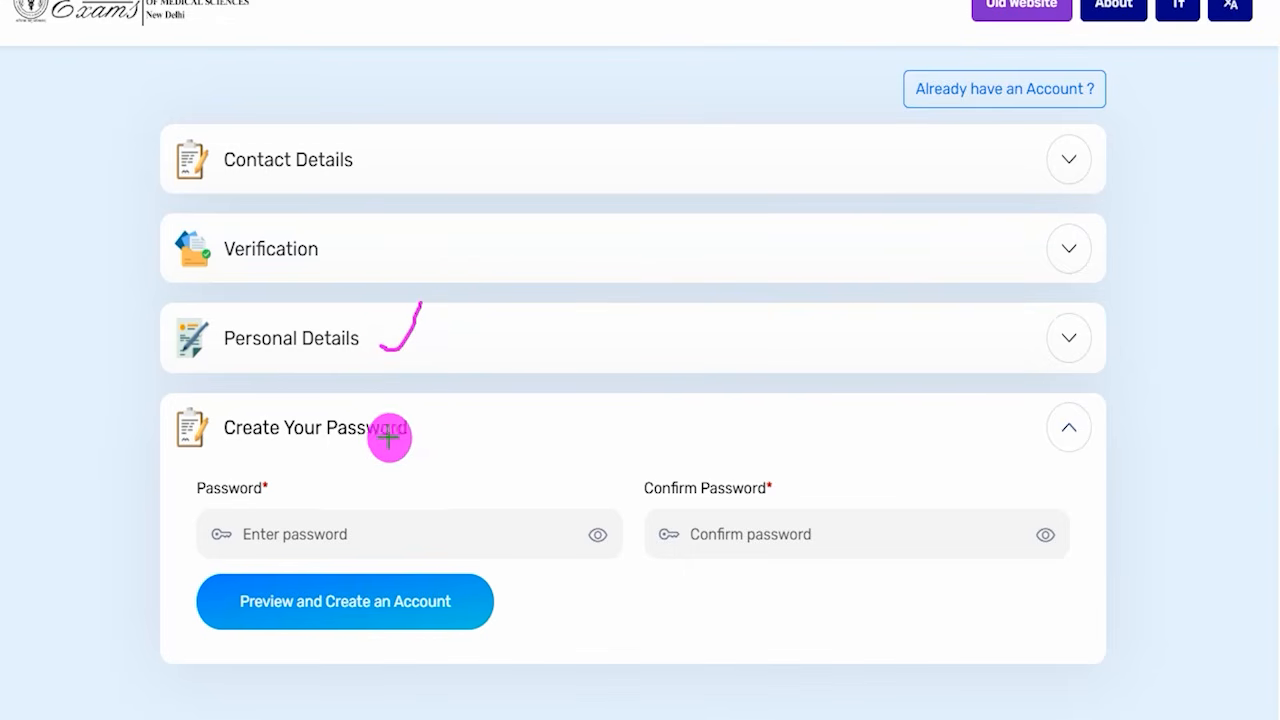
pyautogui.moveTo(334, 441); pyautogui.dragTo(418, 441)
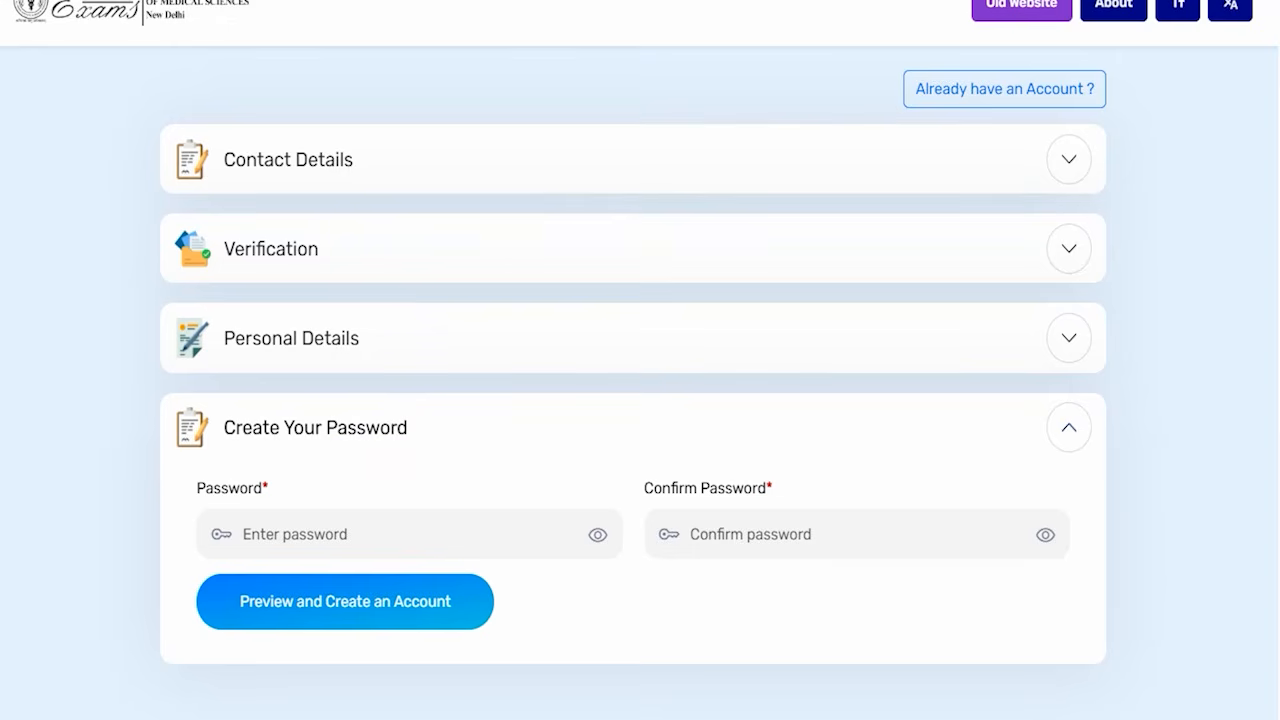
pyautogui.click(385, 541)
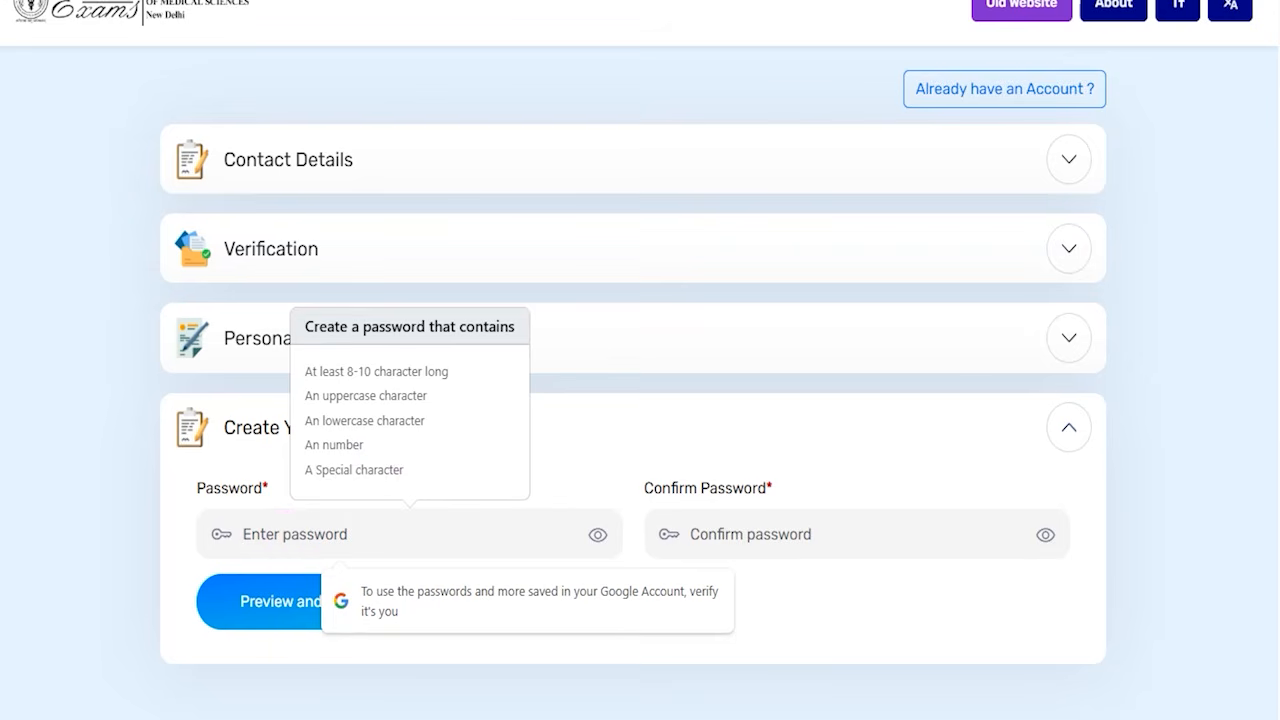
pyautogui.click(600, 2)
pyautogui.moveTo(347, 536); pyautogui.dragTo(375, 490)
pyautogui.moveTo(731, 538); pyautogui.dragTo(789, 536)
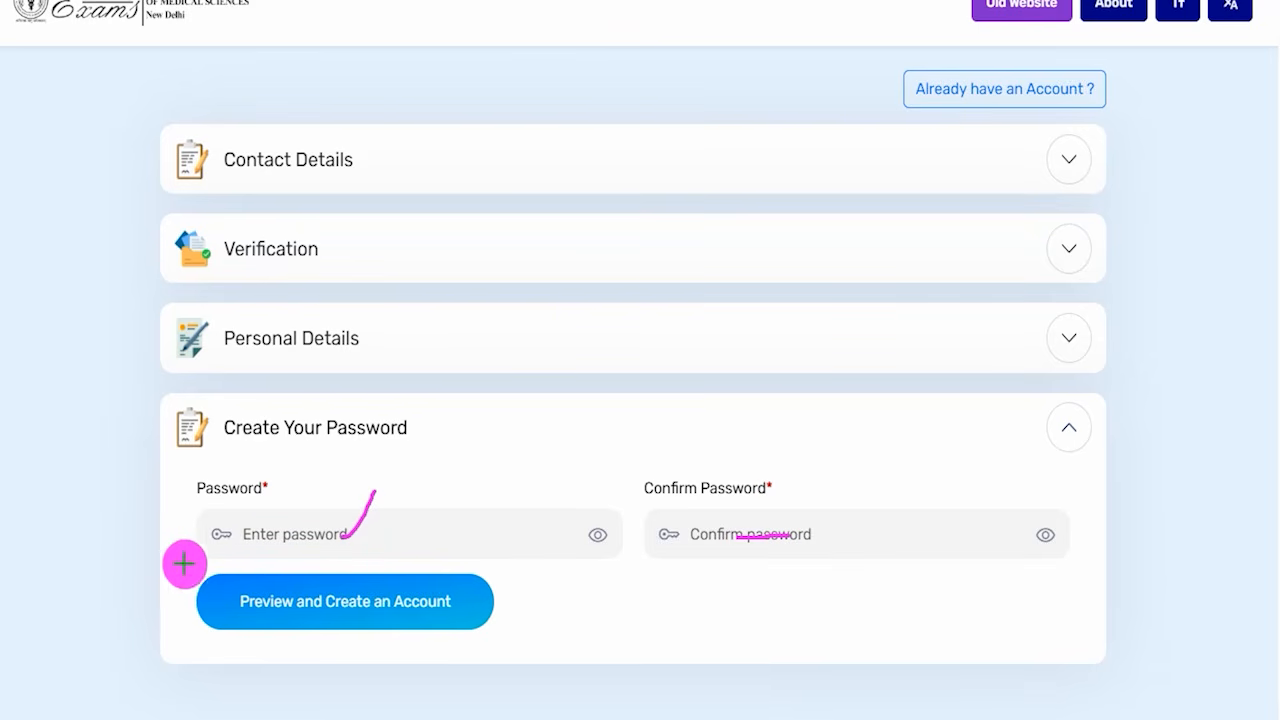
pyautogui.moveTo(161, 561)
pyautogui.mouseDown()
pyautogui.moveTo(372, 591)
pyautogui.moveTo(517, 648)
pyautogui.mouseUp()
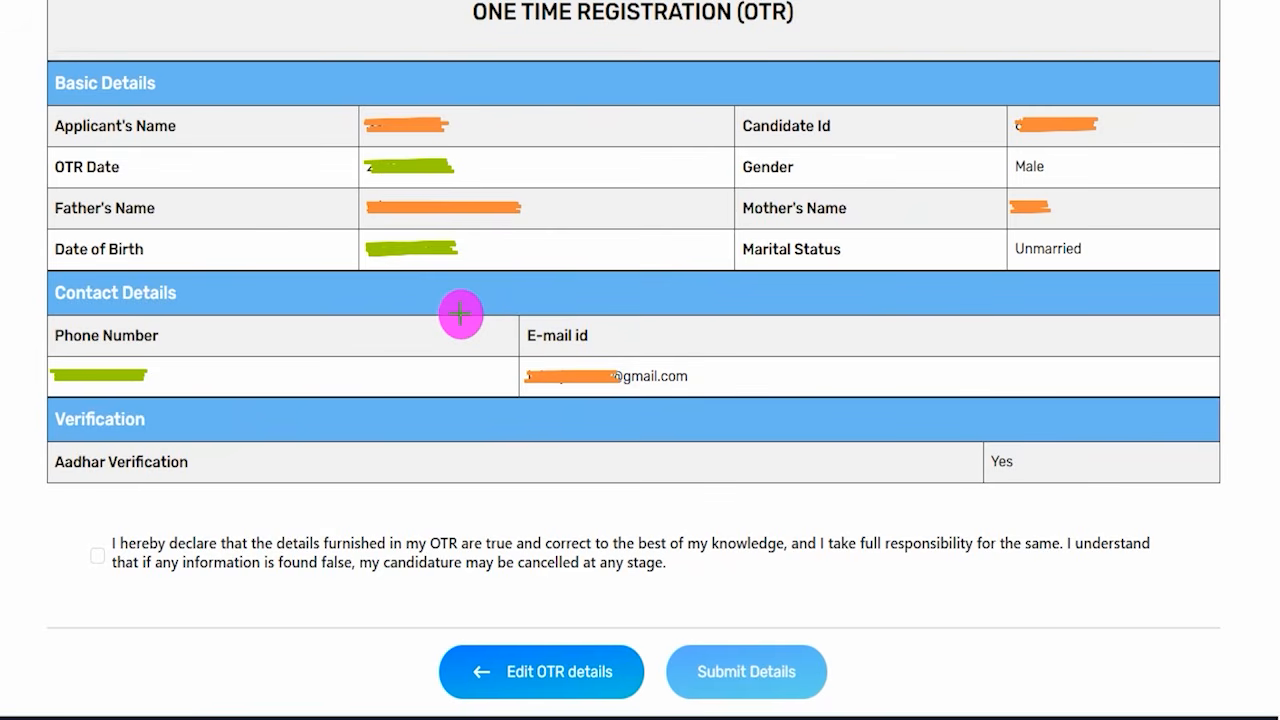
# - Check the basic and contact details in the One Time Registration preview, accept the declaration, and submit the details
pyautogui.moveTo(514, 128); pyautogui.dragTo(562, 86)
pyautogui.moveTo(583, 142)
pyautogui.mouseDown()
pyautogui.moveTo(567, 181)
pyautogui.moveTo(600, 177)
pyautogui.mouseUp()
pyautogui.moveTo(556, 258); pyautogui.dragTo(592, 230)
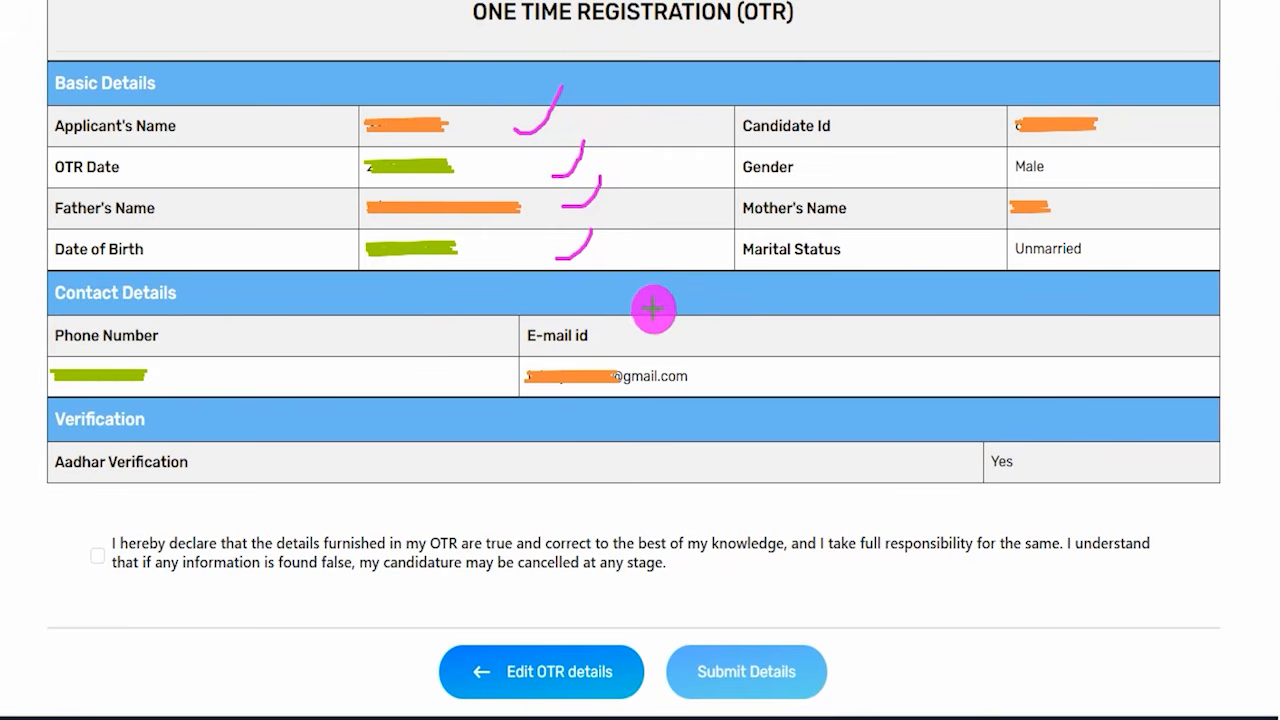
pyautogui.moveTo(744, 336); pyautogui.dragTo(791, 287)
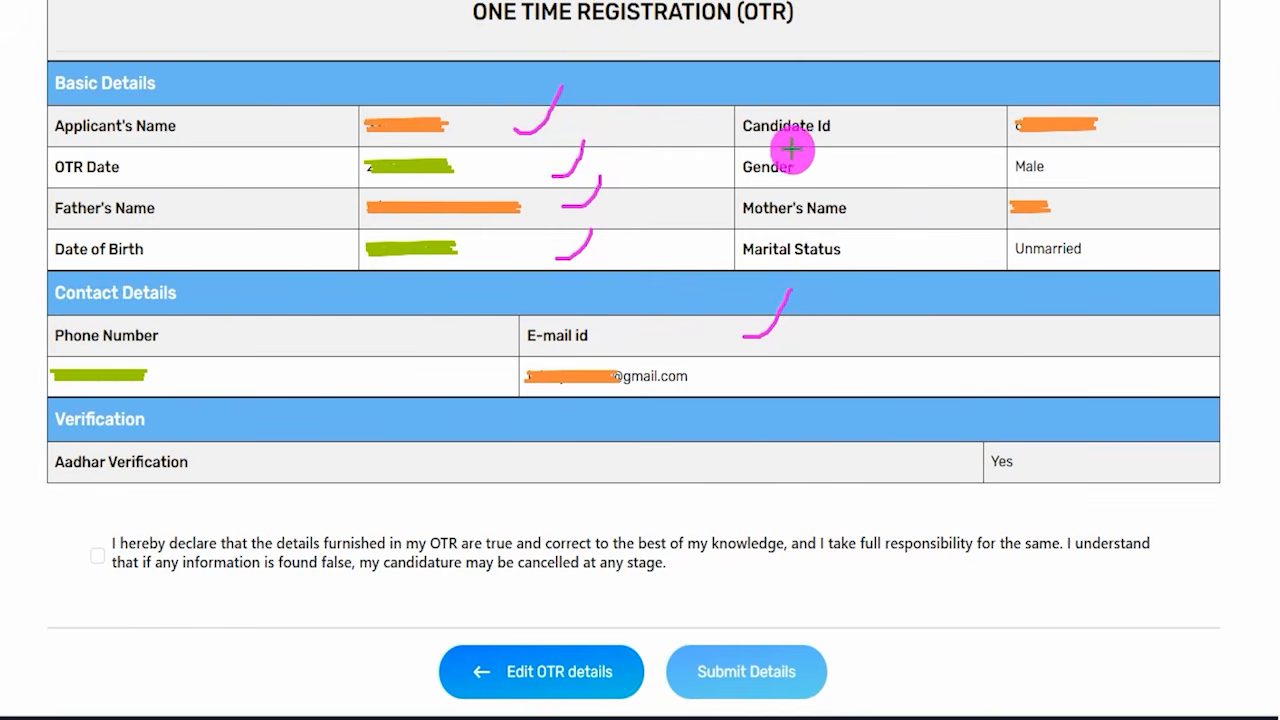
pyautogui.moveTo(745, 141); pyautogui.dragTo(810, 142)
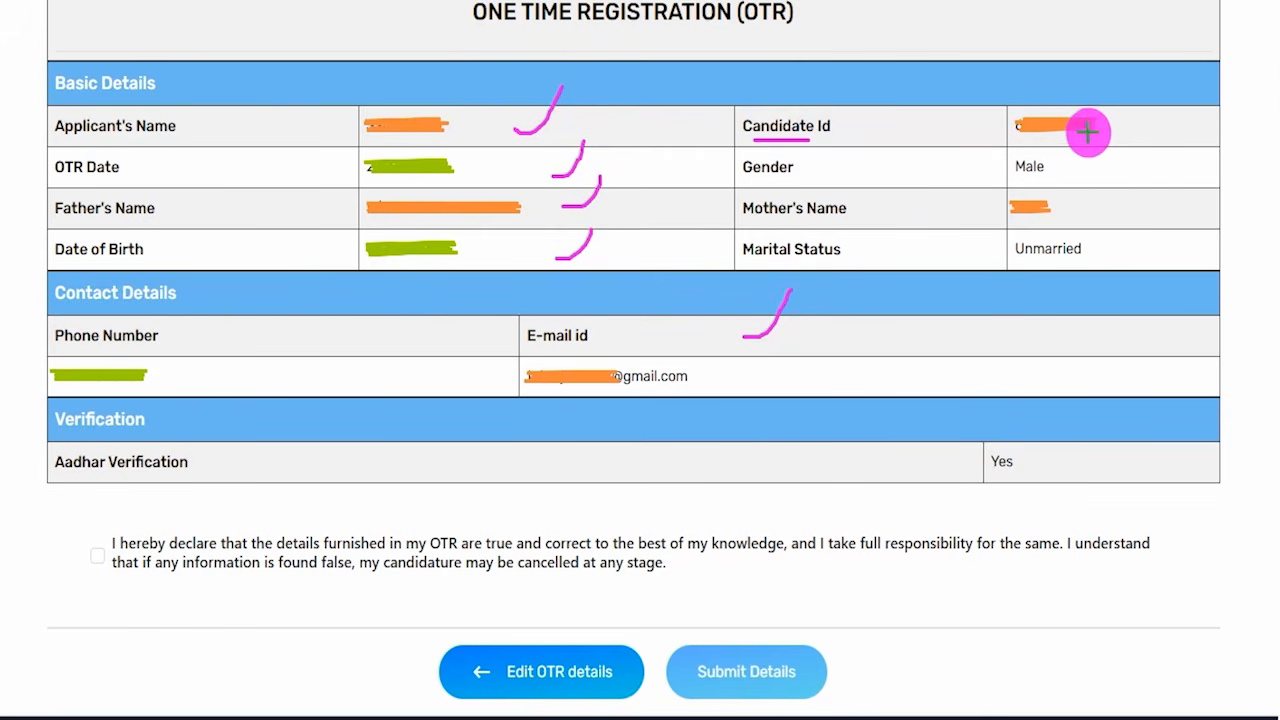
pyautogui.moveTo(1108, 130); pyautogui.dragTo(1127, 101)
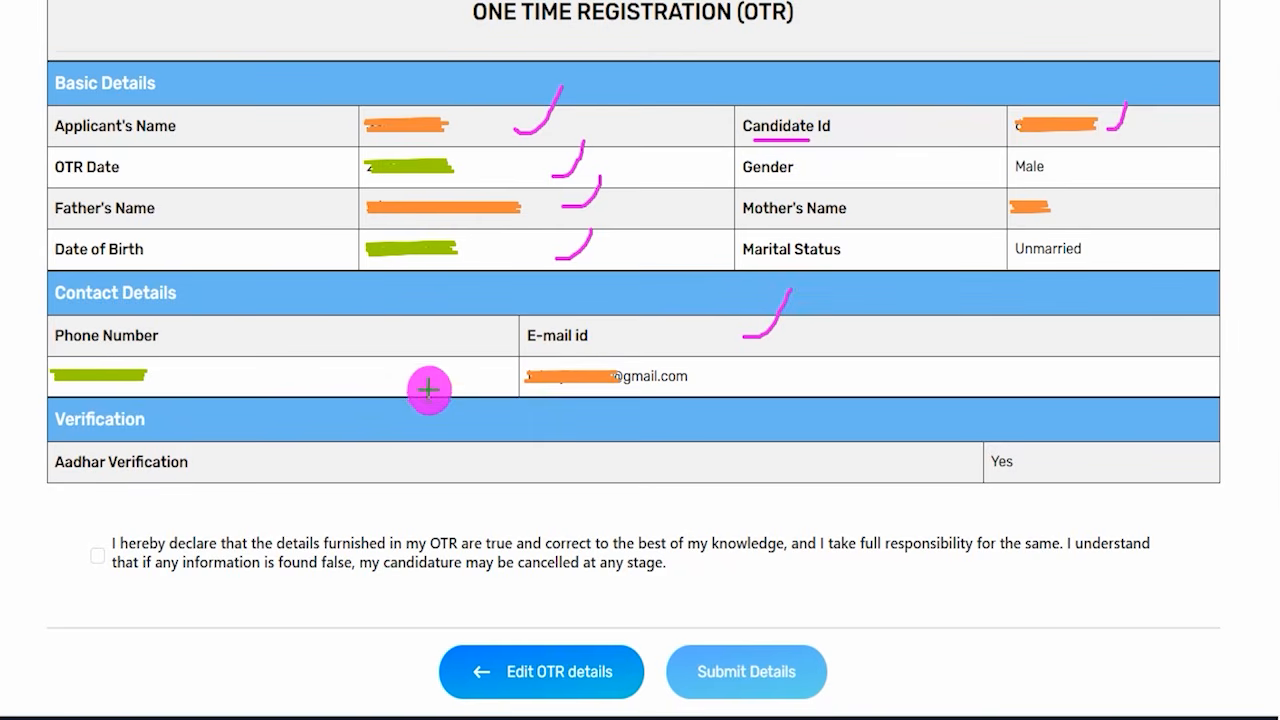
pyautogui.moveTo(96, 557); pyautogui.dragTo(155, 477)
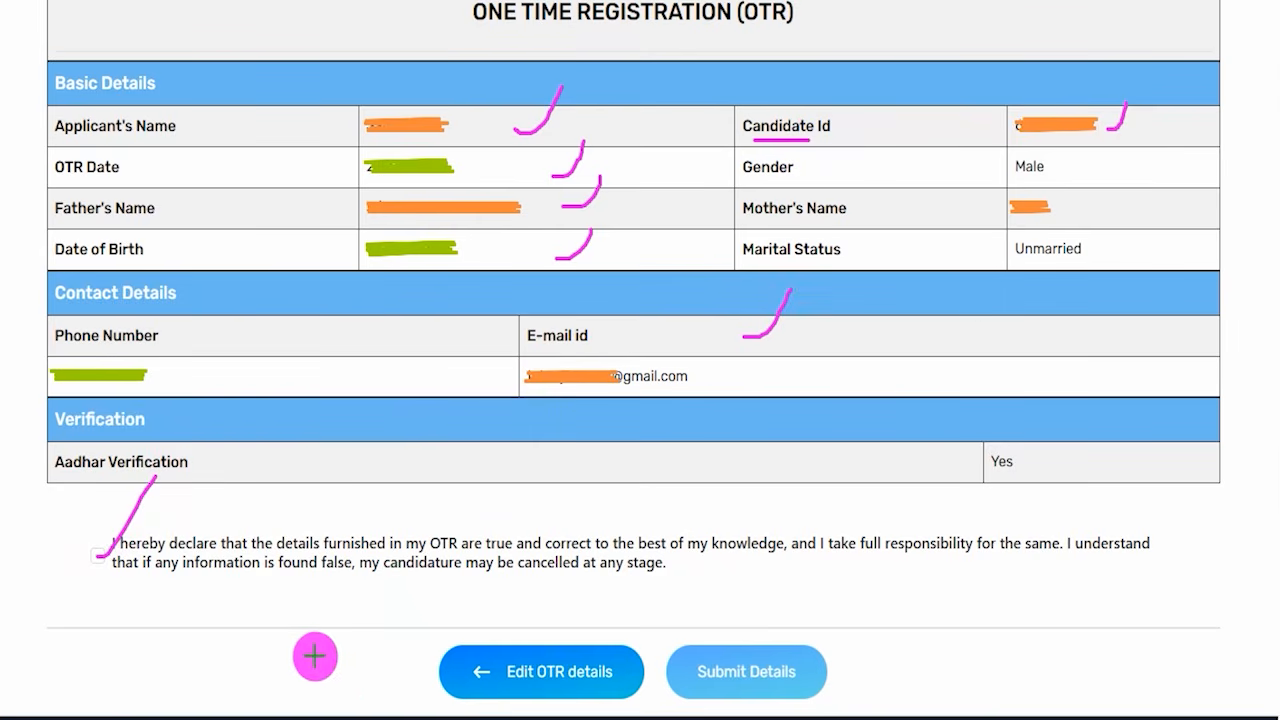
pyautogui.moveTo(203, 671); pyautogui.dragTo(432, 675)
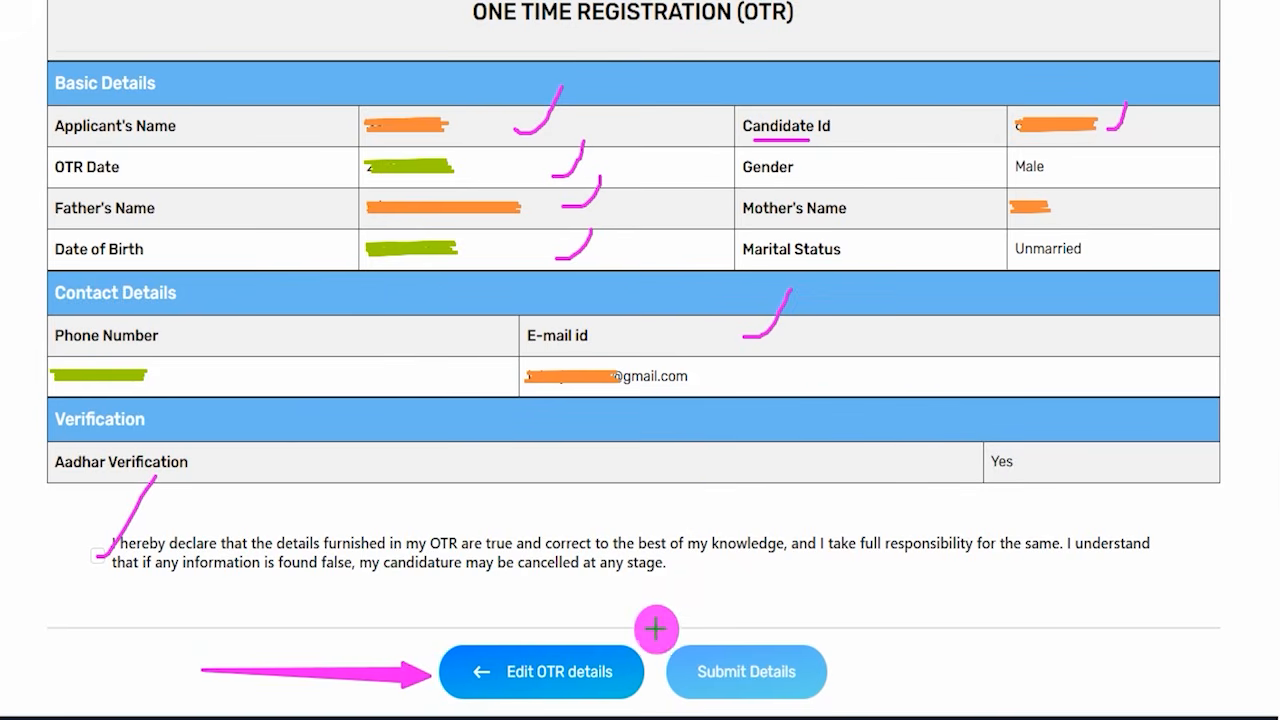
pyautogui.moveTo(648, 628)
pyautogui.mouseDown()
pyautogui.moveTo(824, 670)
pyautogui.moveTo(849, 694)
pyautogui.mouseUp()
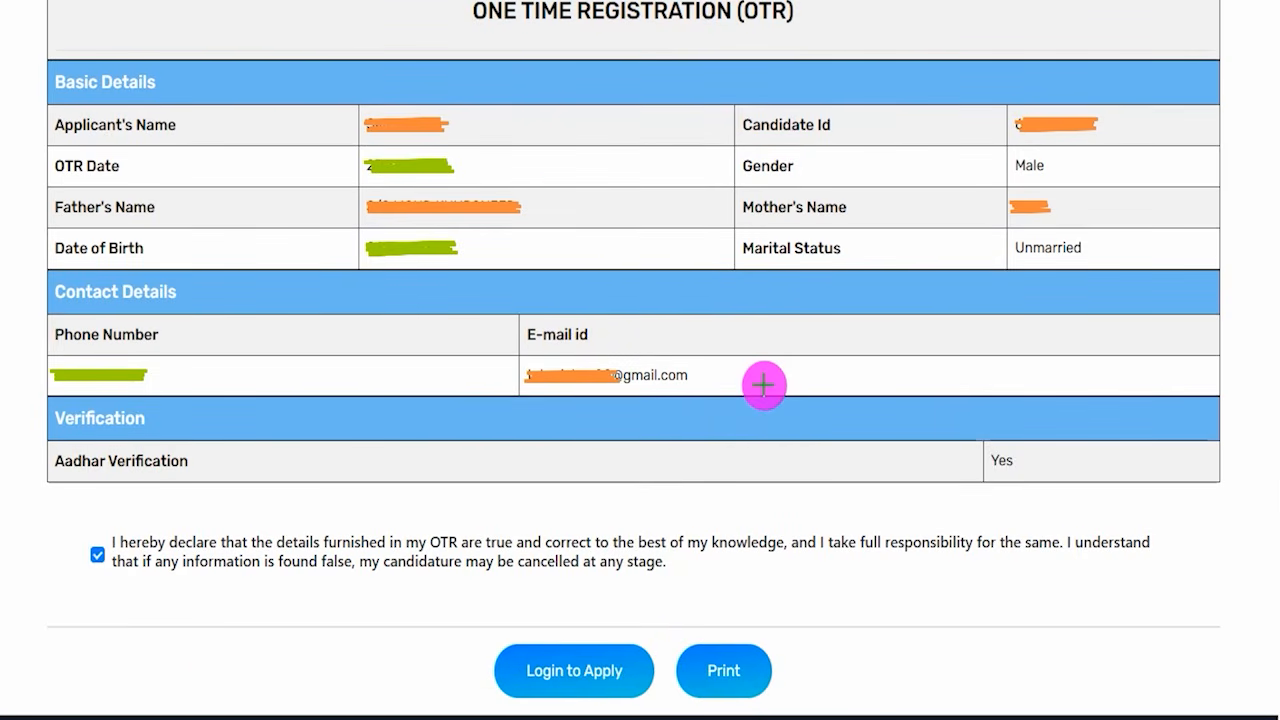
# - Check the candidate ID on the submitted registration and proceed to the login page to apply
pyautogui.moveTo(355, 362); pyautogui.dragTo(416, 266)
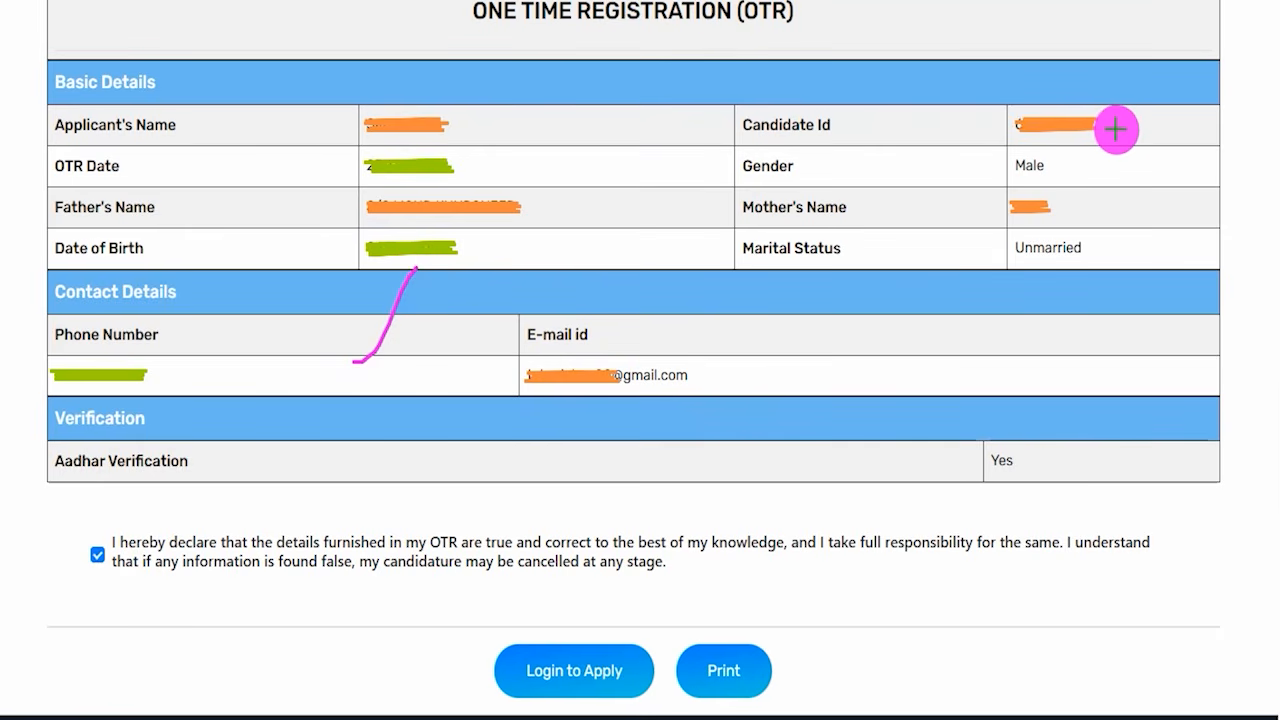
pyautogui.moveTo(1116, 128); pyautogui.dragTo(1145, 104)
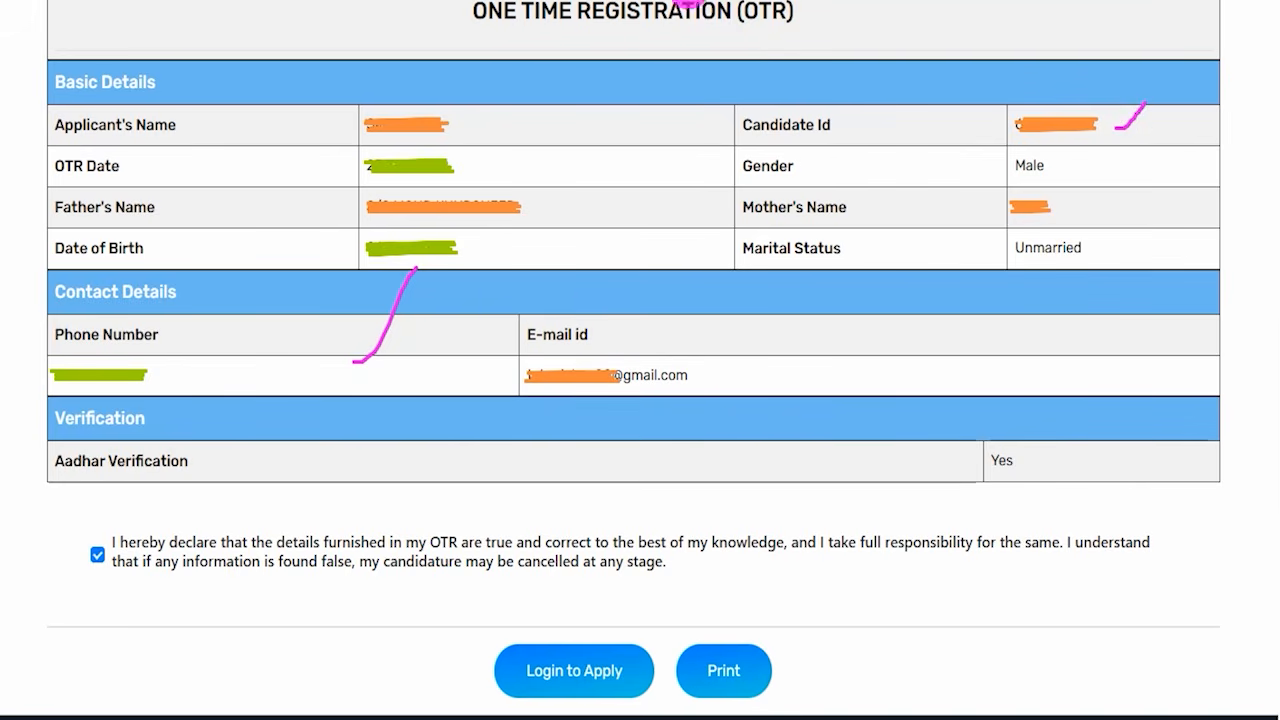
pyautogui.moveTo(916, 480); pyautogui.dragTo(773, 648)
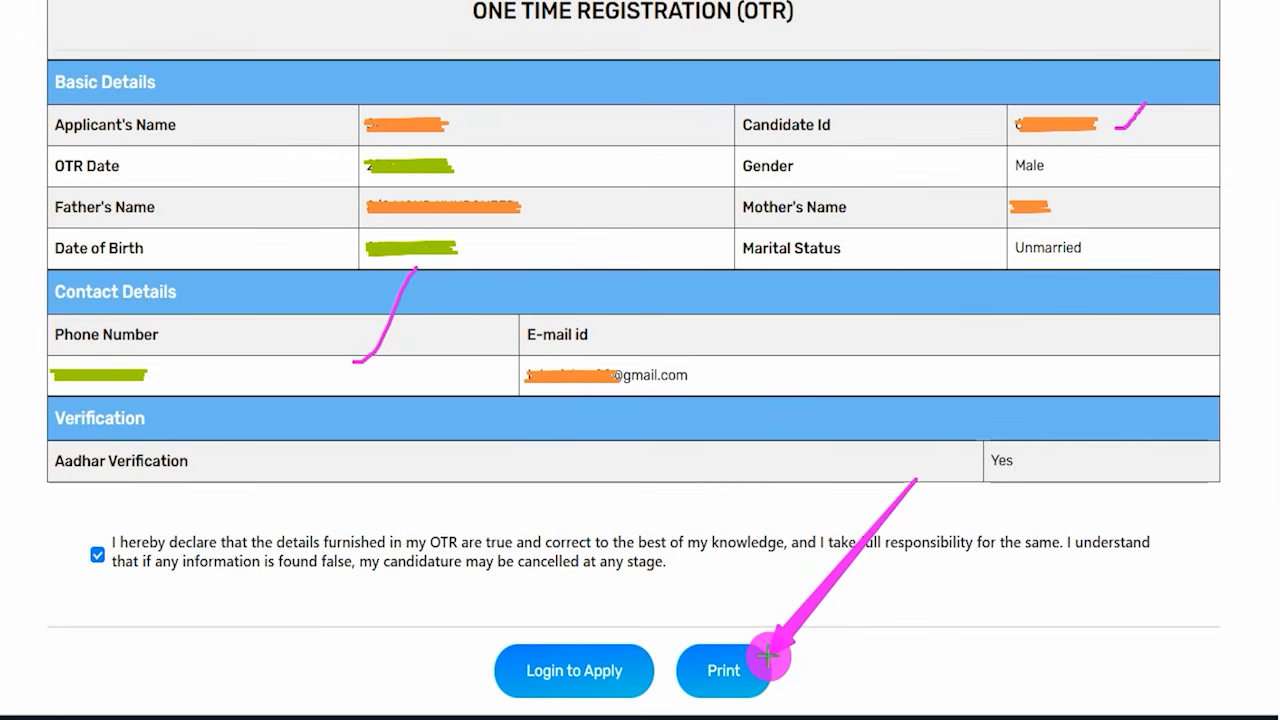
pyautogui.moveTo(449, 621)
pyautogui.mouseDown()
pyautogui.moveTo(585, 652)
pyautogui.moveTo(660, 690)
pyautogui.moveTo(660, 705)
pyautogui.mouseUp()
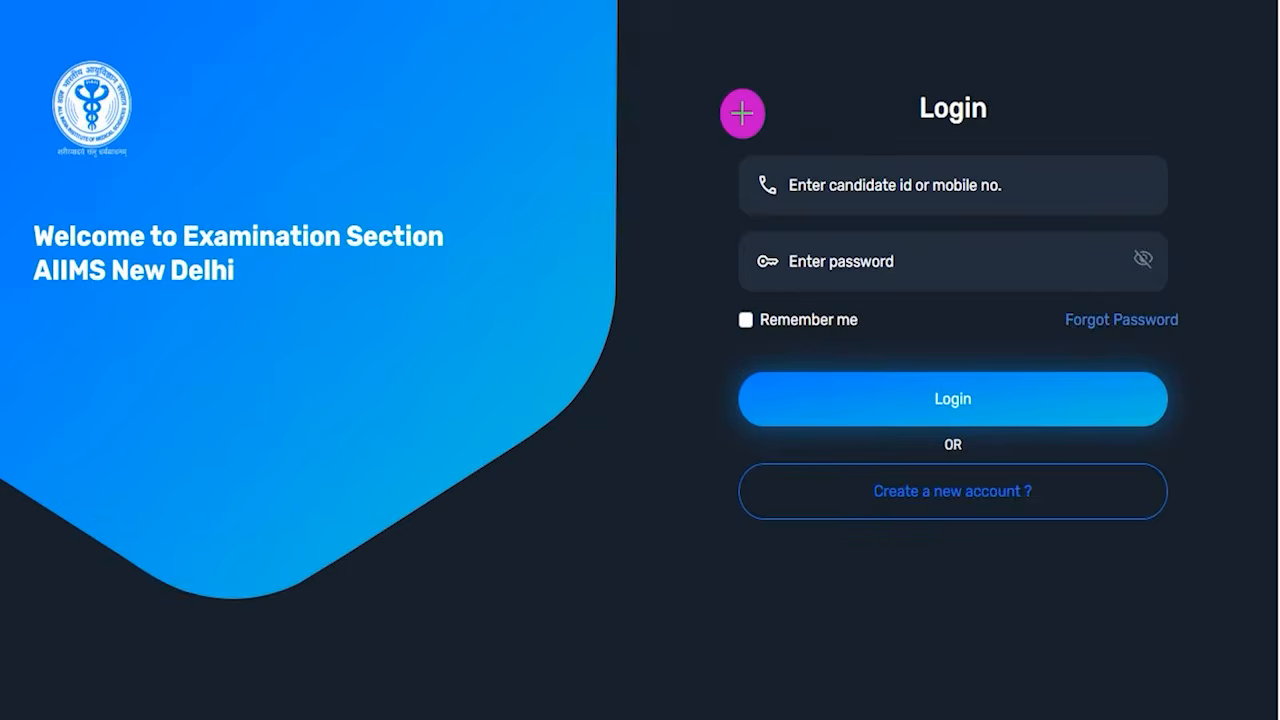
# - Log in to the candidate account with the candidate ID or mobile number and the account password
pyautogui.moveTo(1017, 110); pyautogui.dragTo(1063, 36)
pyautogui.moveTo(853, 193); pyautogui.dragTo(886, 168)
pyautogui.moveTo(1012, 189); pyautogui.dragTo(1042, 150)
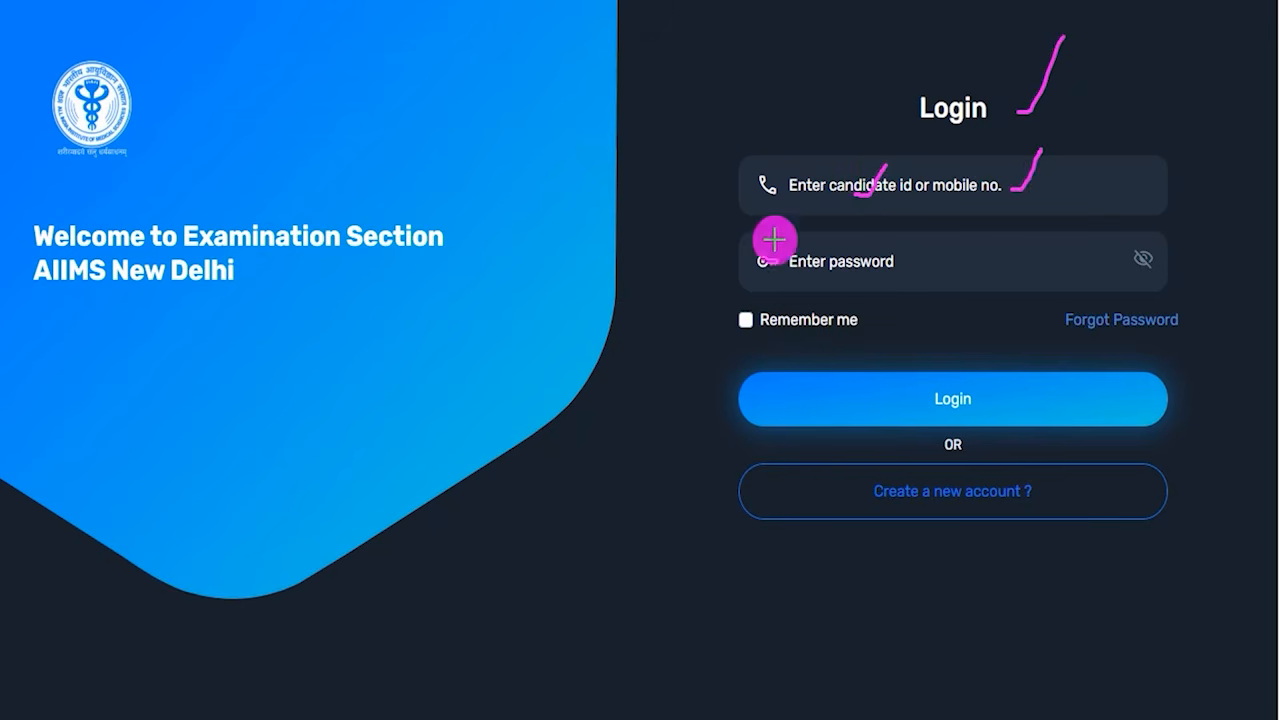
pyautogui.moveTo(791, 279); pyautogui.dragTo(913, 268)
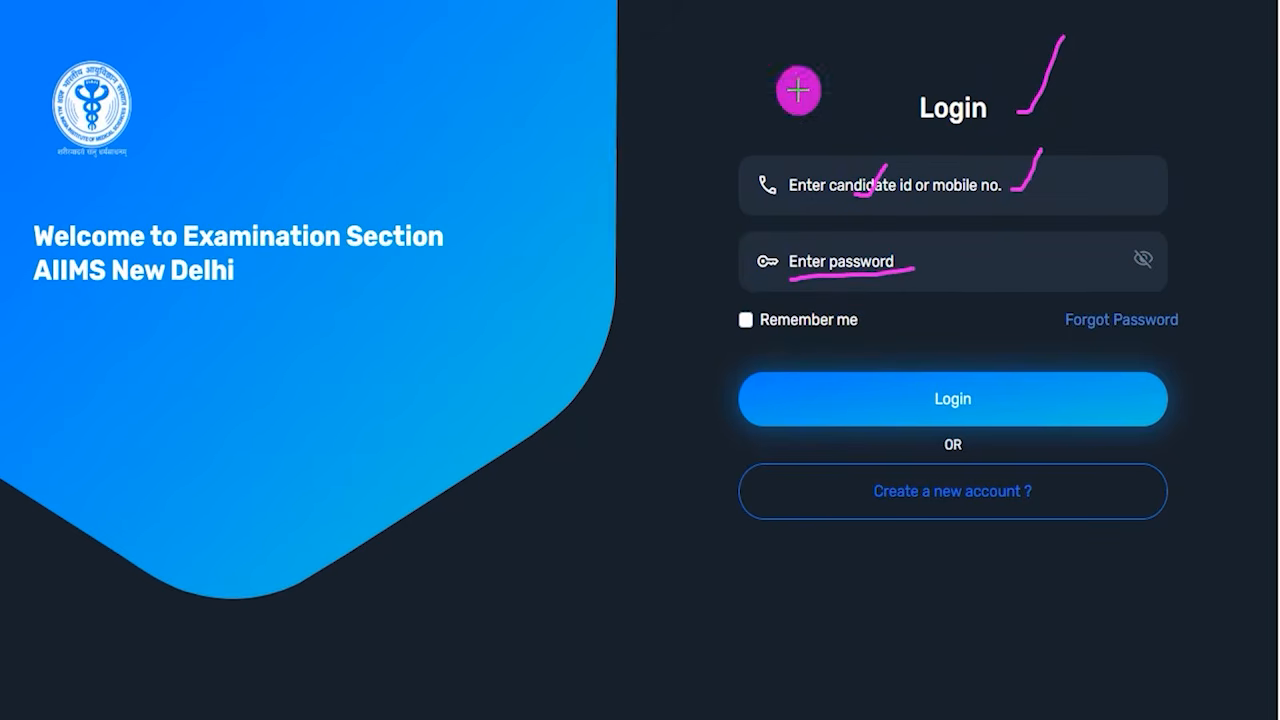
pyautogui.moveTo(531, 530); pyautogui.dragTo(785, 412)
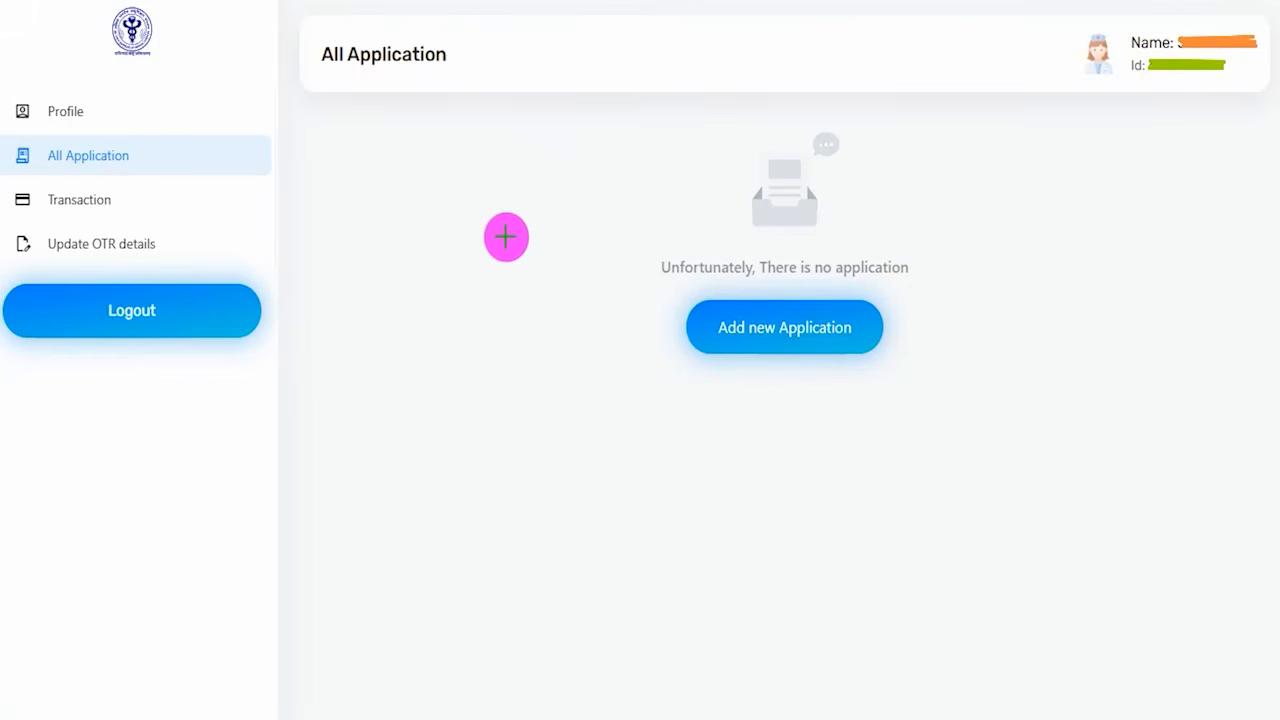
# - Add a new application from All Application and open the NORCET-10 Nursing Officer form at Basic Details
pyautogui.moveTo(334, 183); pyautogui.dragTo(398, 98)
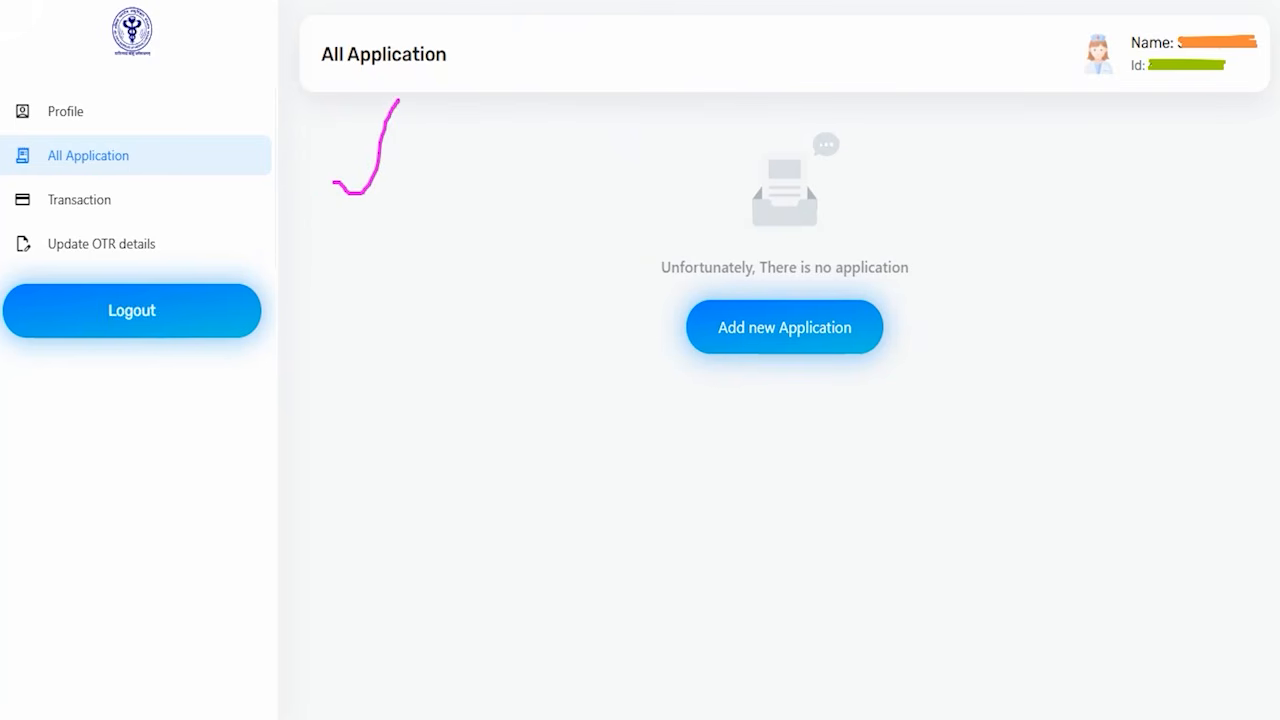
pyautogui.moveTo(618, 279)
pyautogui.mouseDown()
pyautogui.moveTo(729, 289)
pyautogui.moveTo(933, 371)
pyautogui.mouseUp()
pyautogui.click(876, 340)
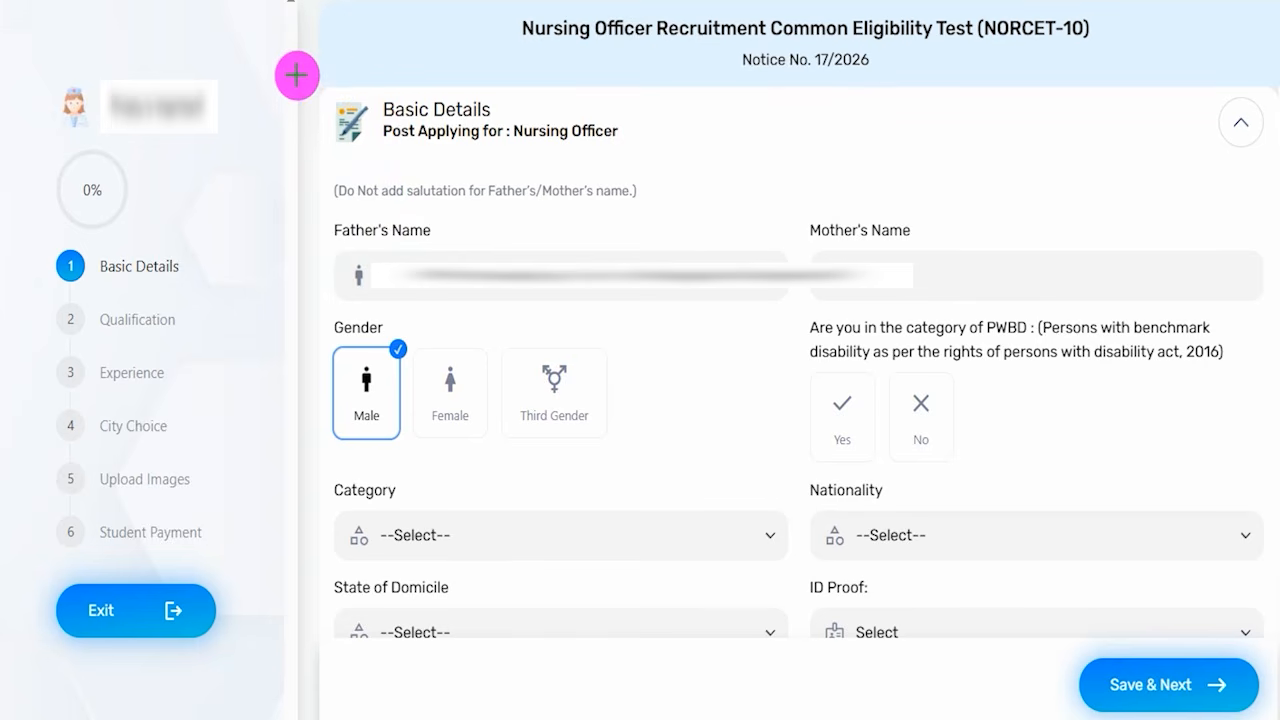
pyautogui.moveTo(296, 73); pyautogui.dragTo(353, 13)
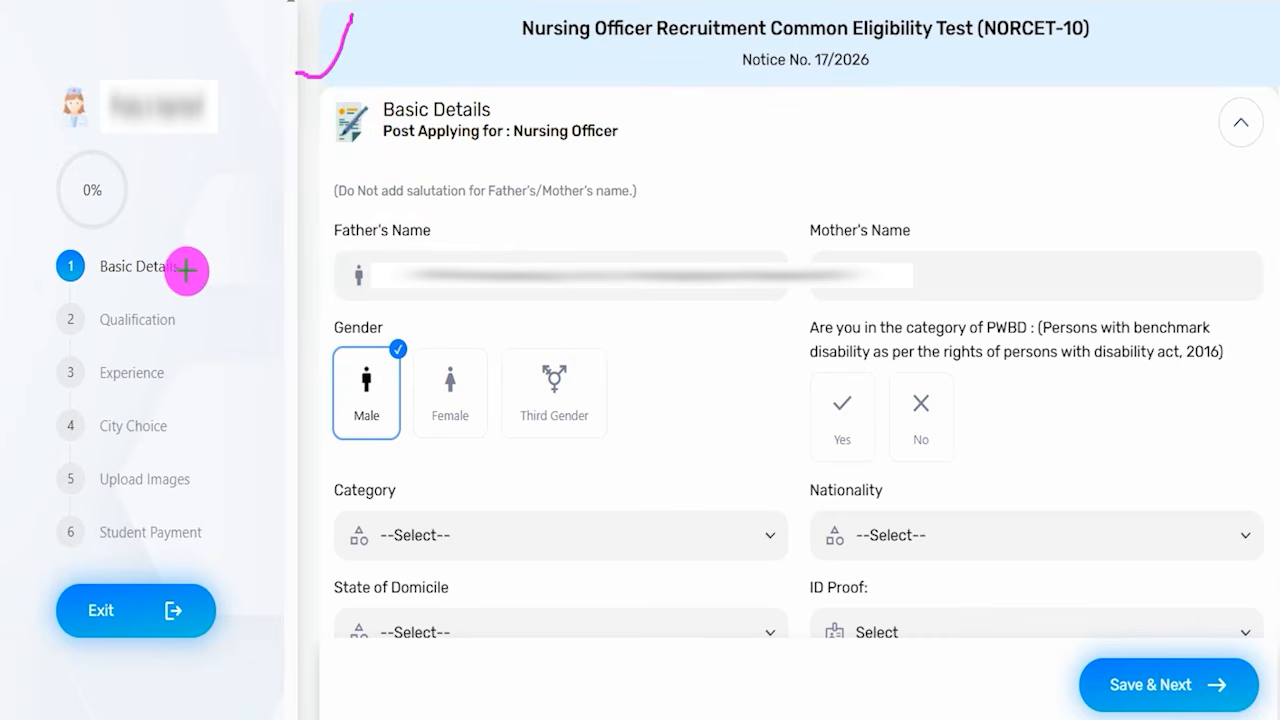
pyautogui.moveTo(187, 270); pyautogui.dragTo(213, 238)
pyautogui.moveTo(184, 322); pyautogui.dragTo(234, 288)
pyautogui.moveTo(181, 374); pyautogui.dragTo(211, 341)
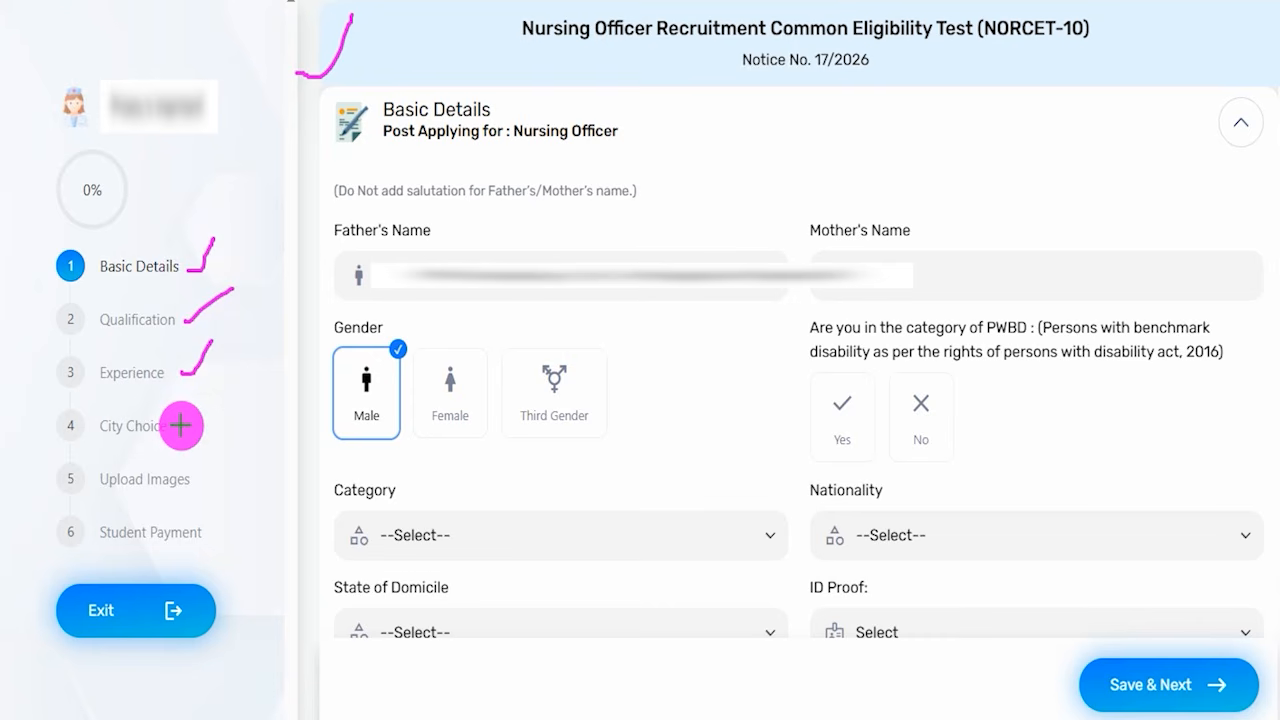
pyautogui.moveTo(181, 425); pyautogui.dragTo(213, 392)
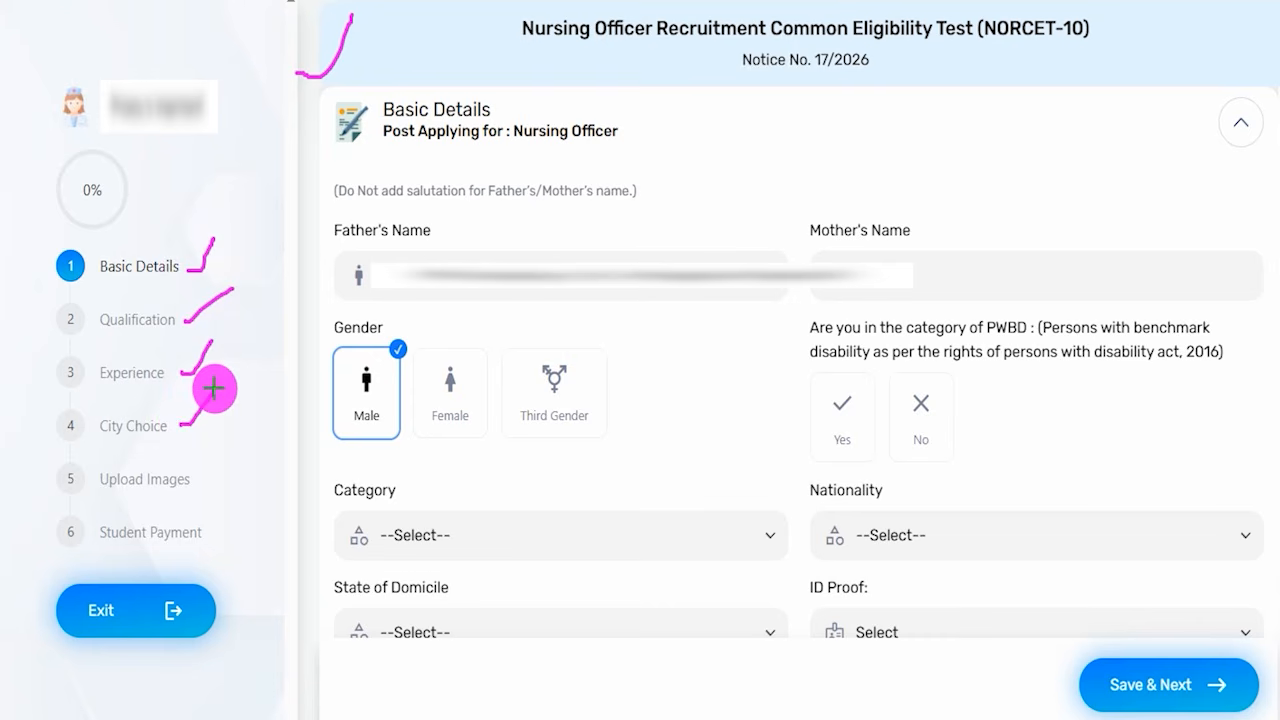
pyautogui.moveTo(195, 479); pyautogui.dragTo(216, 432)
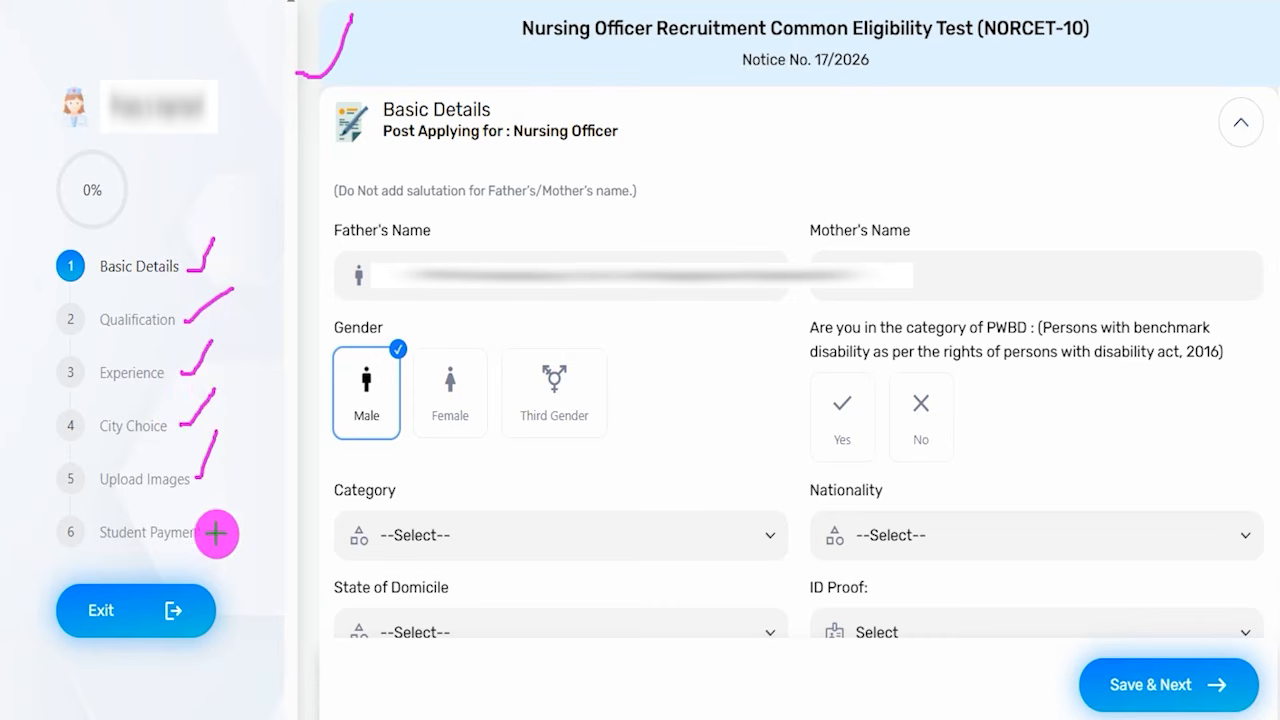
pyautogui.moveTo(214, 533); pyautogui.dragTo(230, 487)
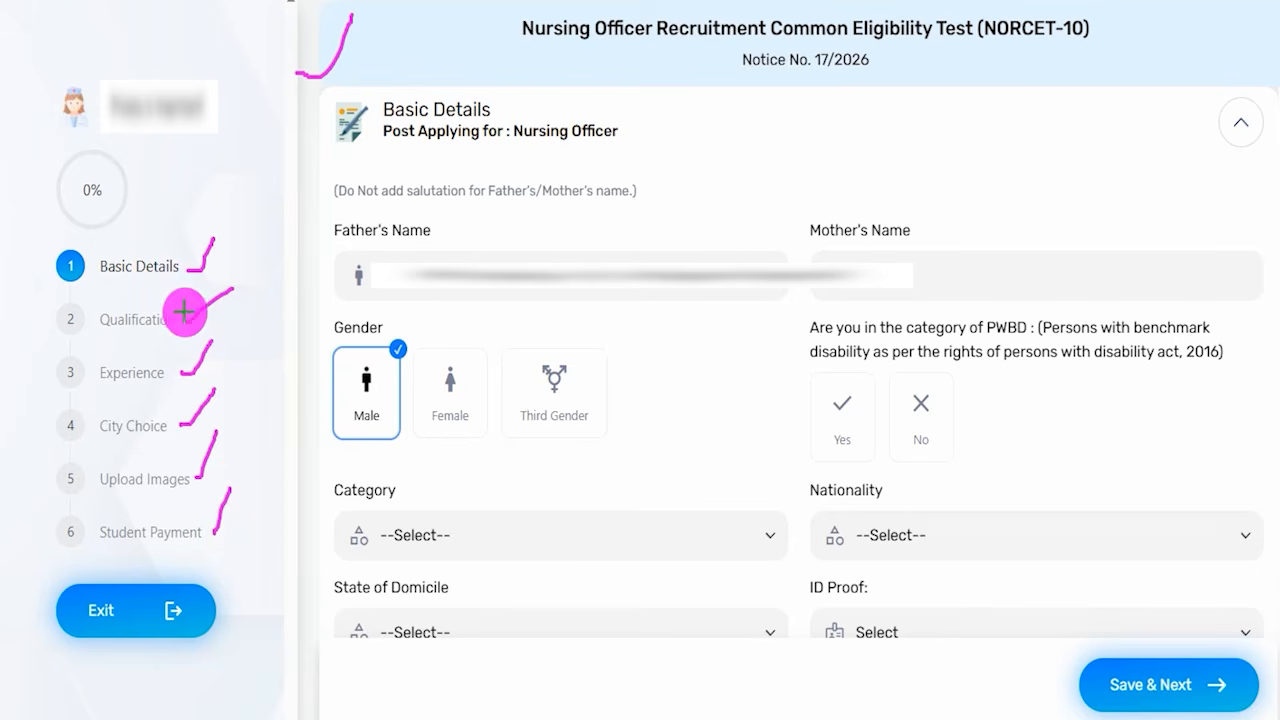
pyautogui.press('e')
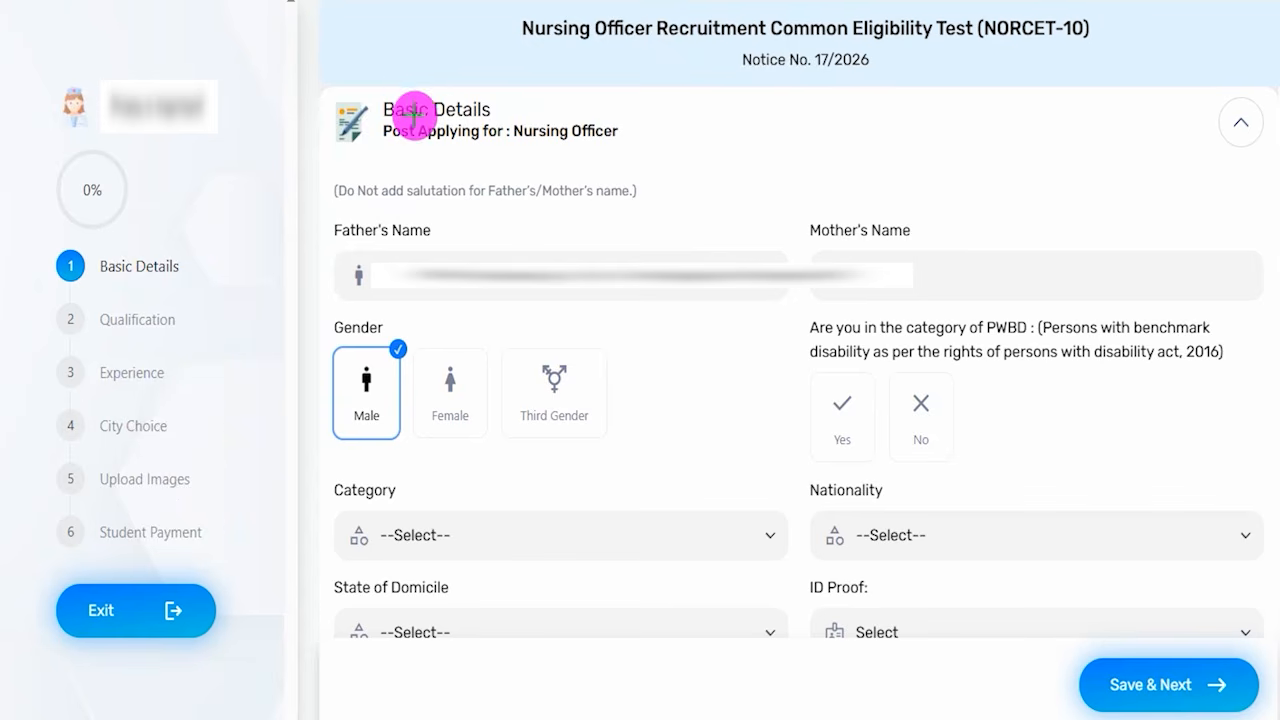
pyautogui.moveTo(503, 106)
pyautogui.mouseDown()
pyautogui.moveTo(538, 61)
pyautogui.moveTo(517, 52)
pyautogui.mouseUp()
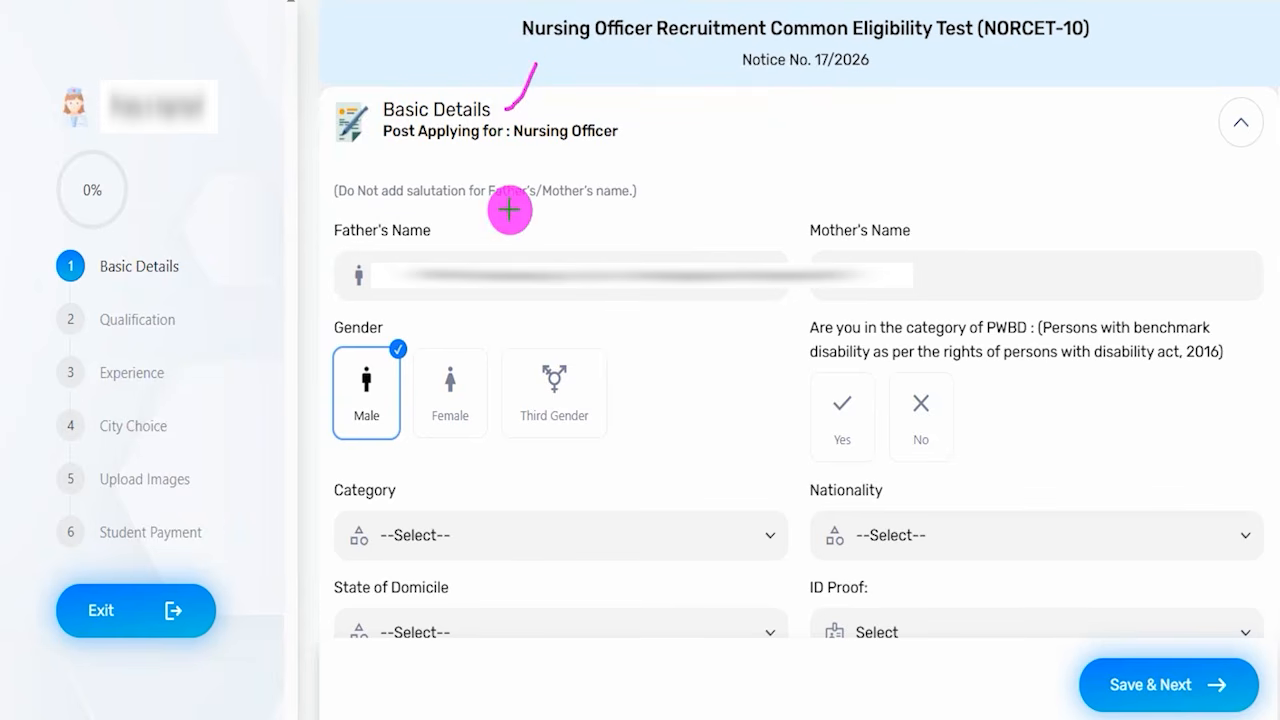
pyautogui.moveTo(565, 262); pyautogui.dragTo(582, 224)
pyautogui.moveTo(903, 261); pyautogui.dragTo(947, 197)
pyautogui.press('Escape')
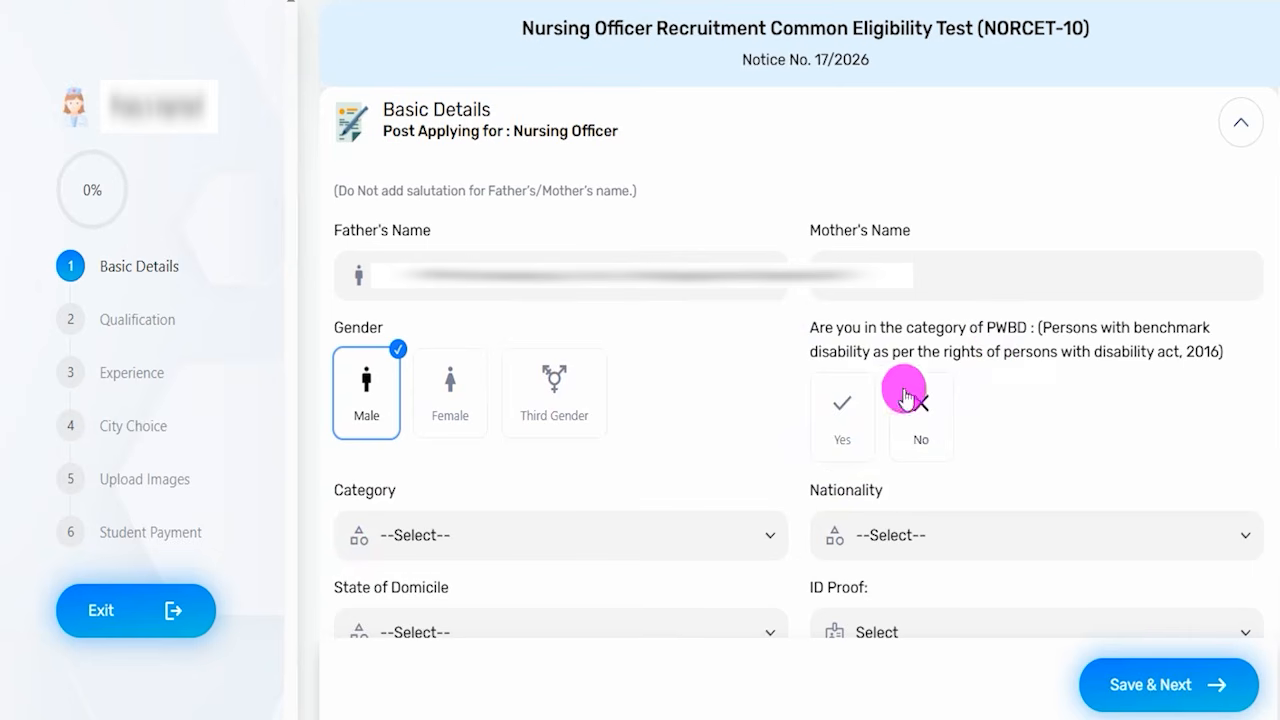
# - Try answering Yes to the PWBD question, agreeing to the standard rules, and clear the answer again
pyautogui.click(829, 388)
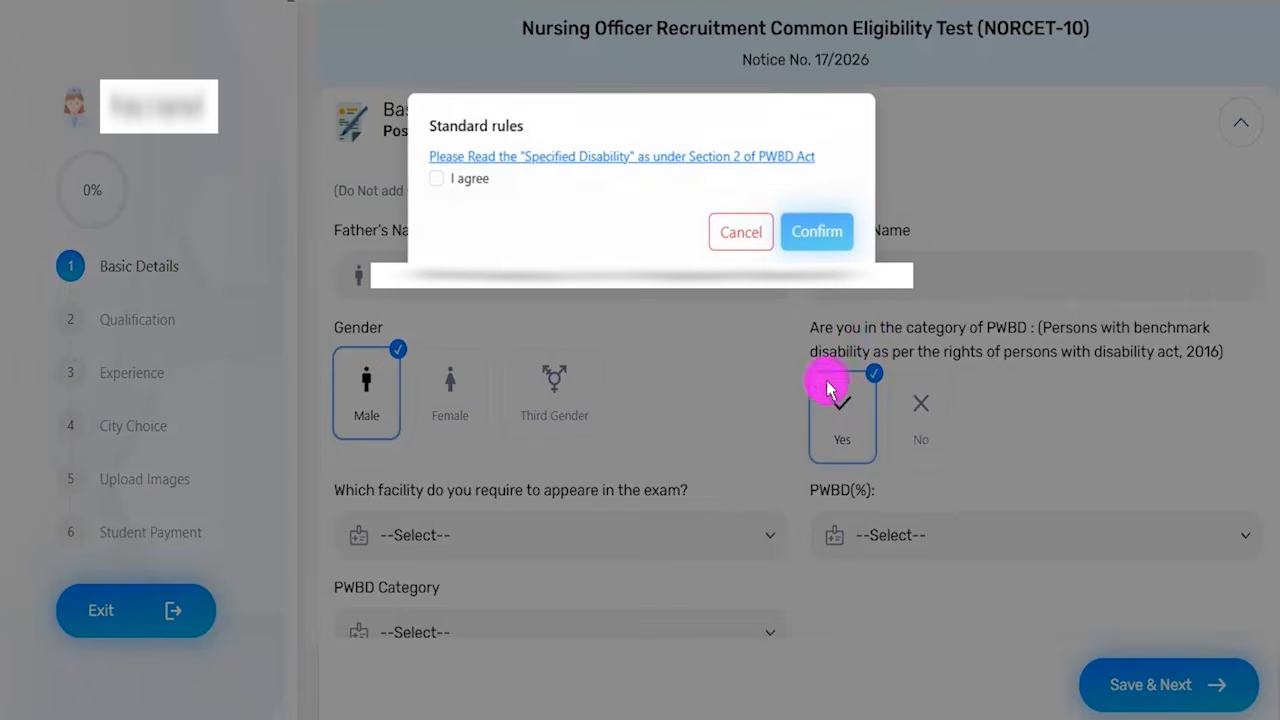
pyautogui.click(433, 180)
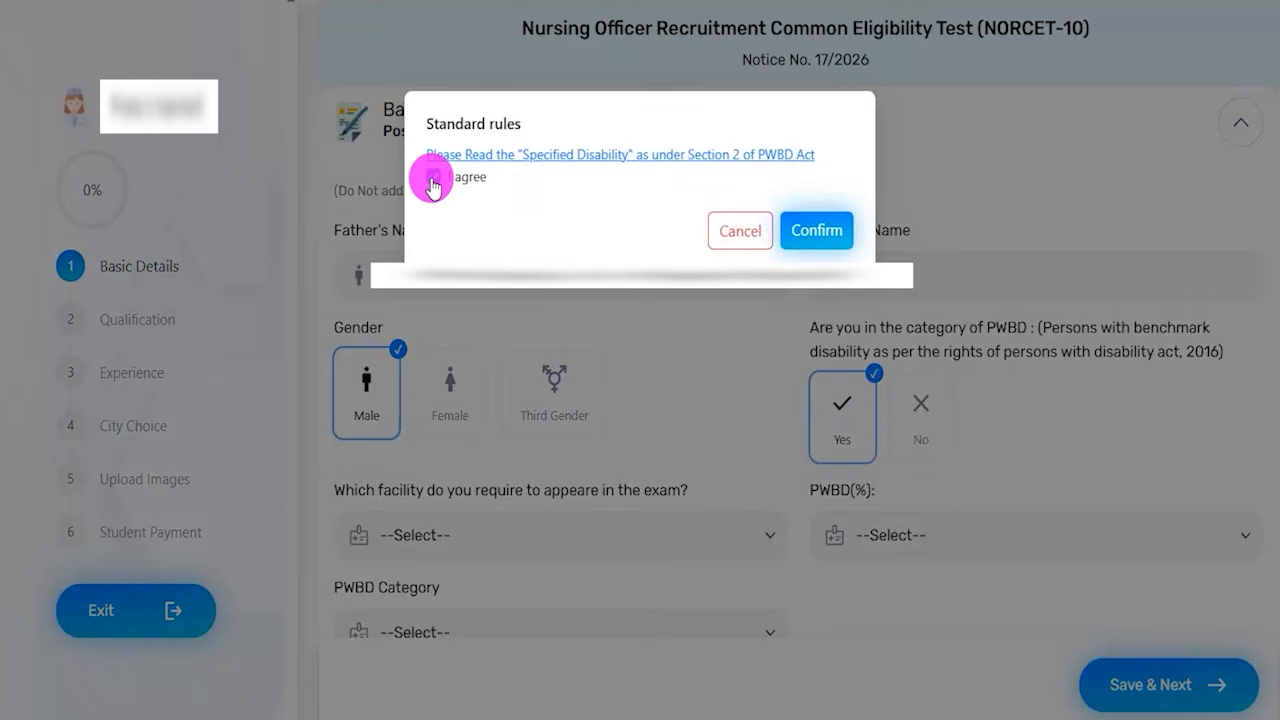
pyautogui.click(815, 233)
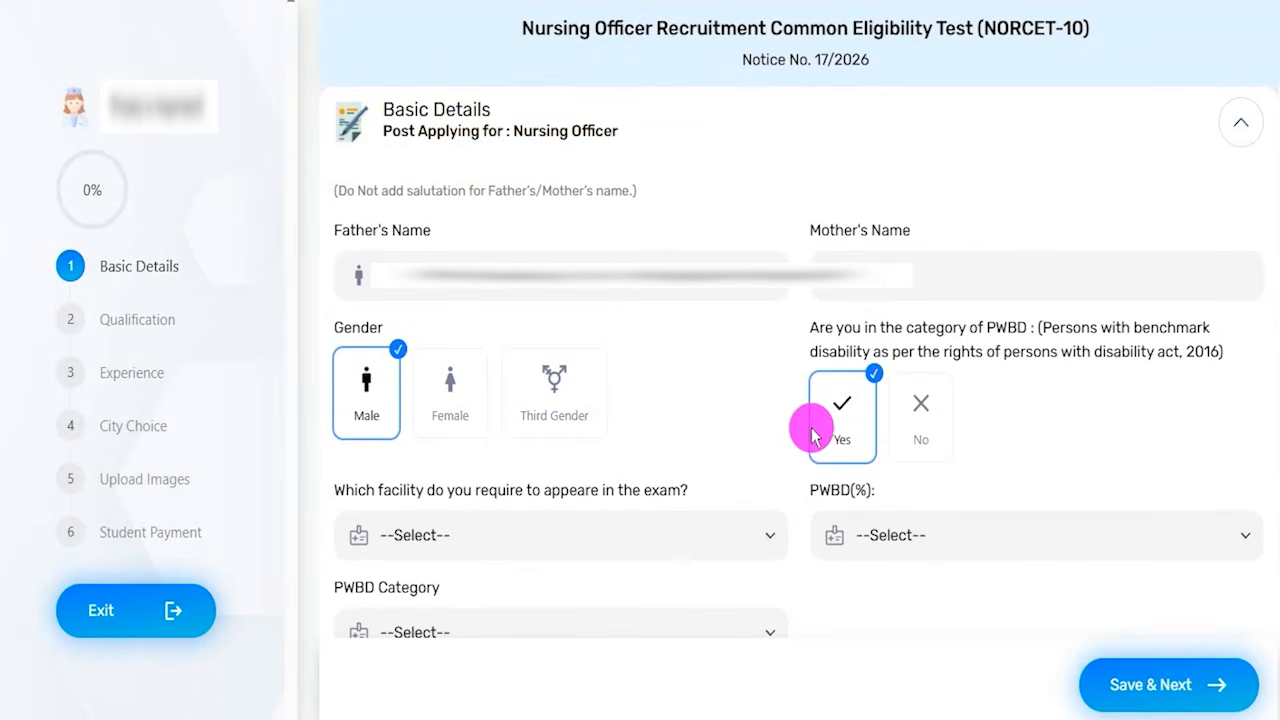
pyautogui.click(852, 424)
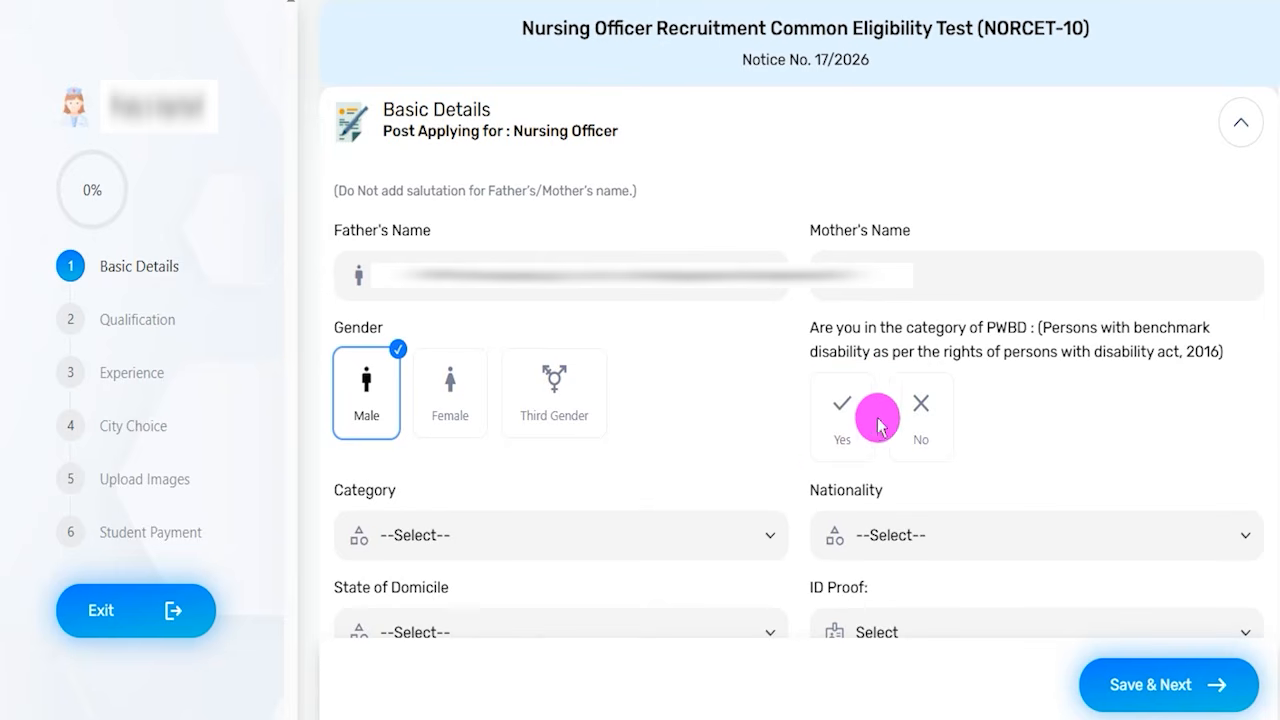
# - Answer No to the PWBD question and set the category to SC
pyautogui.click(921, 422)
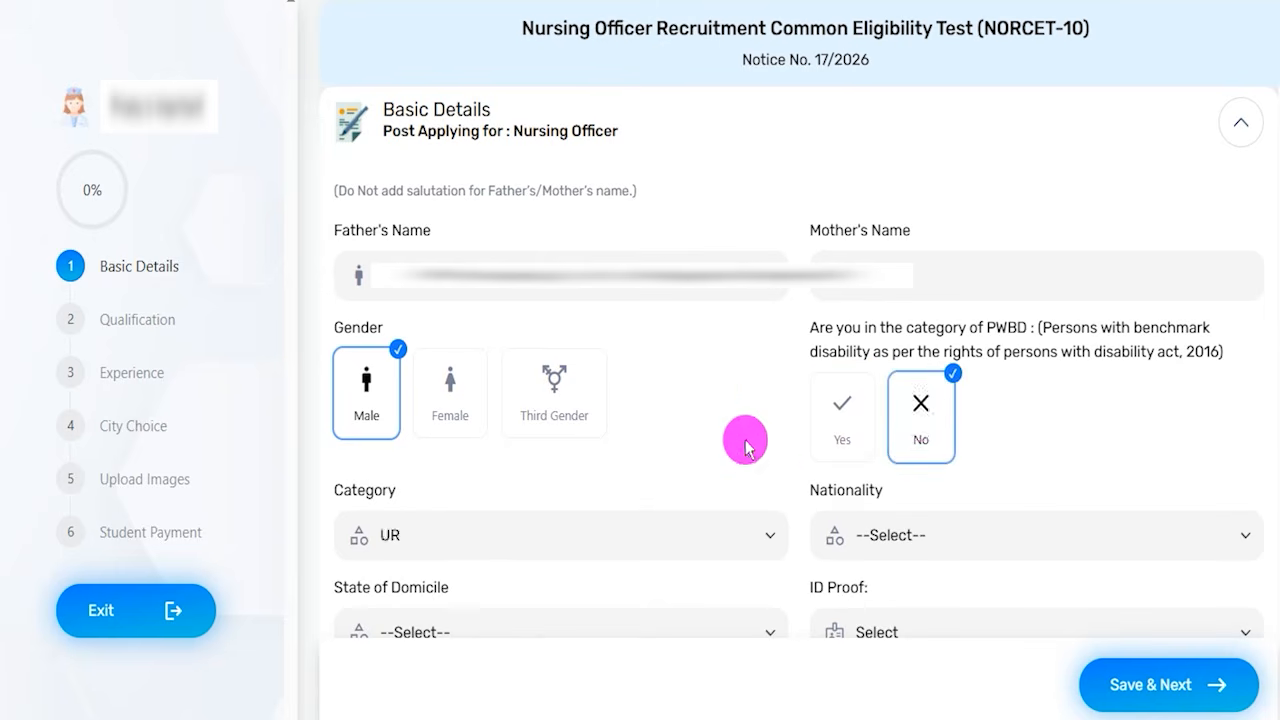
pyautogui.click(487, 540)
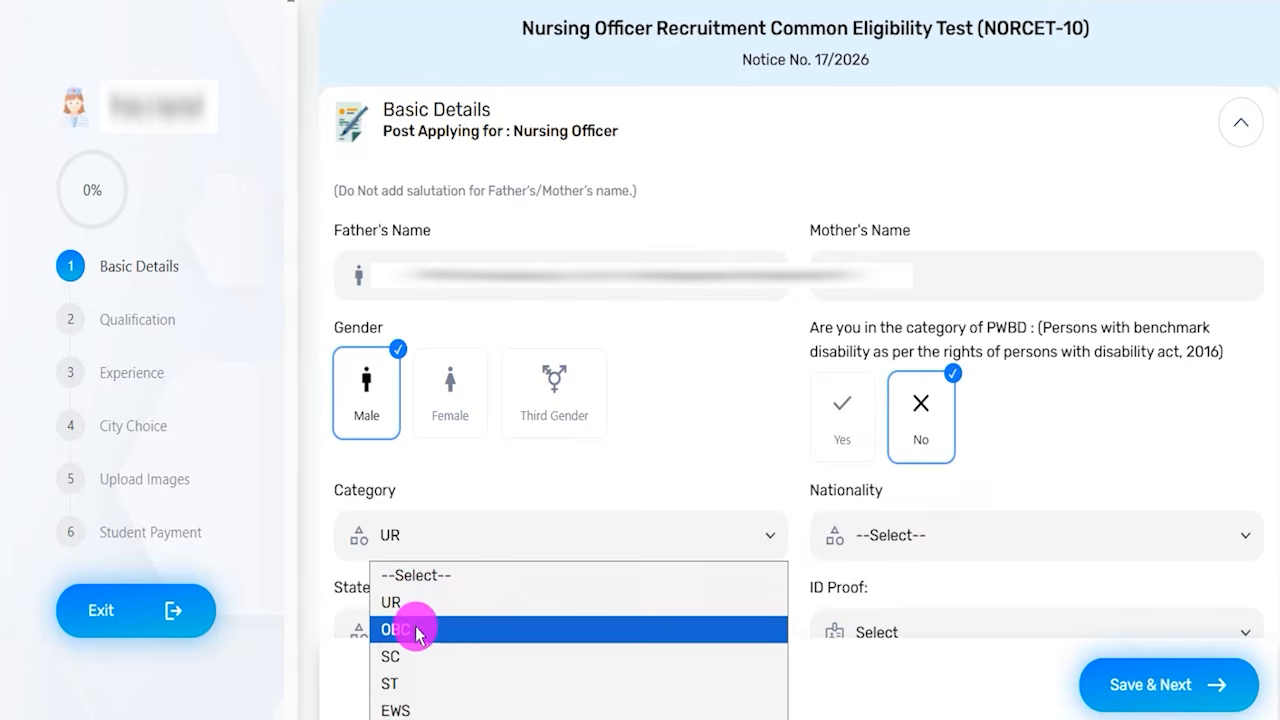
pyautogui.click(414, 656)
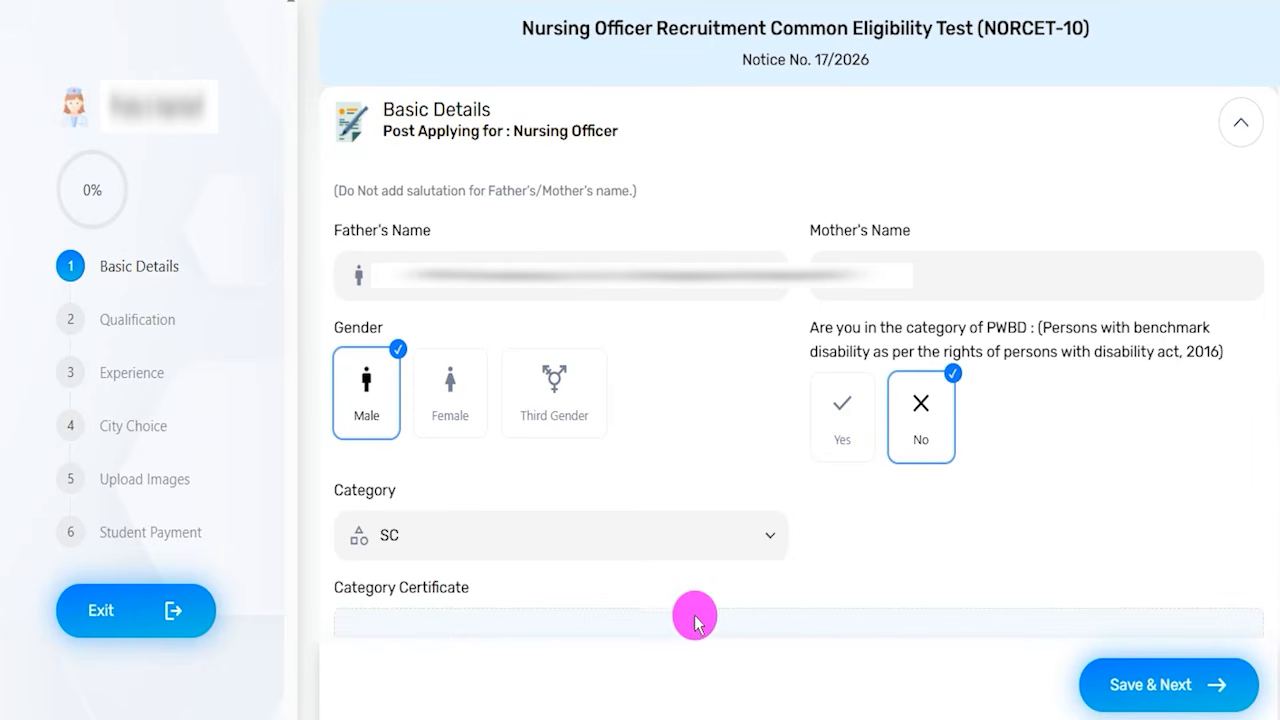
pyautogui.scroll(-2, 626, 607)
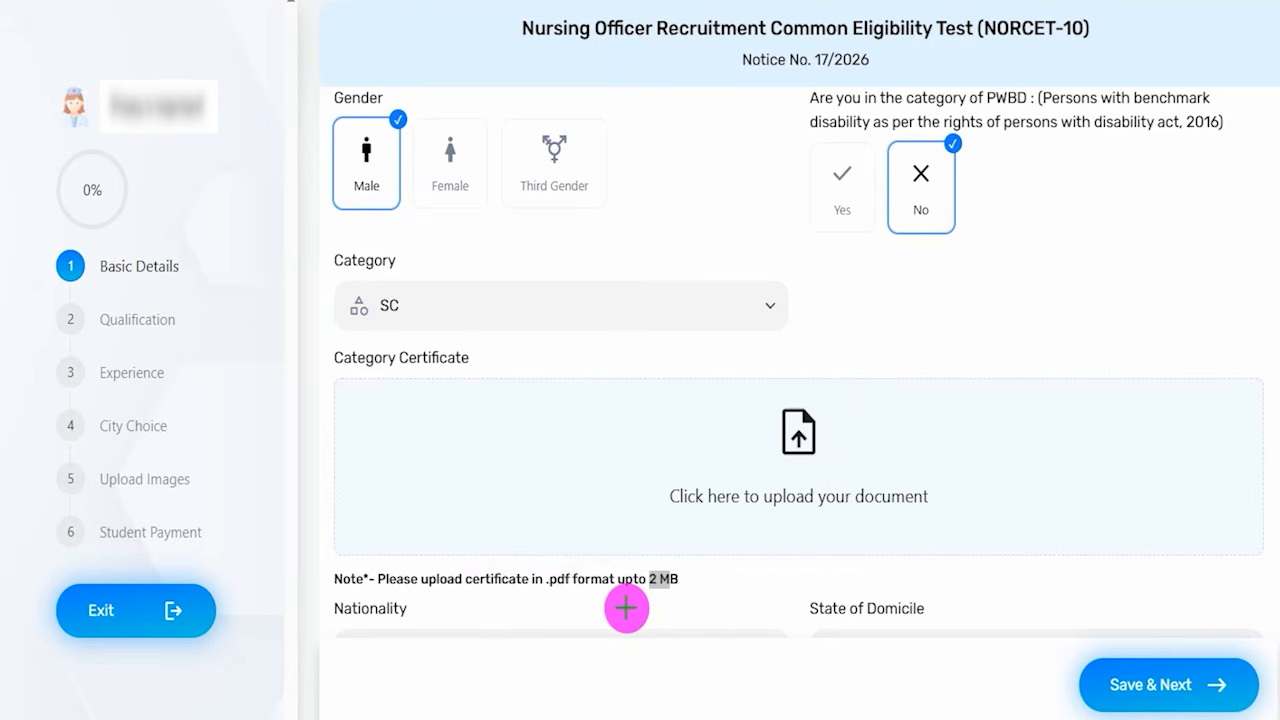
pyautogui.moveTo(539, 596); pyautogui.dragTo(685, 594)
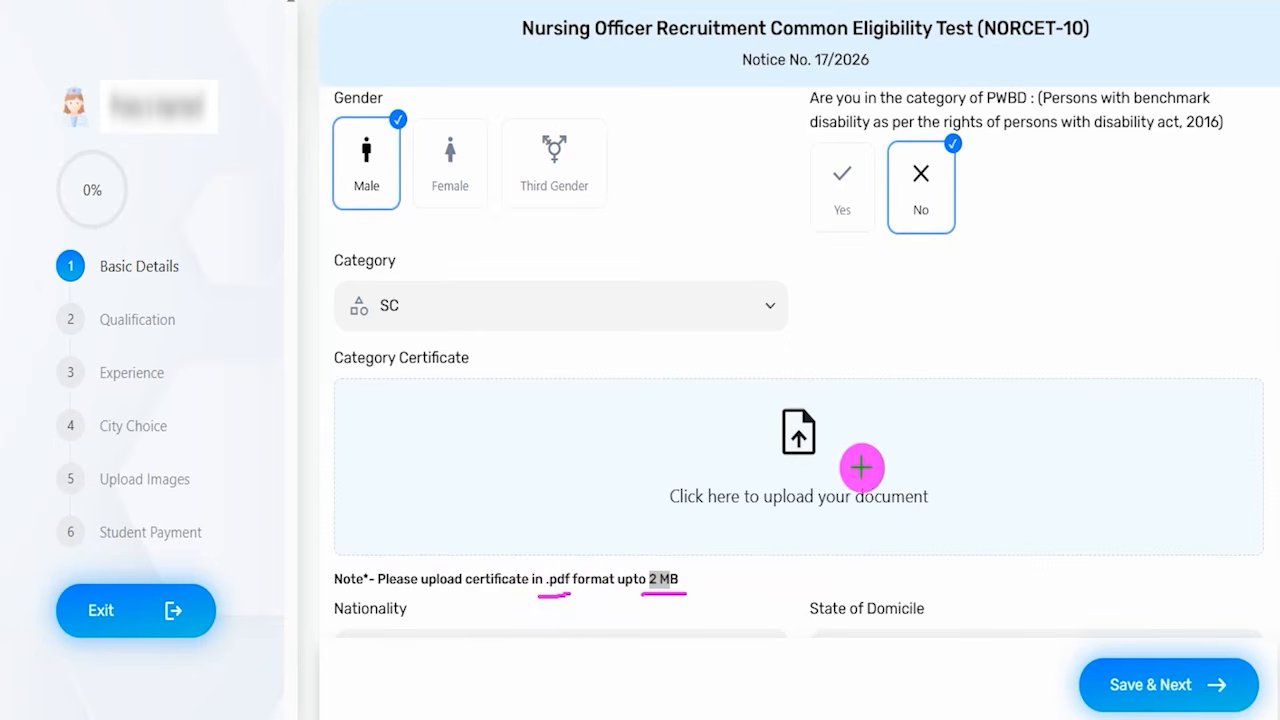
pyautogui.moveTo(820, 446); pyautogui.dragTo(886, 374)
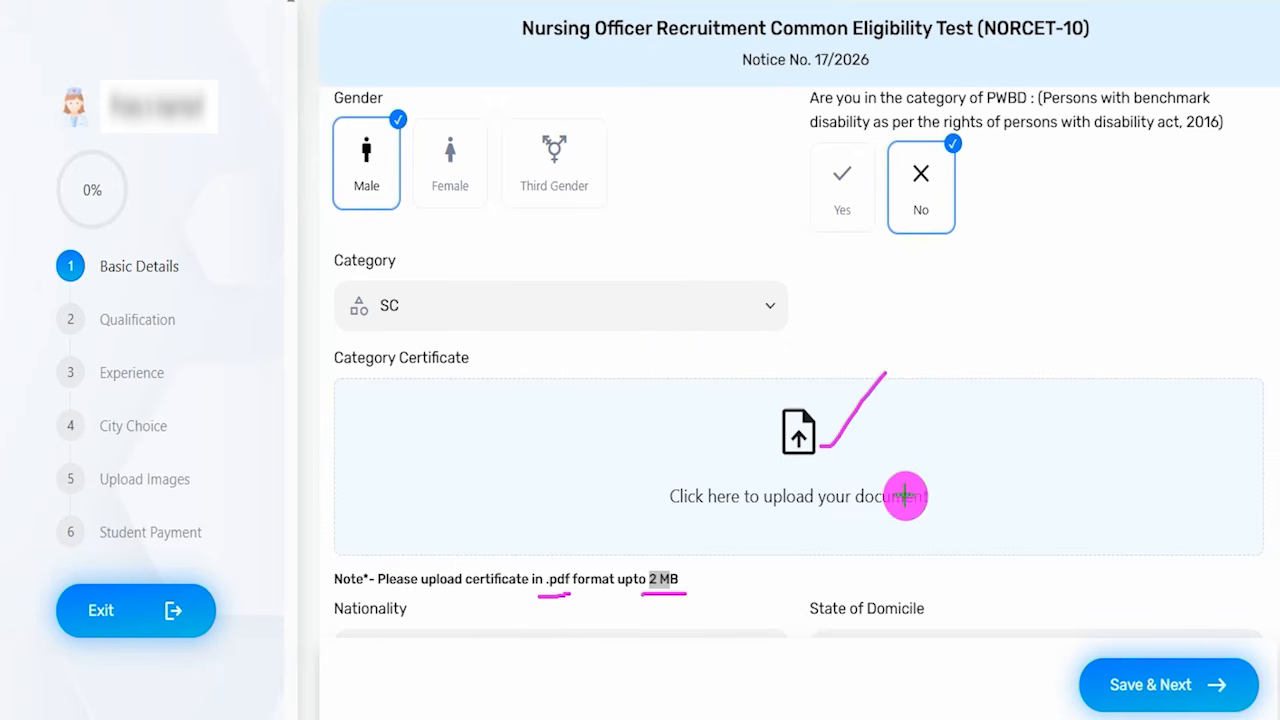
# - Set the nationality to Indian and the state of domicile to Uttar Pradesh
pyautogui.scroll(-1, 780, 380)
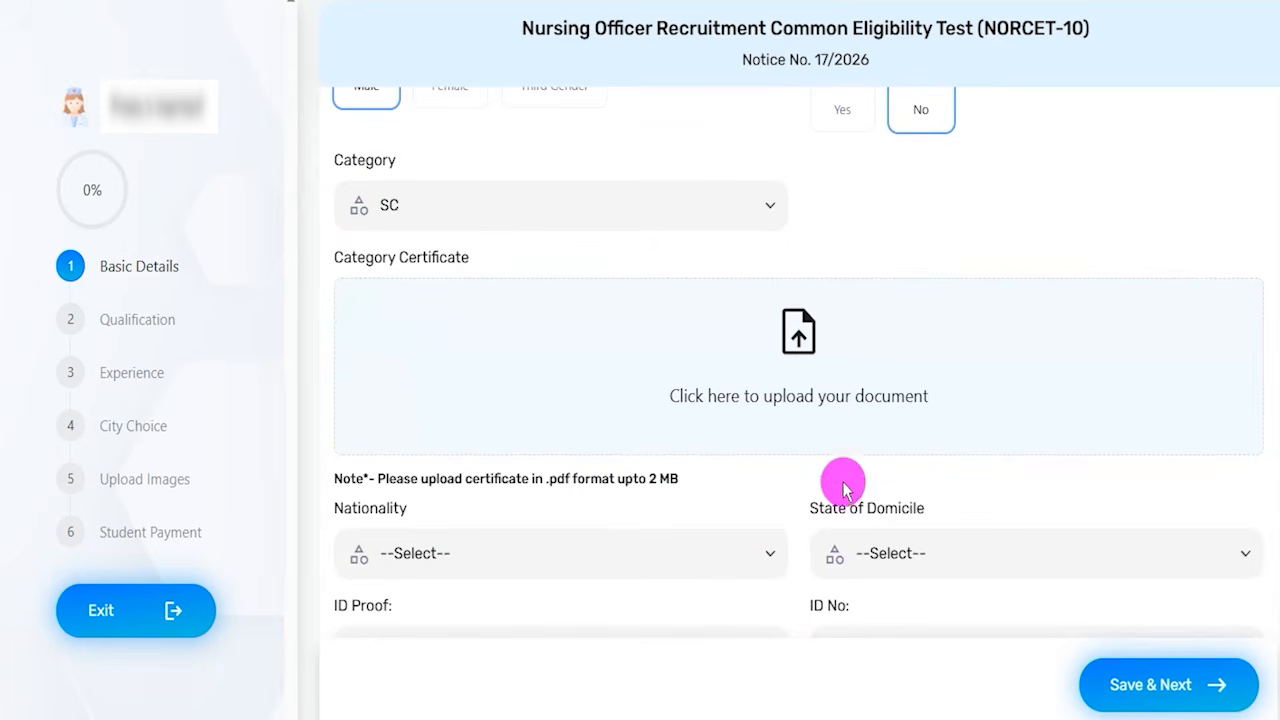
pyautogui.click(415, 555)
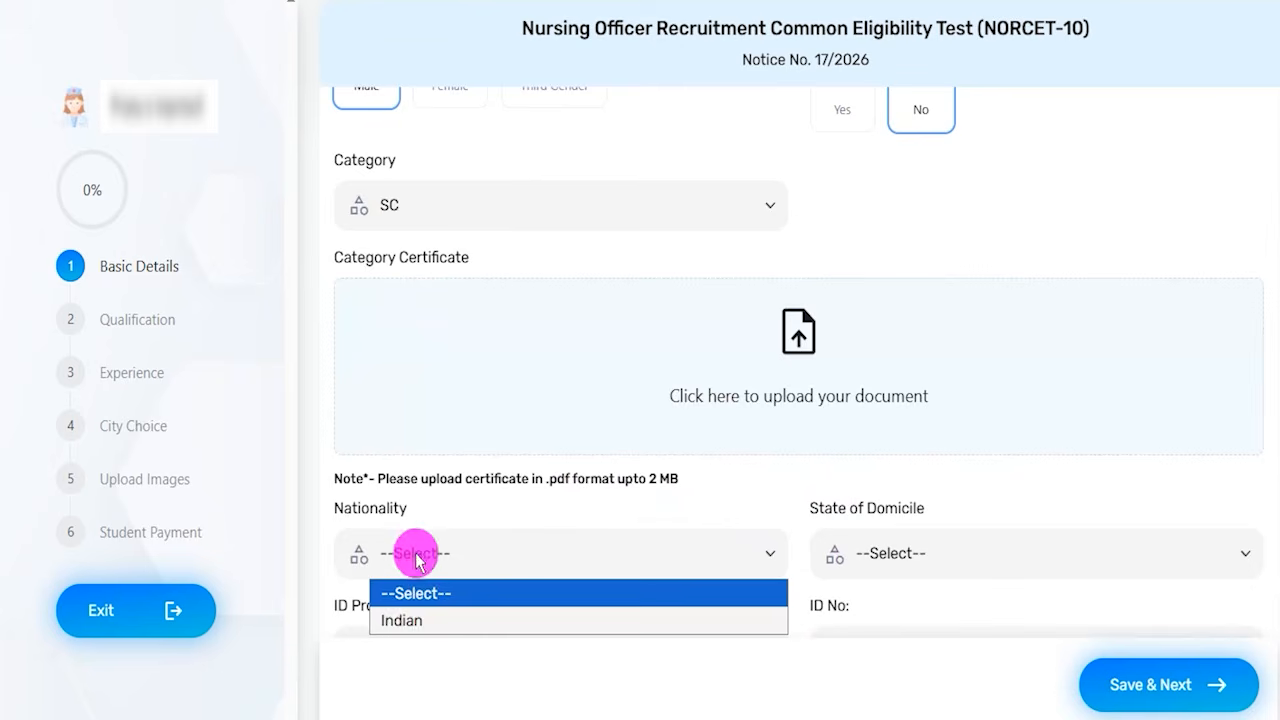
pyautogui.click(430, 619)
pyautogui.scroll(-2, 840, 520)
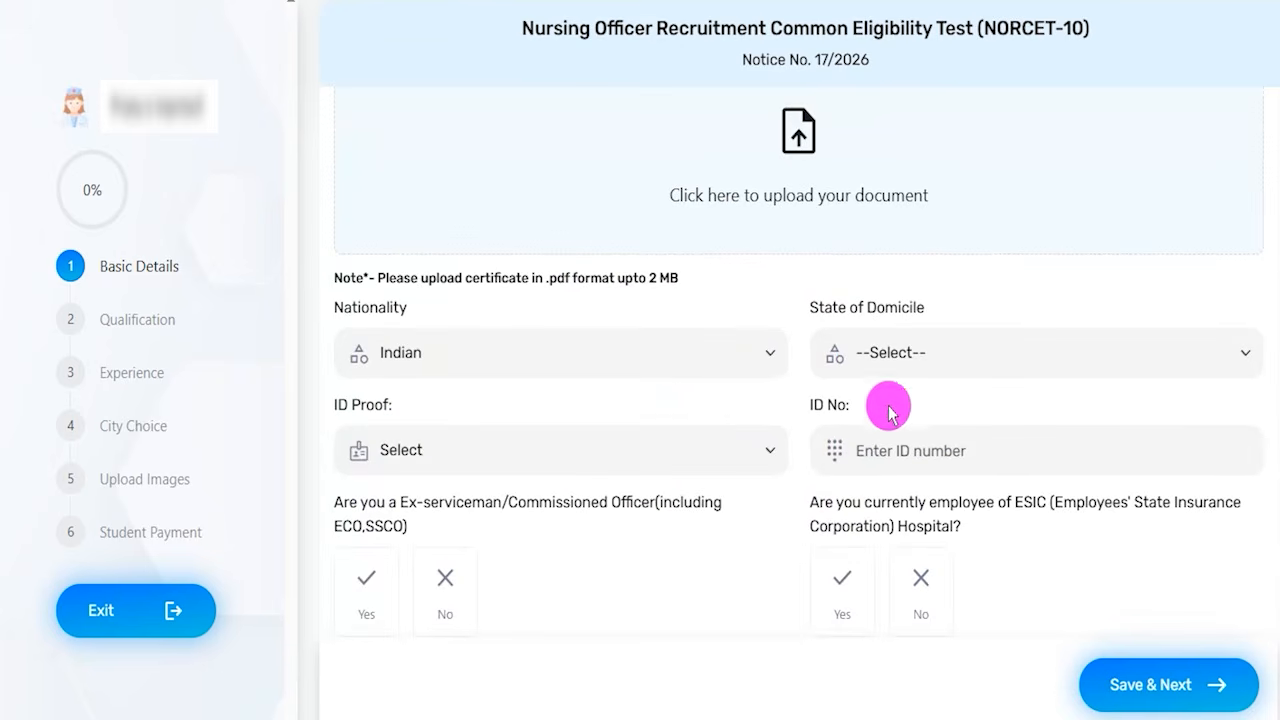
pyautogui.click(894, 349)
pyautogui.scroll(-5, 900, 270)
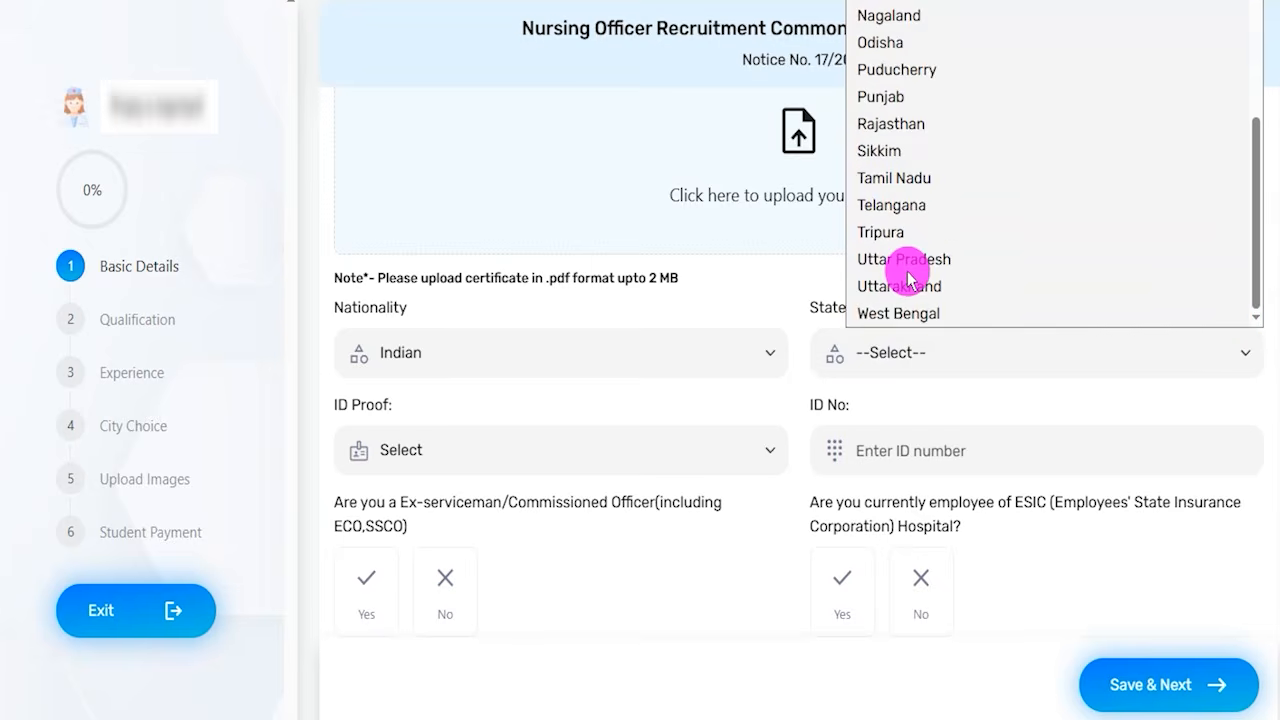
pyautogui.click(903, 259)
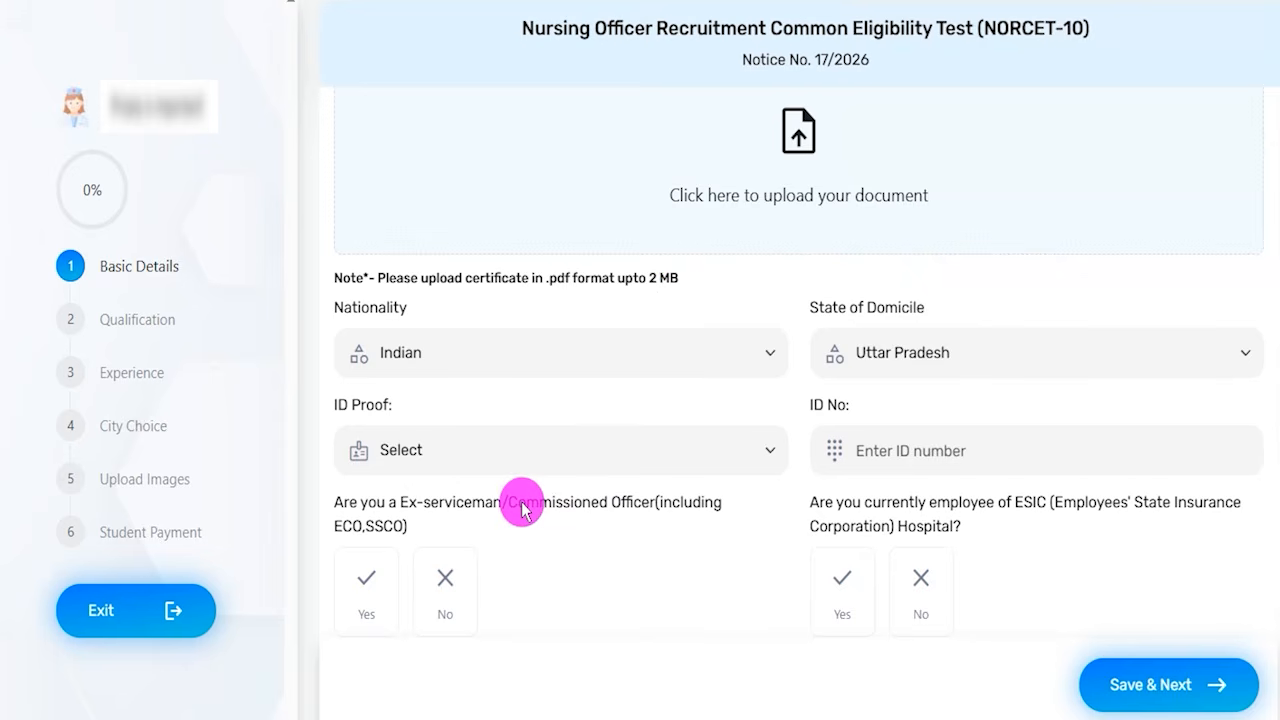
# - Choose Aadhaar Card as the ID proof and activate the ID number entry
pyautogui.click(527, 458)
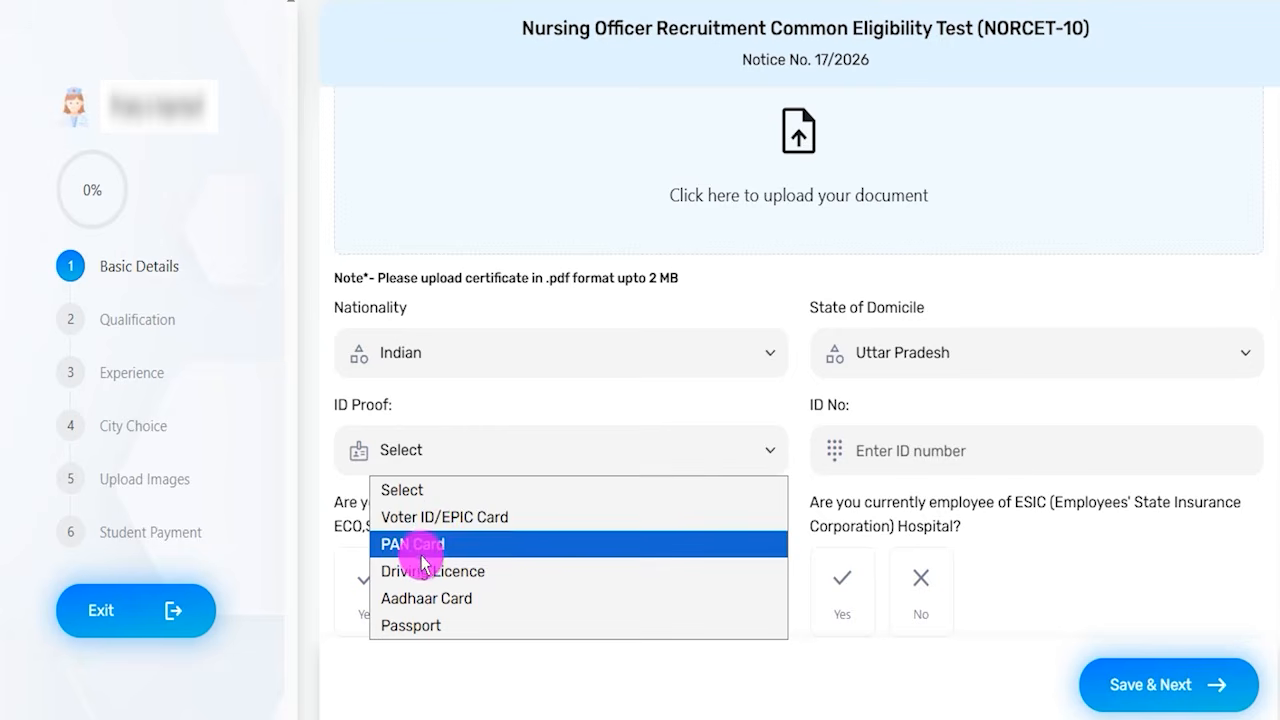
pyautogui.click(445, 600)
pyautogui.click(940, 450)
# - Try answering Yes to the Ex-serviceman/Commissioned Officer question and inspect the service start and end date entries
pyautogui.scroll(-1, 737, 508)
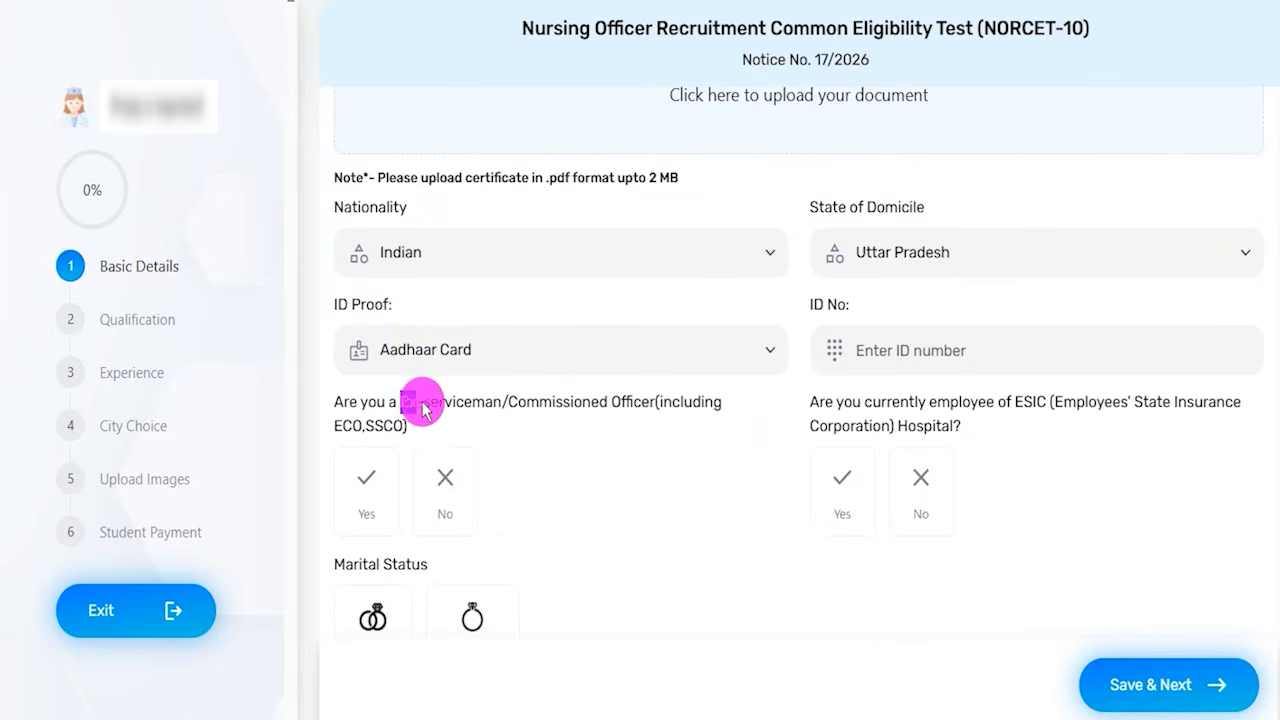
pyautogui.moveTo(401, 402); pyautogui.dragTo(597, 408)
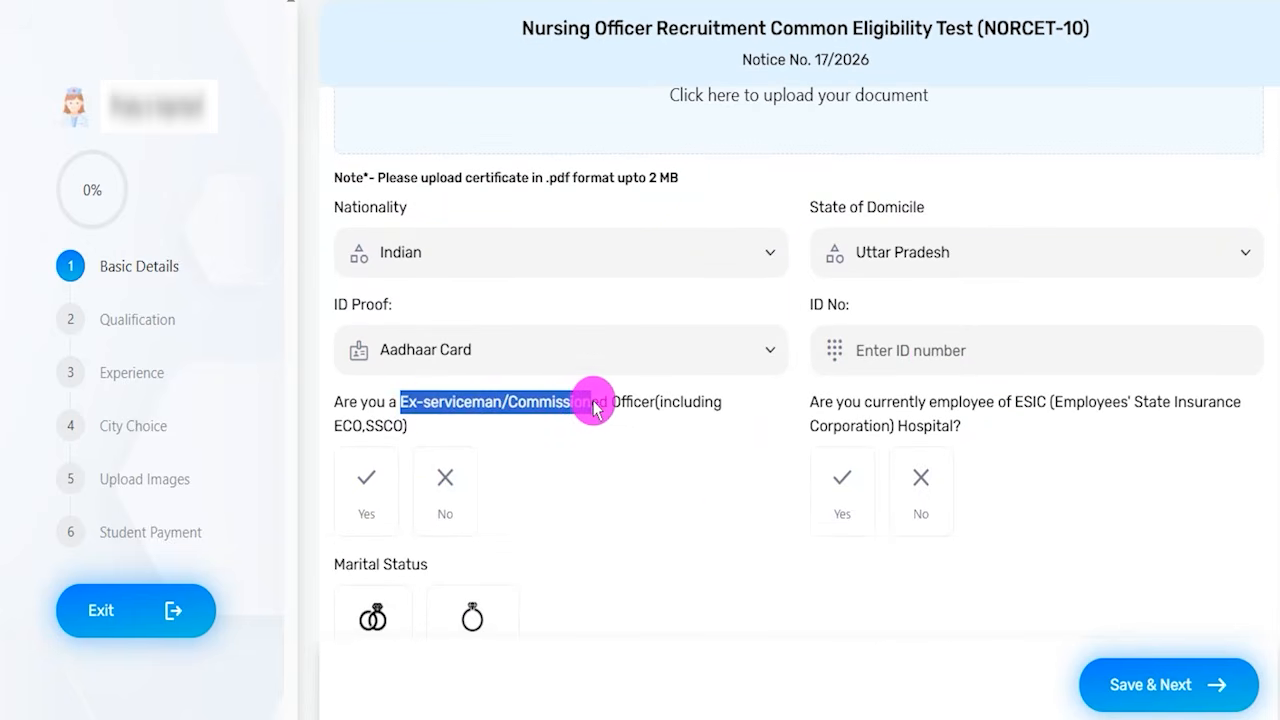
pyautogui.click(757, 423)
pyautogui.click(367, 500)
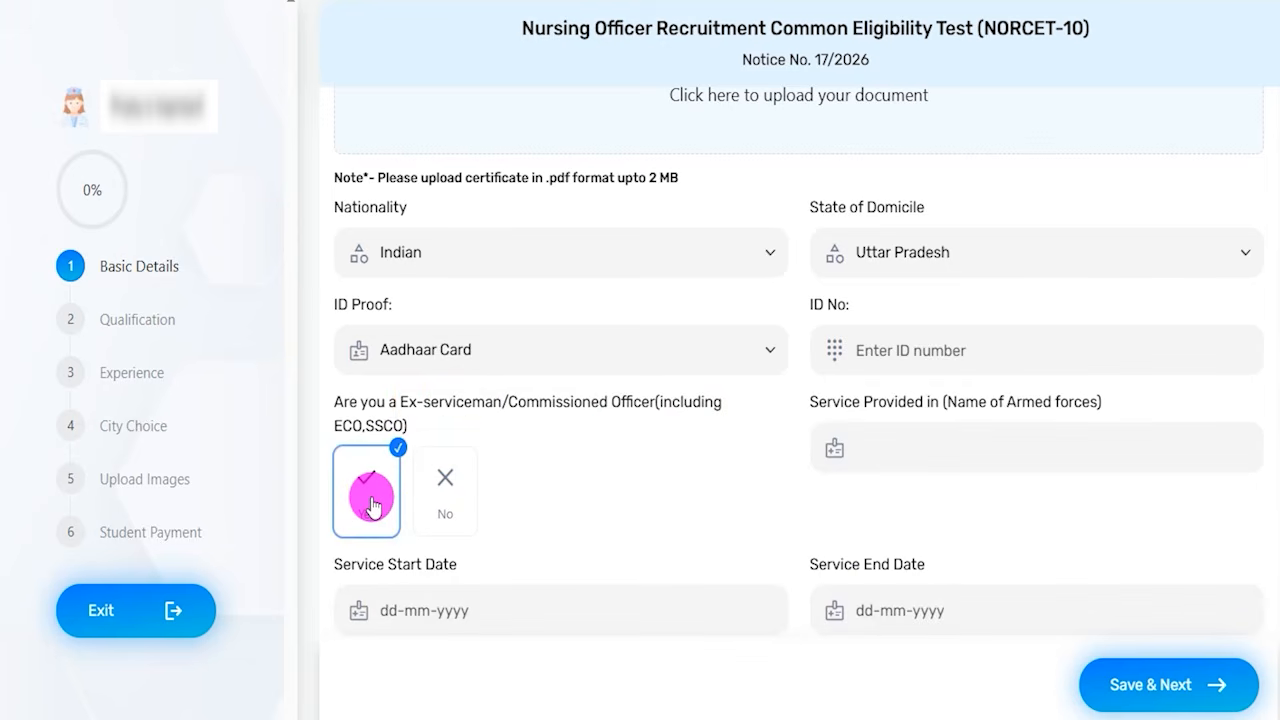
pyautogui.click(480, 612)
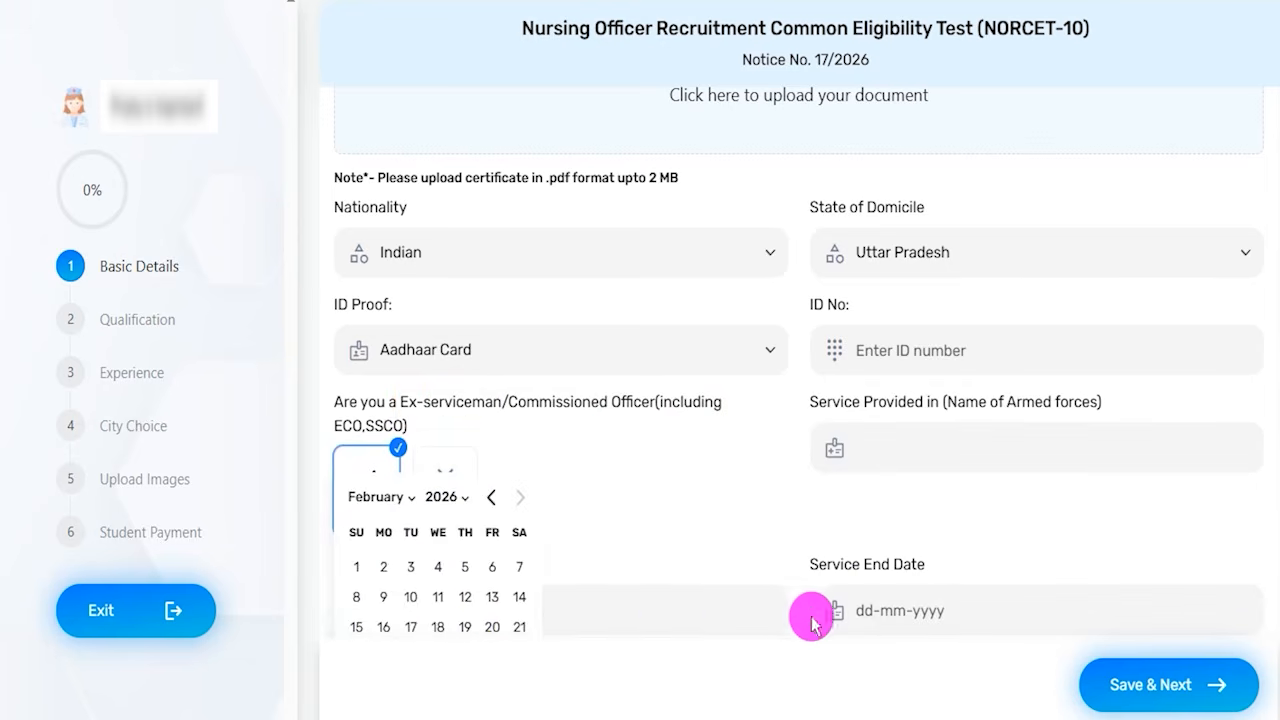
pyautogui.click(886, 610)
pyautogui.click(808, 549)
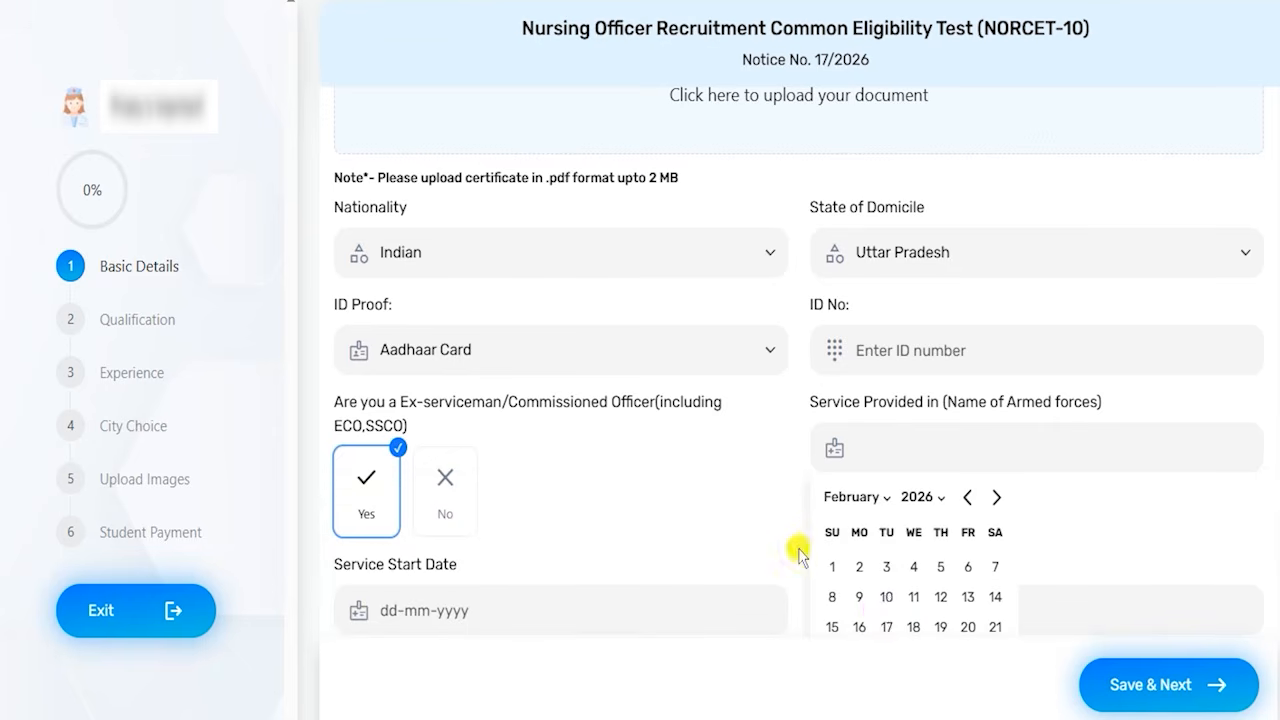
pyautogui.scroll(-2, 797, 543)
pyautogui.scroll(-2, 797, 548)
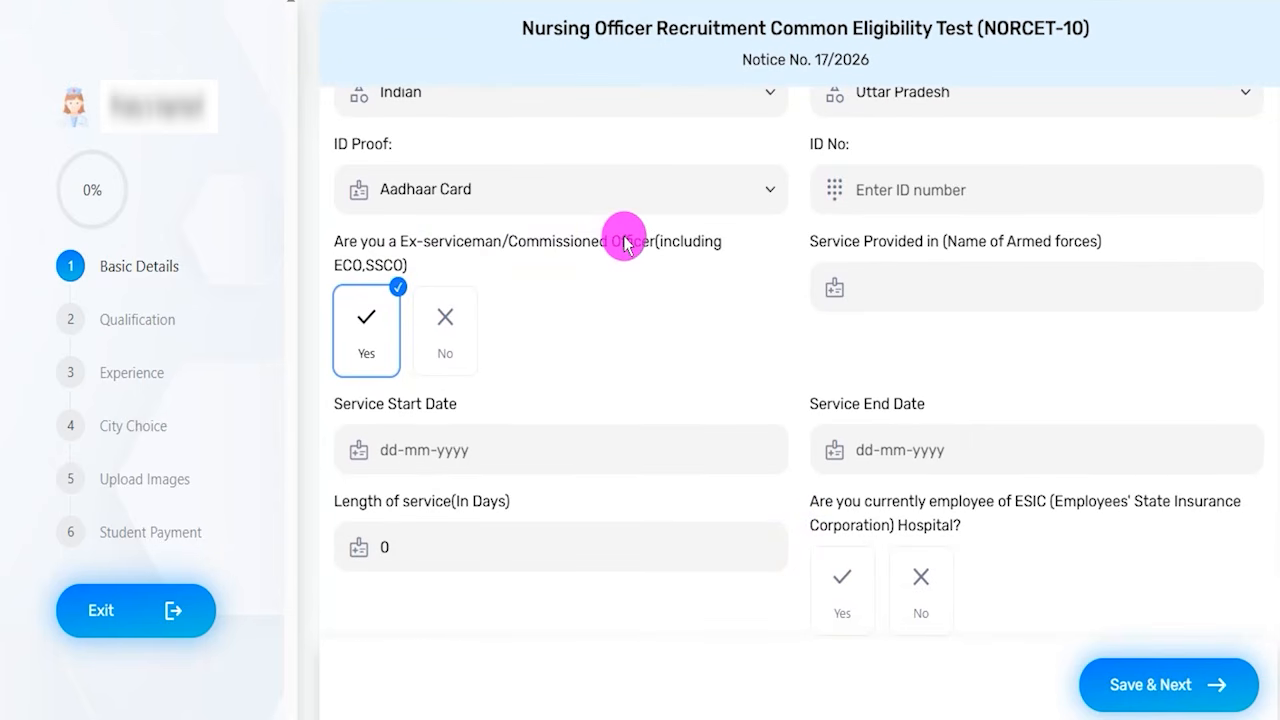
# - Answer No to the Ex-serviceman/Commissioned Officer question and Yes to being a current ESIC Hospital employee
pyautogui.click(448, 320)
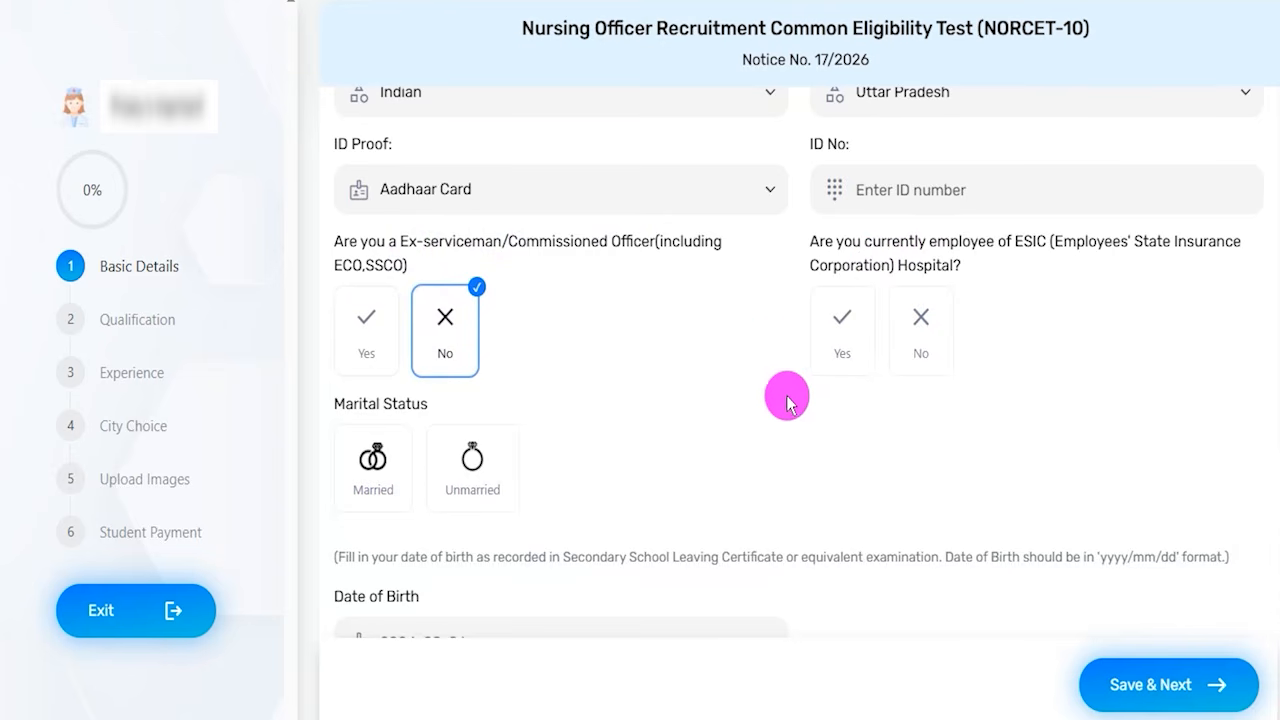
pyautogui.scroll(1, 790, 400)
pyautogui.click(834, 366)
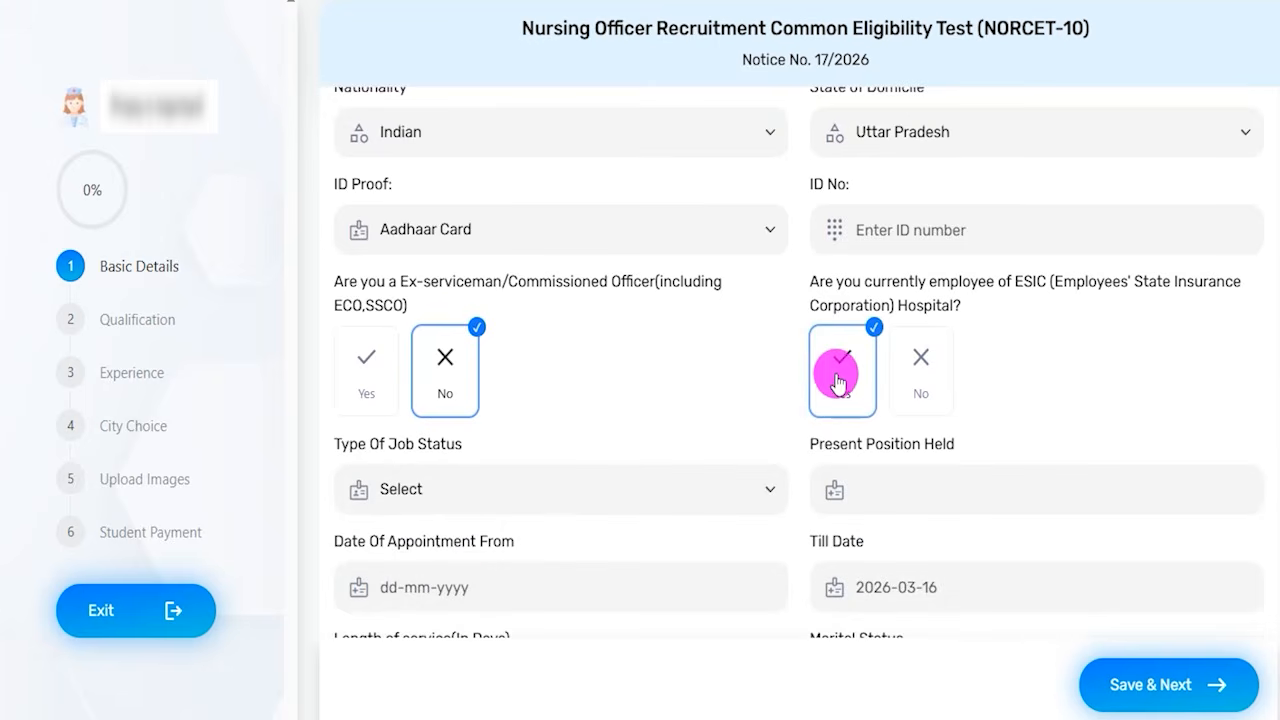
# - Inspect the ESIC job status, present position and appointment date entries, and answer No to being a current ESIC Hospital employee
pyautogui.click(441, 498)
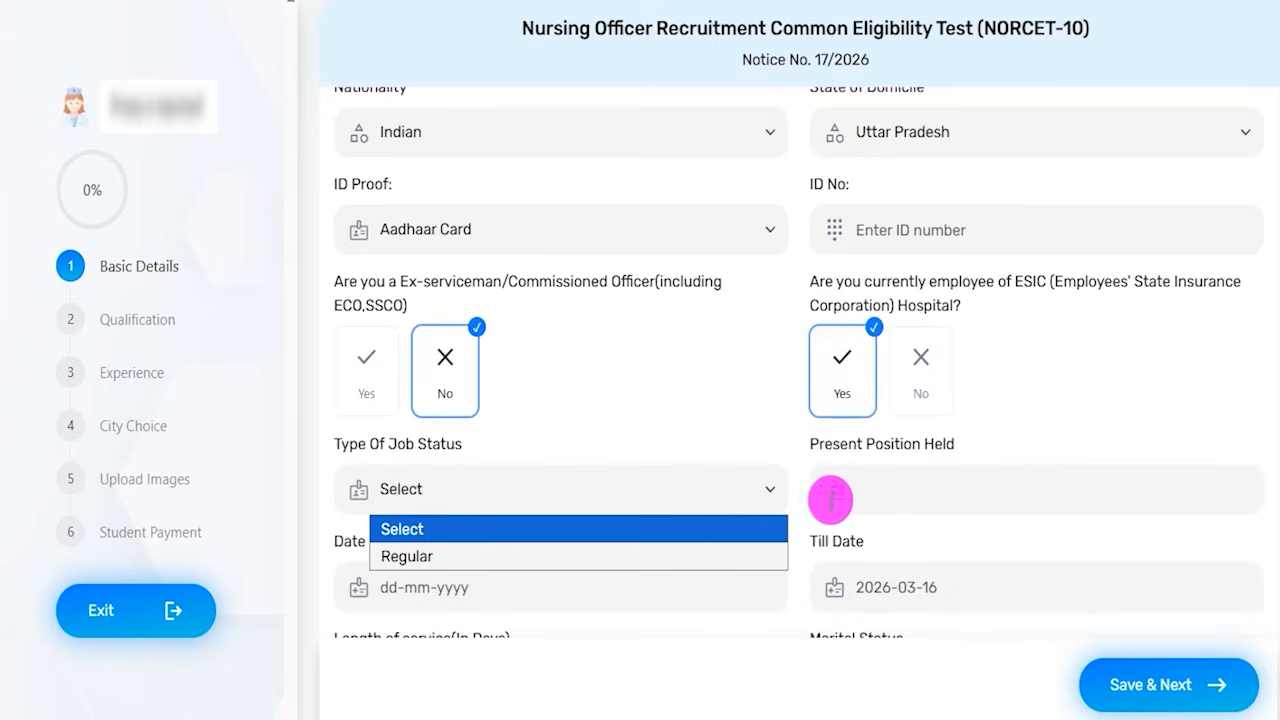
pyautogui.click(886, 488)
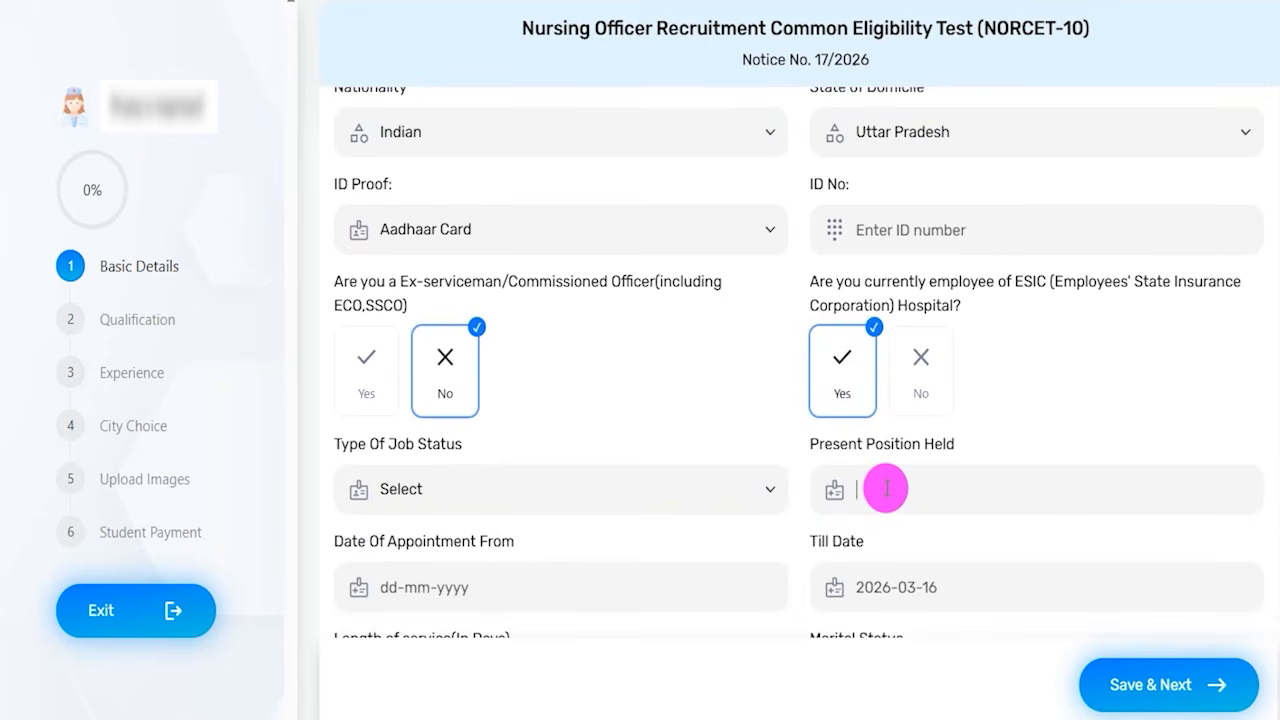
pyautogui.click(449, 586)
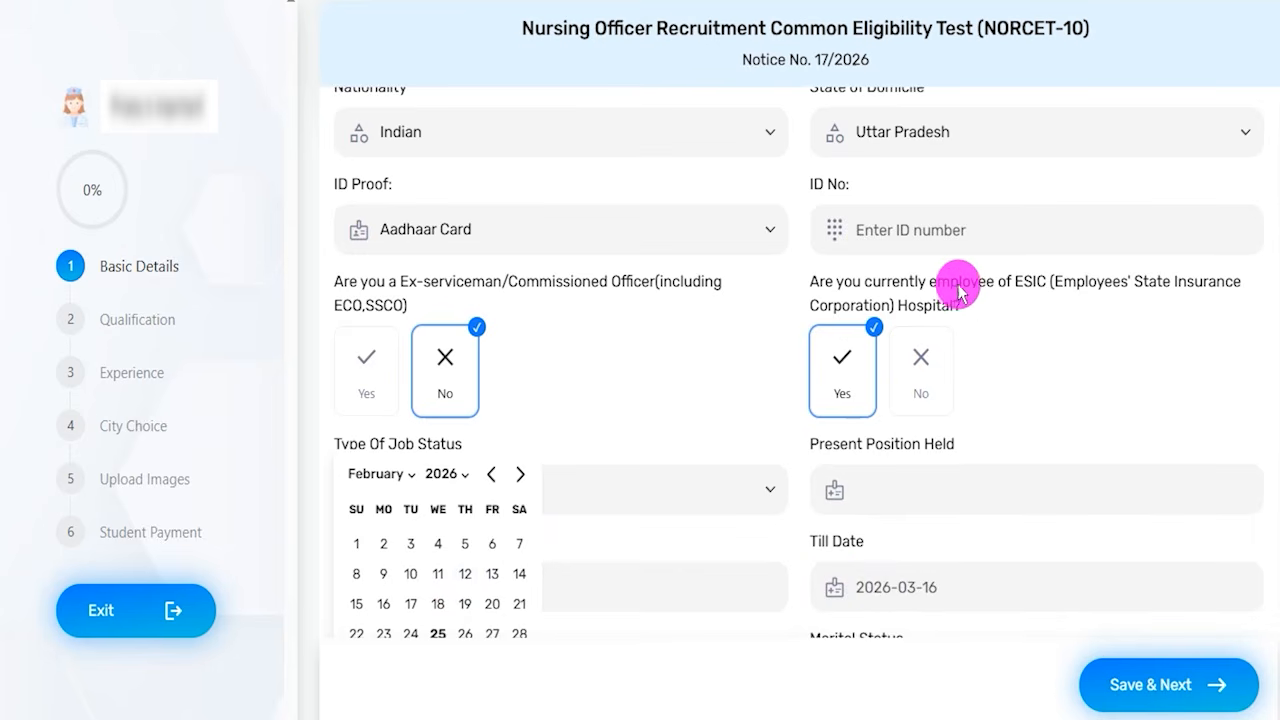
pyautogui.click(921, 362)
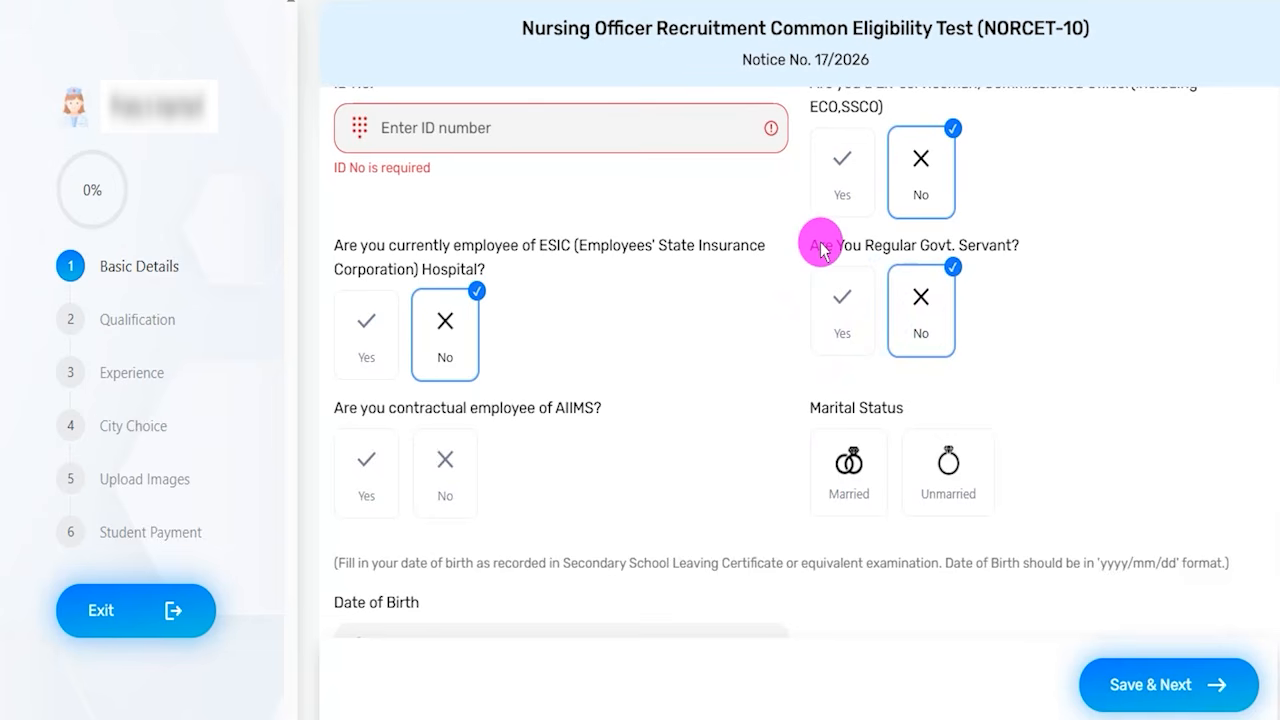
# - Try answering Yes to the Regular Govt. Servant question, inspect the organisation and job status entries, and set the answer back to No
pyautogui.moveTo(820, 250); pyautogui.dragTo(991, 243)
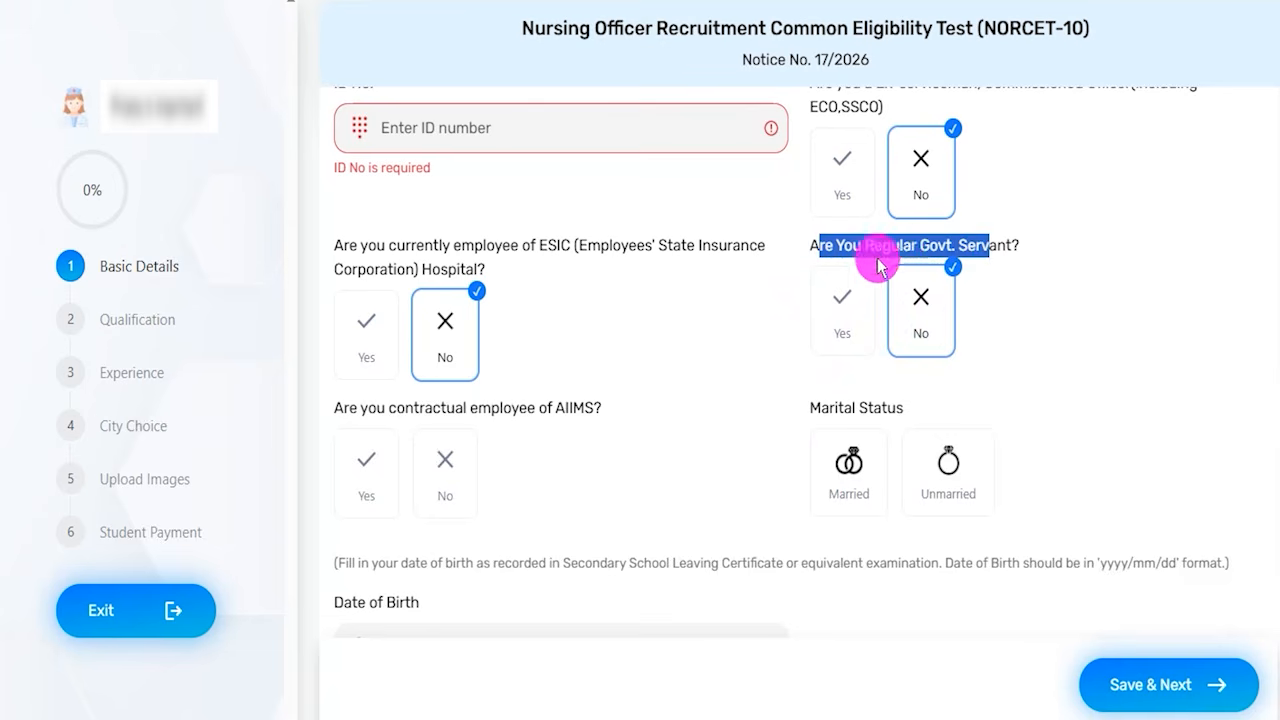
pyautogui.click(840, 303)
pyautogui.click(428, 438)
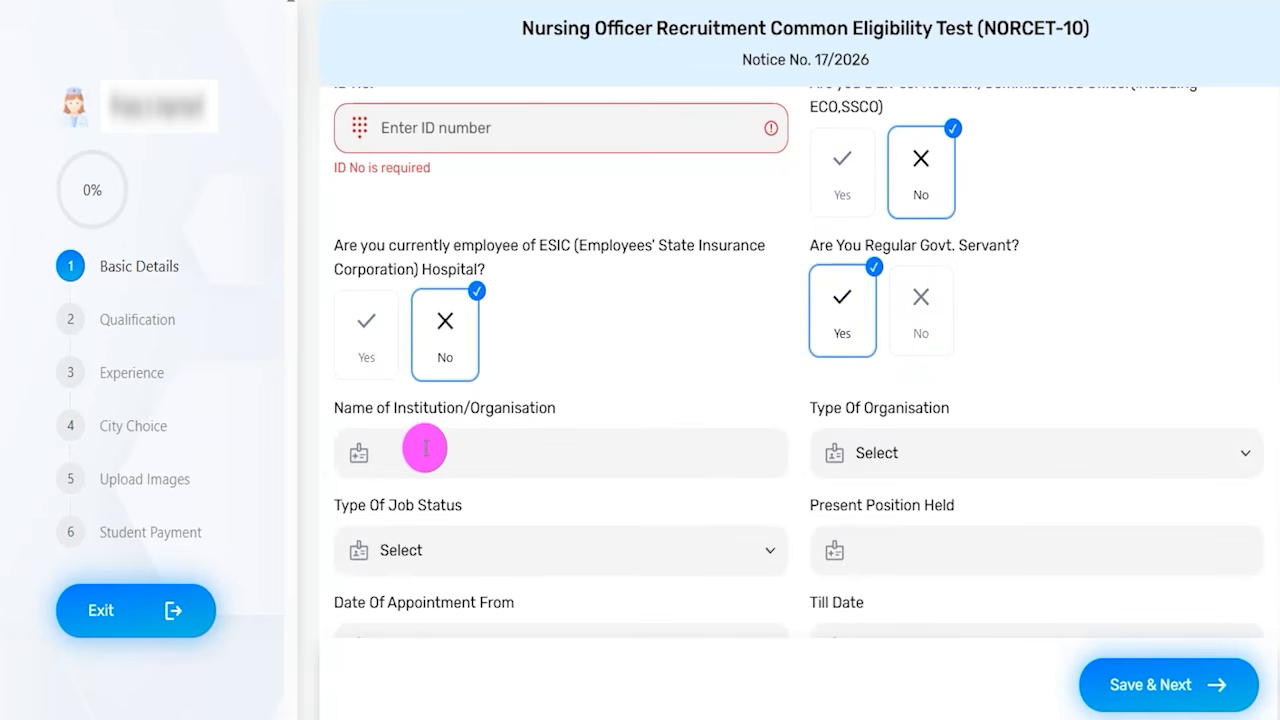
pyautogui.moveTo(424, 410); pyautogui.dragTo(490, 409)
pyautogui.click(464, 443)
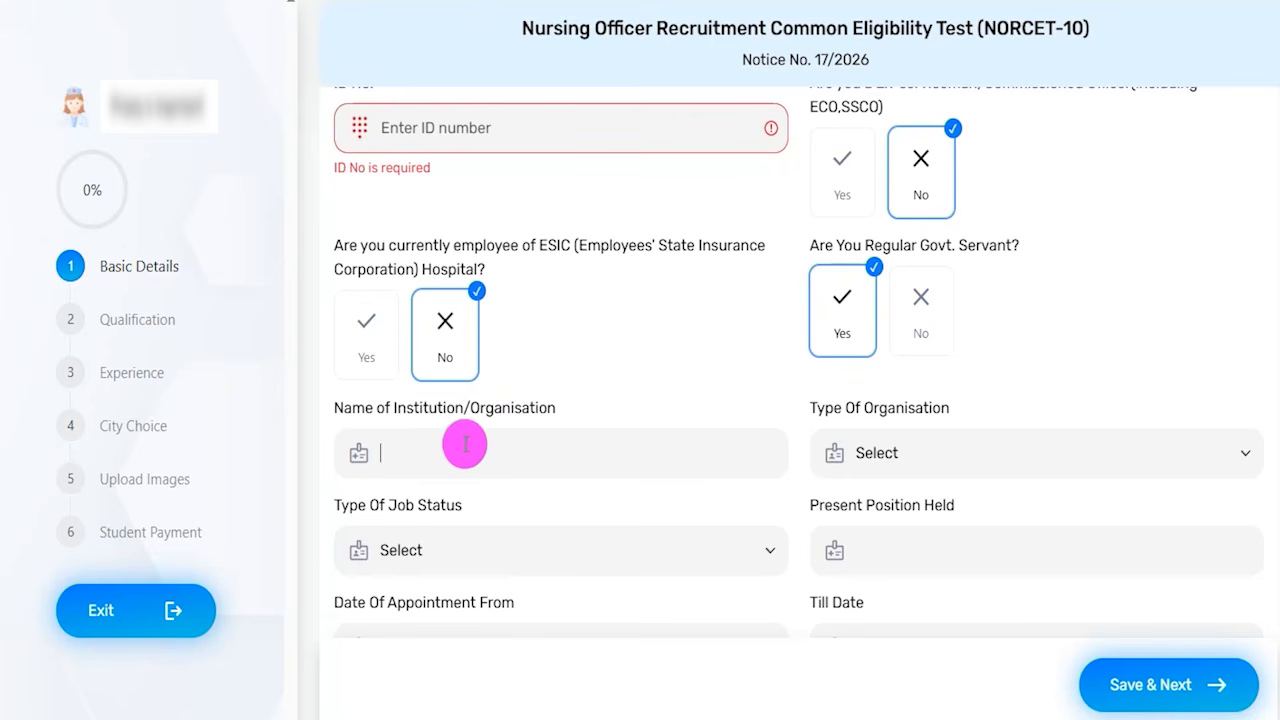
pyautogui.click(888, 454)
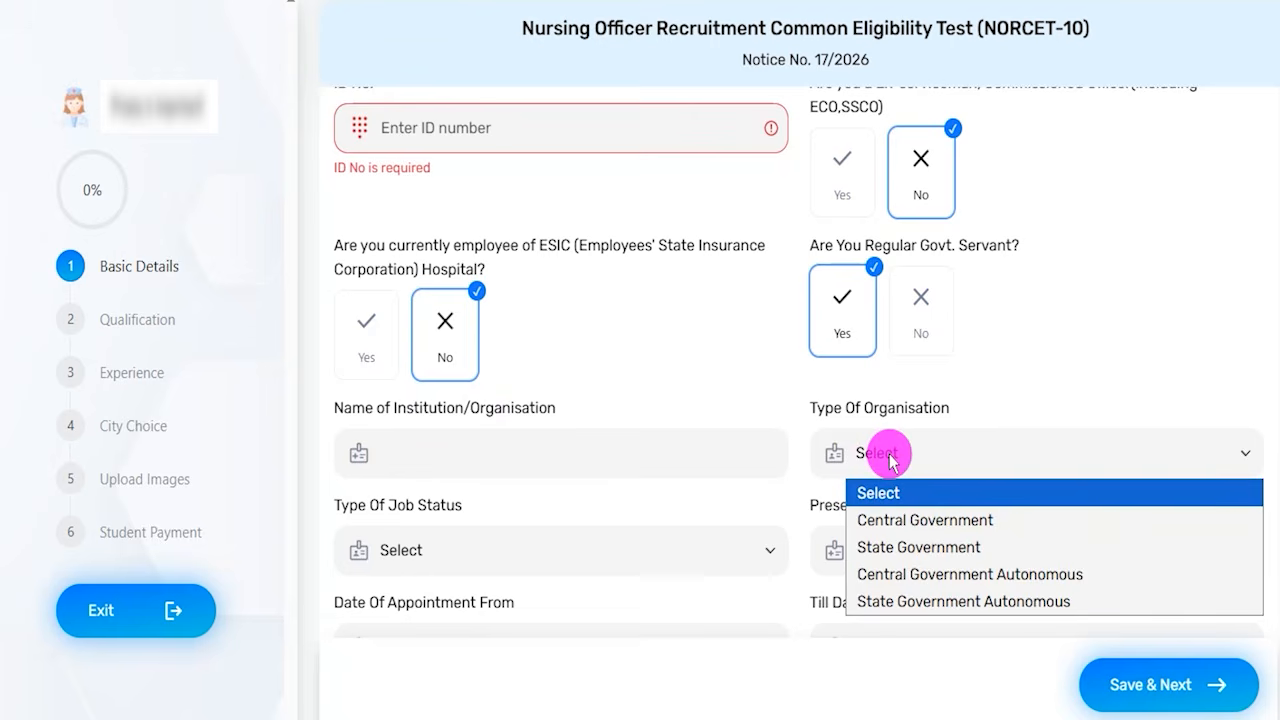
pyautogui.click(428, 556)
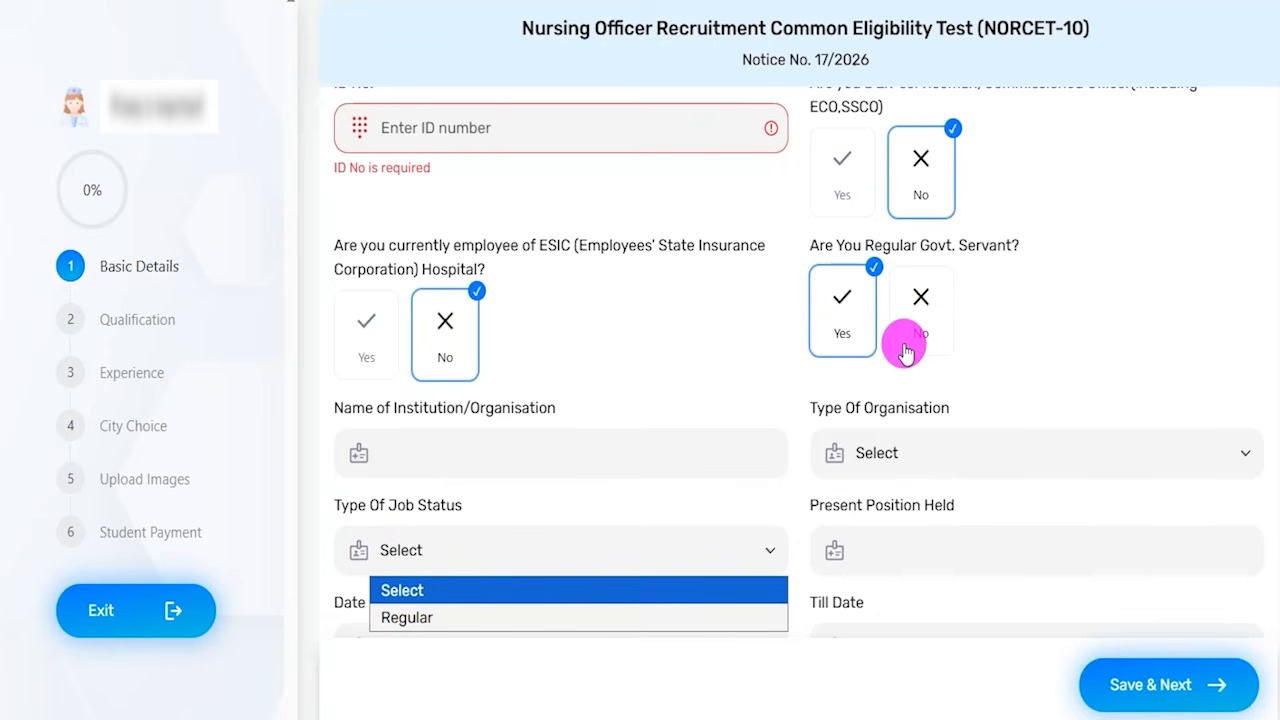
pyautogui.click(921, 305)
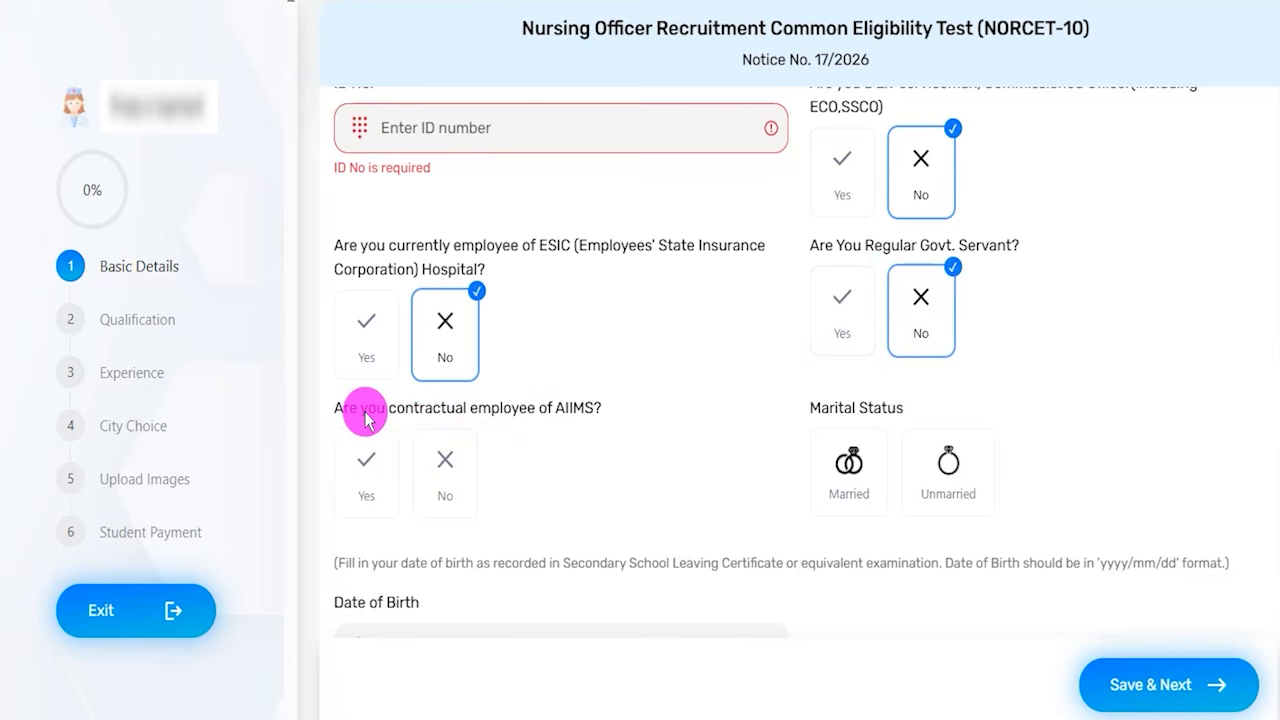
# - Try answering Yes to the AIIMS contractual employee question and inspect the contract date and institute type entries
pyautogui.moveTo(364, 410); pyautogui.dragTo(471, 414)
pyautogui.click(367, 463)
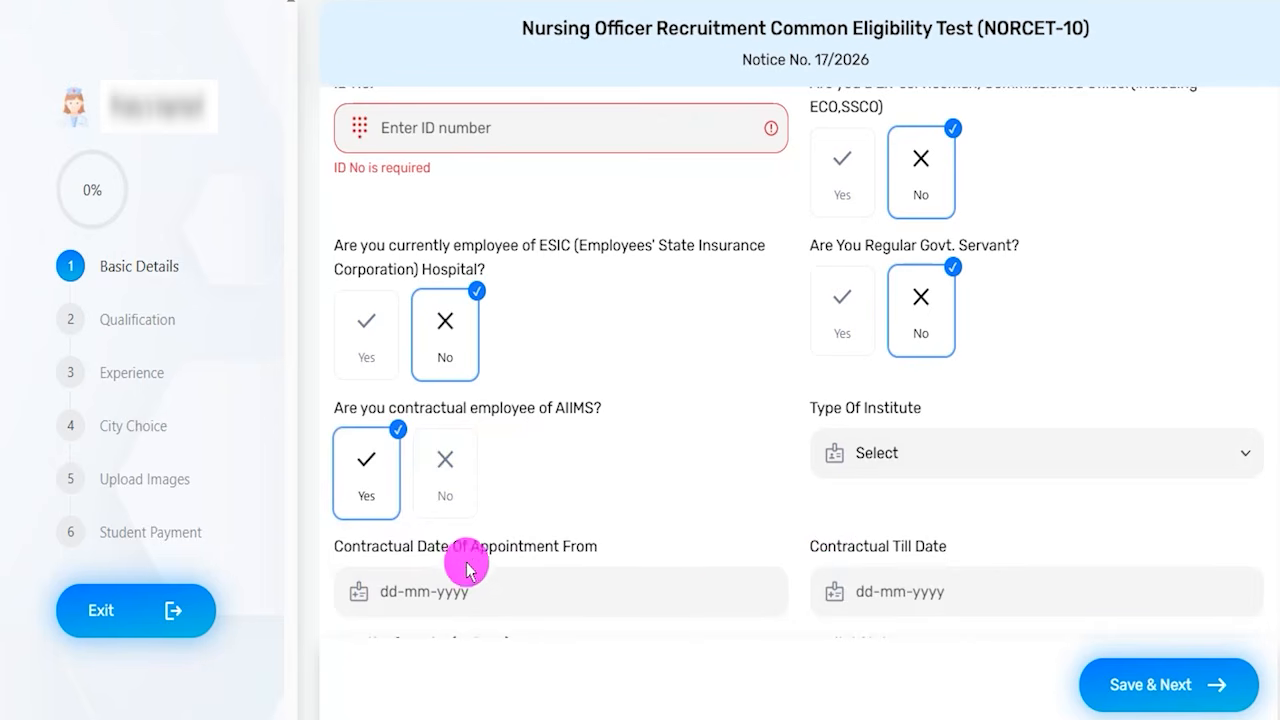
pyautogui.moveTo(418, 548); pyautogui.dragTo(470, 552)
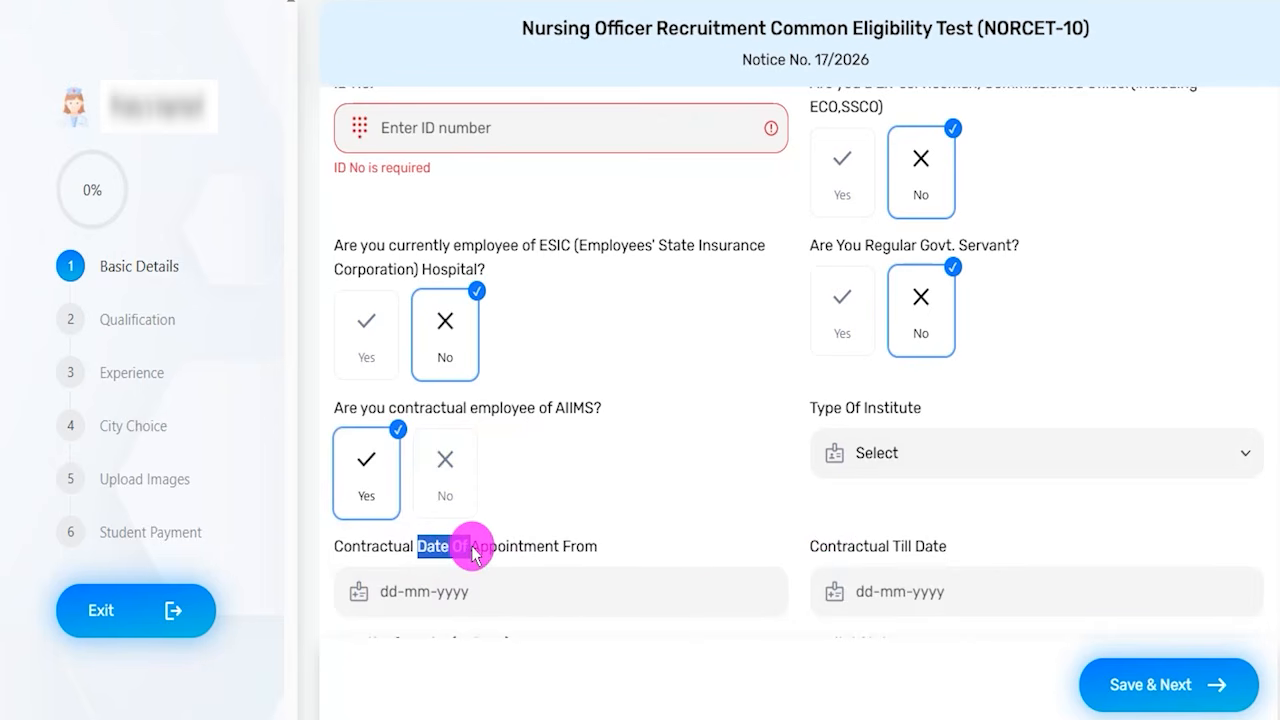
pyautogui.click(474, 591)
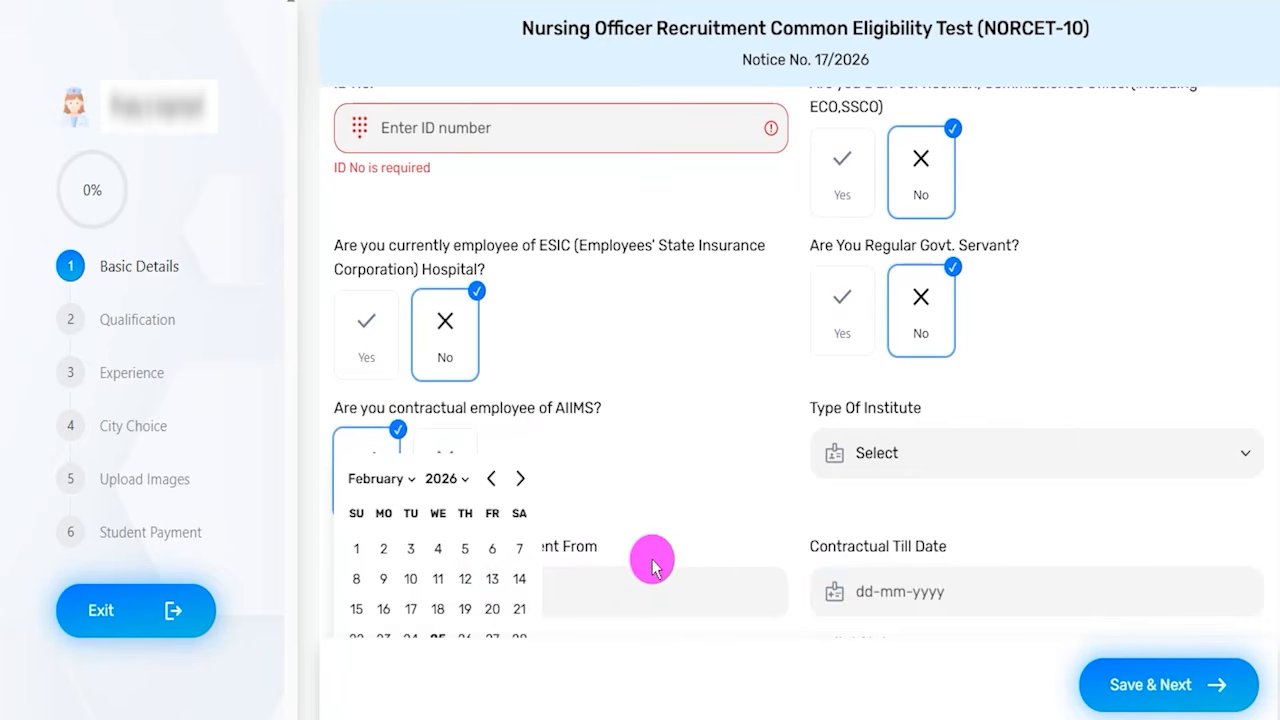
pyautogui.click(870, 590)
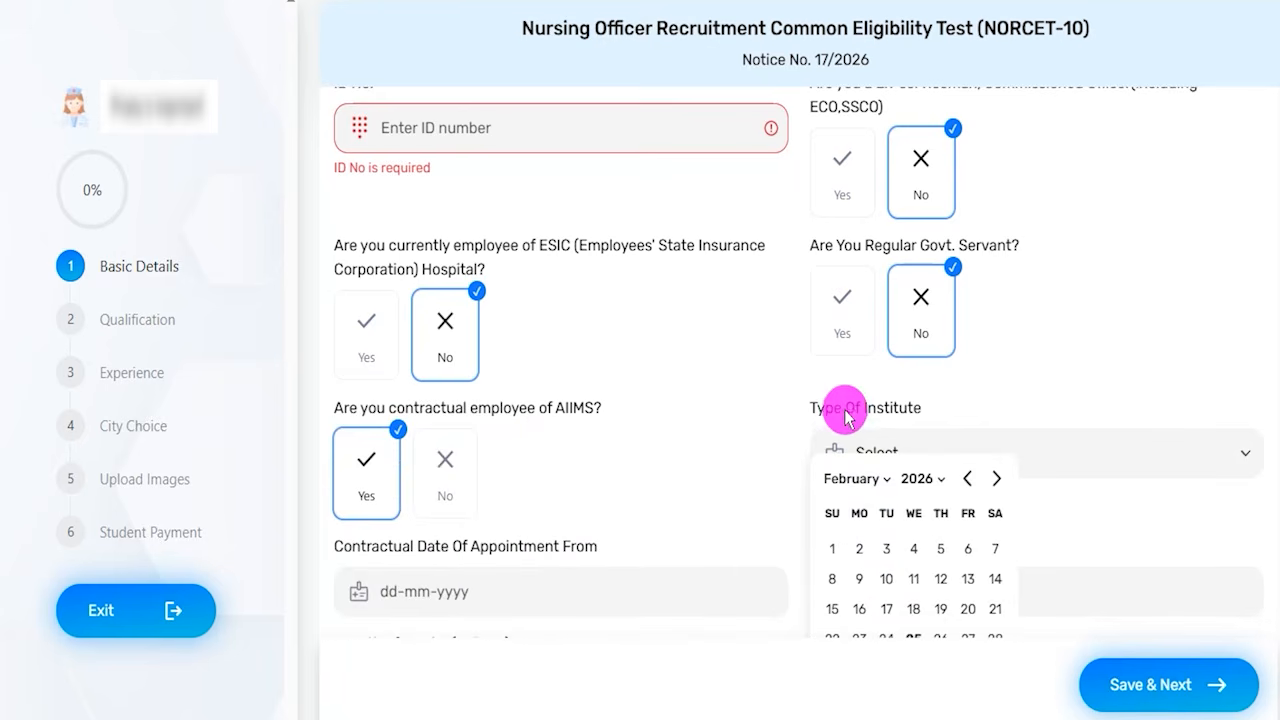
pyautogui.click(845, 413)
pyautogui.click(876, 452)
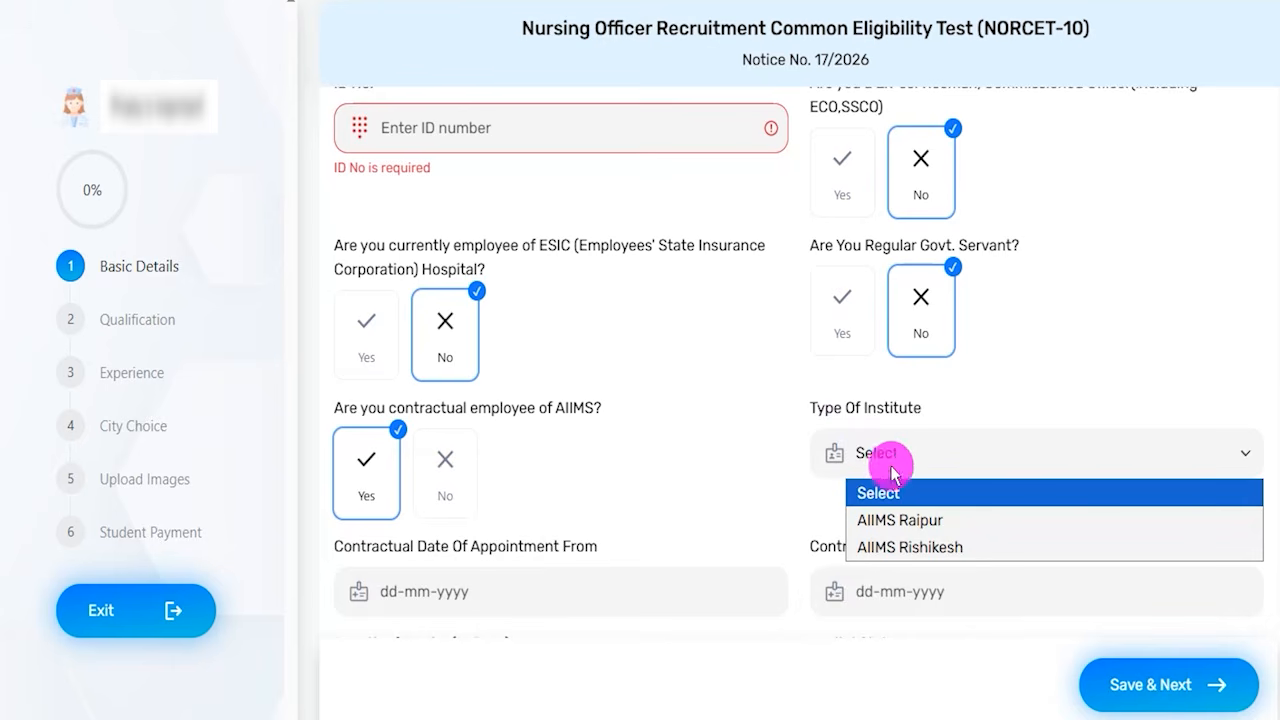
pyautogui.click(787, 535)
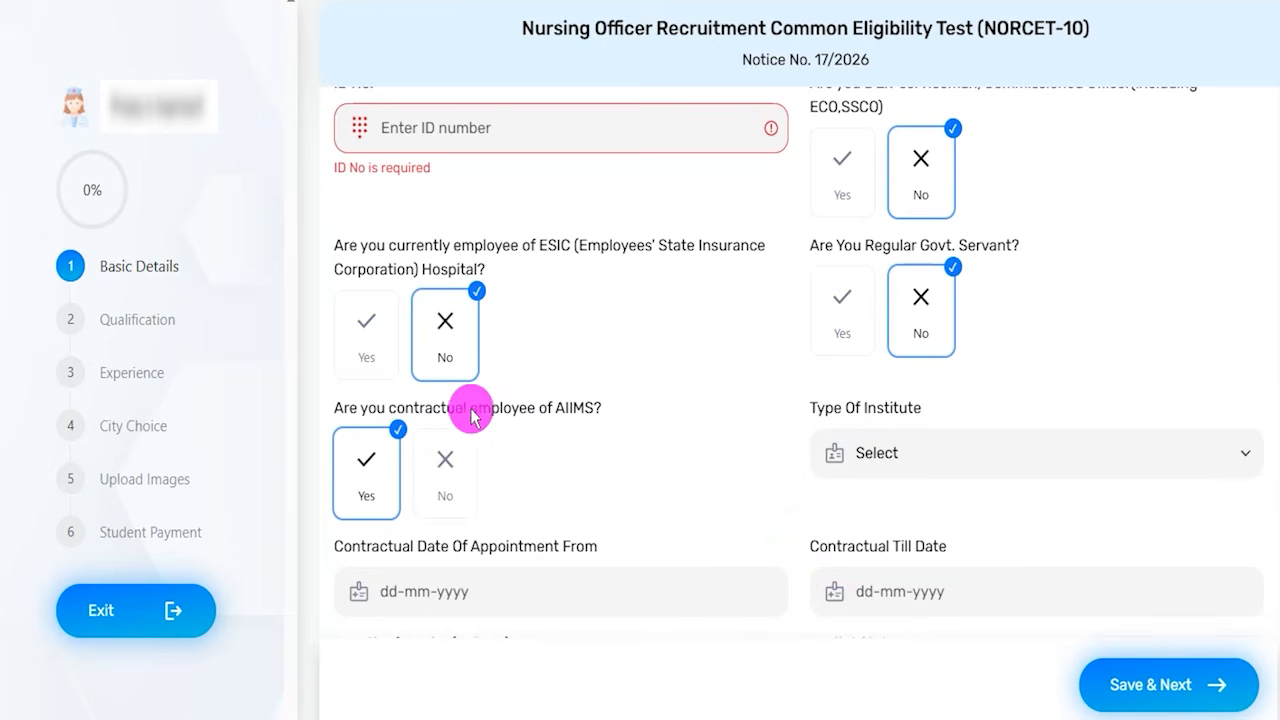
# - Answer No to being a contractual employee of AIIMS and set the marital status to Unmarried
pyautogui.click(447, 462)
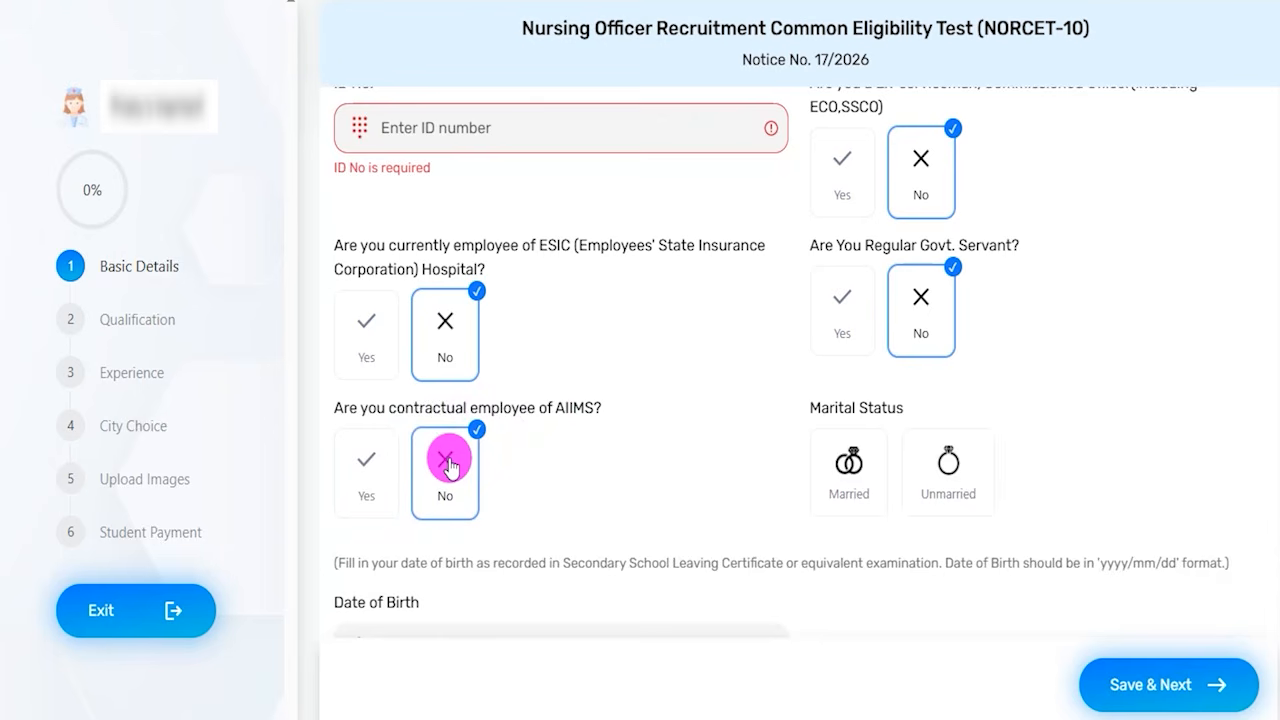
pyautogui.moveTo(820, 410); pyautogui.dragTo(887, 410)
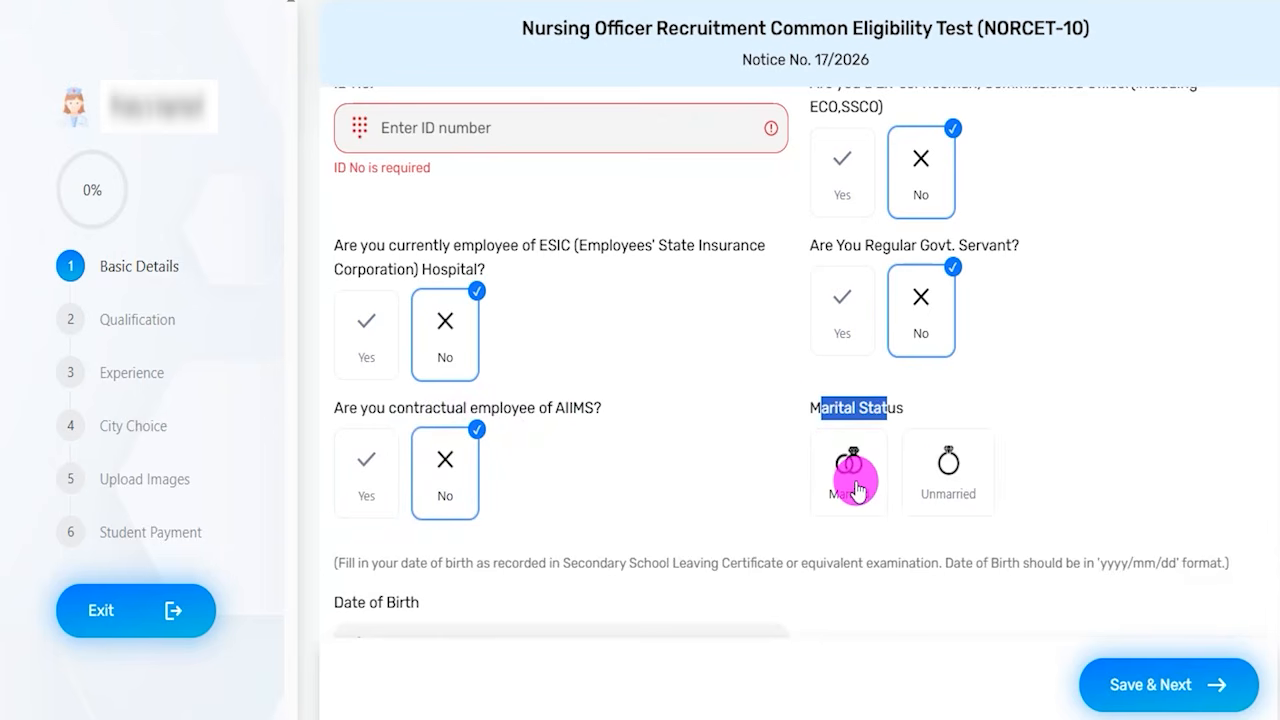
pyautogui.click(930, 477)
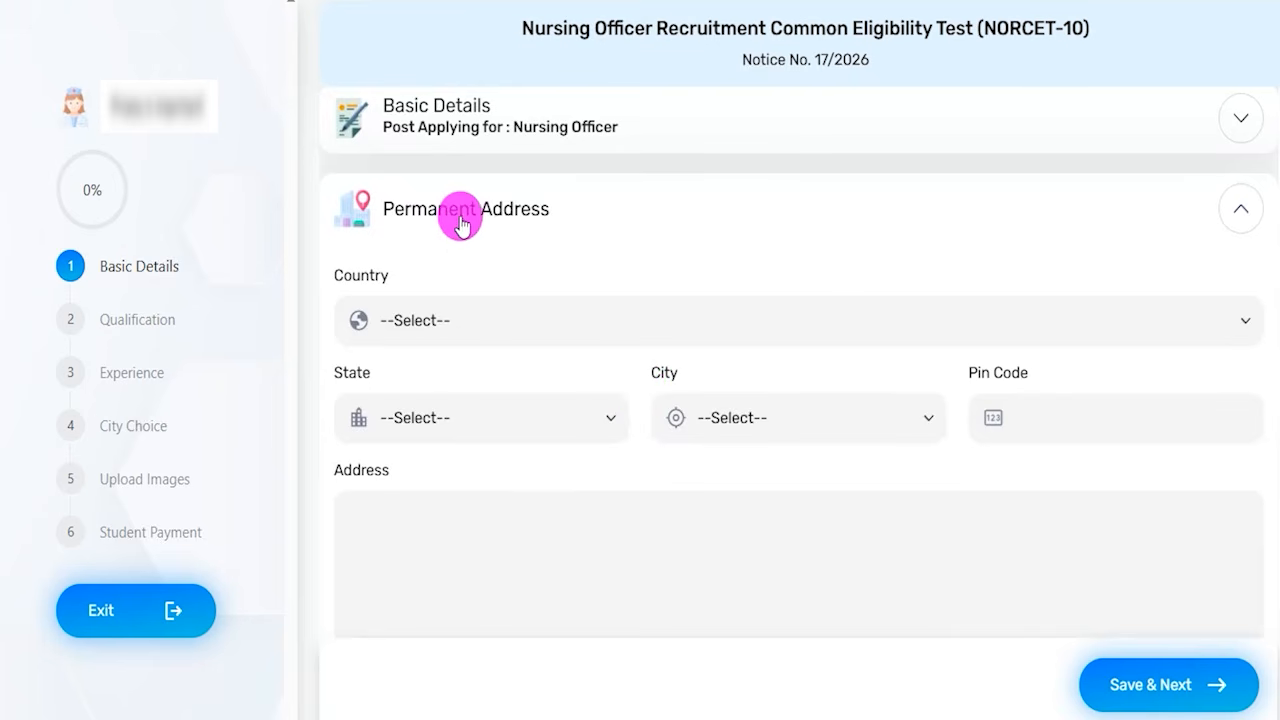
# - Examine the country, state, city, pin code and address entries of the Permanent Address section
pyautogui.click(471, 322)
pyautogui.click(447, 421)
pyautogui.click(725, 421)
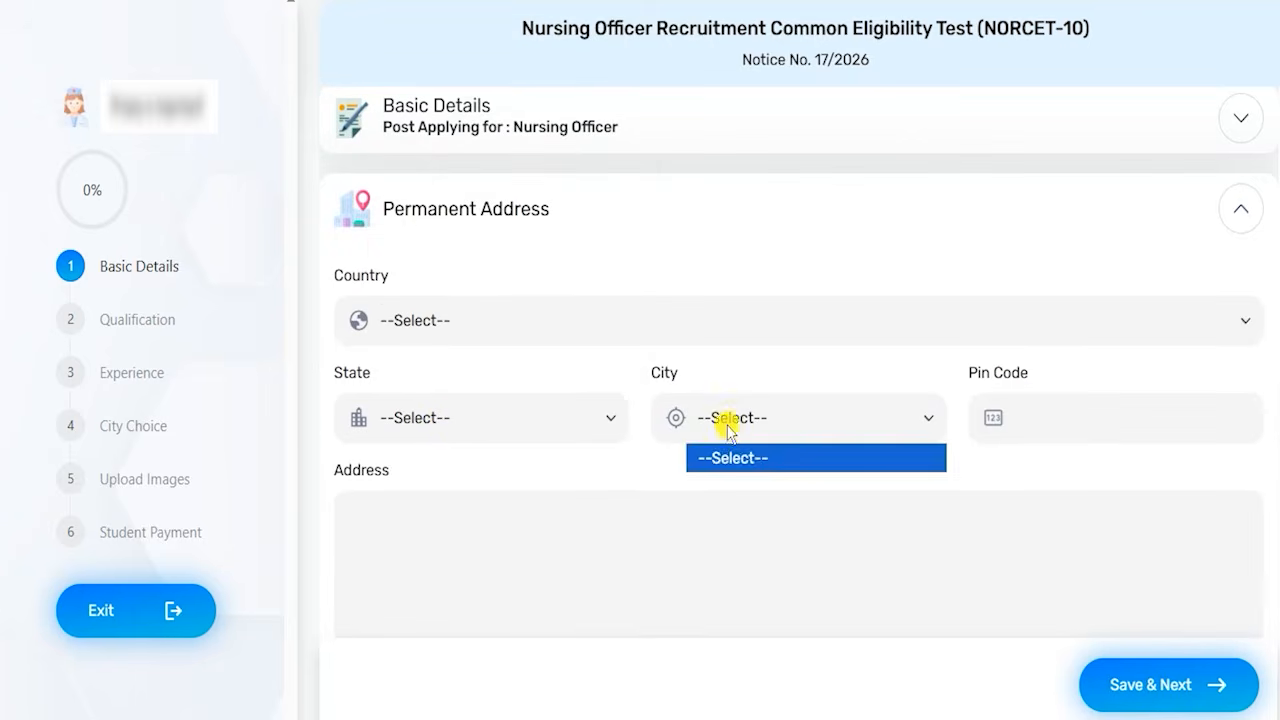
pyautogui.click(1029, 413)
pyautogui.click(531, 511)
pyautogui.scroll(-2, 527, 510)
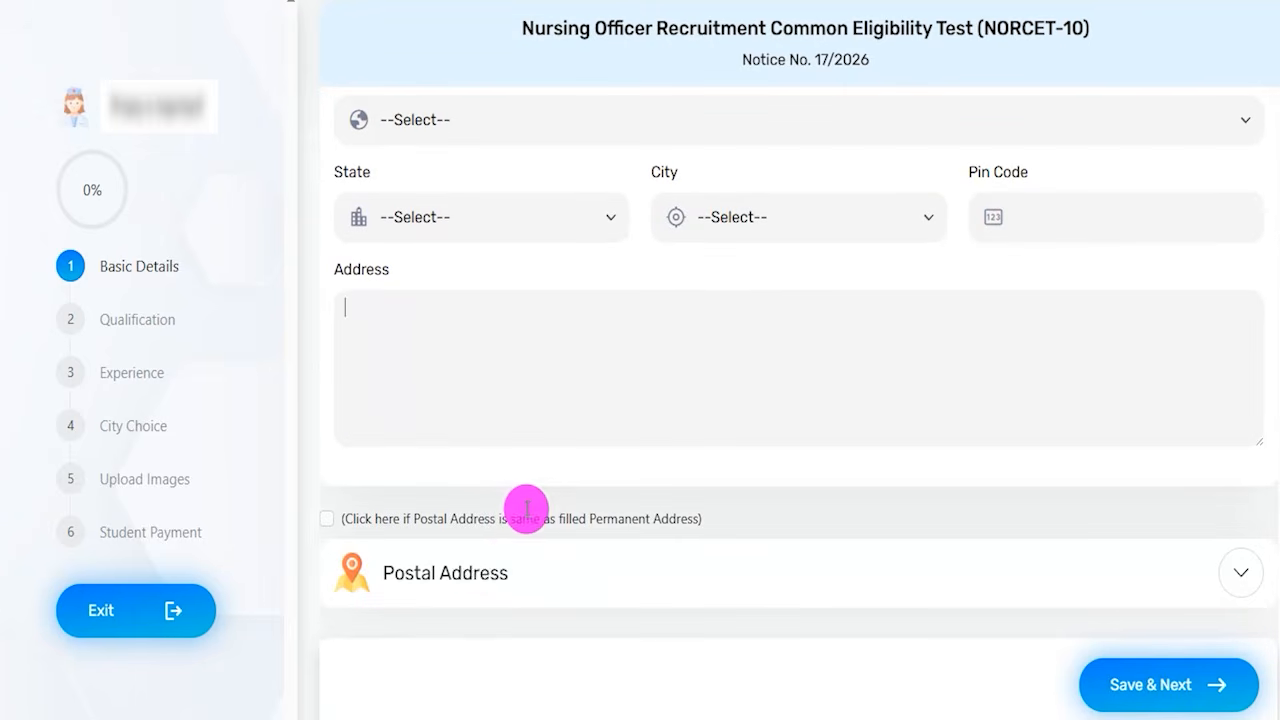
# - Open the Postal Address section and examine its country, state, city and address entries
pyautogui.click(491, 571)
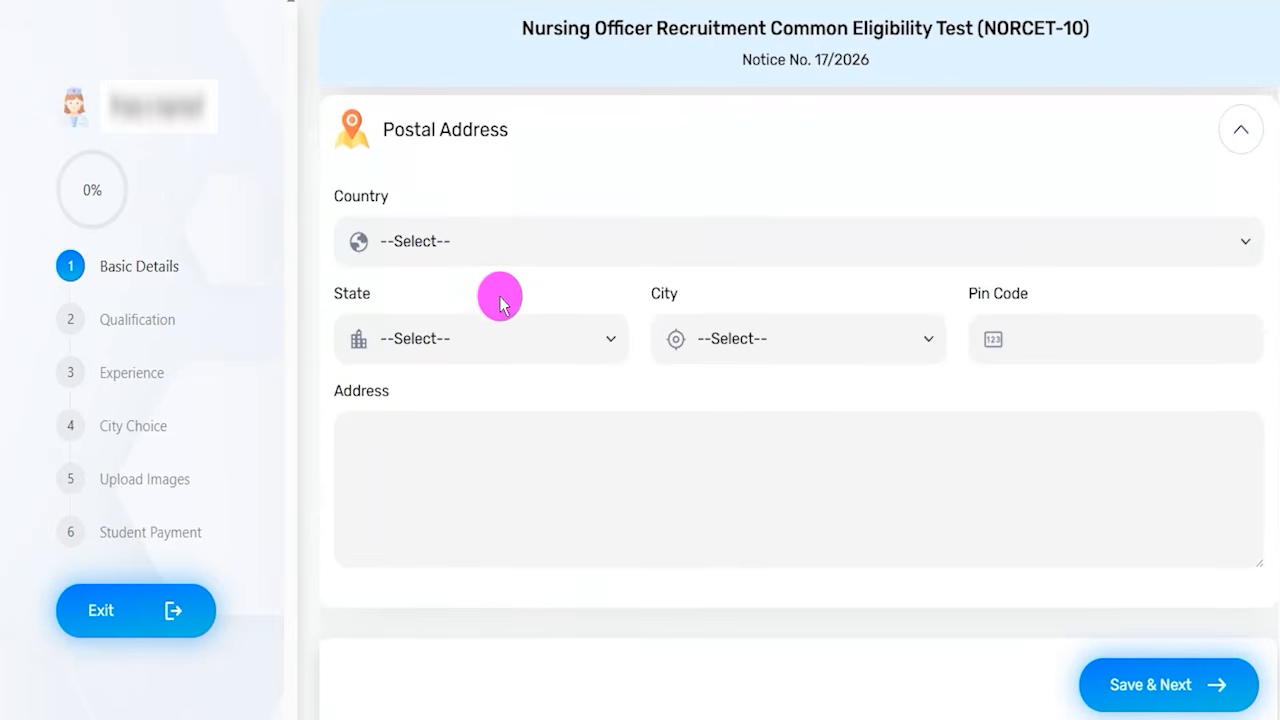
pyautogui.click(491, 244)
pyautogui.click(469, 342)
pyautogui.click(735, 340)
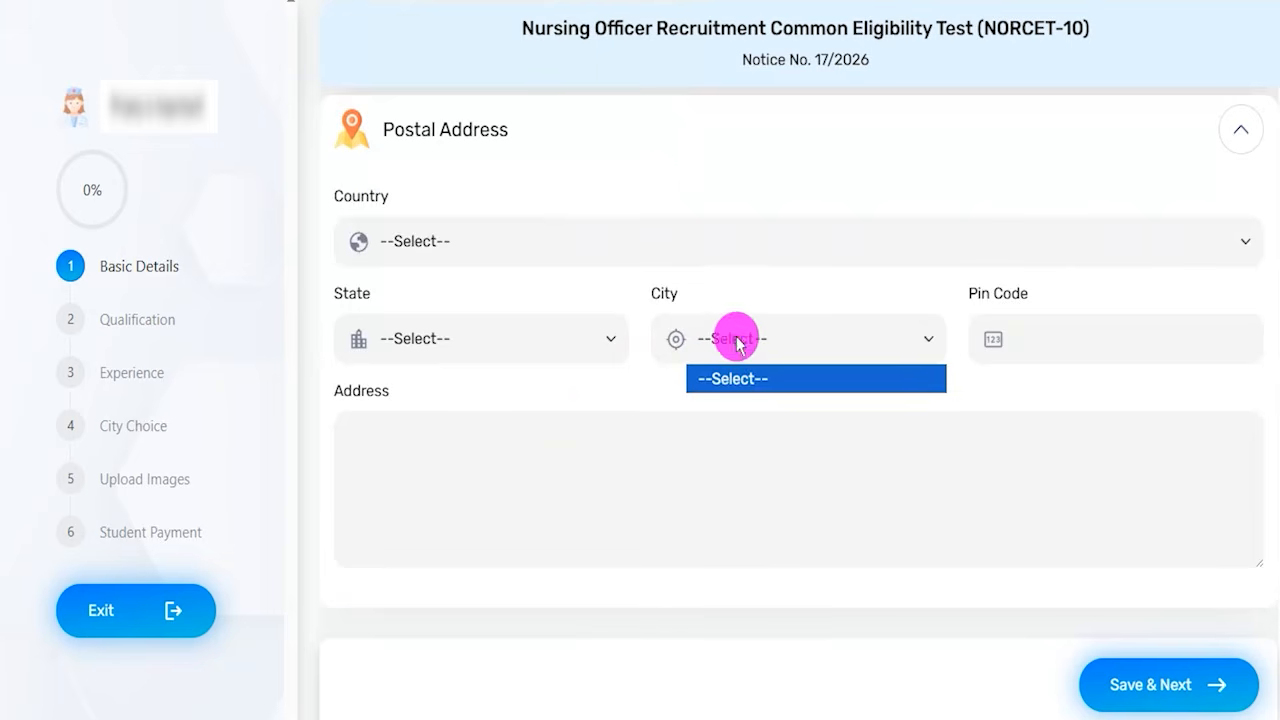
pyautogui.click(549, 466)
pyautogui.scroll(2, 549, 468)
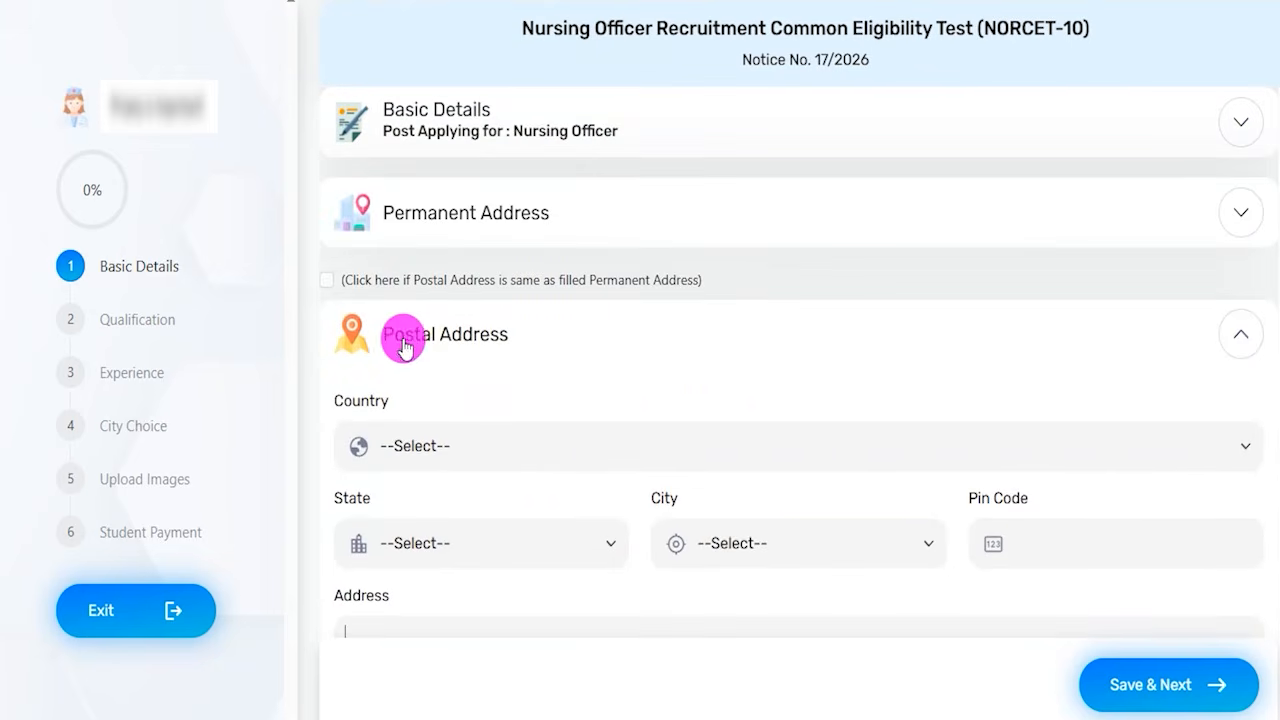
pyautogui.click(486, 334)
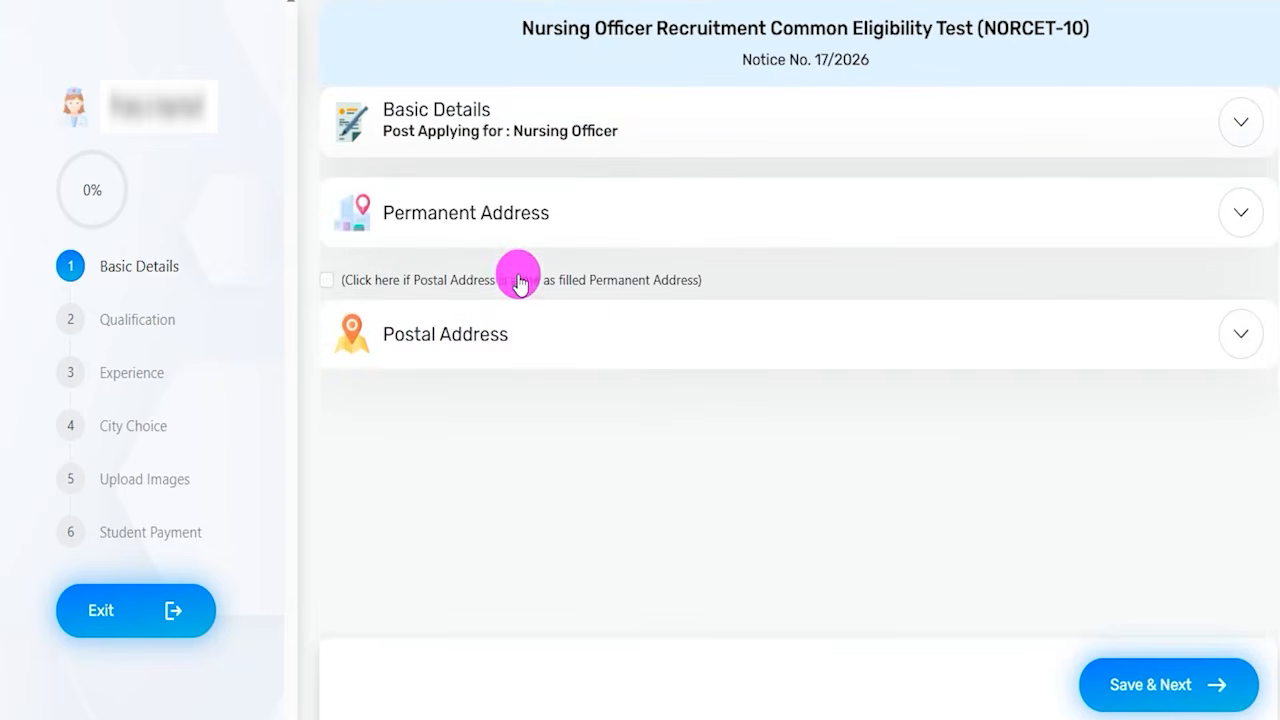
pyautogui.click(476, 325)
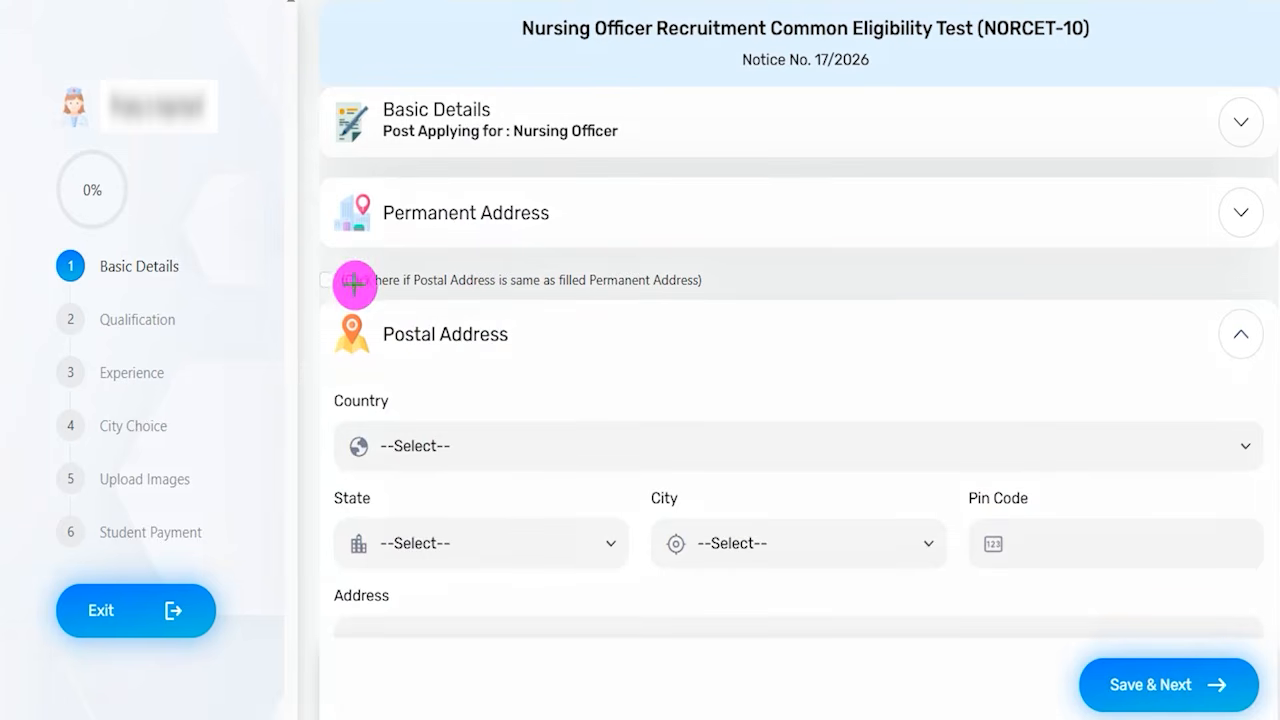
pyautogui.moveTo(331, 282); pyautogui.dragTo(376, 228)
pyautogui.moveTo(401, 353); pyautogui.dragTo(503, 345)
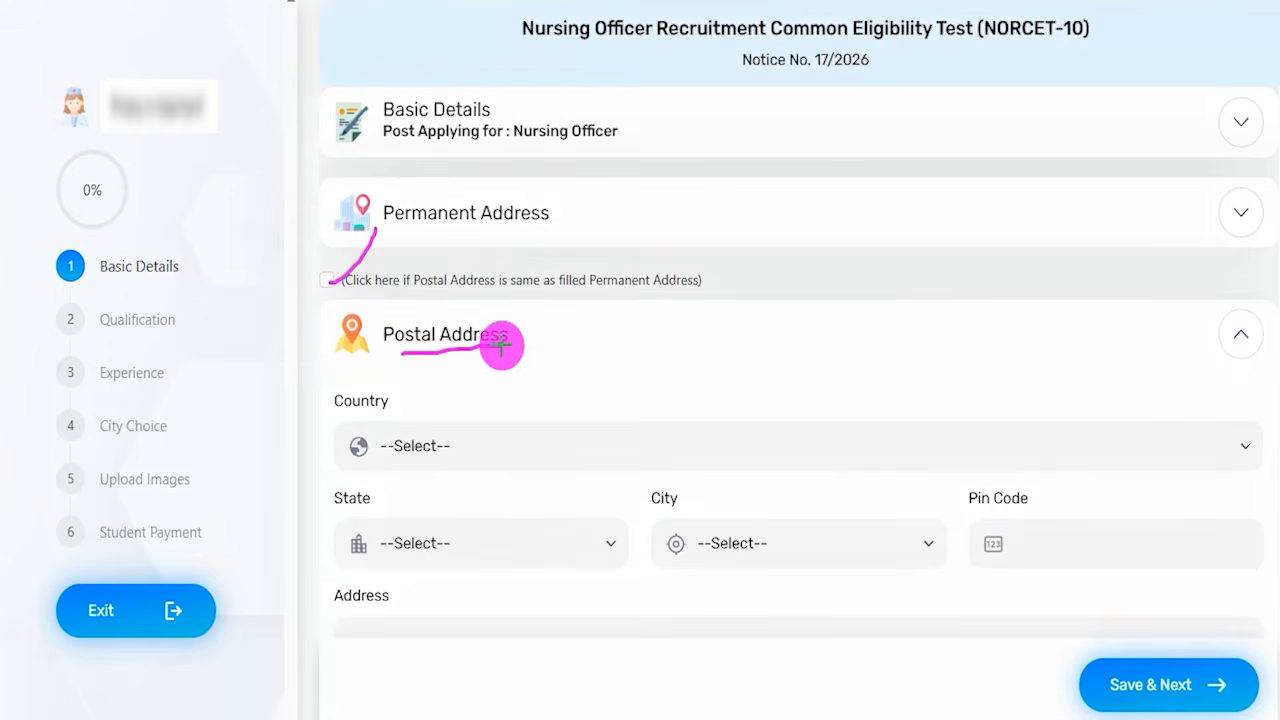
pyautogui.moveTo(434, 229); pyautogui.dragTo(542, 229)
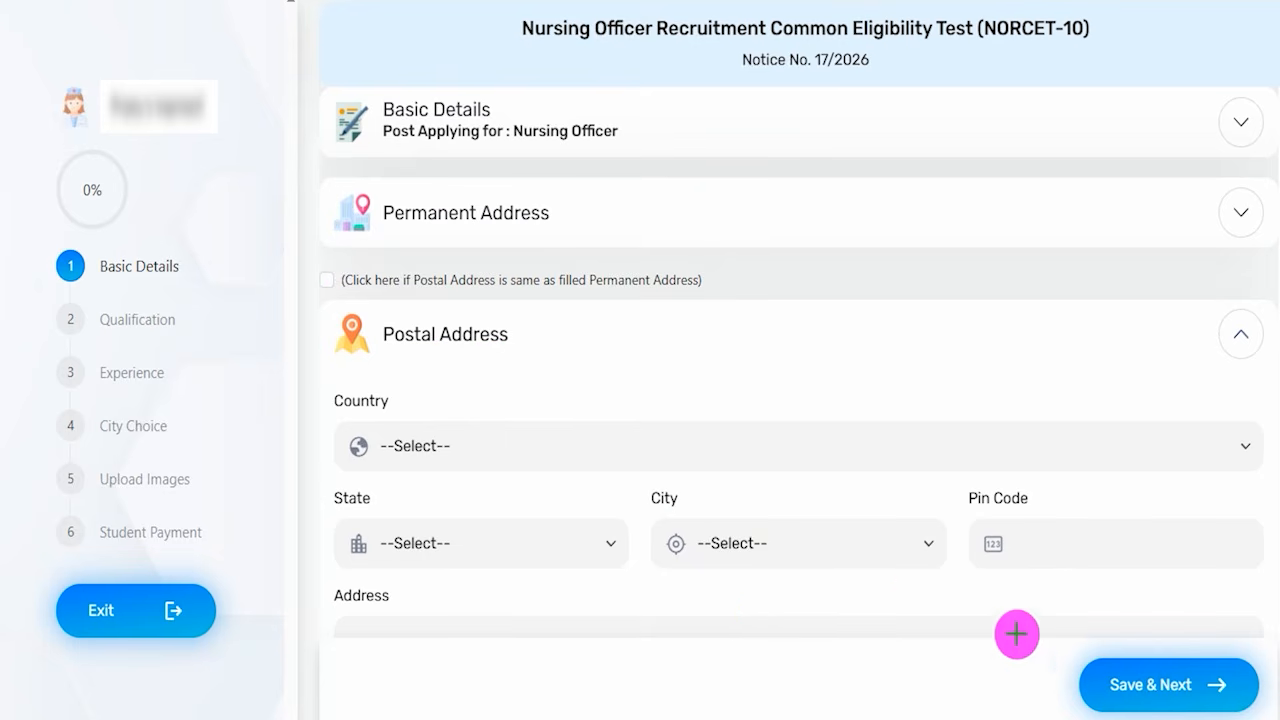
pyautogui.moveTo(917, 577)
pyautogui.mouseDown()
pyautogui.moveTo(1028, 651)
pyautogui.moveTo(1087, 665)
pyautogui.mouseUp()
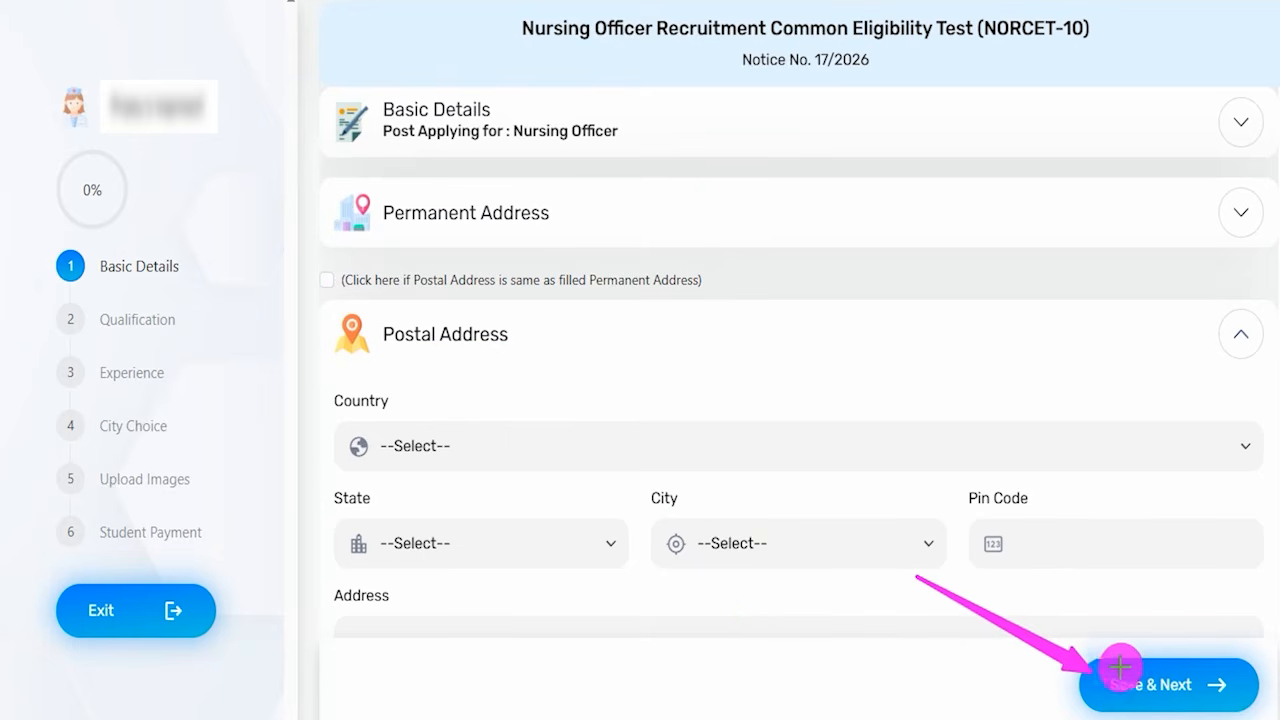
# - Save the Basic Details section and continue to Qualification
pyautogui.click(1158, 668)
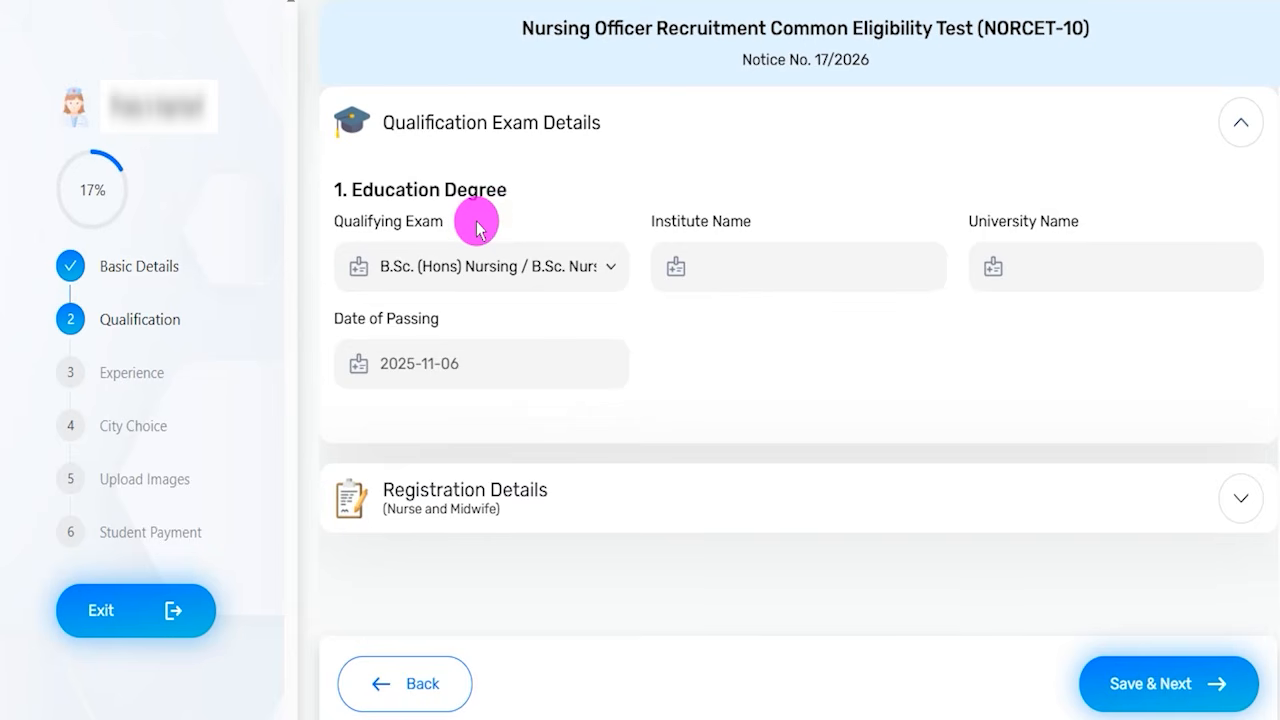
pyautogui.moveTo(594, 139); pyautogui.dragTo(630, 93)
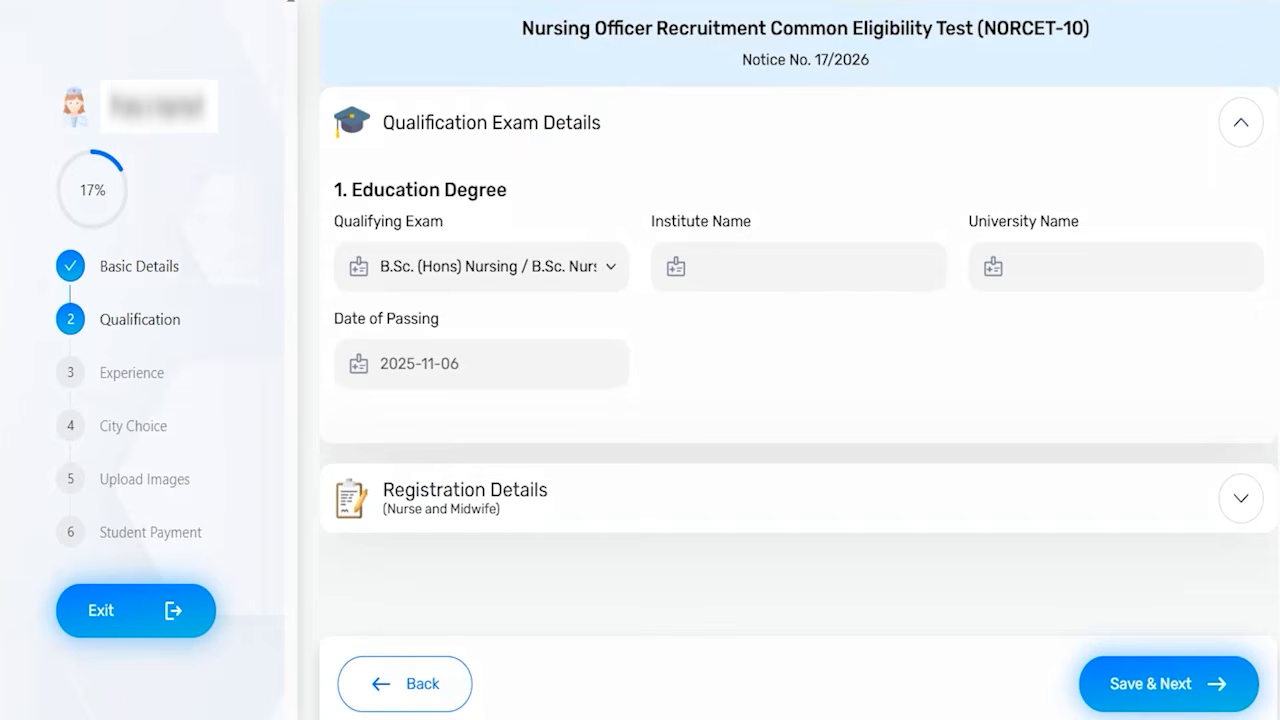
# - Examine the Qualifying Exam choices and the Registered as choices under Registration Details, and return to Qualification Exam Details
pyautogui.click(490, 268)
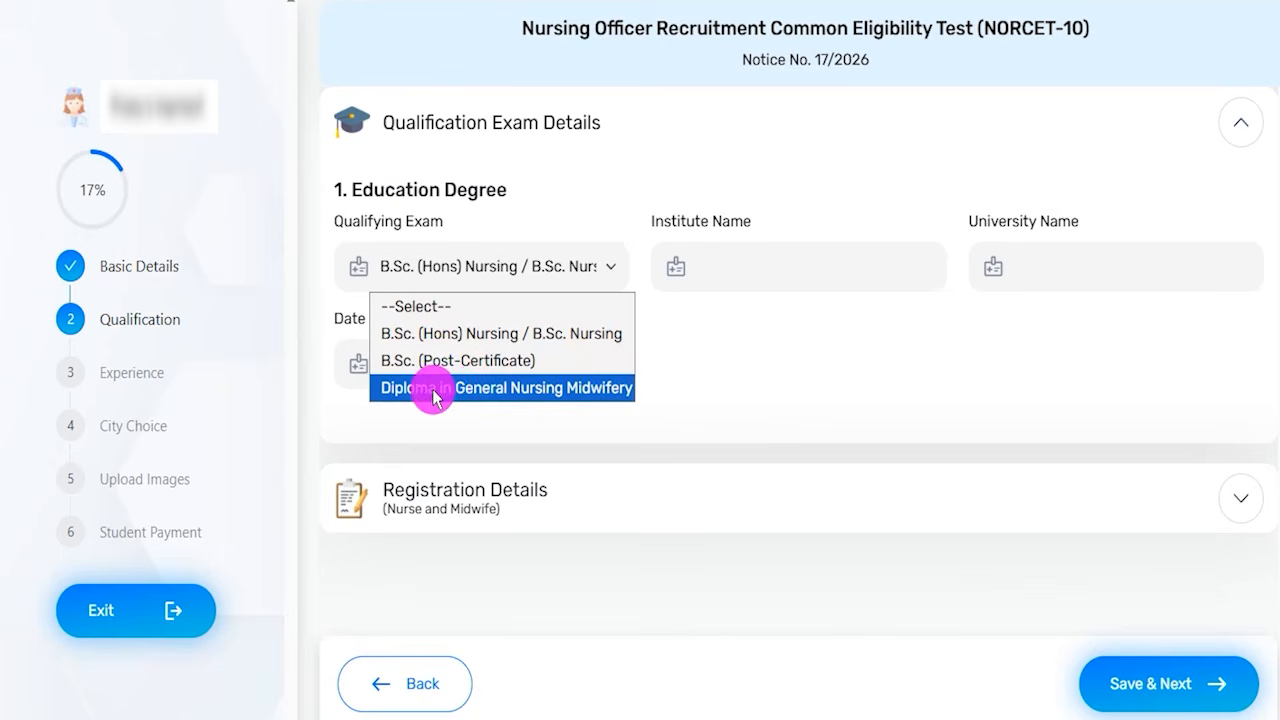
pyautogui.click(563, 489)
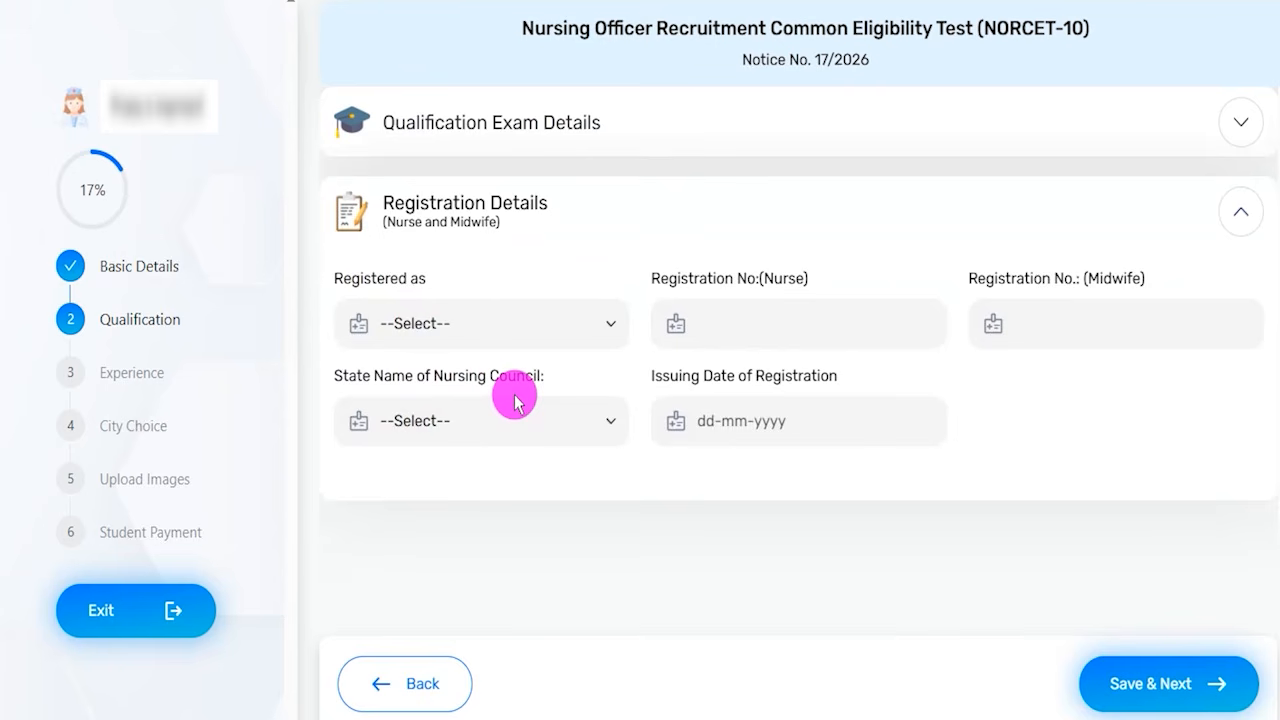
pyautogui.click(429, 326)
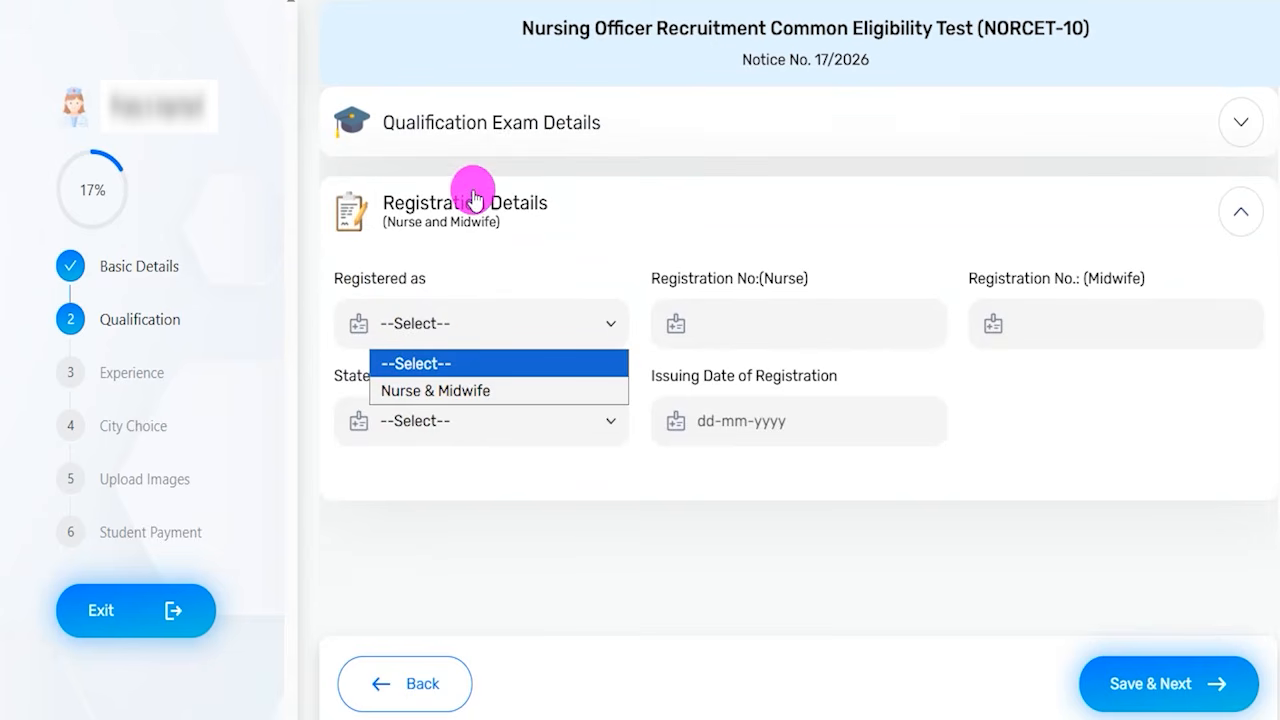
pyautogui.click(493, 125)
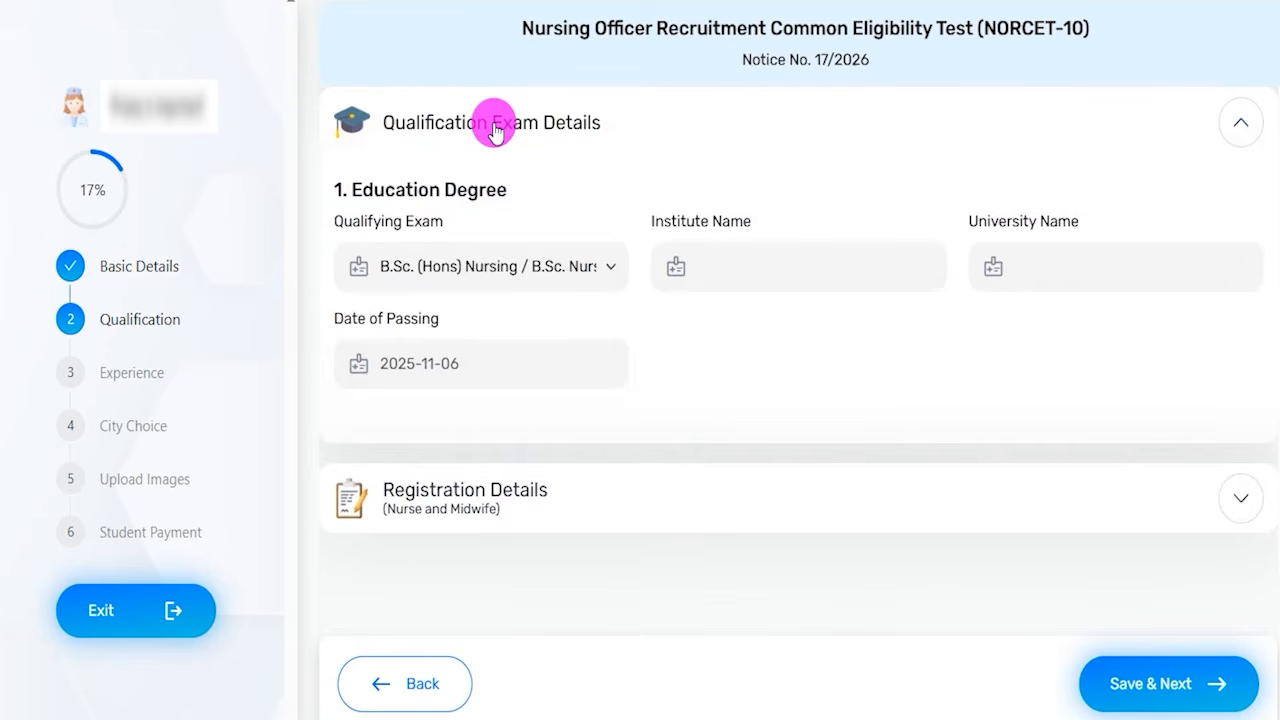
# - Select B.Sc. (Hons) Nursing / B.Sc. Nursing as the Qualifying Exam and examine the institute, university and date of passing fields
pyautogui.click(475, 278)
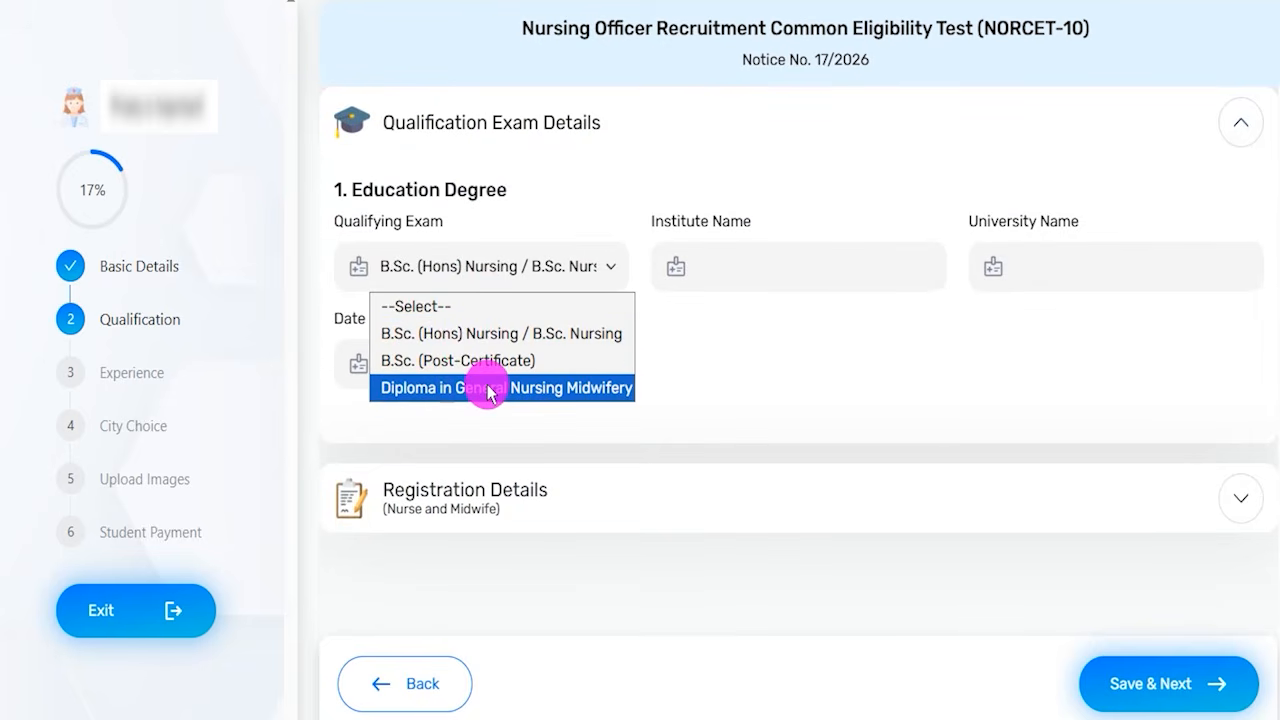
pyautogui.click(460, 333)
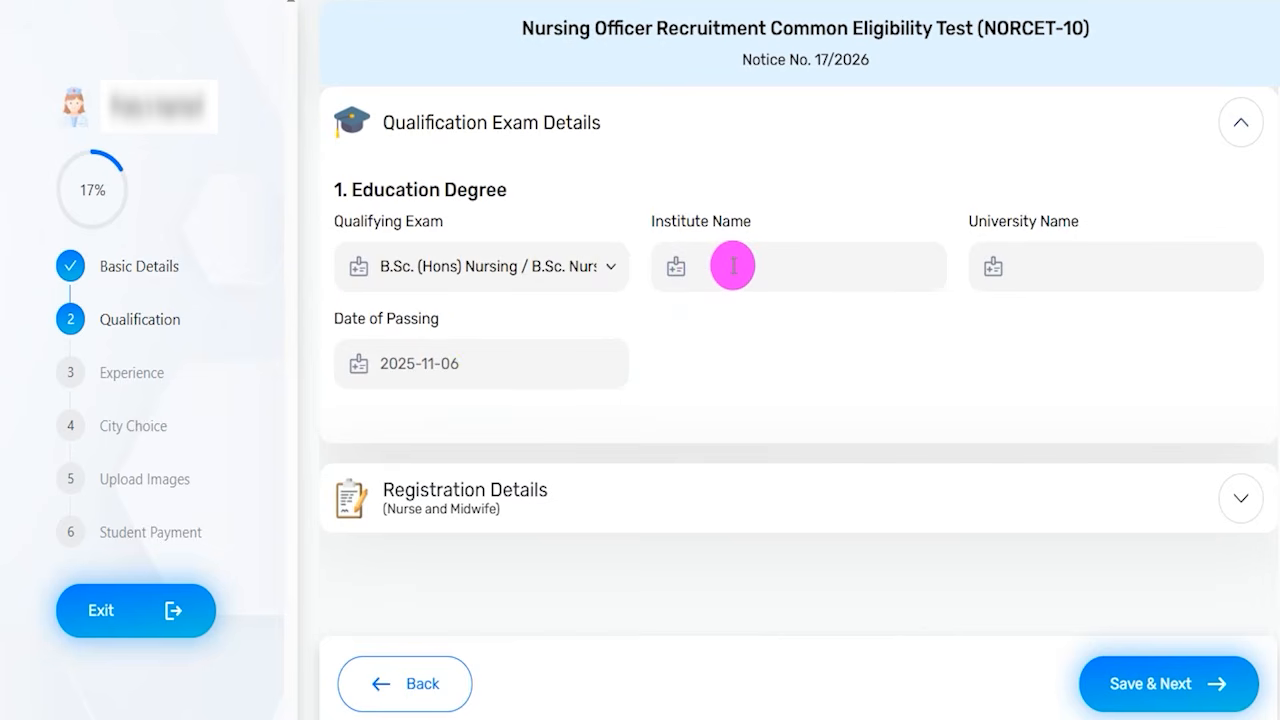
pyautogui.click(1040, 268)
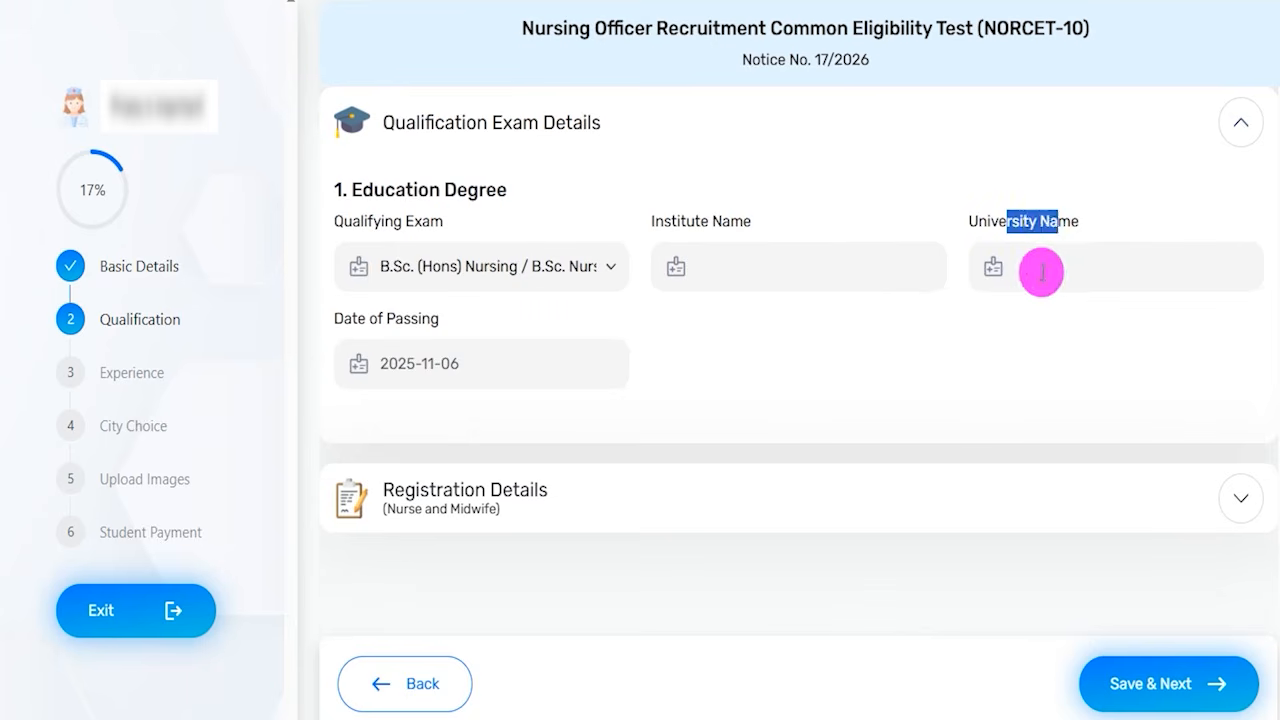
pyautogui.click(432, 362)
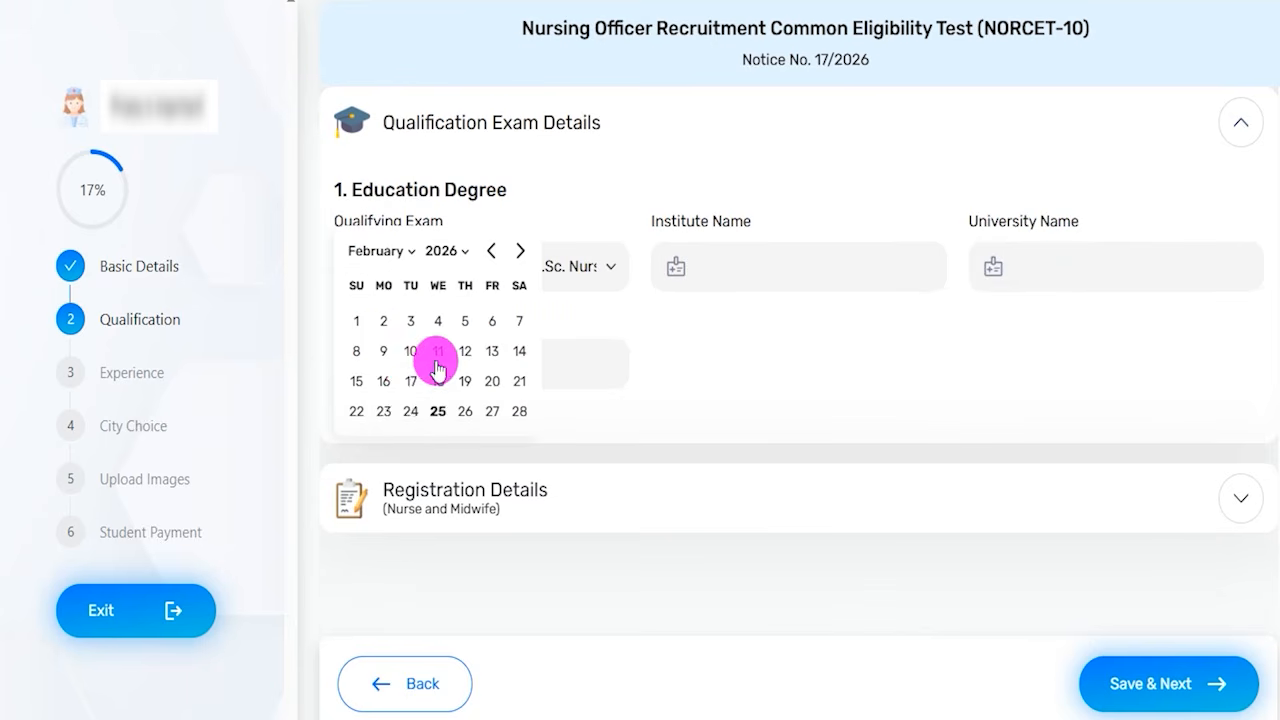
pyautogui.click(708, 410)
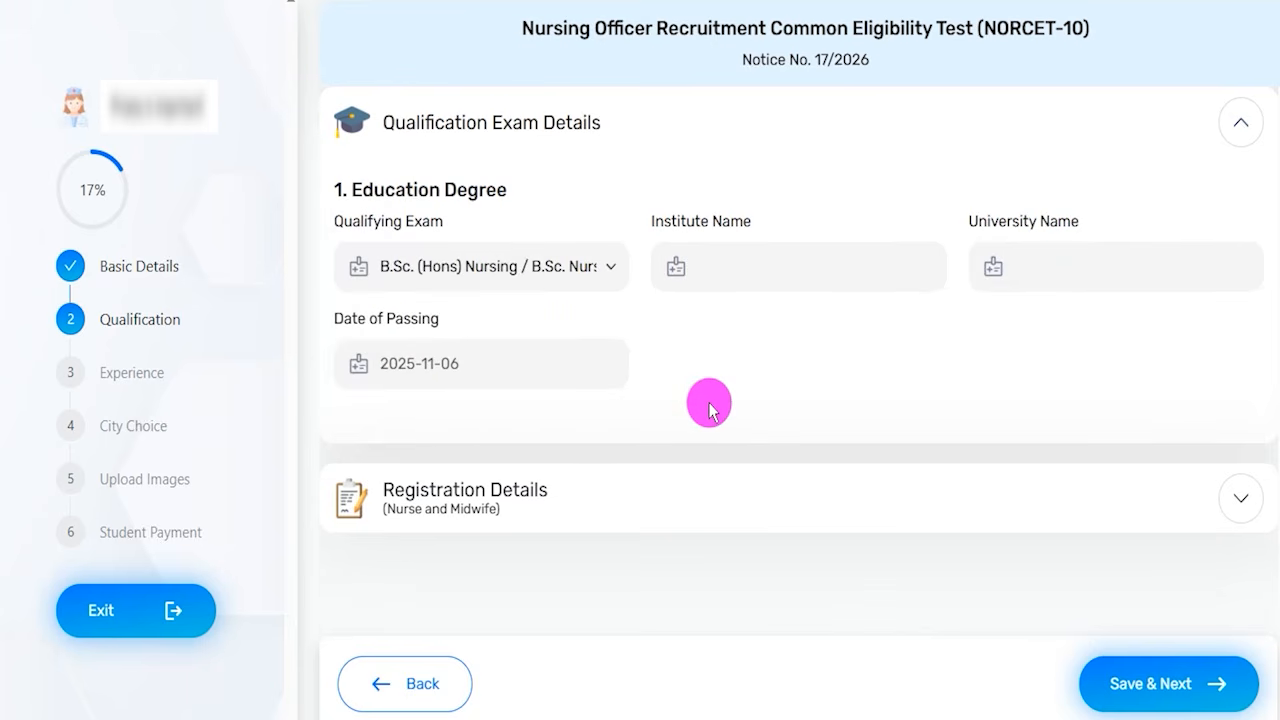
# - Set Registered as to Nurse & Midwife under Registration Details and examine the nurse and midwife registration number fields
pyautogui.click(520, 500)
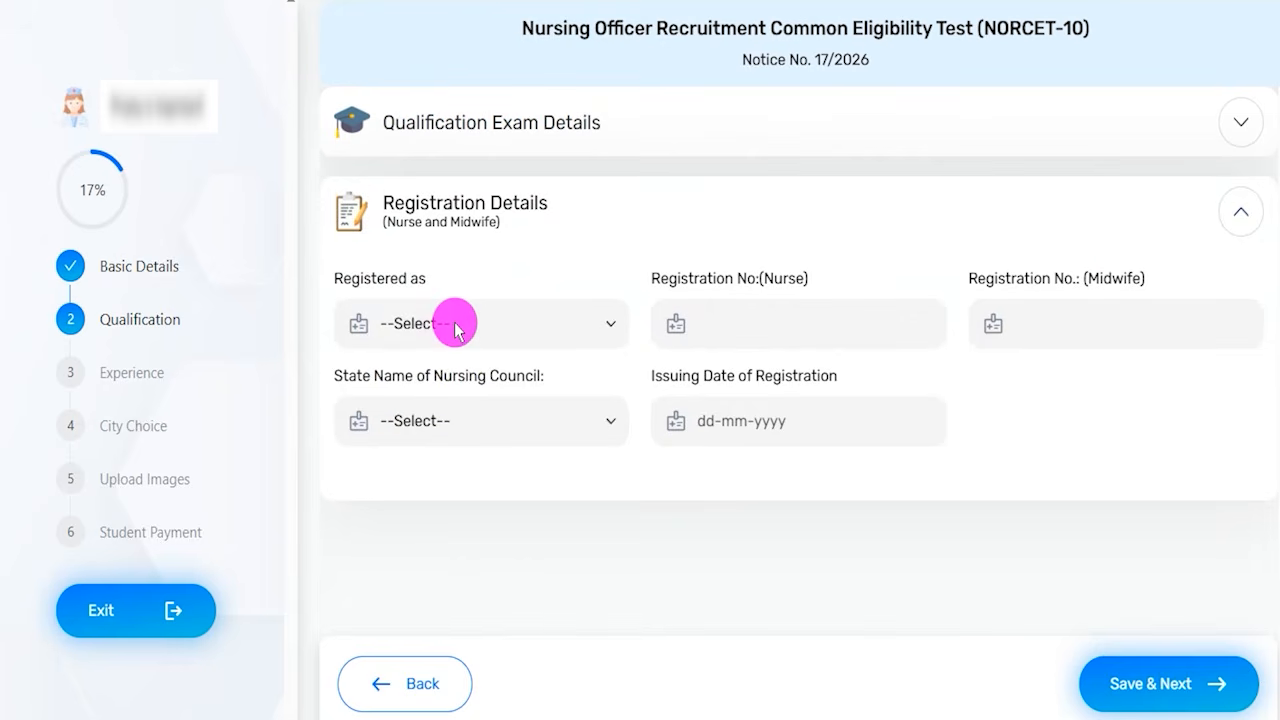
pyautogui.click(457, 330)
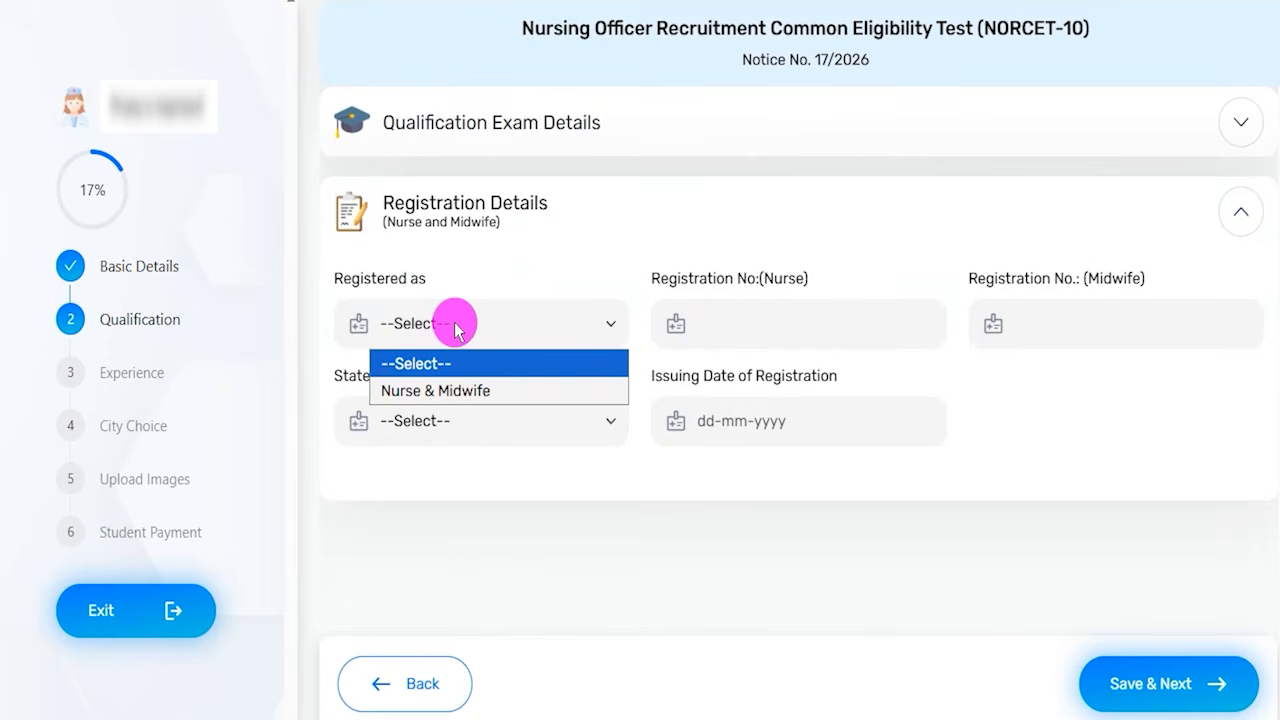
pyautogui.click(445, 397)
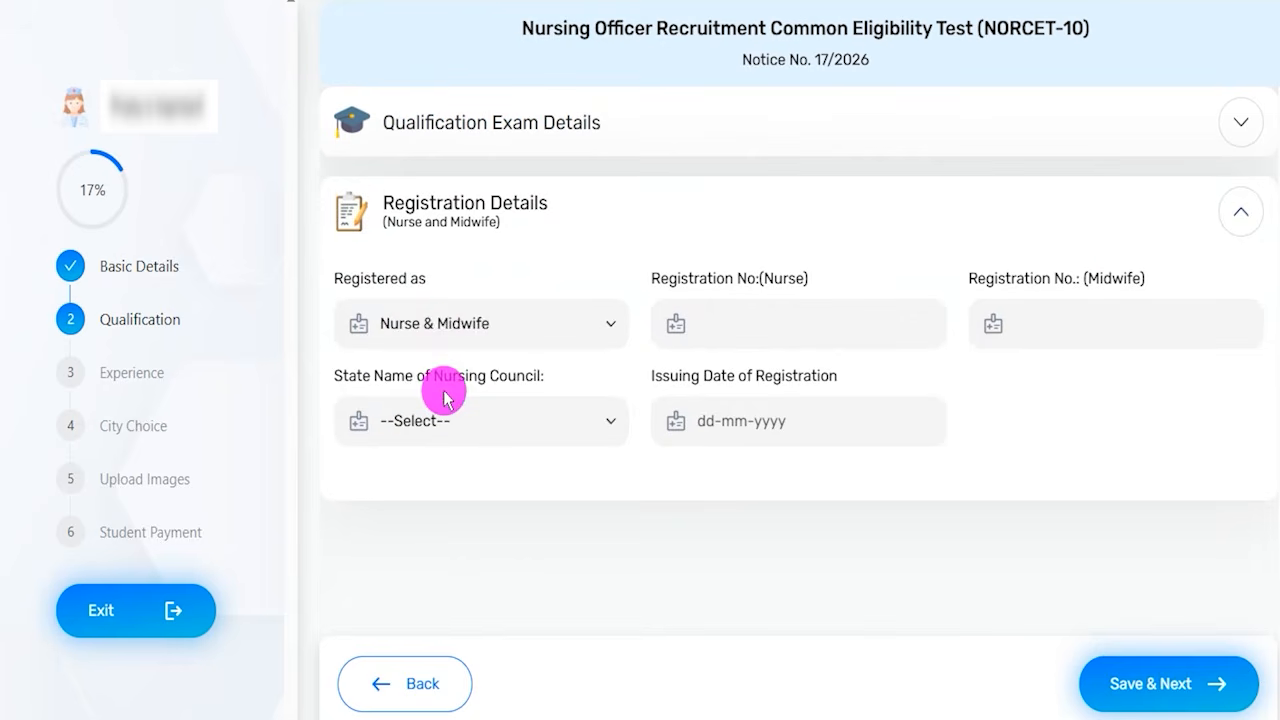
pyautogui.moveTo(677, 278); pyautogui.dragTo(757, 306)
pyautogui.click(749, 320)
pyautogui.moveTo(1030, 278); pyautogui.dragTo(1085, 283)
pyautogui.click(1043, 327)
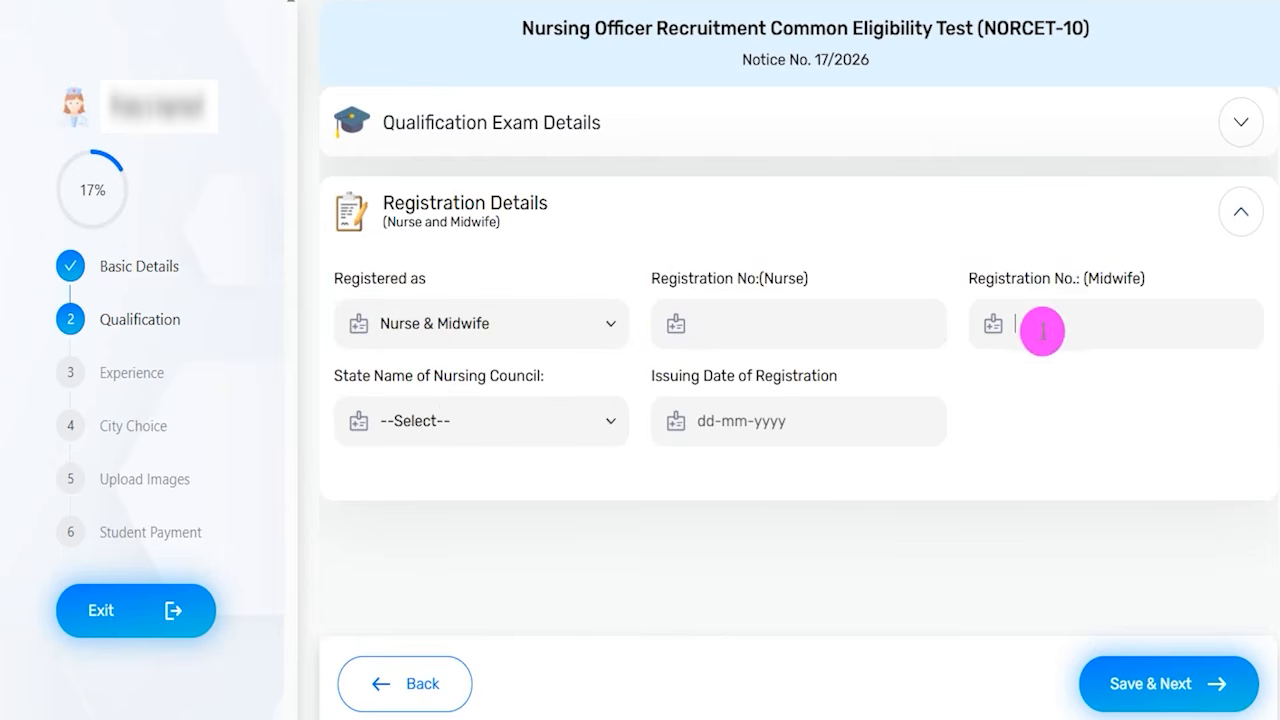
# - Choose Uttar Pradesh as the nursing council's state and open the calendar for the issuing date of registration
pyautogui.click(418, 428)
pyautogui.scroll(-5, 437, 314)
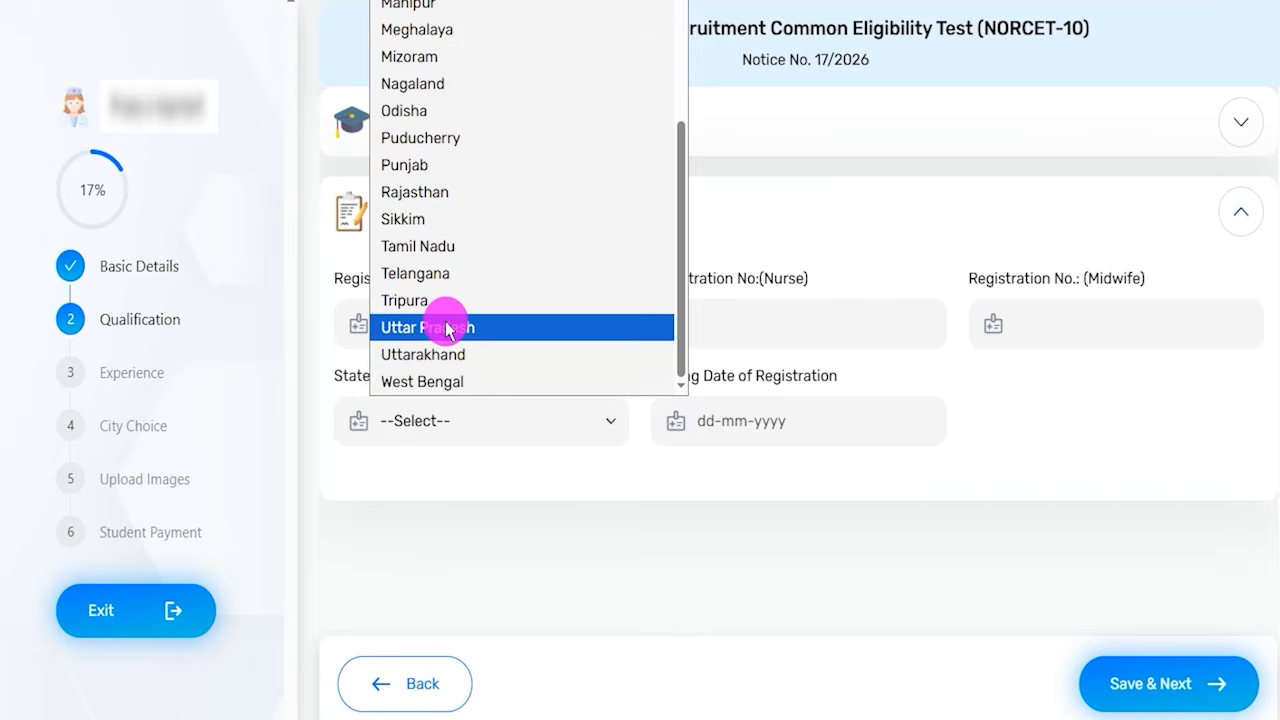
pyautogui.click(447, 325)
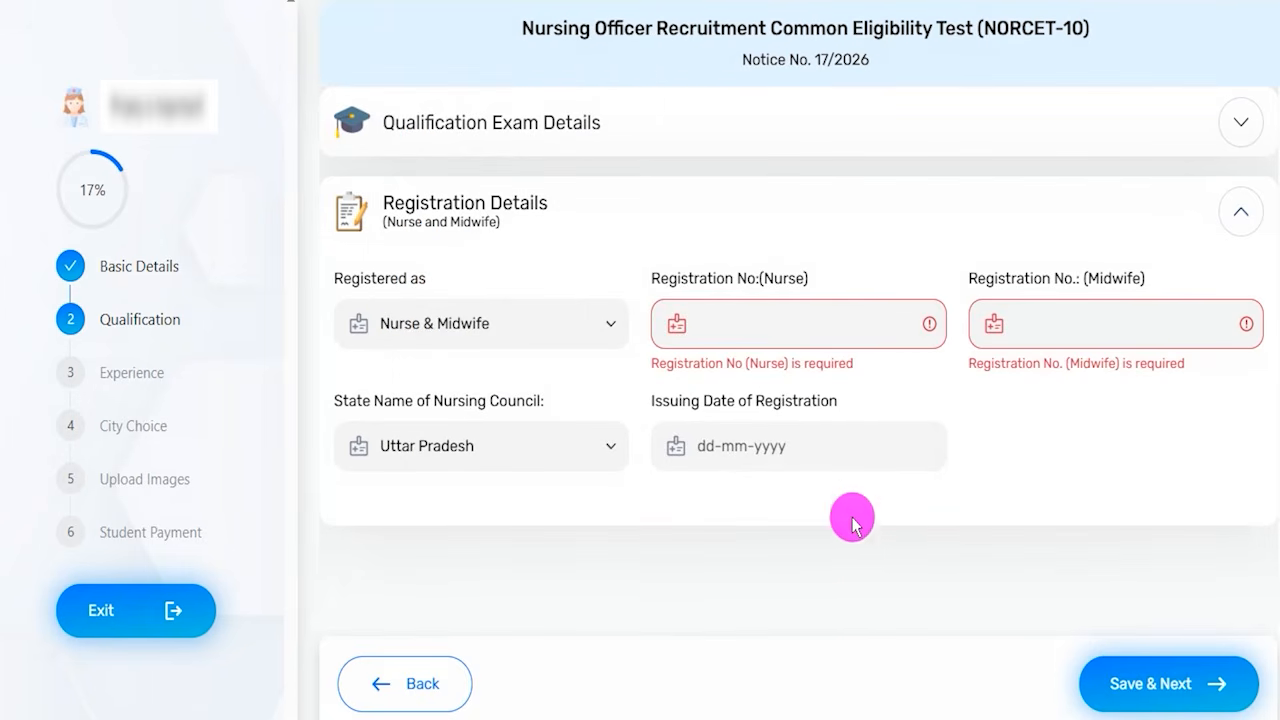
pyautogui.click(739, 447)
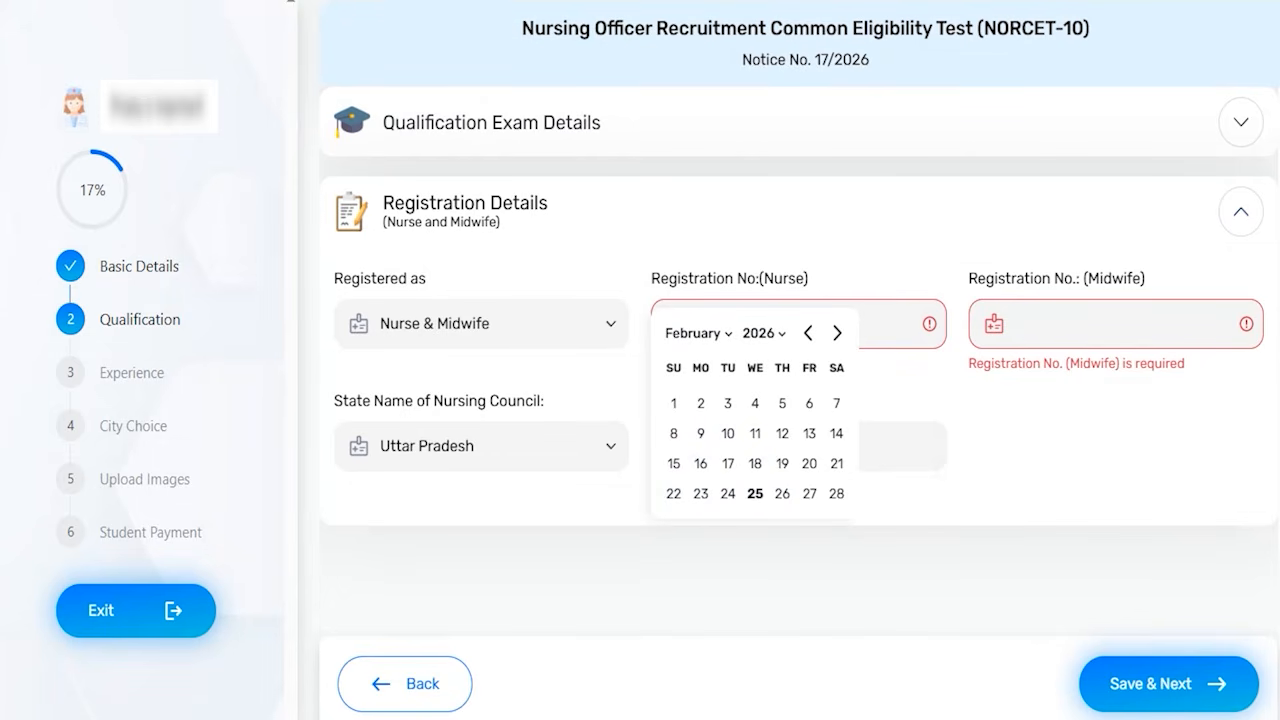
# - Save the Qualification section and continue to Experience
pyautogui.moveTo(789, 617); pyautogui.dragTo(1073, 672)
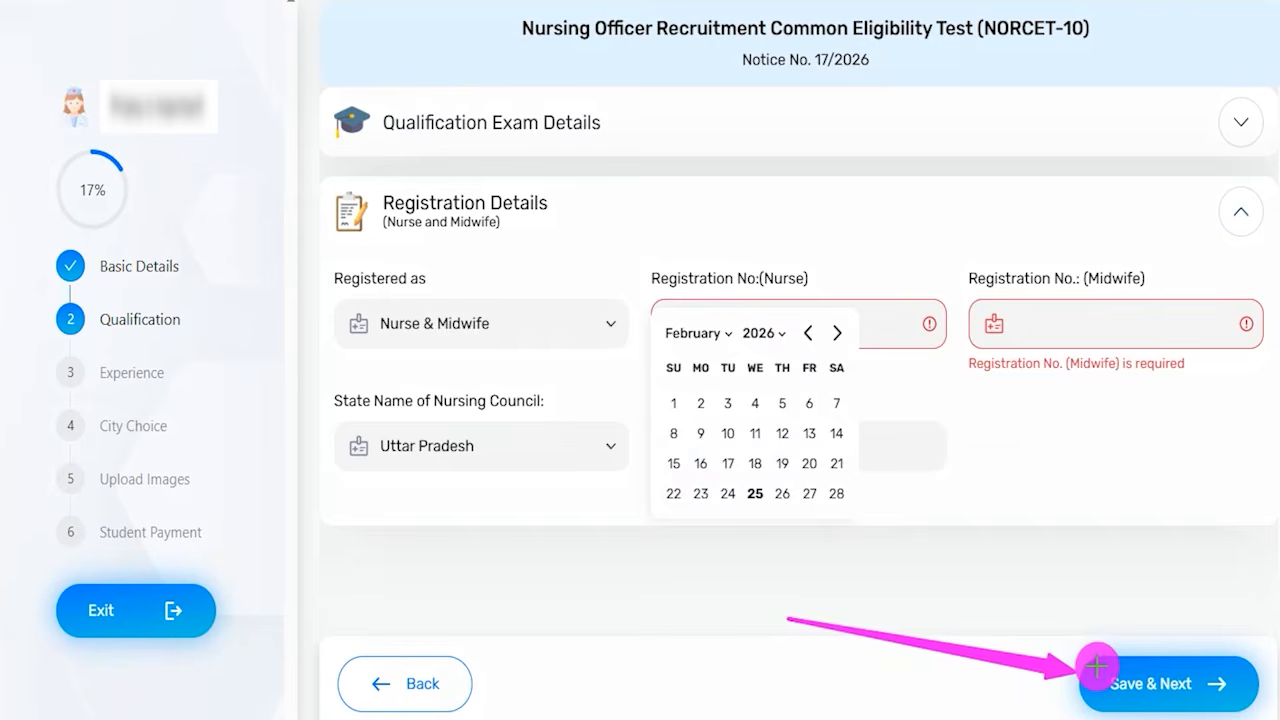
pyautogui.click(1097, 666)
pyautogui.moveTo(555, 134); pyautogui.dragTo(605, 76)
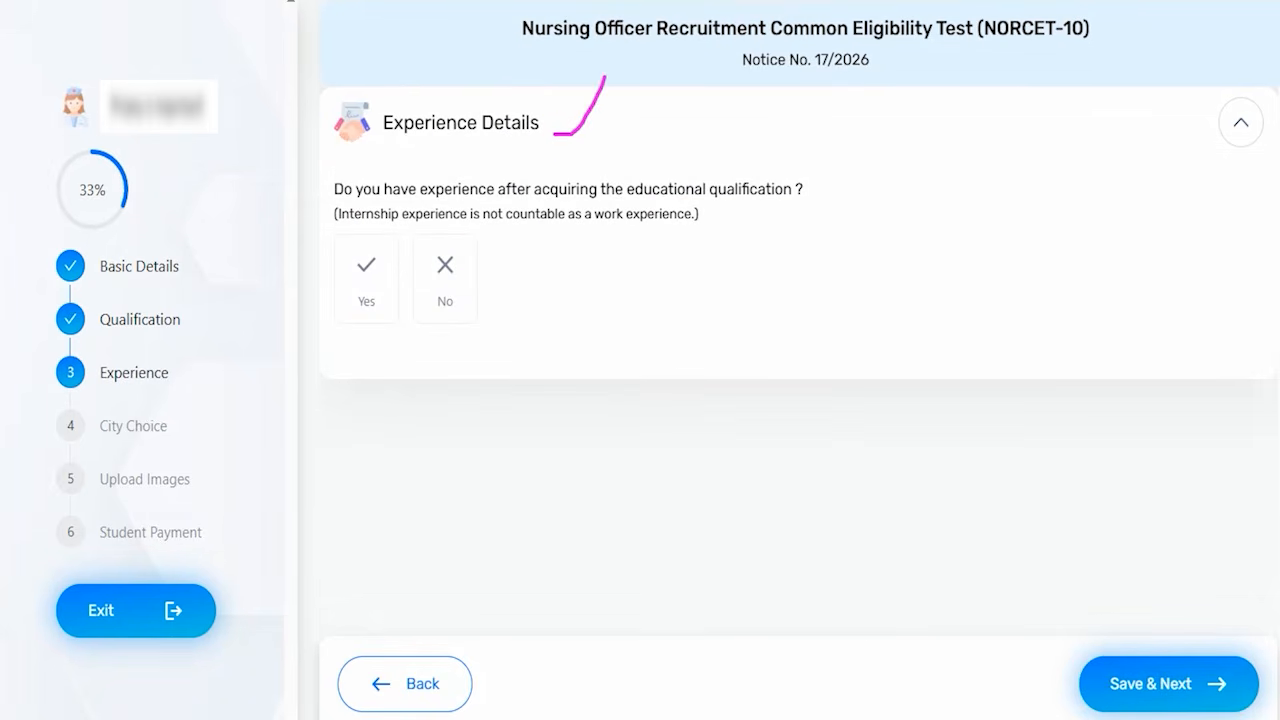
# - Answer Yes to having experience after the educational qualification and choose Other as the Organisation Name
pyautogui.click(369, 270)
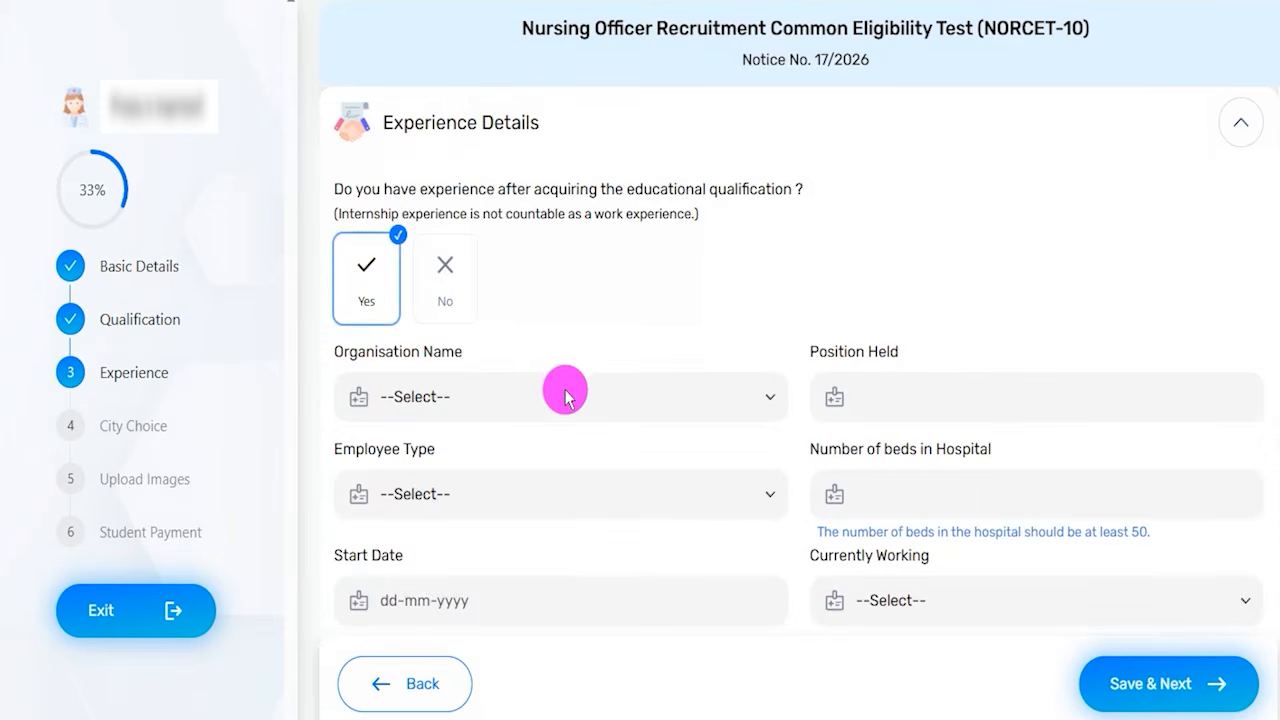
pyautogui.click(455, 400)
pyautogui.scroll(-2, 452, 290)
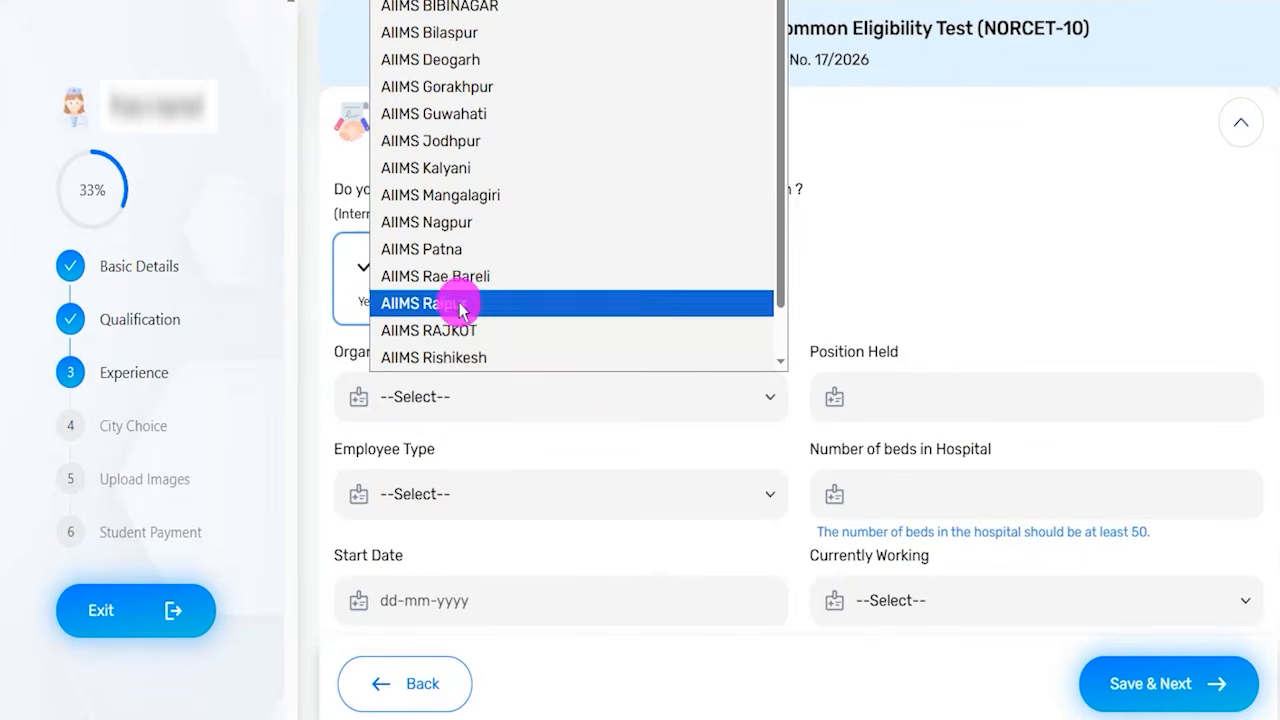
pyautogui.scroll(2, 458, 280)
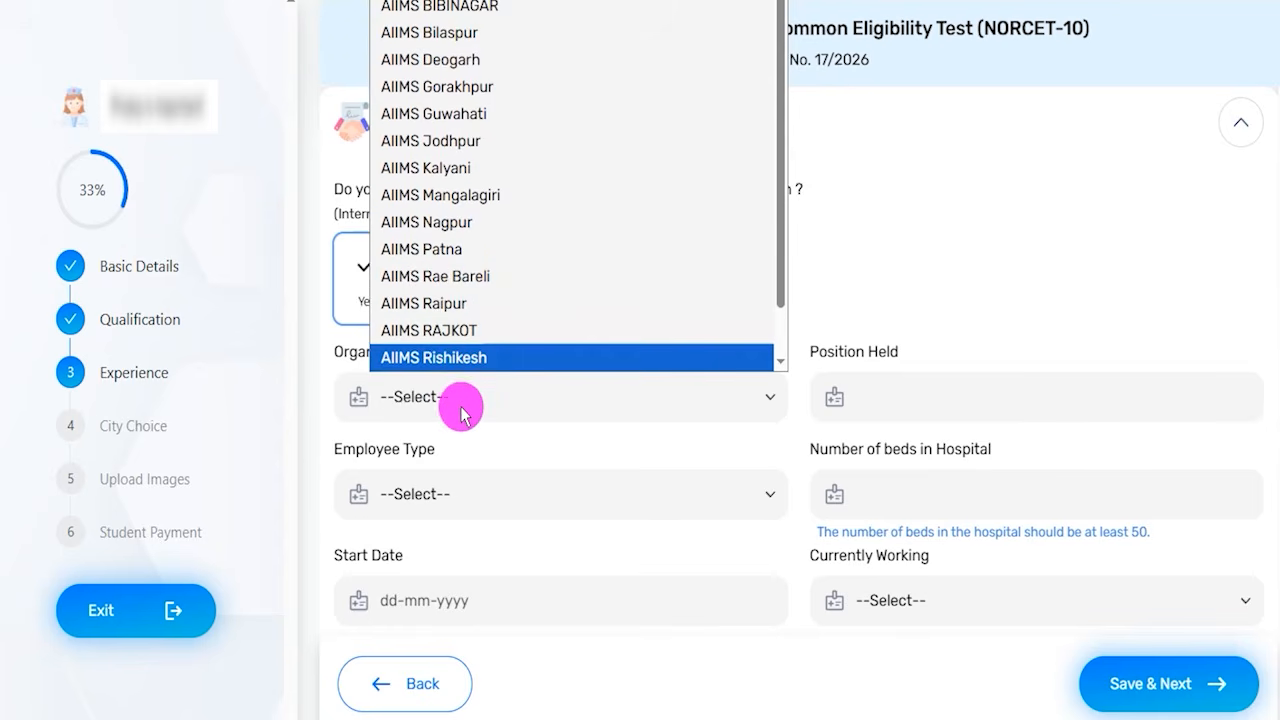
pyautogui.scroll(-1, 440, 337)
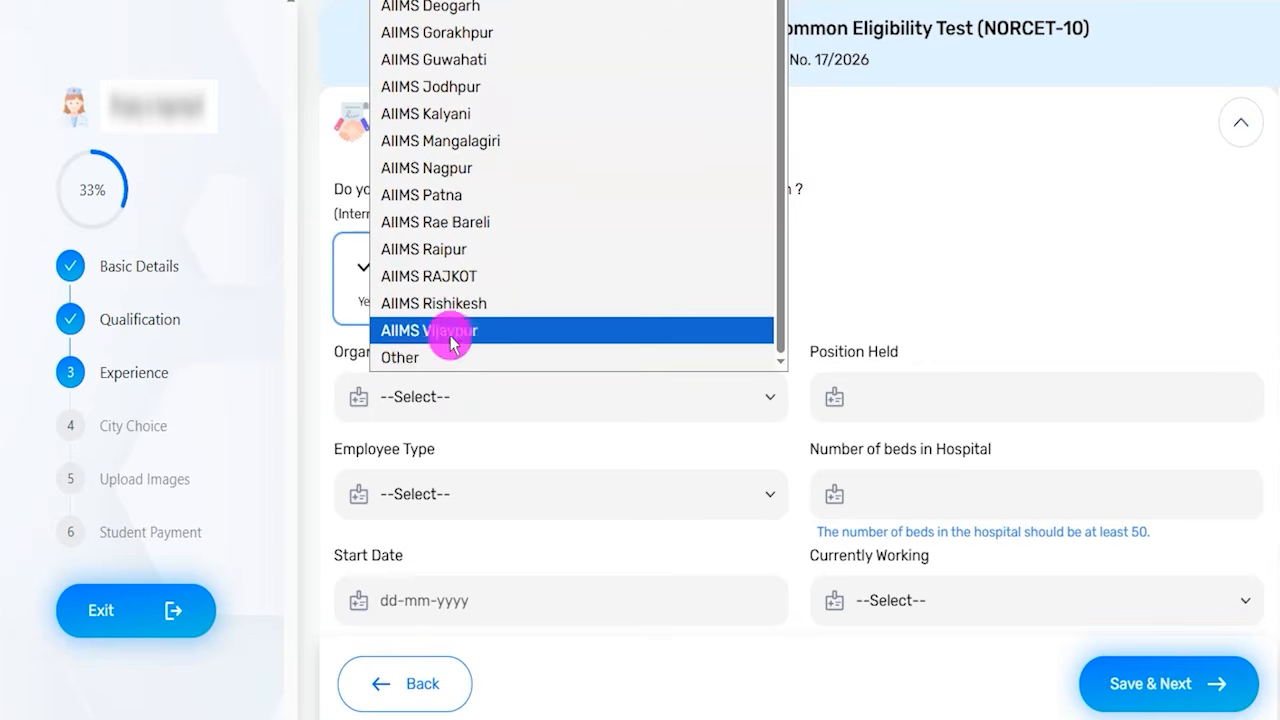
pyautogui.click(420, 360)
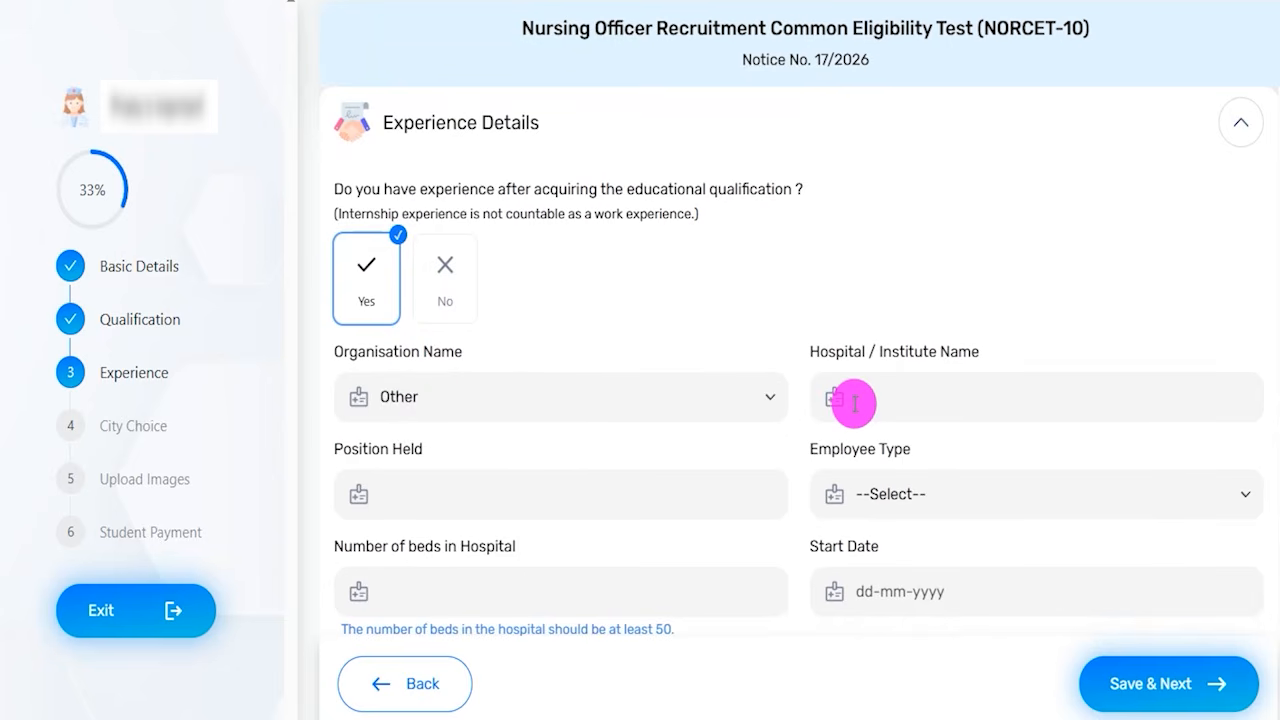
# - Set the Employee Type to Regular and examine the position held, number of beds and start date fields
pyautogui.click(425, 488)
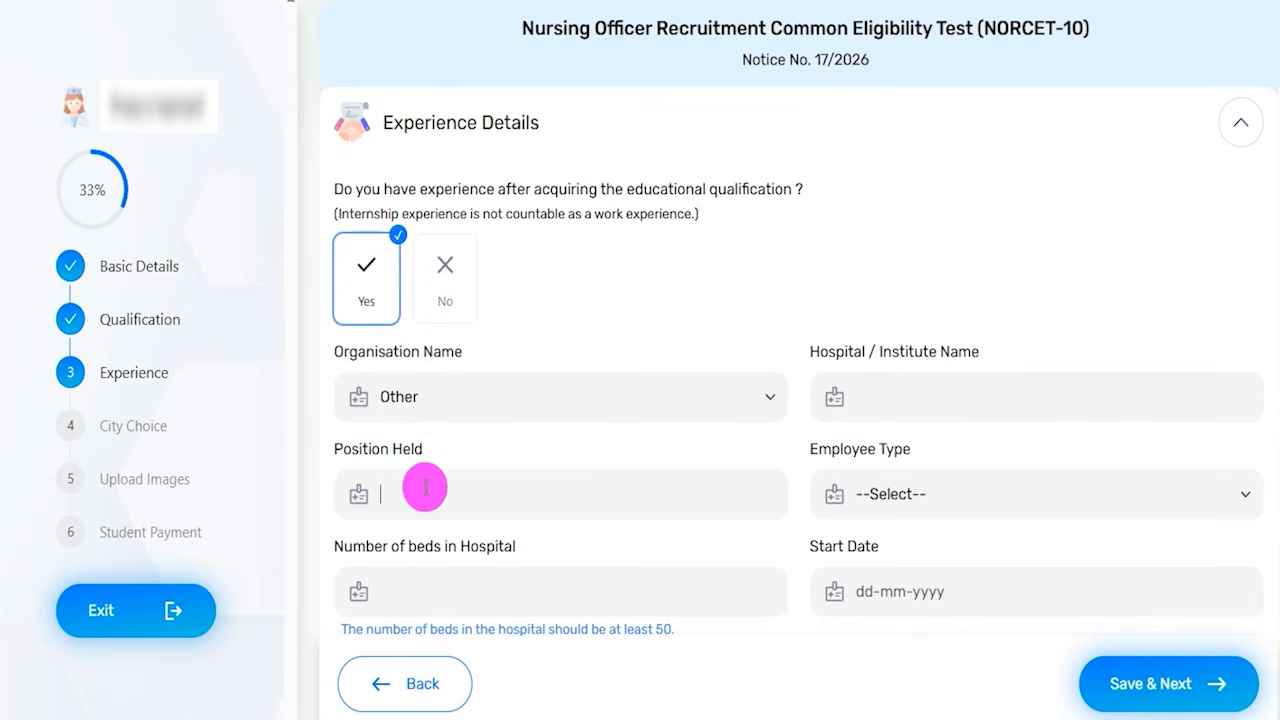
pyautogui.click(884, 497)
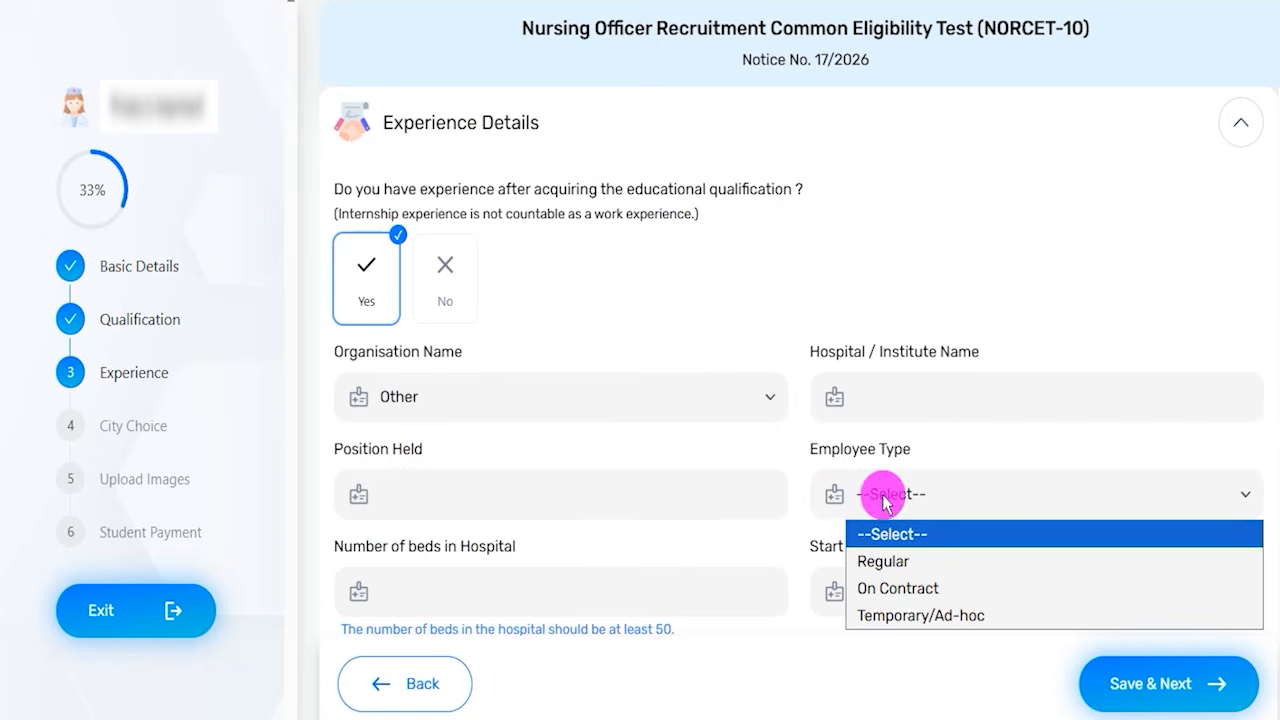
pyautogui.click(885, 562)
pyautogui.scroll(-2, 460, 548)
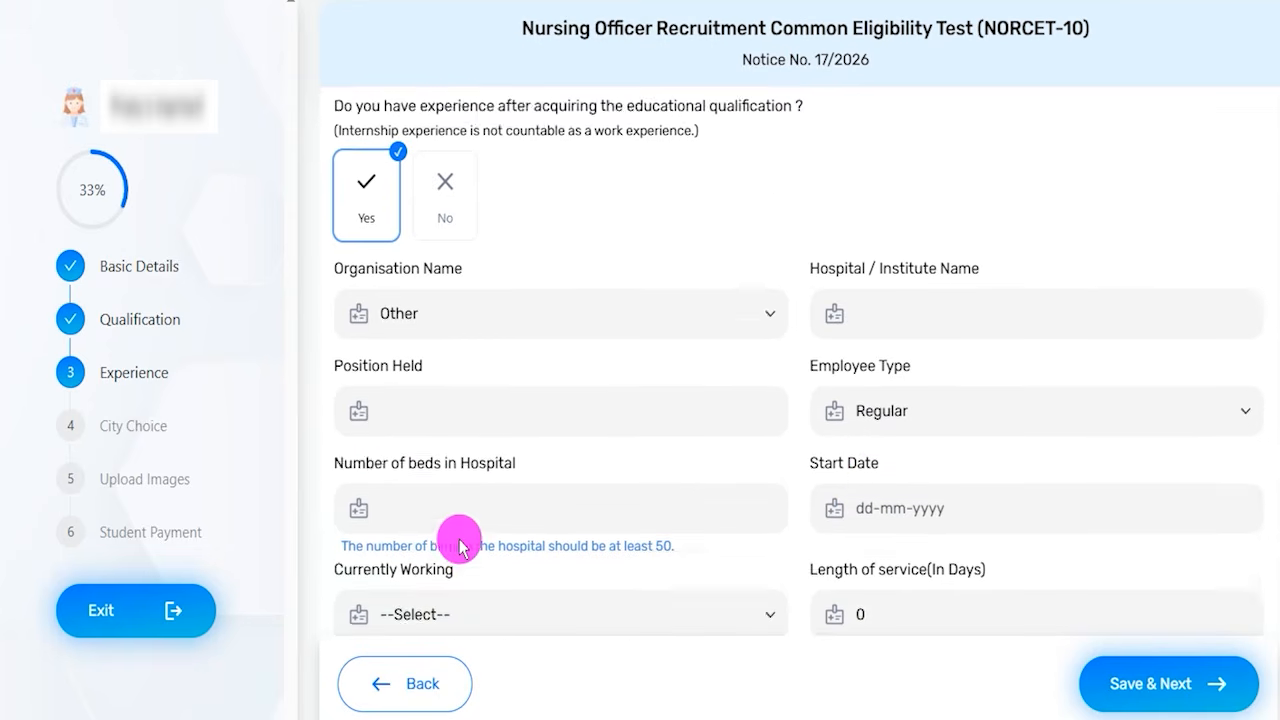
pyautogui.moveTo(375, 345); pyautogui.dragTo(467, 350)
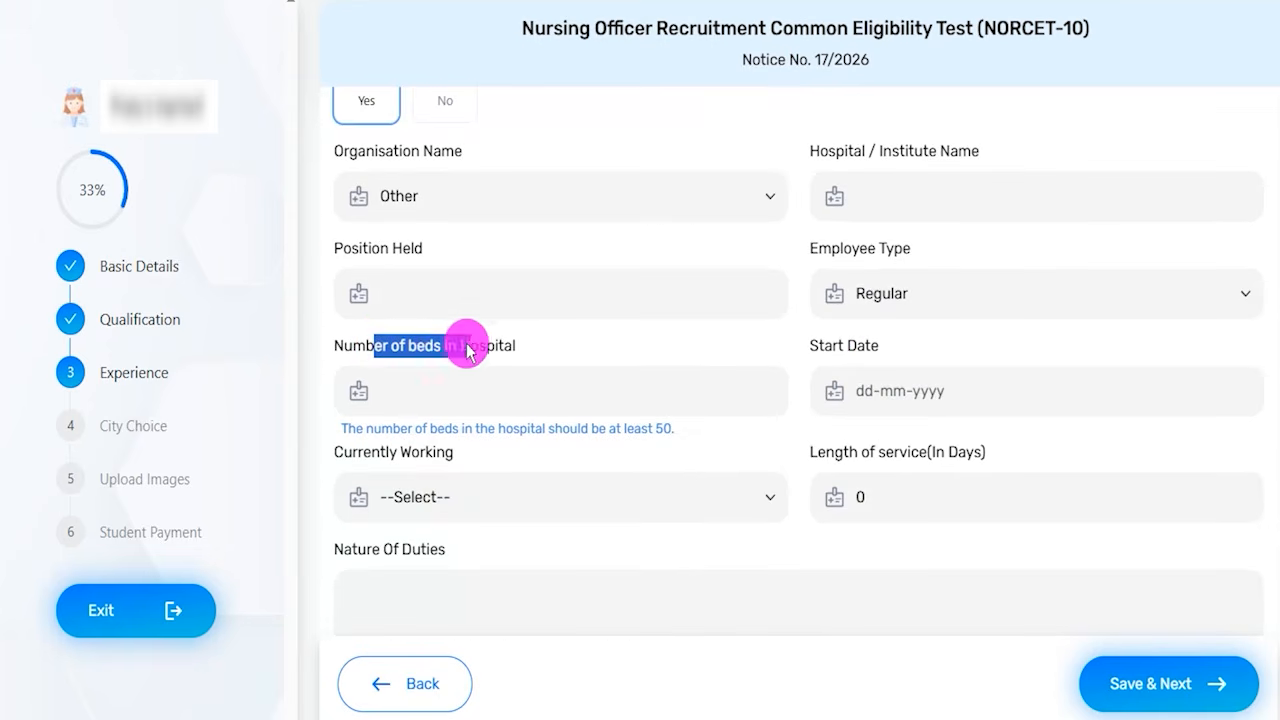
pyautogui.click(438, 388)
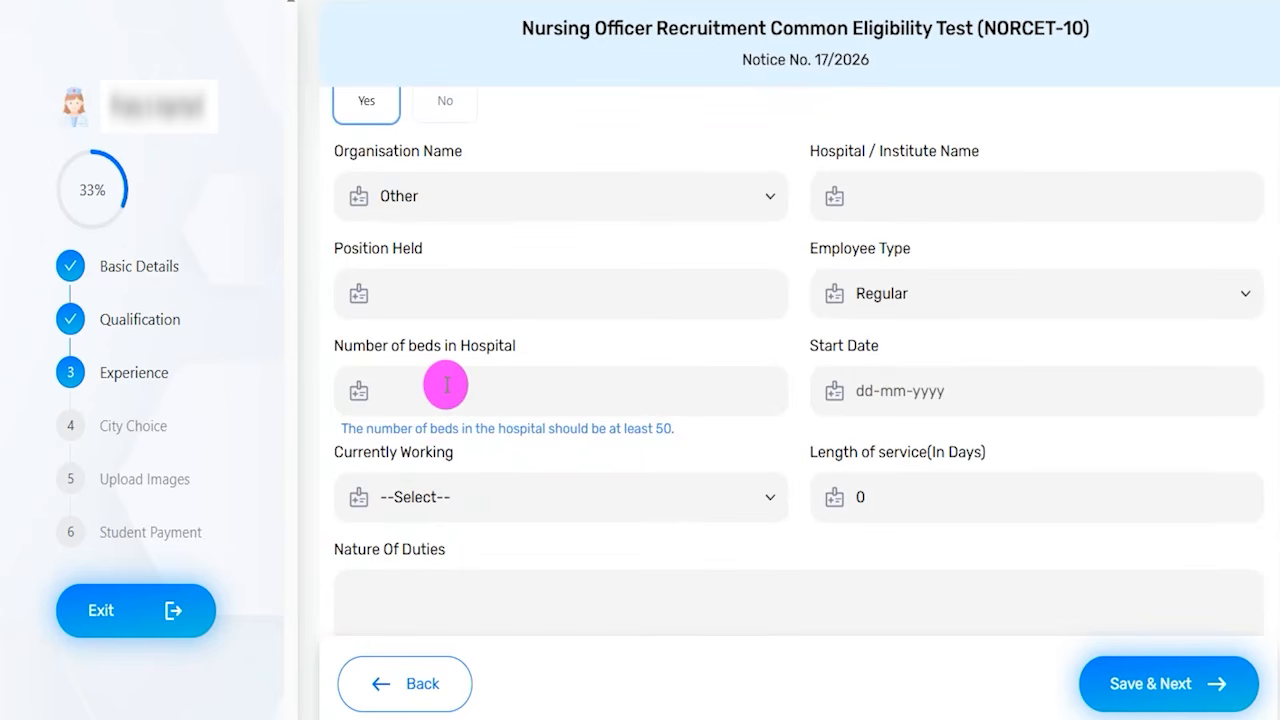
pyautogui.click(872, 391)
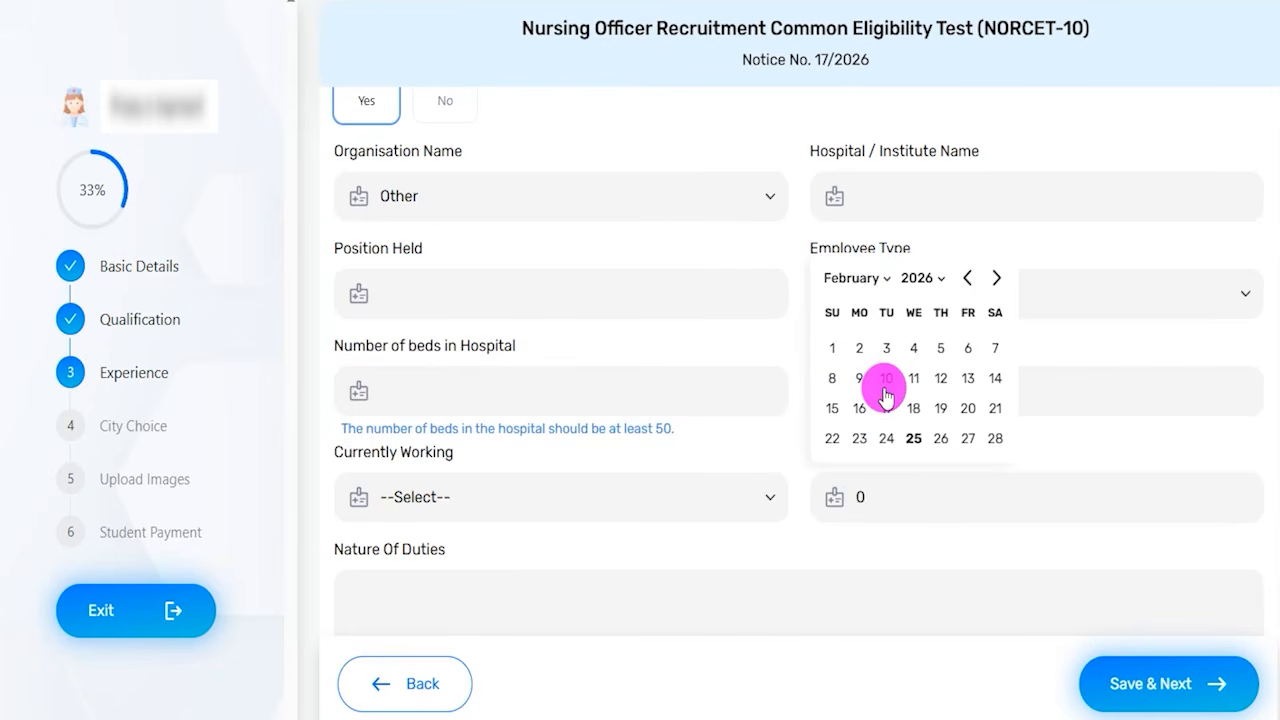
# - Set Currently Working to No and examine the end date and length of service fields
pyautogui.click(460, 503)
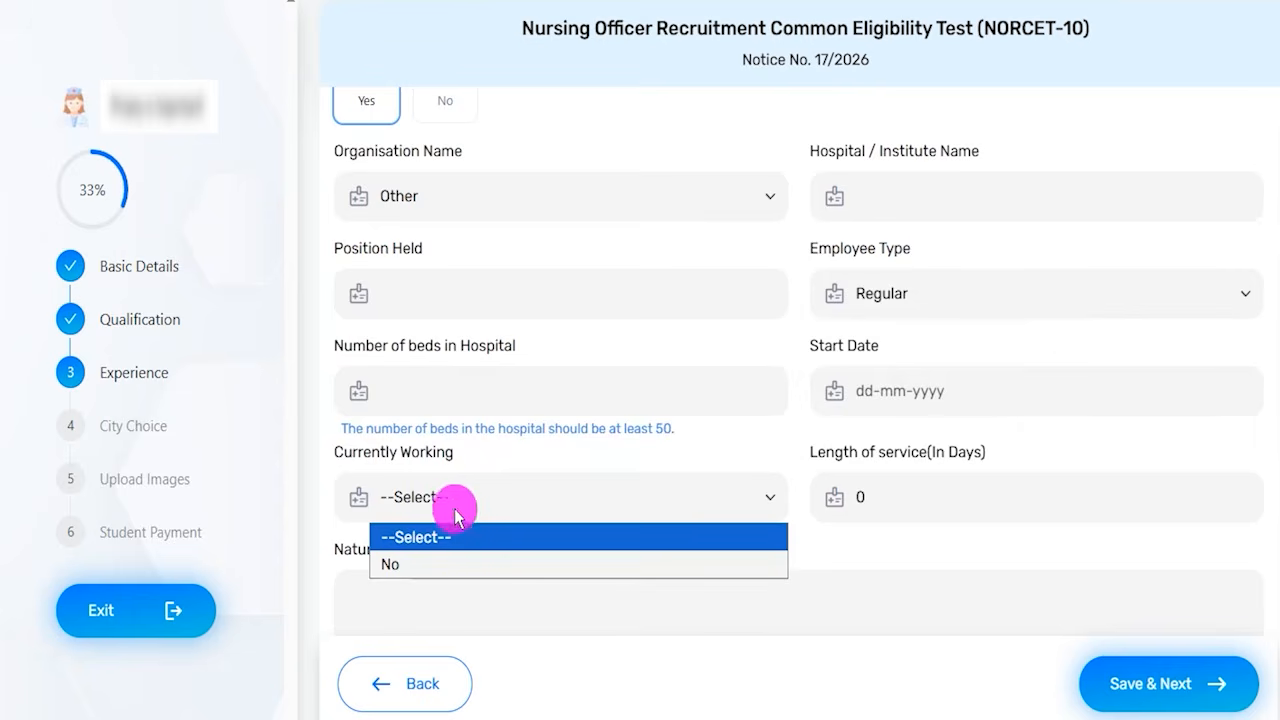
pyautogui.click(406, 563)
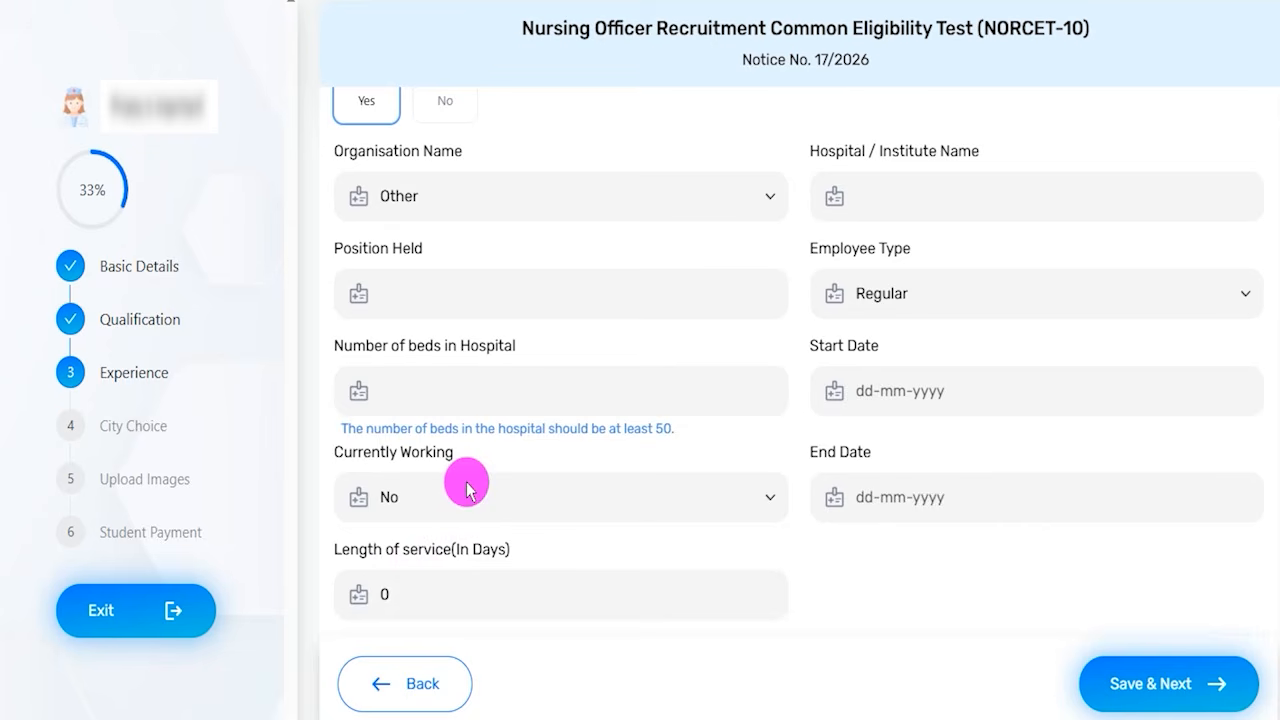
pyautogui.click(910, 510)
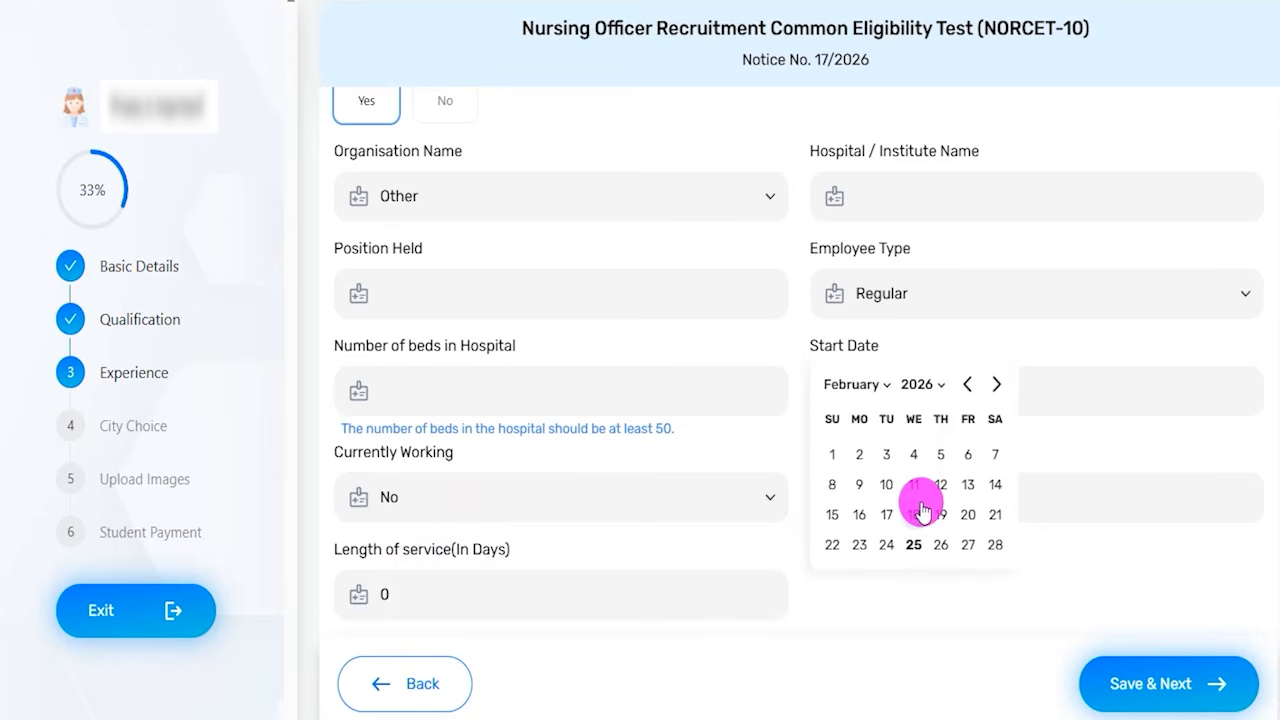
pyautogui.click(823, 605)
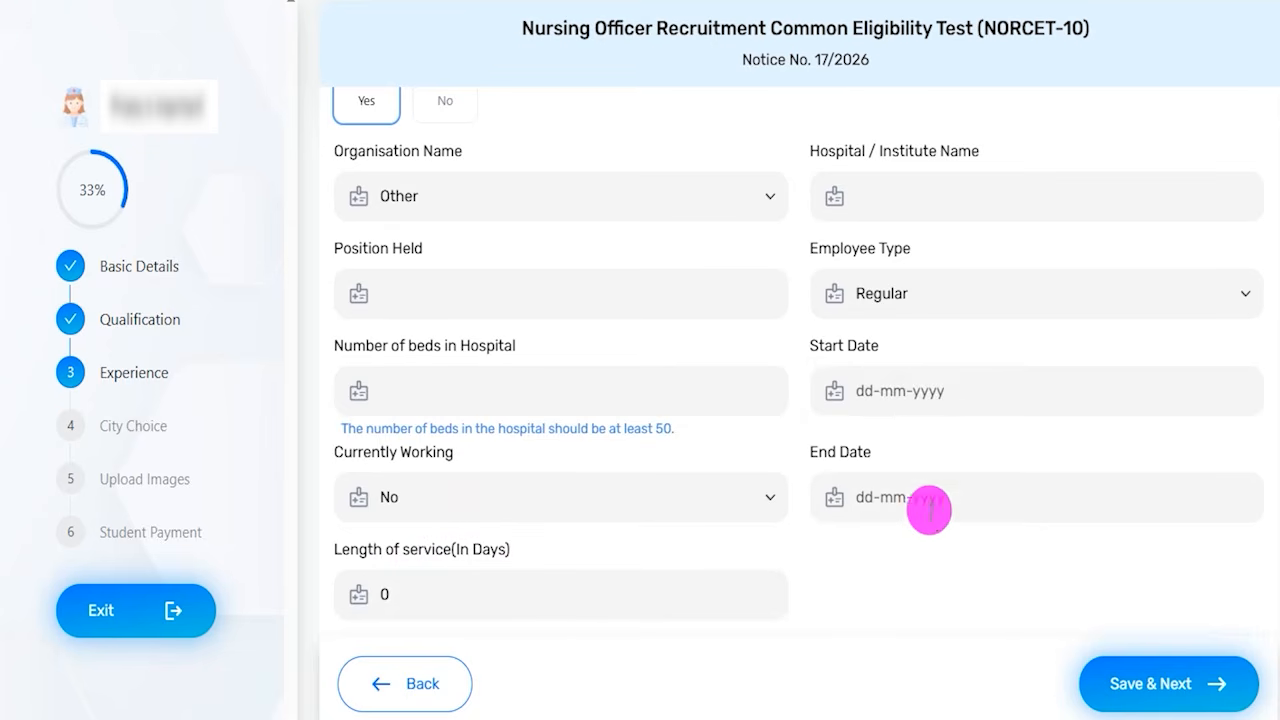
pyautogui.moveTo(357, 553); pyautogui.dragTo(750, 598)
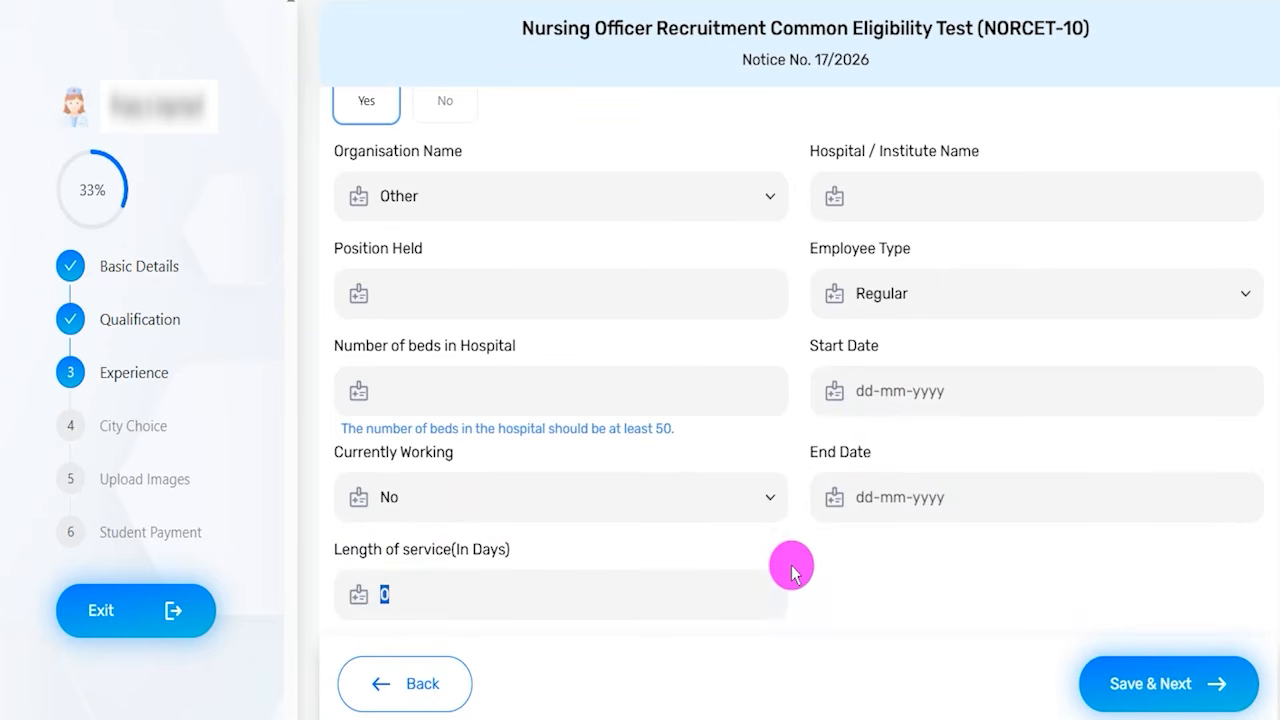
# - Answer No to the experience question, then save the Experience section and continue to City Choice
pyautogui.scroll(1, 792, 570)
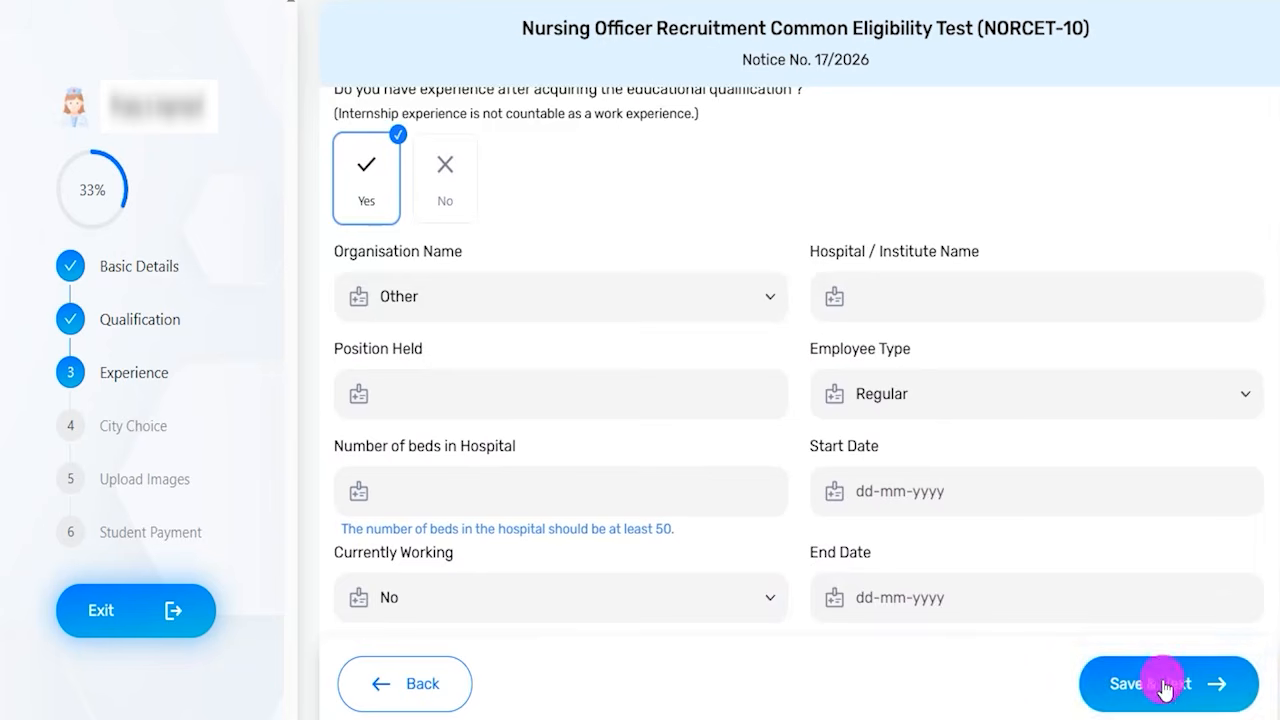
pyautogui.scroll(1, 800, 490)
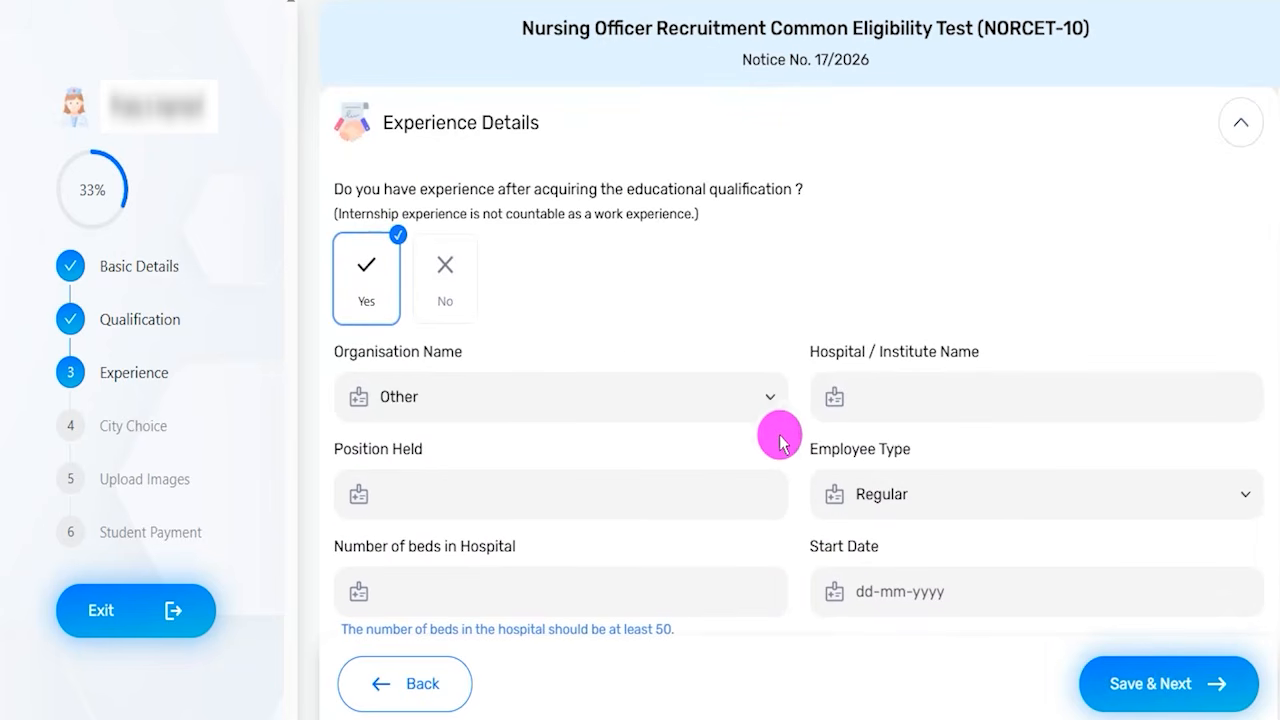
pyautogui.click(445, 272)
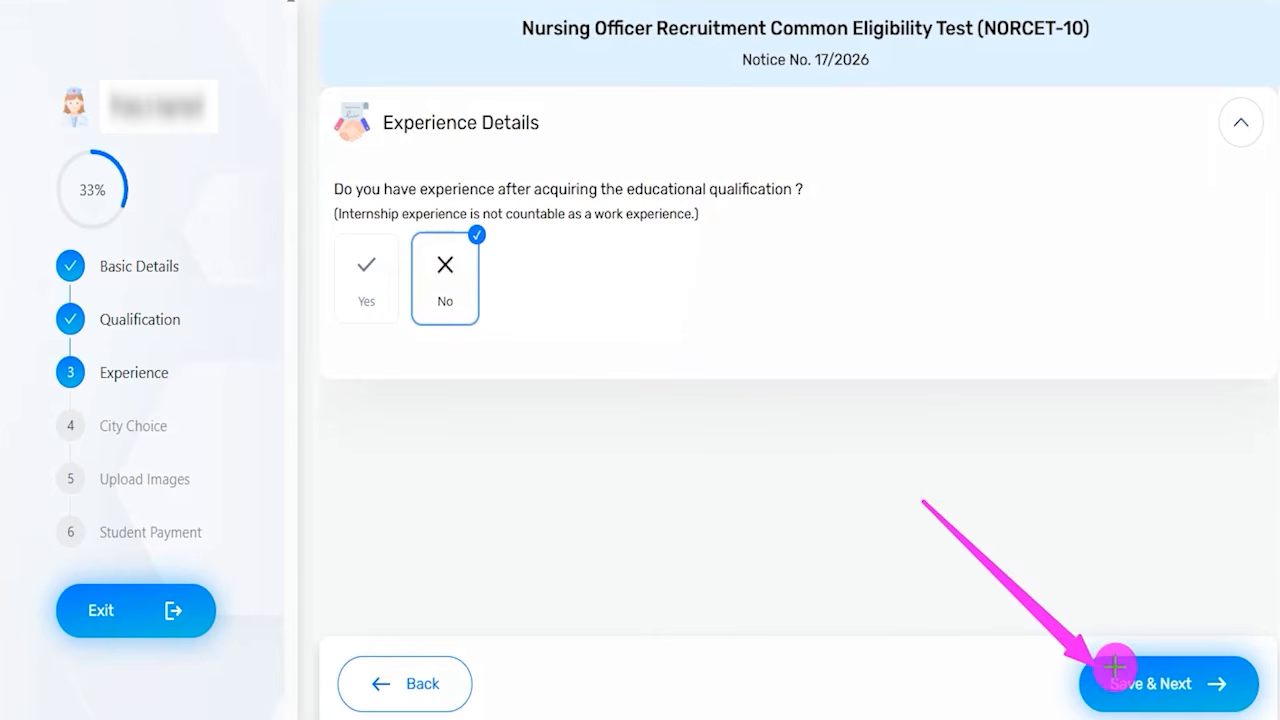
pyautogui.click(1114, 666)
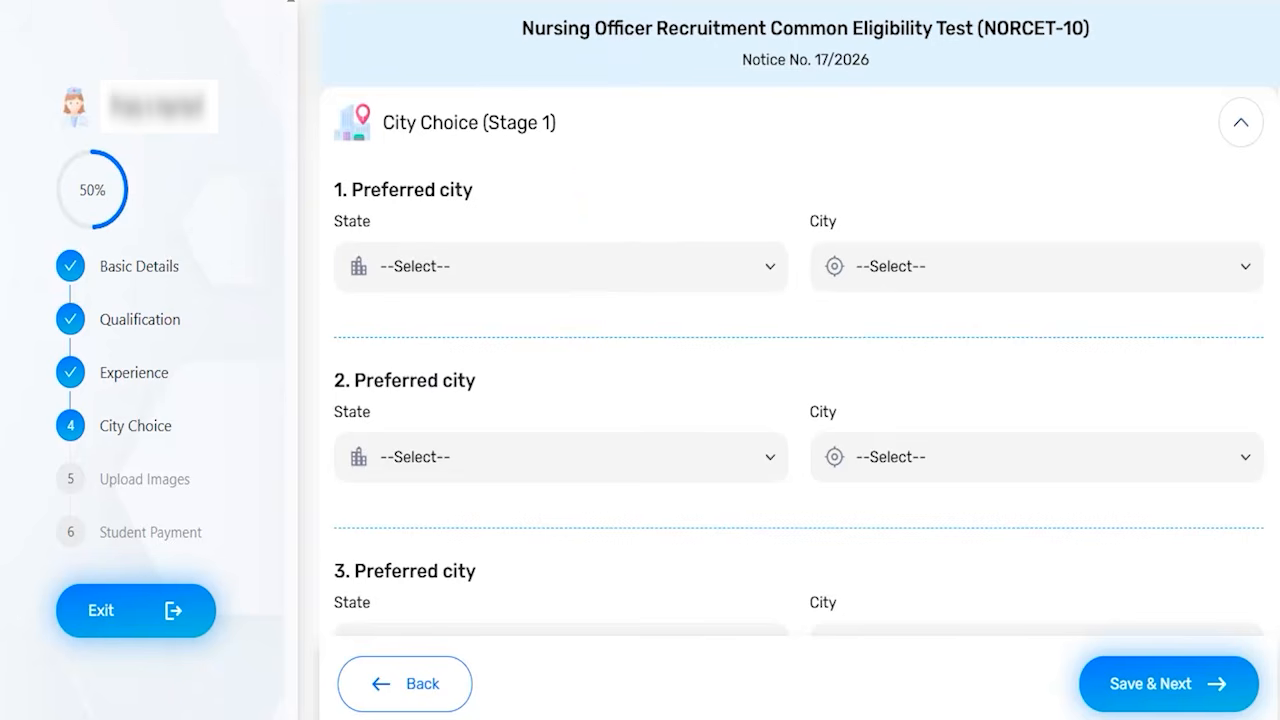
pyautogui.moveTo(577, 123); pyautogui.dragTo(605, 96)
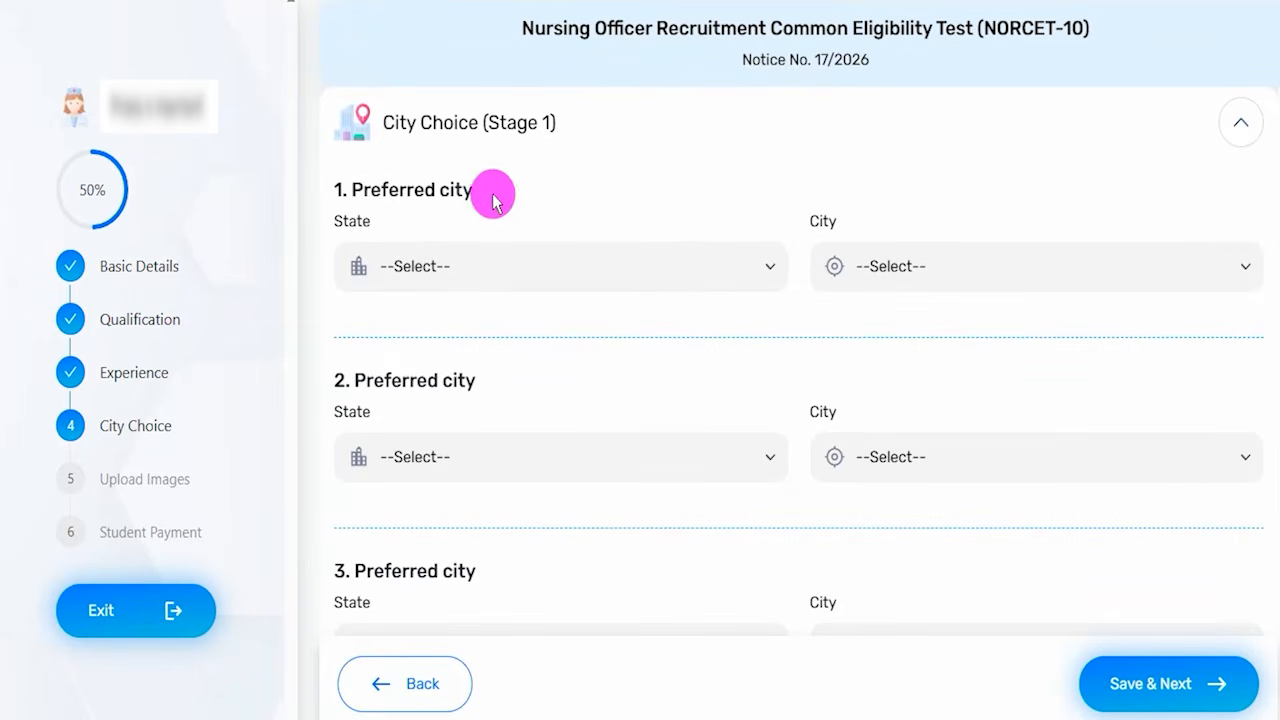
# - Set the first preferred city in City Choice (Stage 1) to Jhansi in Uttar Pradesh
pyautogui.click(451, 271)
pyautogui.scroll(-5, 487, 592)
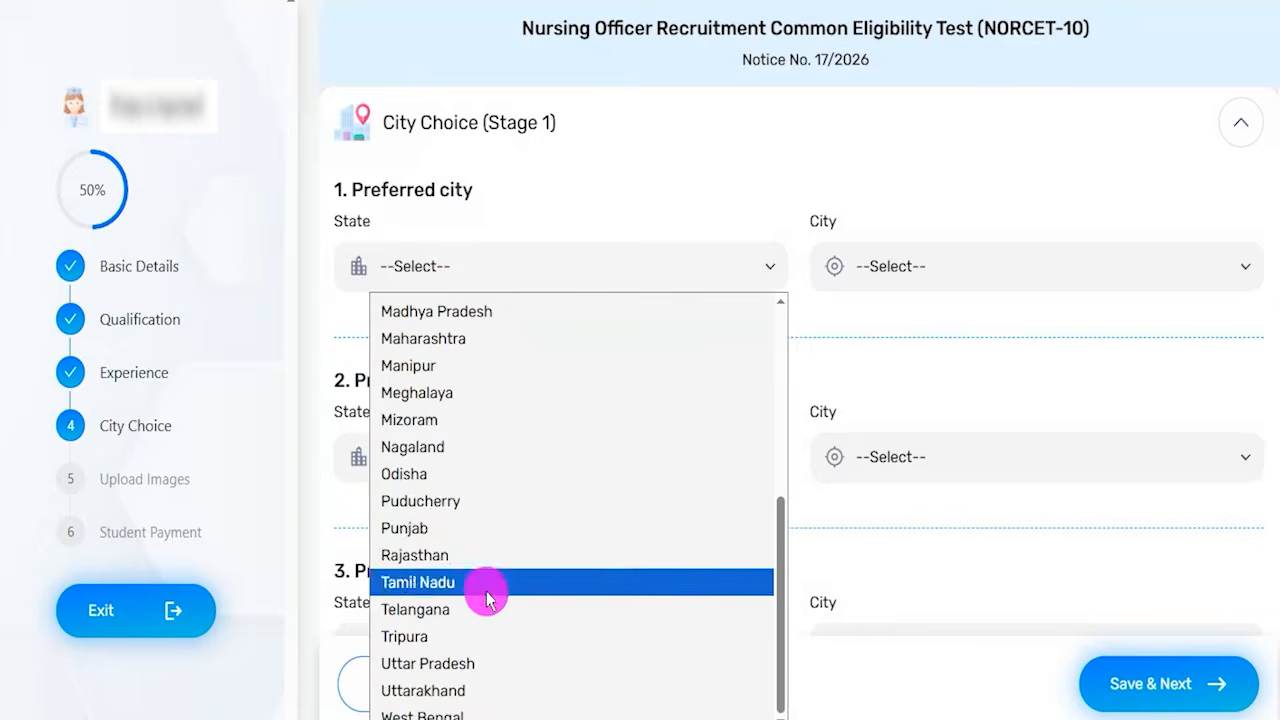
pyautogui.click(466, 663)
pyautogui.click(906, 264)
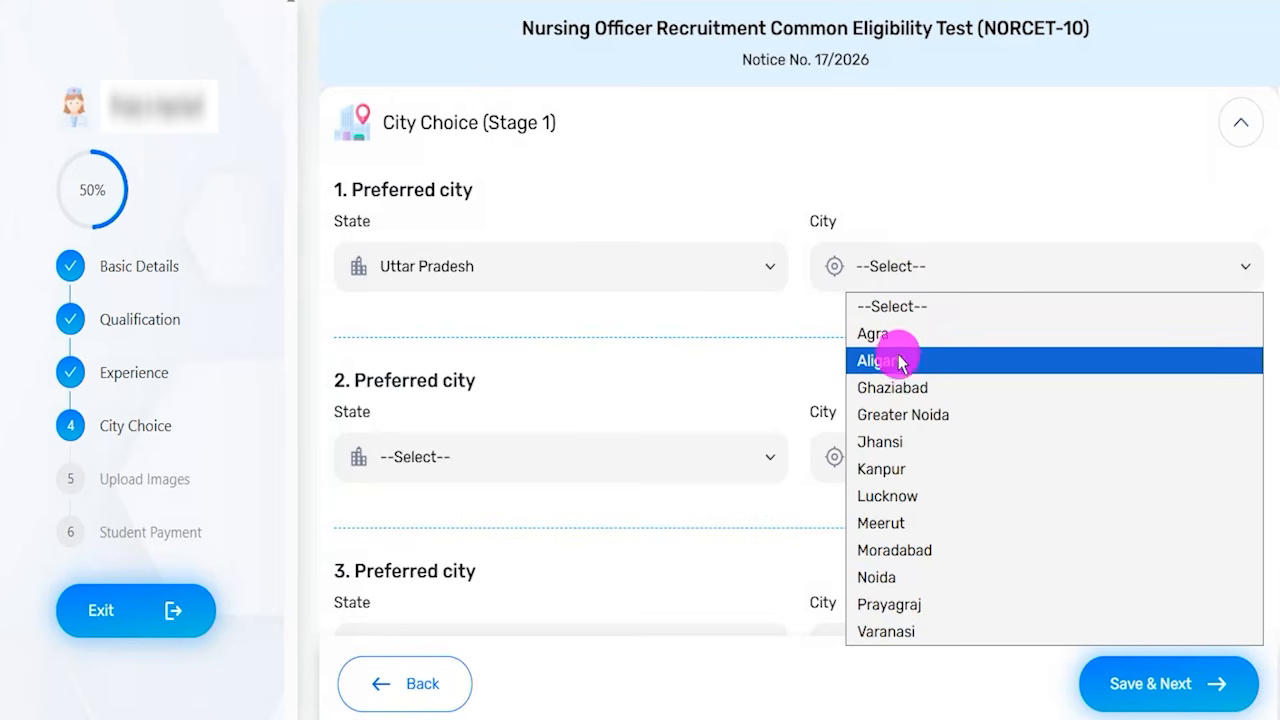
pyautogui.click(880, 442)
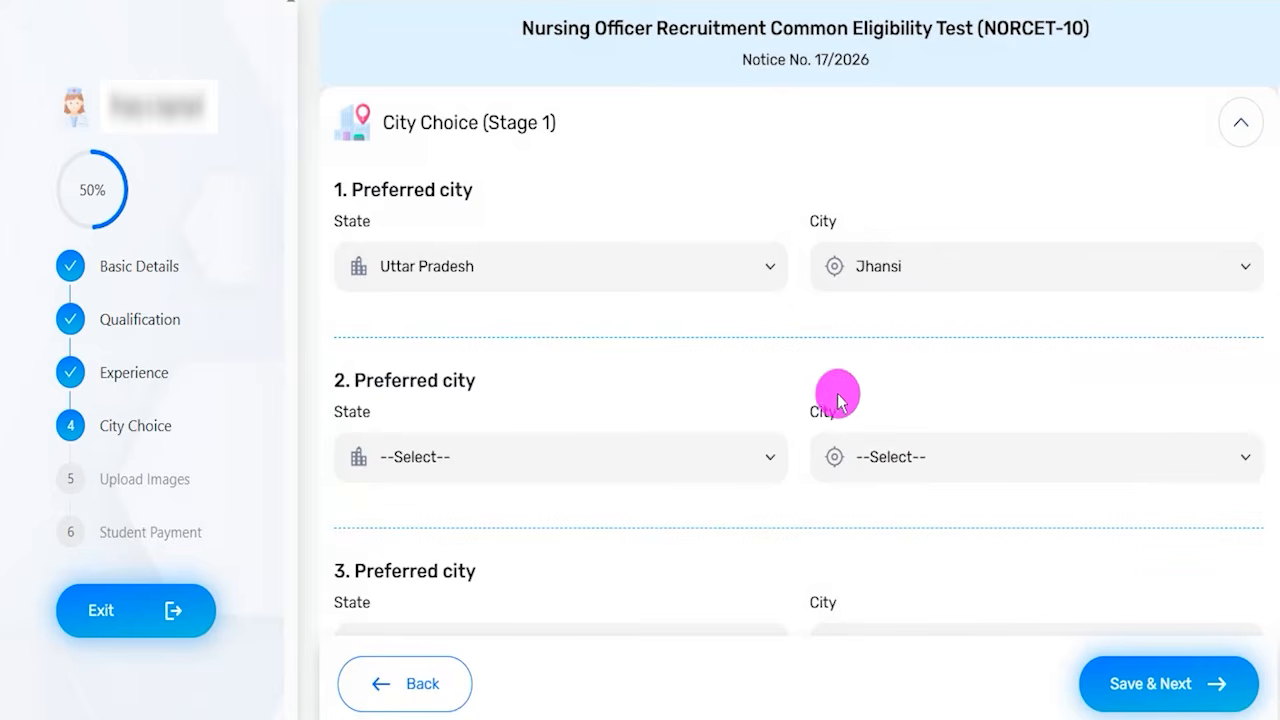
# - Examine the second, third and fourth preferred city fields of City Choice (Stage 1)
pyautogui.scroll(-1, 526, 397)
pyautogui.click(457, 364)
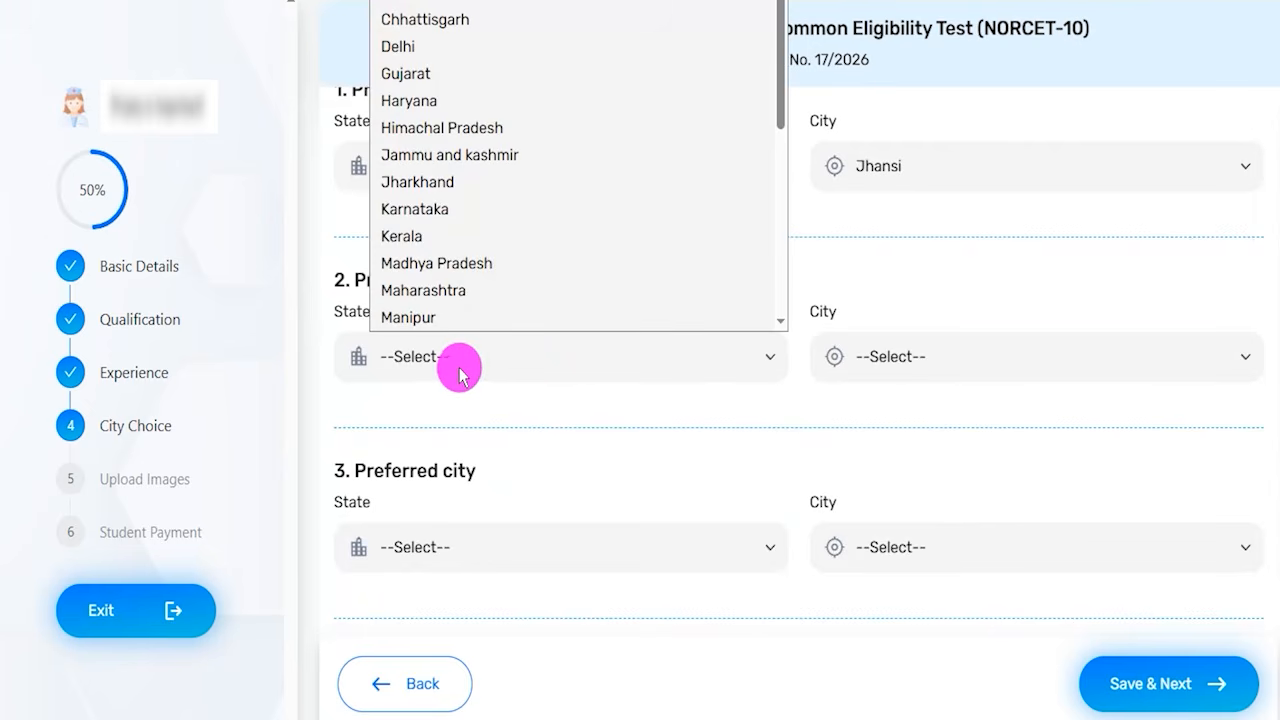
pyautogui.click(775, 408)
pyautogui.scroll(-2, 472, 396)
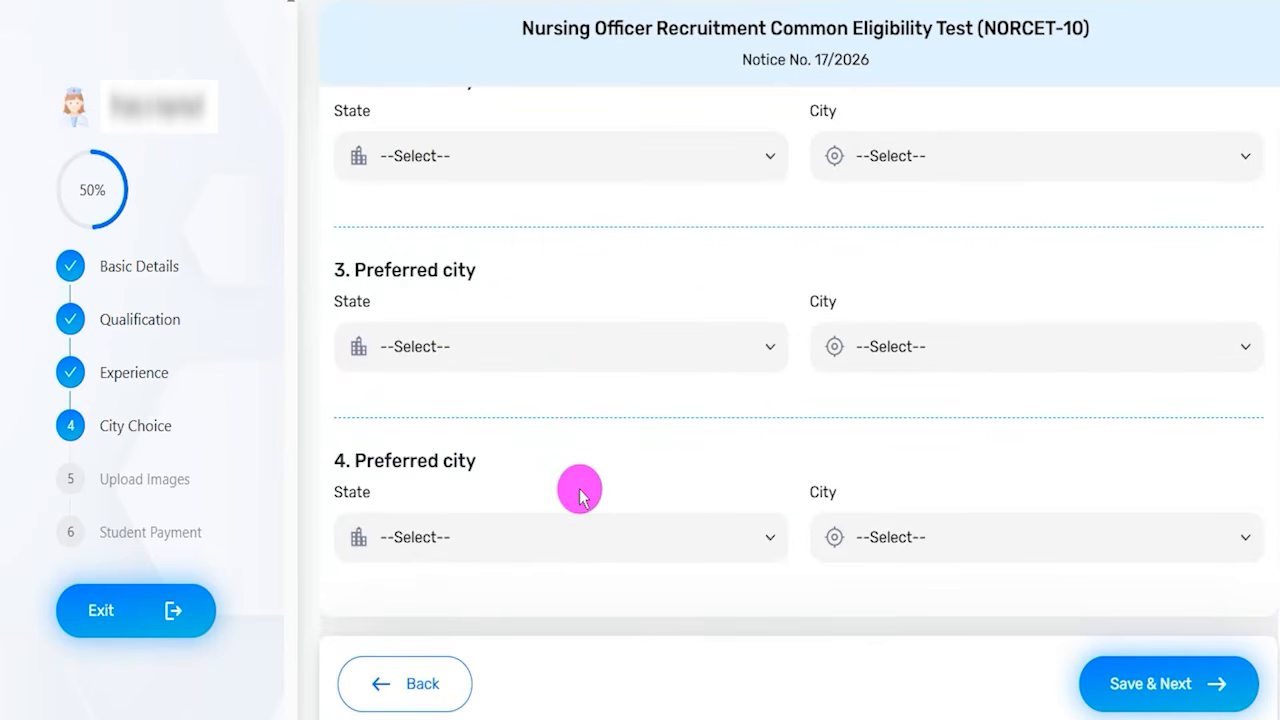
pyautogui.scroll(-1, 585, 470)
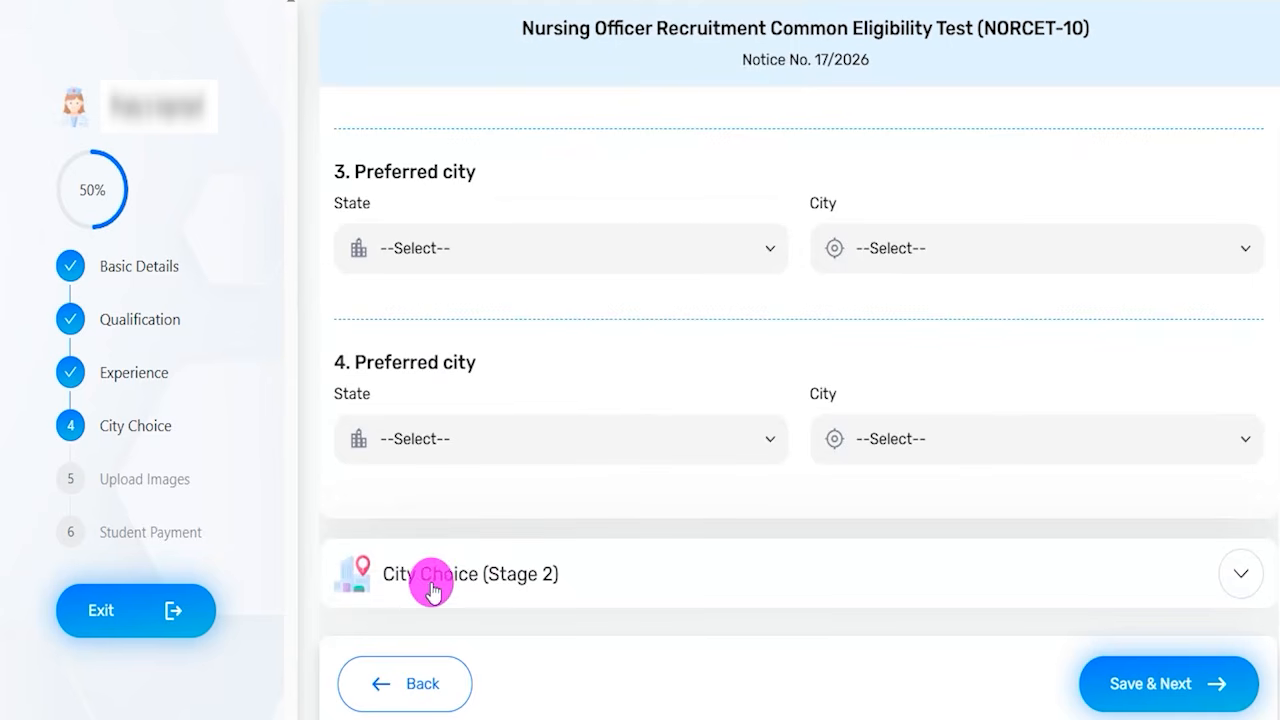
# - Open City Choice (Stage 2) and set its first preferred city to New Delhi in Delhi
pyautogui.scroll(1, 545, 578)
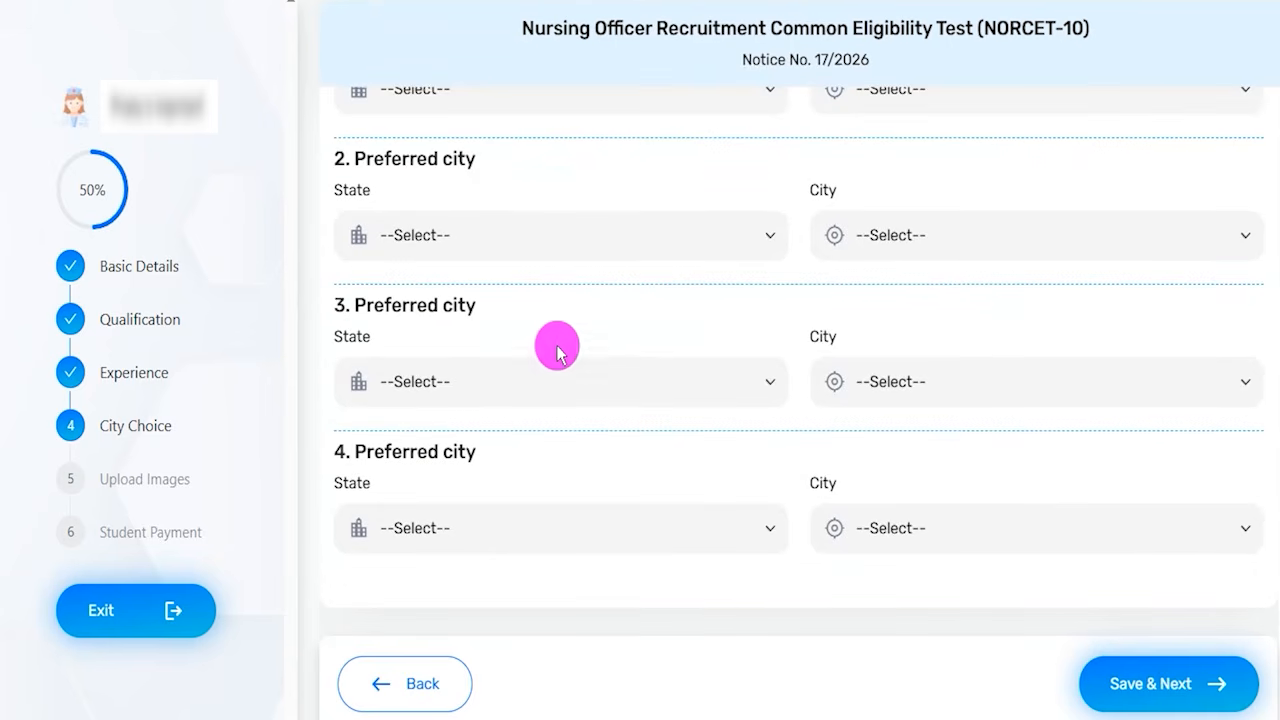
pyautogui.scroll(1, 590, 365)
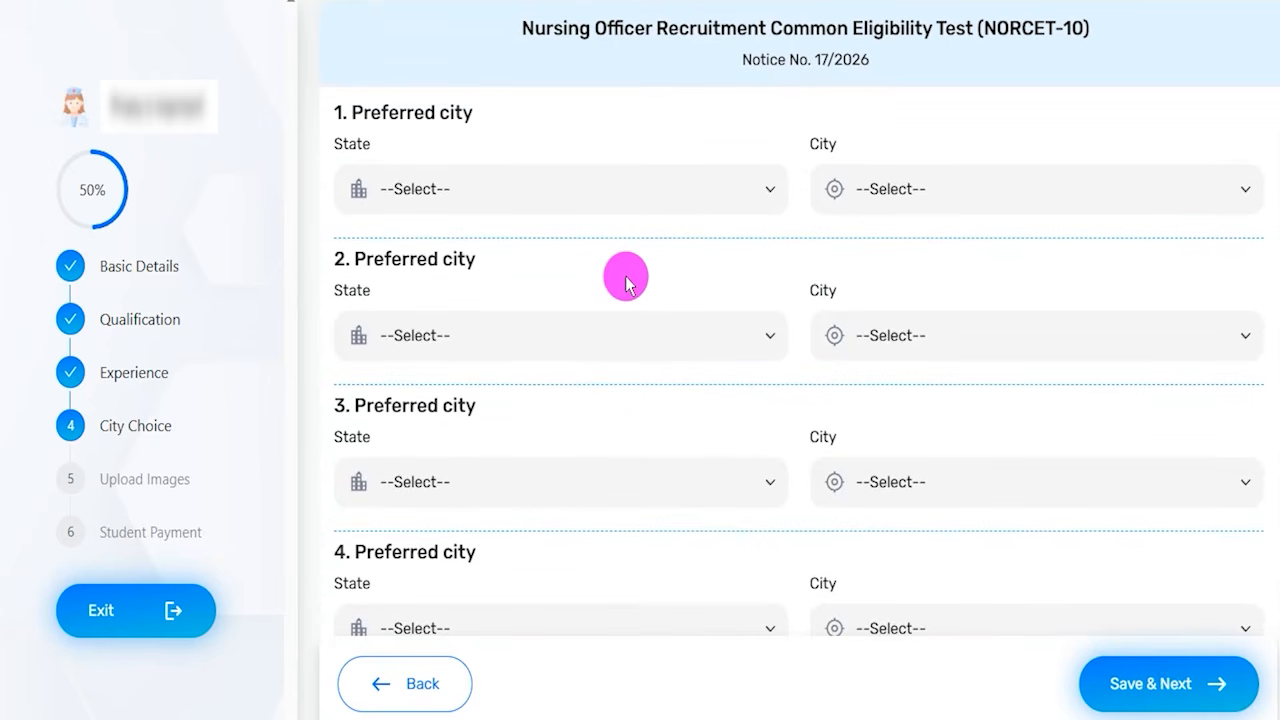
pyautogui.click(556, 191)
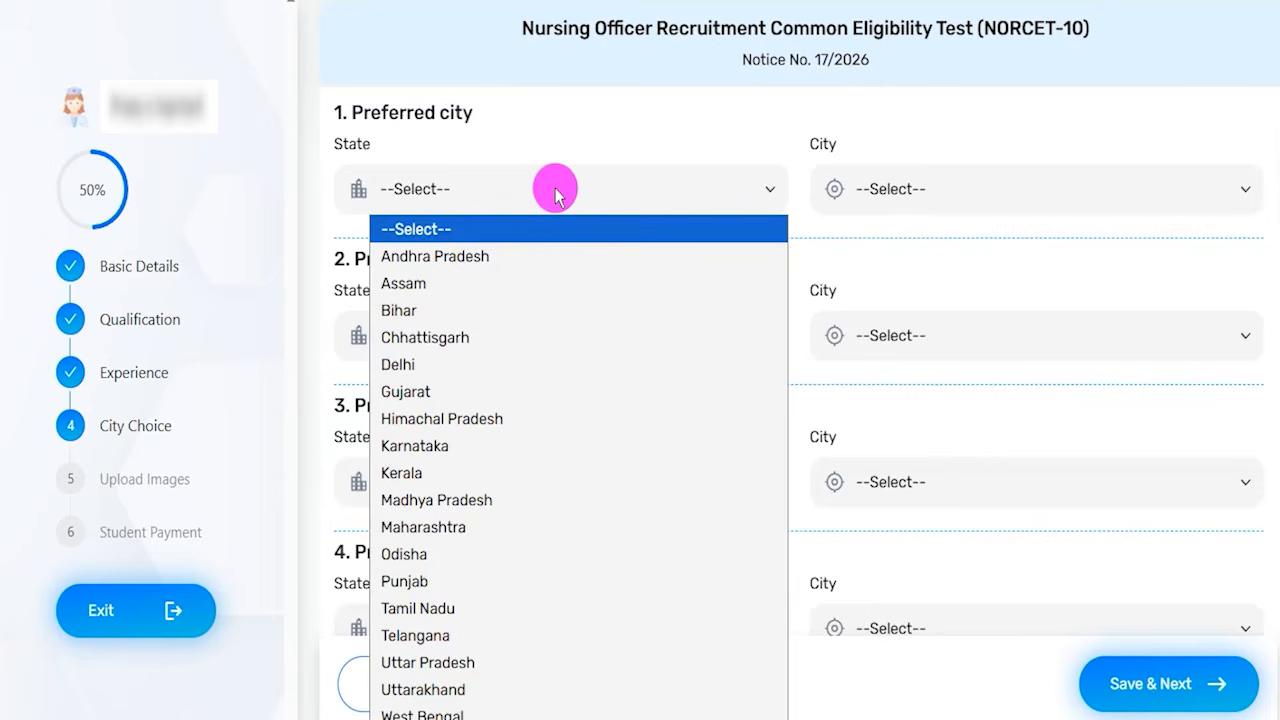
pyautogui.click(420, 365)
pyautogui.click(909, 192)
pyautogui.click(895, 256)
# - Set the second Stage 2 preferred city to Hyderabad in Telangana, then save City Choice and continue to Upload Images
pyautogui.click(505, 336)
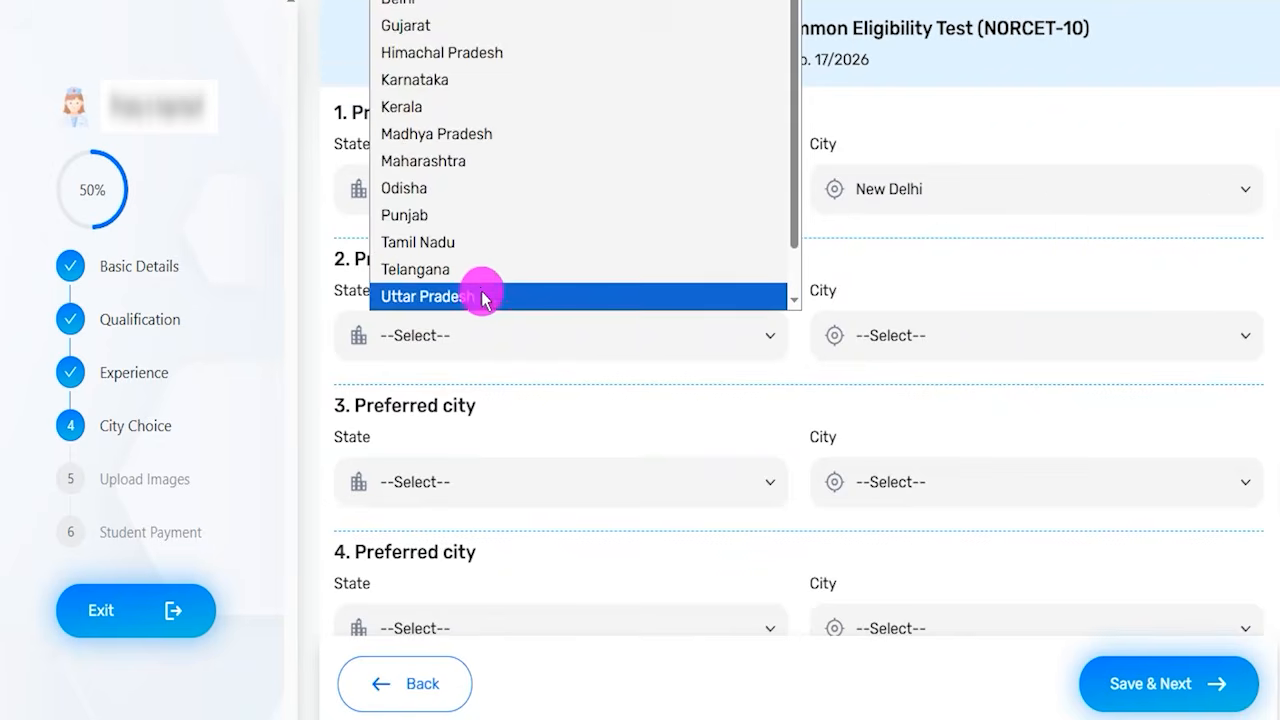
pyautogui.click(471, 268)
pyautogui.click(889, 335)
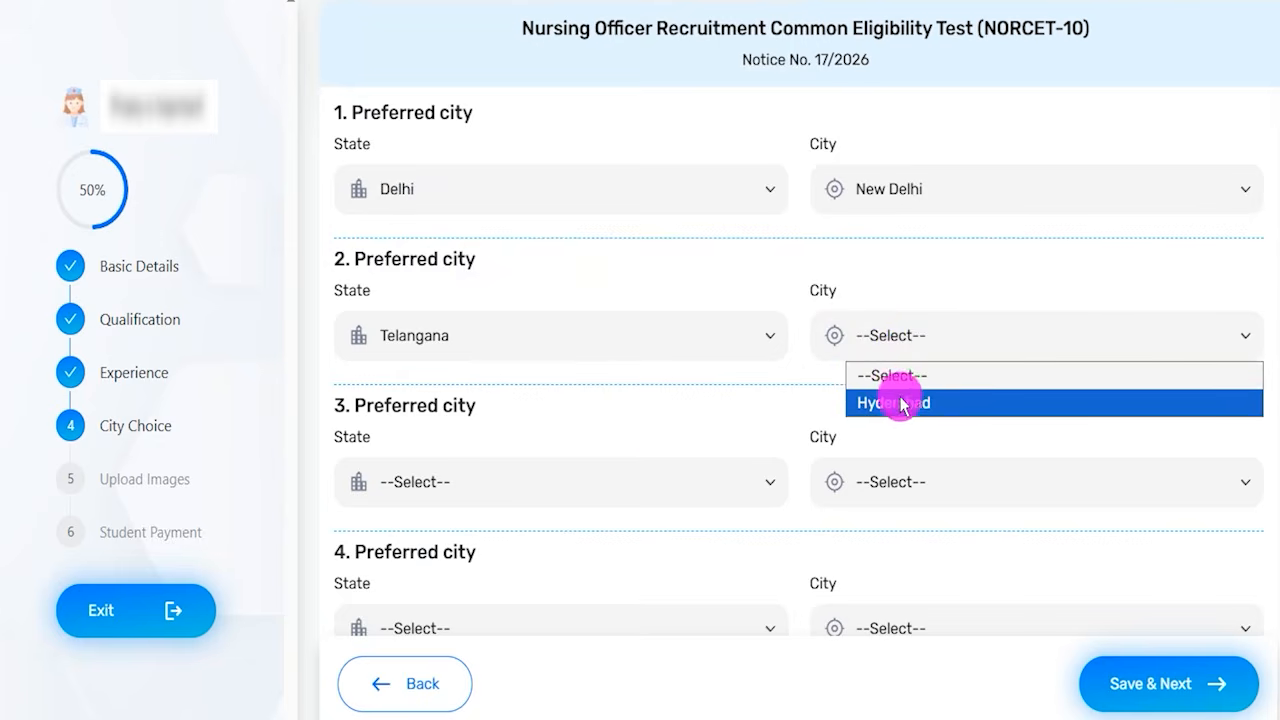
pyautogui.click(900, 403)
pyautogui.scroll(-1, 628, 405)
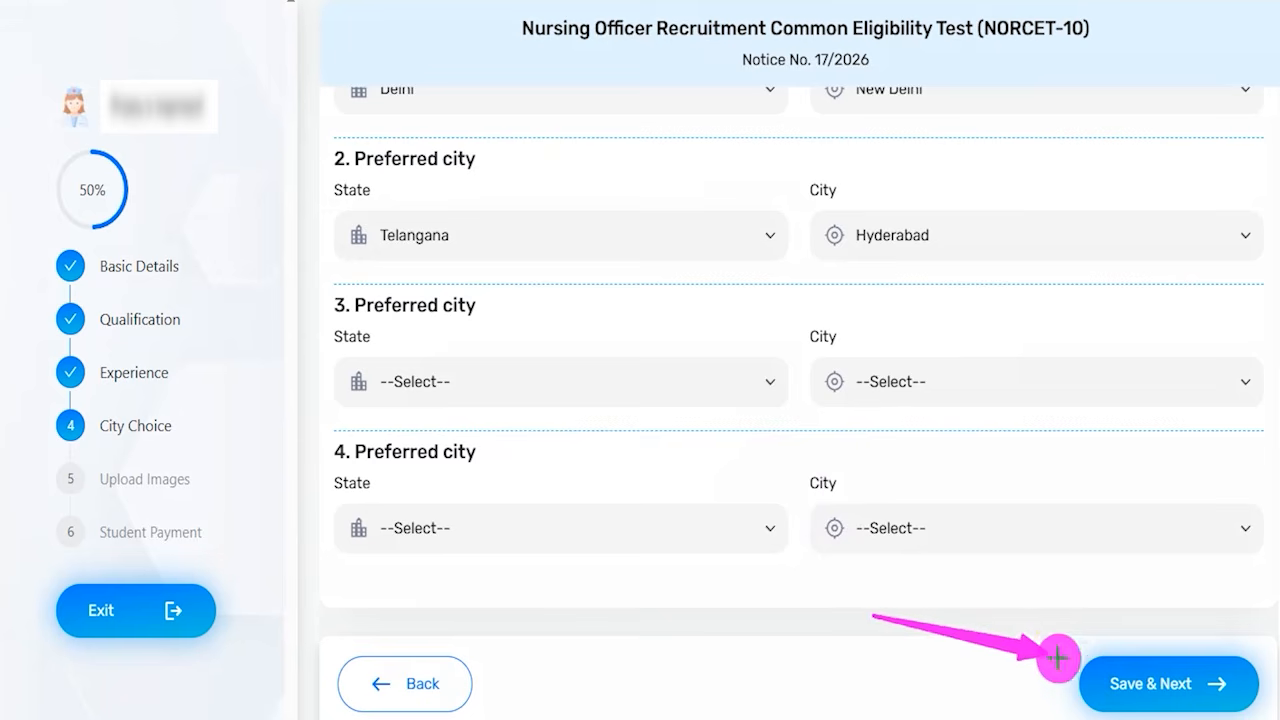
pyautogui.click(1099, 668)
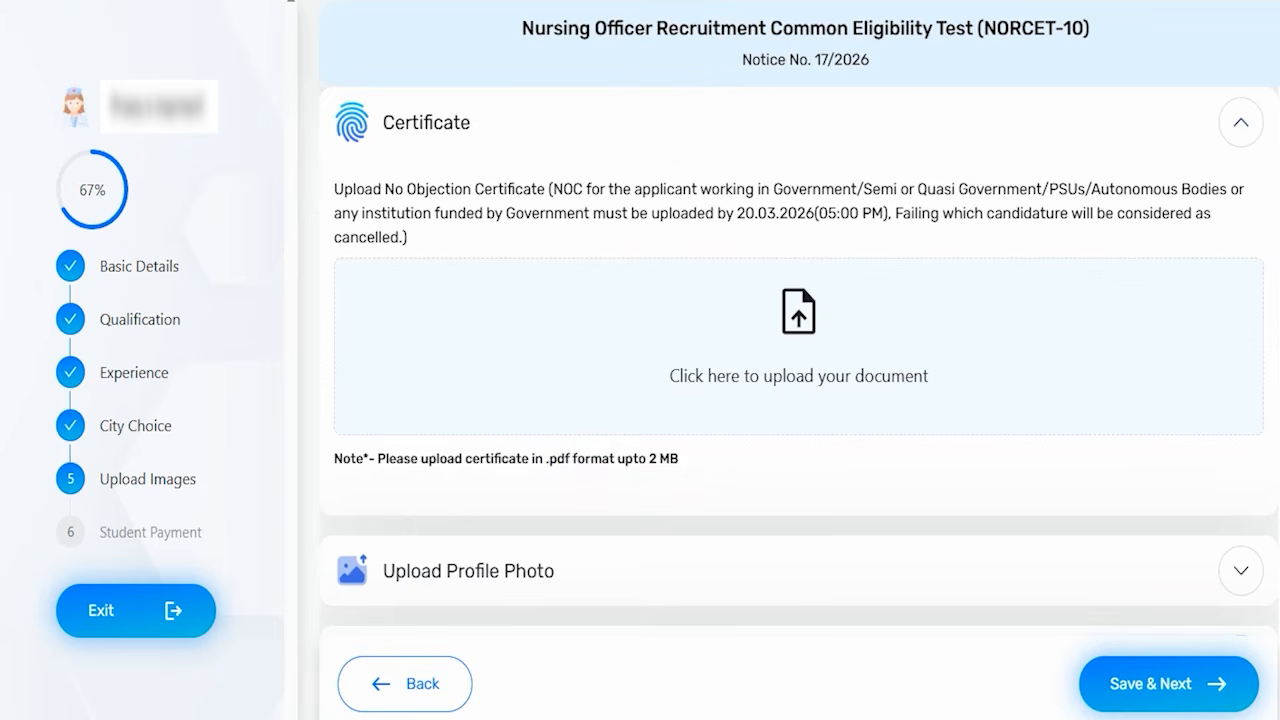
# - Open the profile photo upload section and examine its accepted file formats, size limit and photo age declaration
pyautogui.scroll(-2, 509, 480)
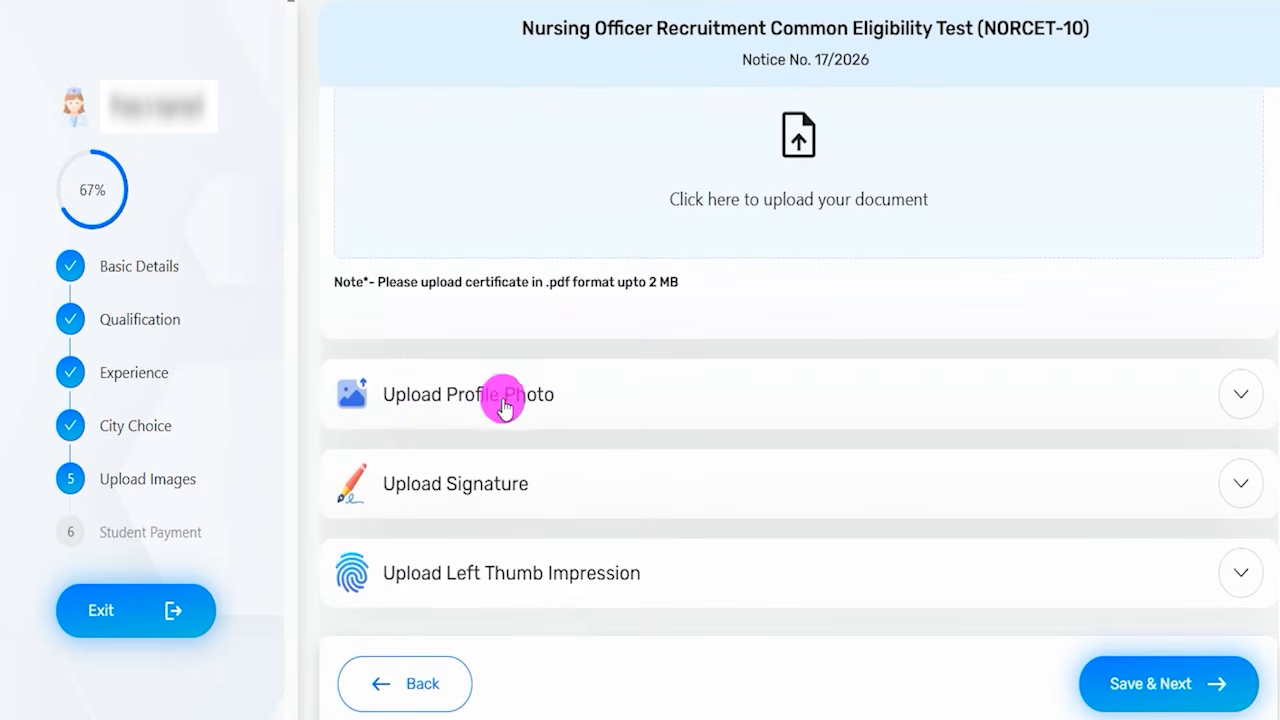
pyautogui.click(505, 395)
pyautogui.scroll(-2, 508, 400)
pyautogui.scroll(1, 540, 297)
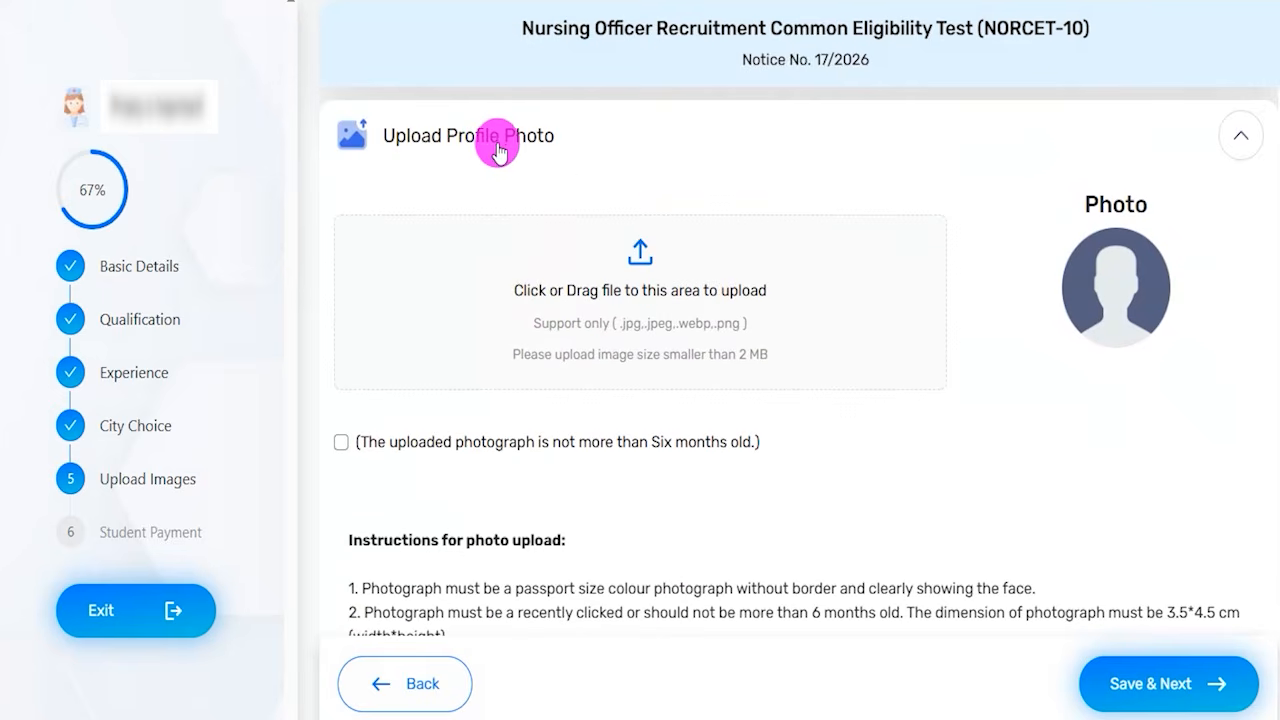
pyautogui.click(634, 368)
pyautogui.moveTo(614, 336); pyautogui.dragTo(706, 337)
pyautogui.moveTo(718, 336)
pyautogui.mouseDown()
pyautogui.moveTo(775, 336)
pyautogui.moveTo(786, 368)
pyautogui.mouseUp()
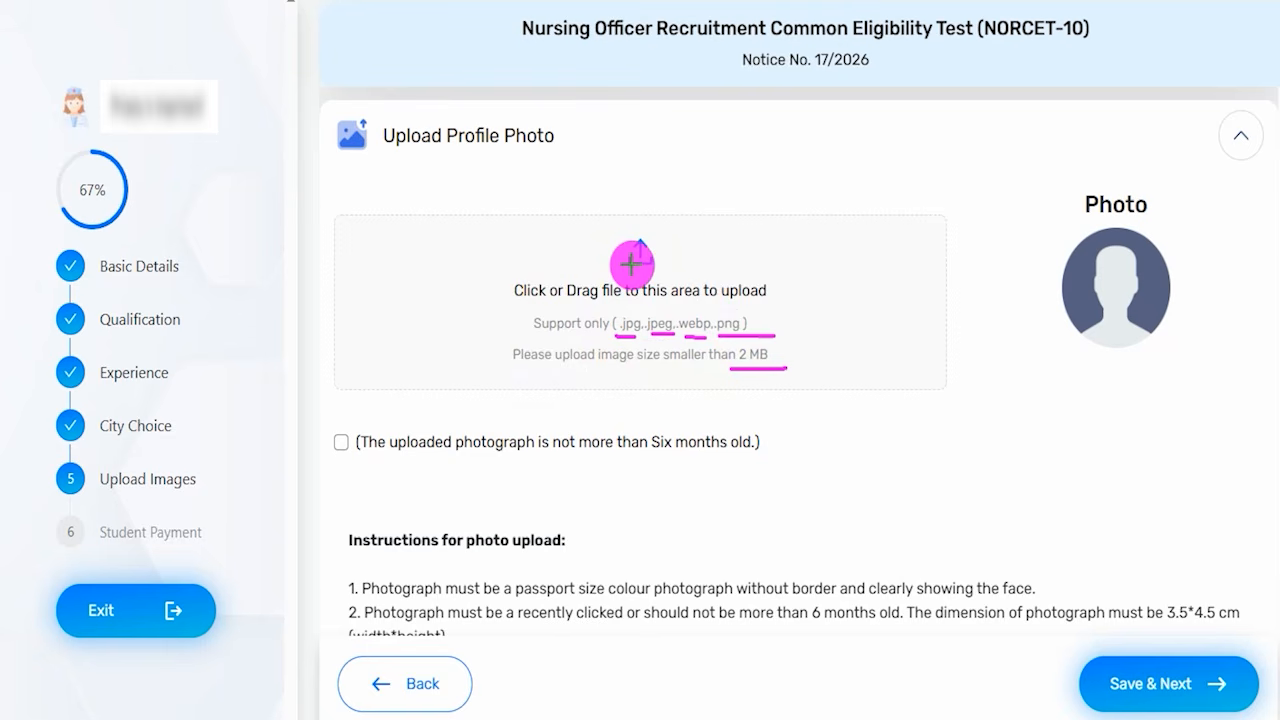
pyautogui.moveTo(641, 457); pyautogui.dragTo(728, 459)
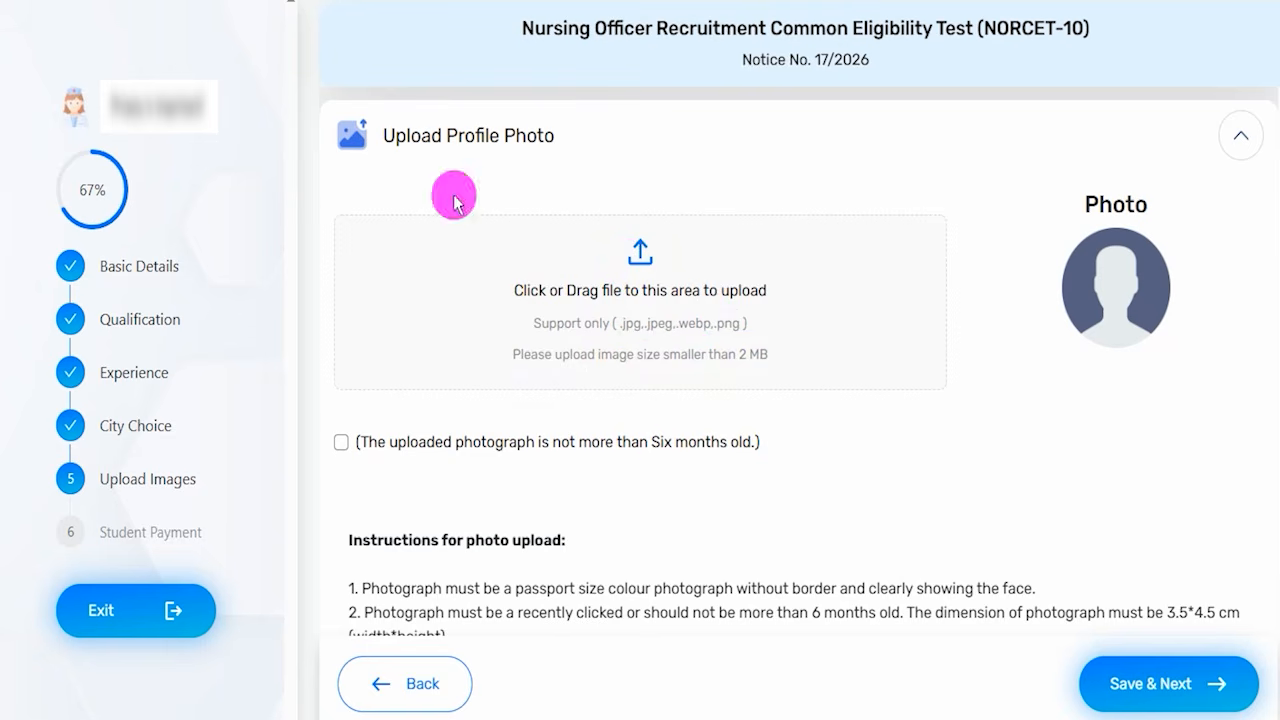
# - Examine the photo upload instructions for the required box dimensions, then review the profile photo upload area
pyautogui.scroll(-3, 634, 523)
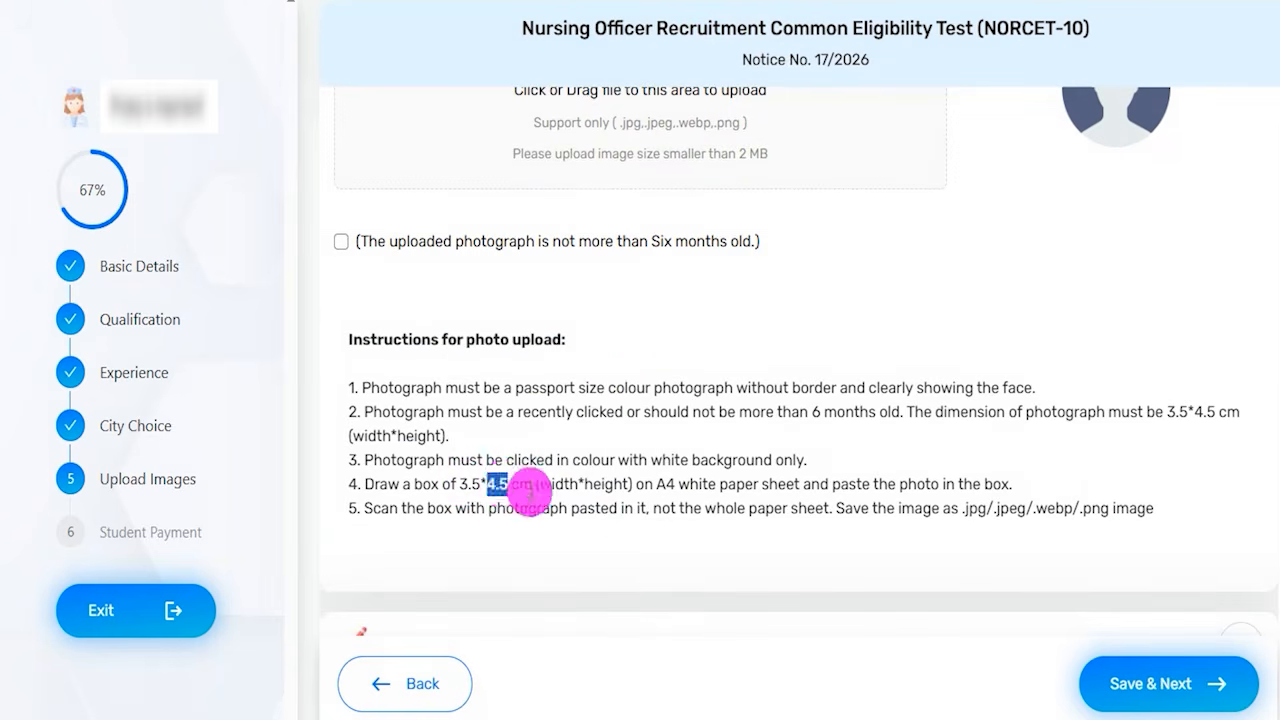
pyautogui.moveTo(551, 484); pyautogui.dragTo(605, 484)
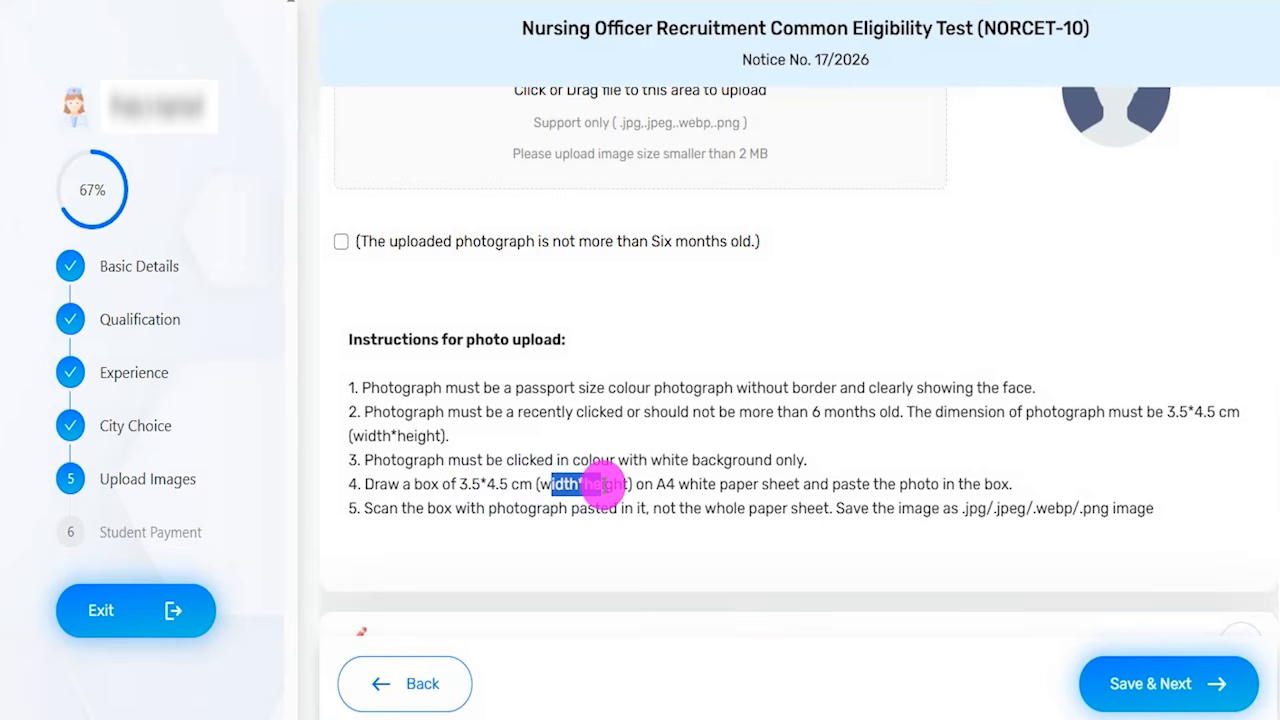
pyautogui.scroll(3, 600, 480)
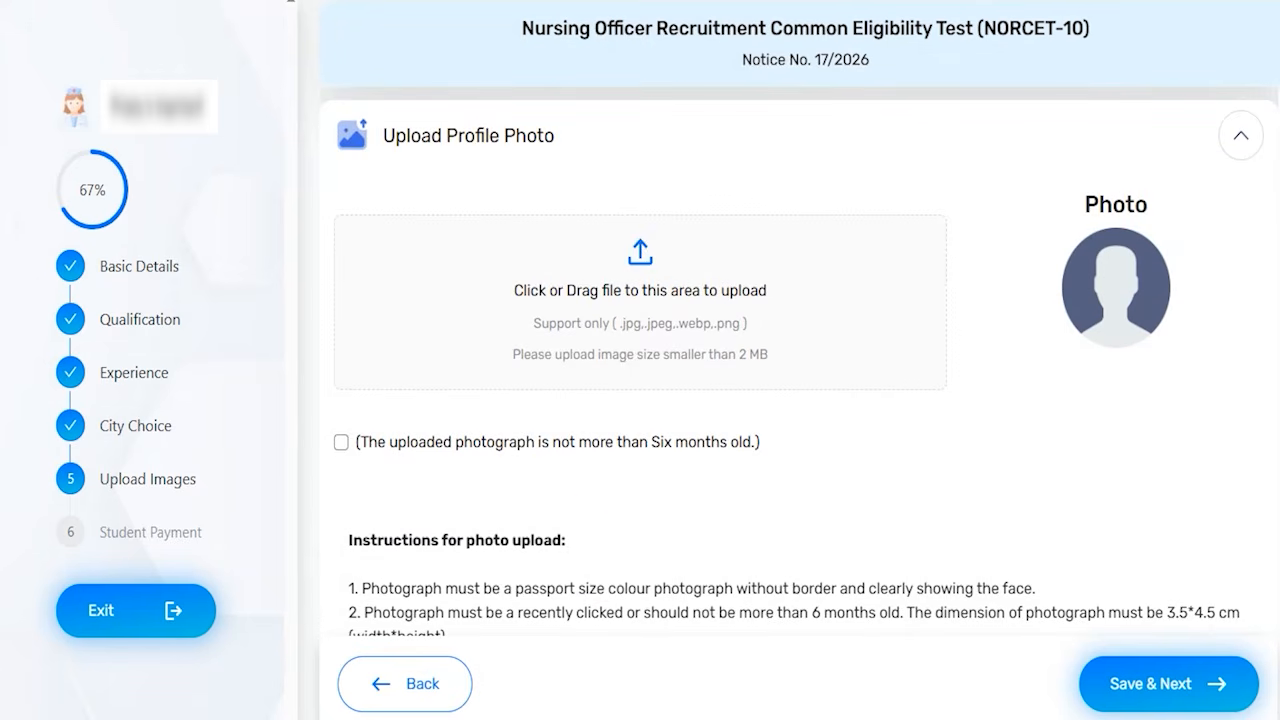
pyautogui.moveTo(658, 256)
pyautogui.mouseDown()
pyautogui.moveTo(674, 249)
pyautogui.moveTo(699, 185)
pyautogui.mouseUp()
# - Open the signature upload section and examine its age declaration, file size limit and accepted formats
pyautogui.scroll(-5, 666, 371)
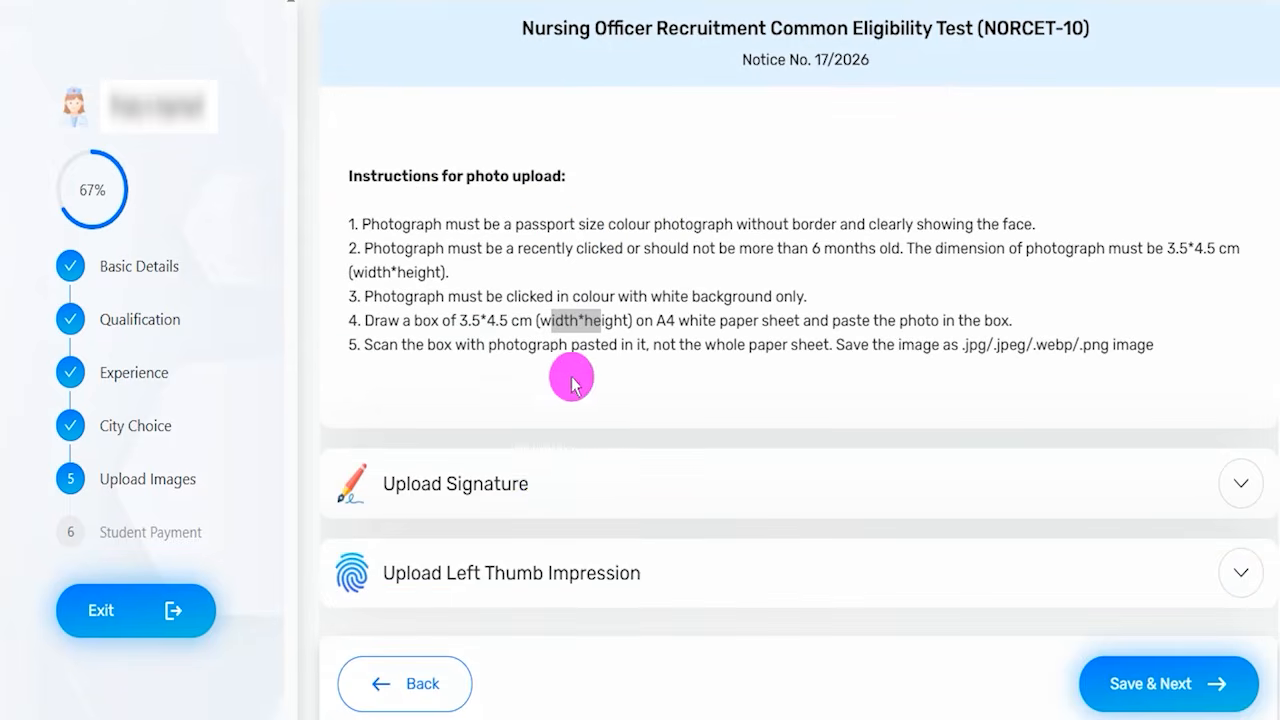
pyautogui.click(540, 487)
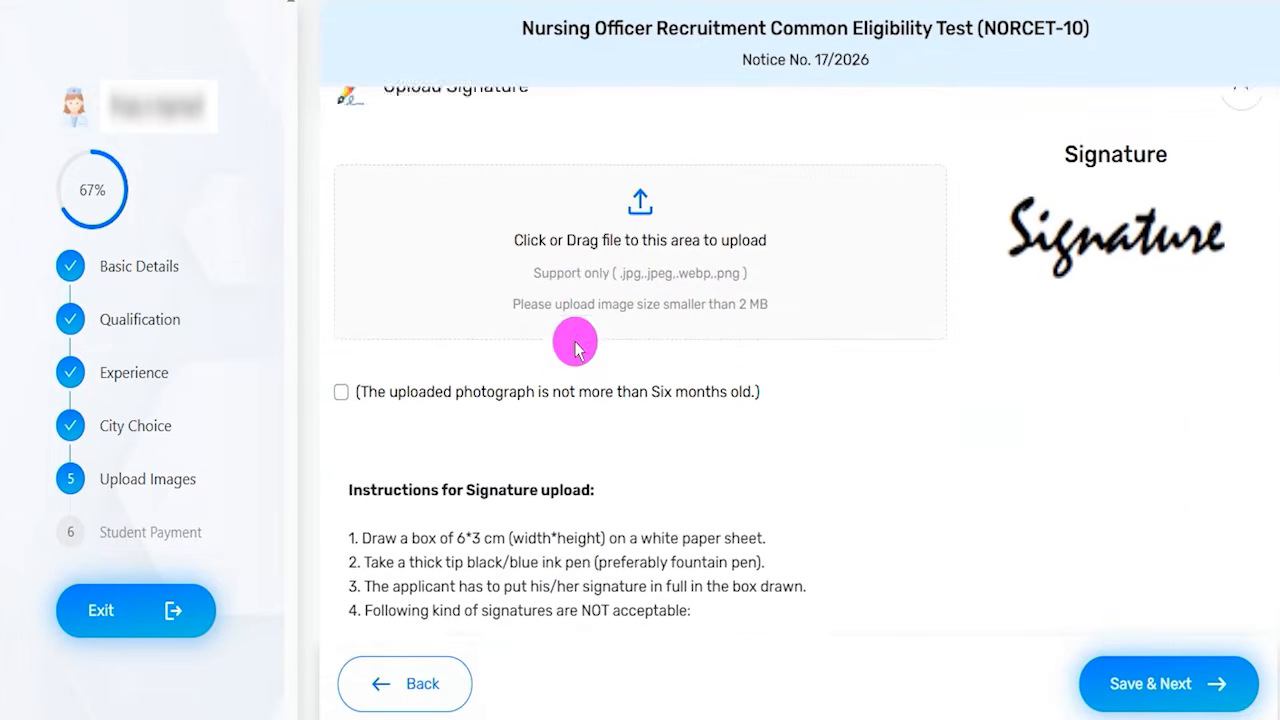
pyautogui.scroll(-3, 576, 347)
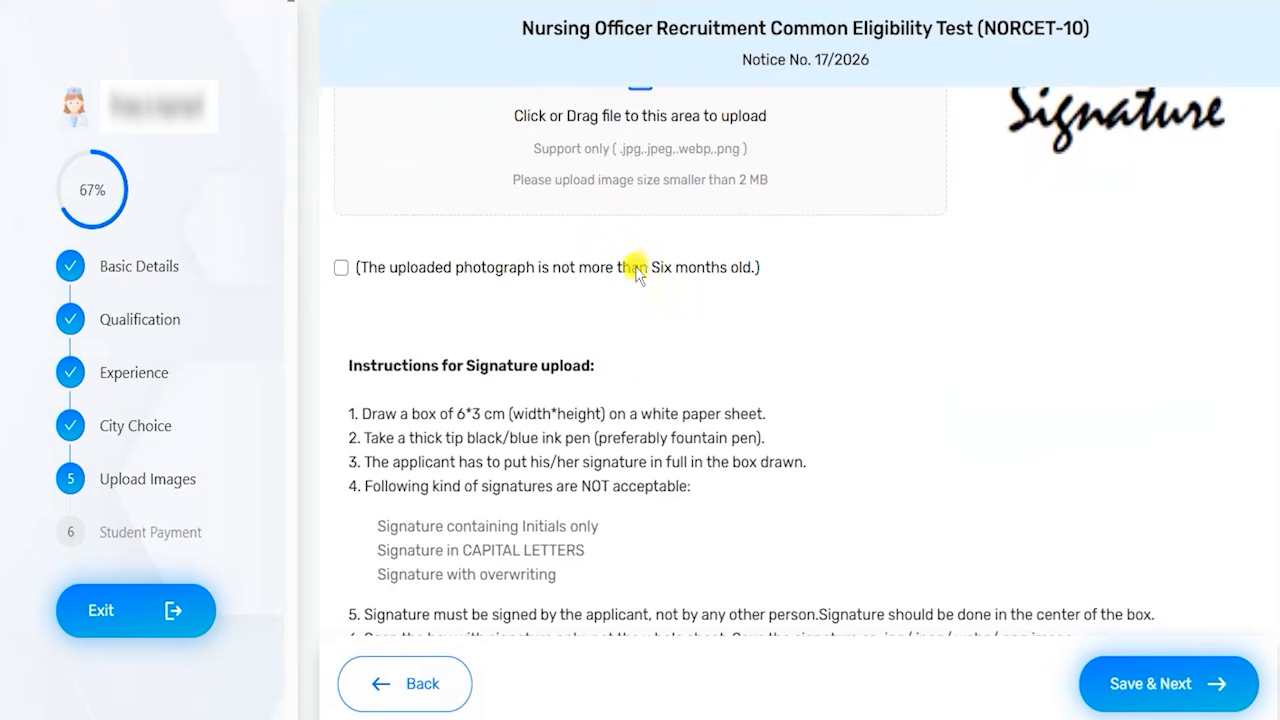
pyautogui.moveTo(640, 267); pyautogui.dragTo(688, 273)
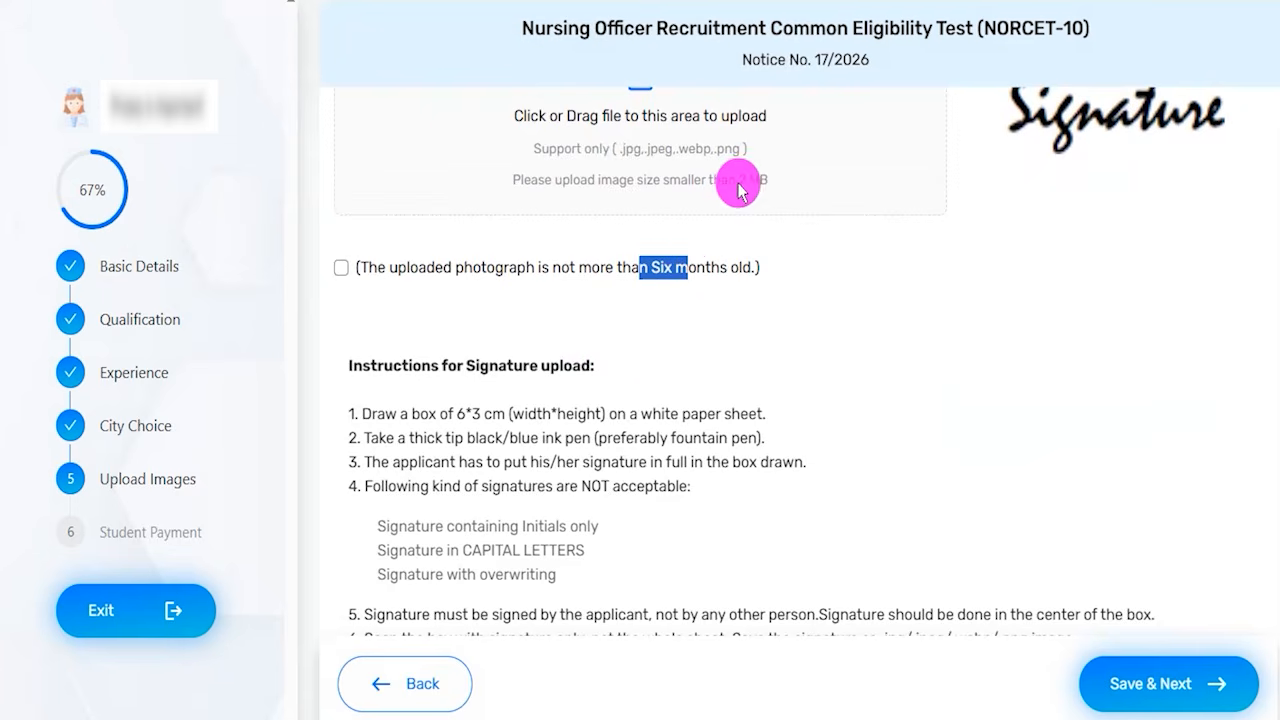
pyautogui.moveTo(720, 190); pyautogui.dragTo(782, 184)
pyautogui.moveTo(620, 161); pyautogui.dragTo(736, 162)
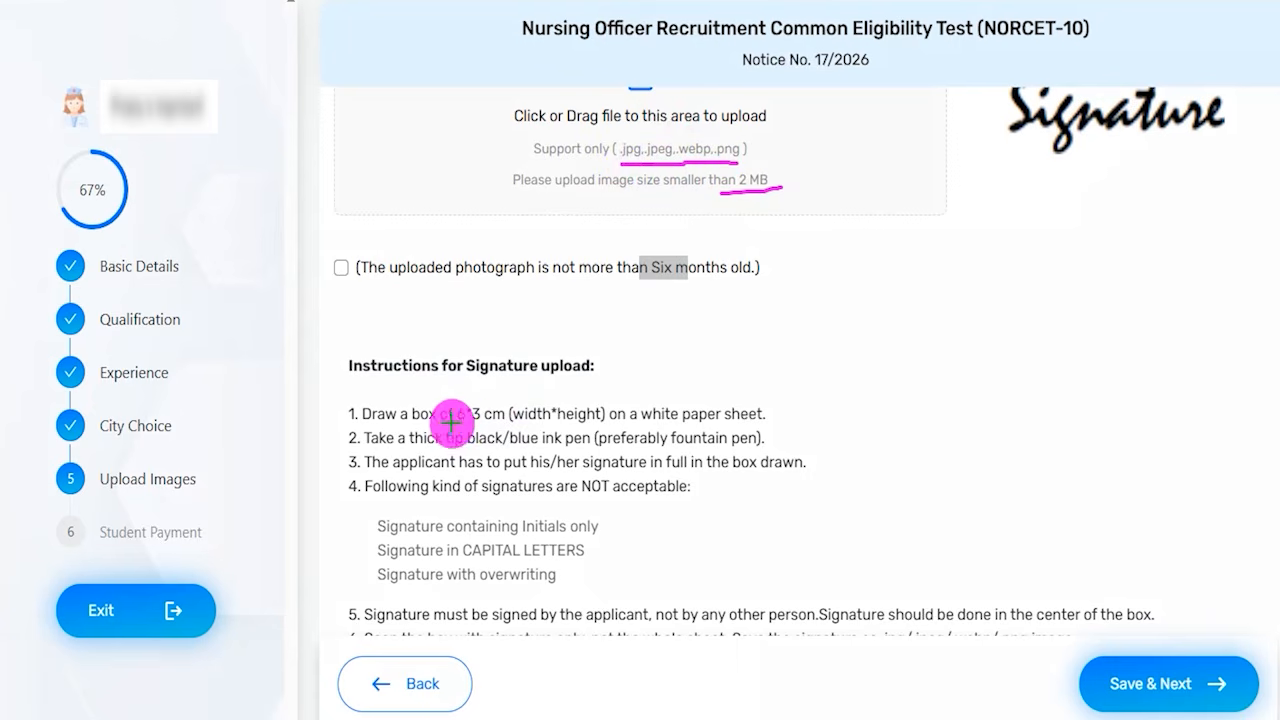
# - Examine the signature instructions for the box dimensions and pen type, then review the signature upload area
pyautogui.moveTo(452, 424); pyautogui.dragTo(556, 424)
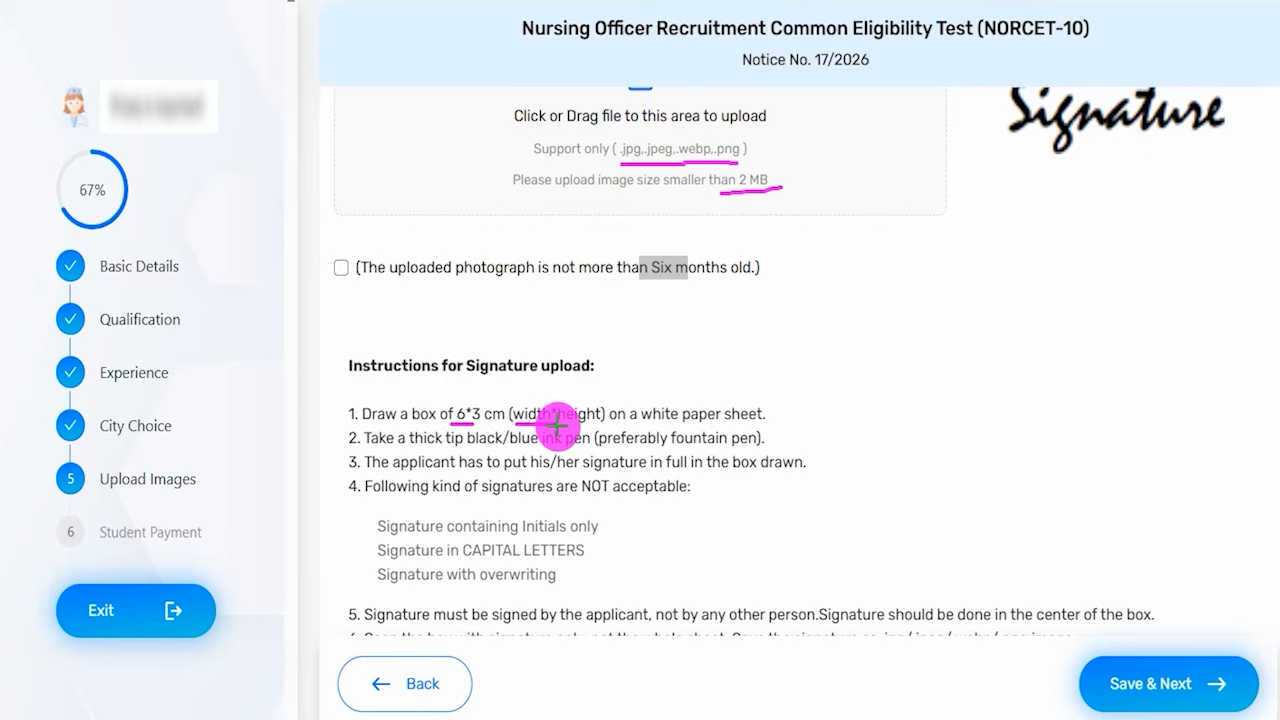
pyautogui.moveTo(764, 444); pyautogui.dragTo(785, 412)
pyautogui.press('Escape')
pyautogui.scroll(3, 603, 289)
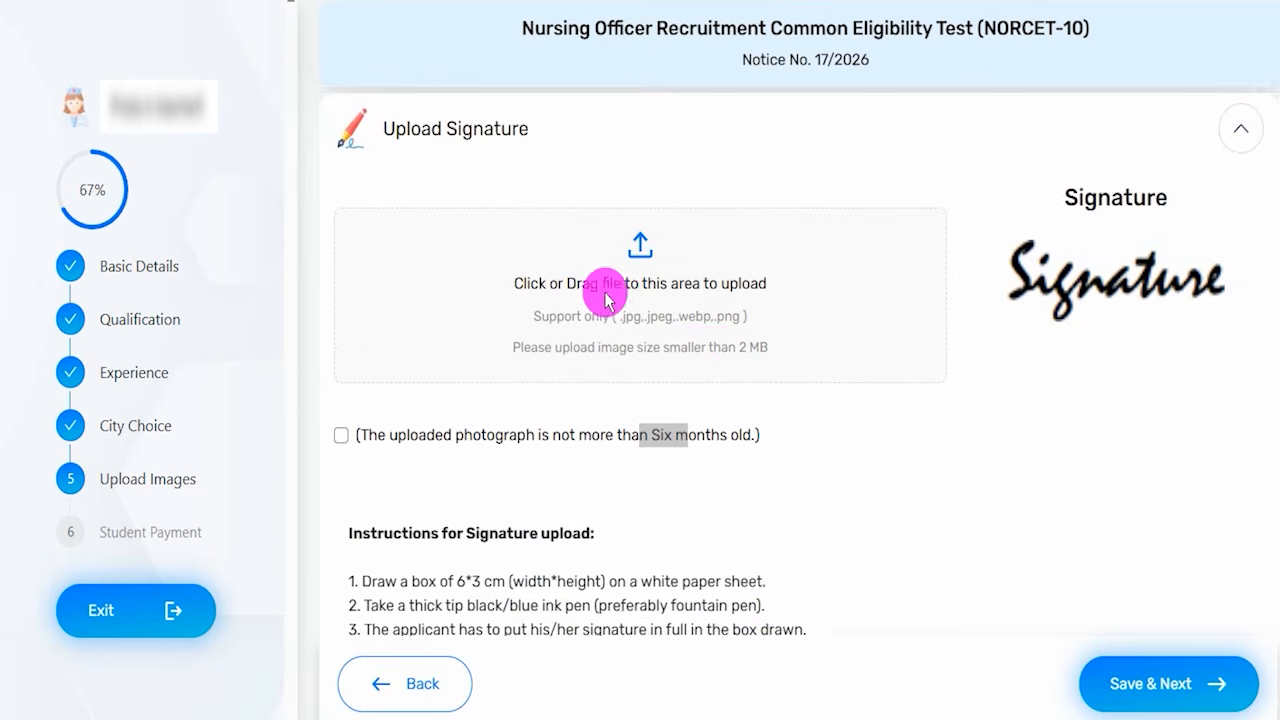
pyautogui.moveTo(666, 277); pyautogui.dragTo(706, 214)
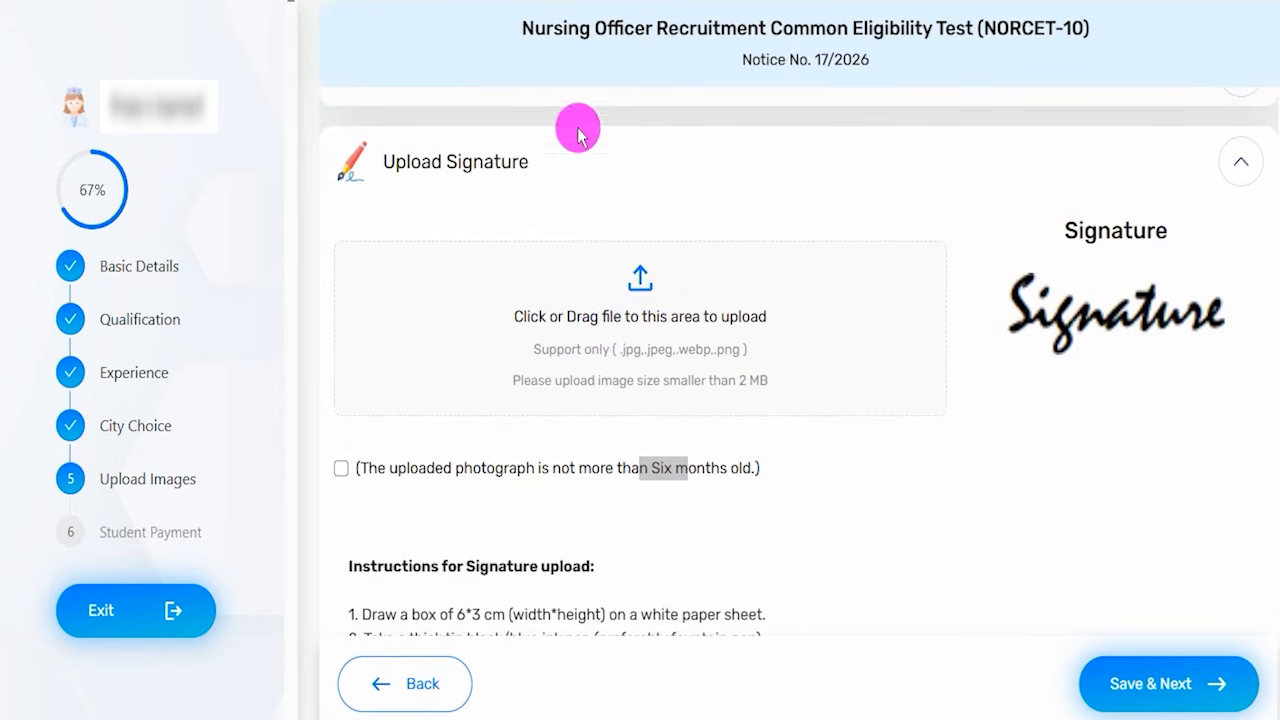
# - Open the left thumb impression upload section and examine its file requirements, age declaration and box dimension instructions
pyautogui.scroll(-4, 611, 331)
pyautogui.click(491, 572)
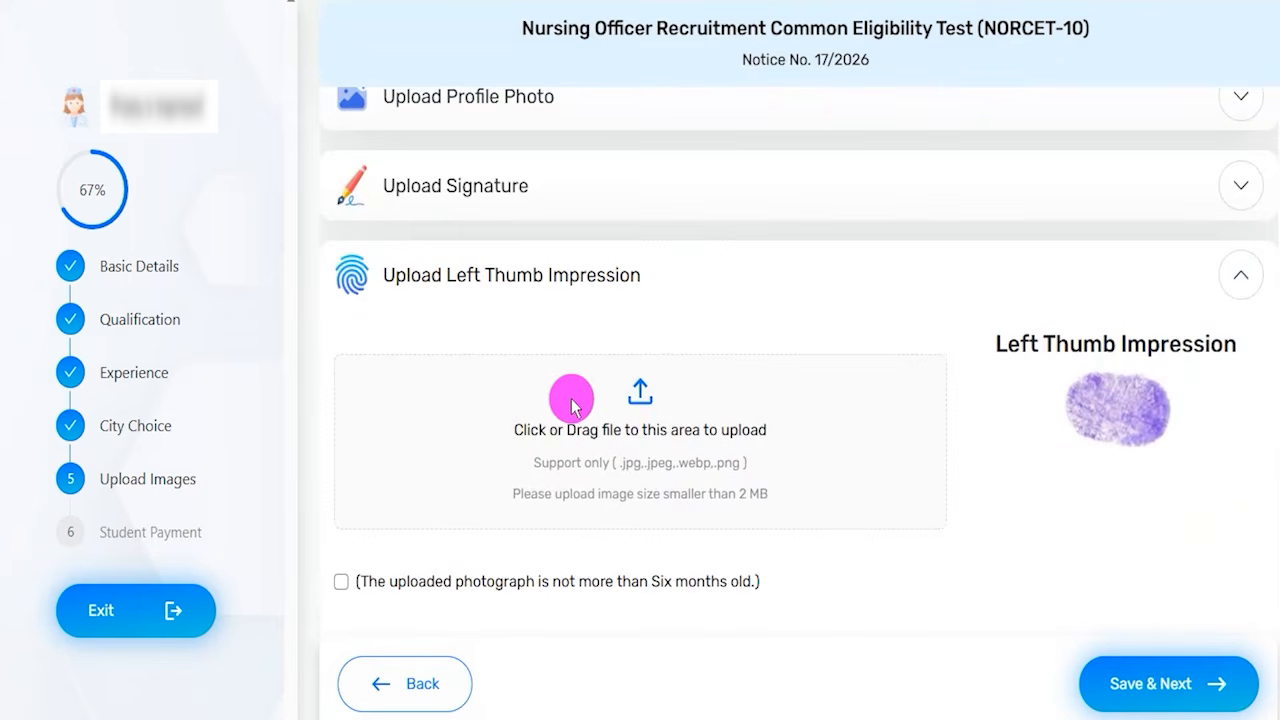
pyautogui.scroll(-1, 575, 398)
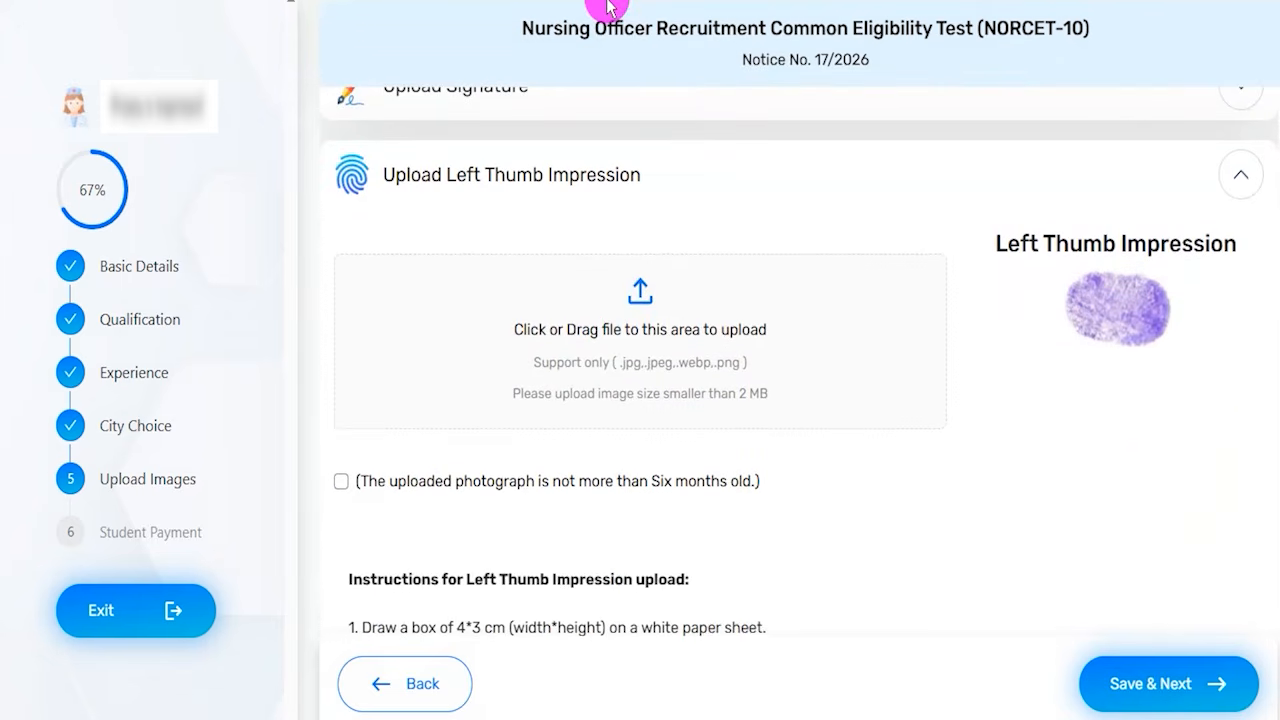
pyautogui.scroll(-1, 588, 223)
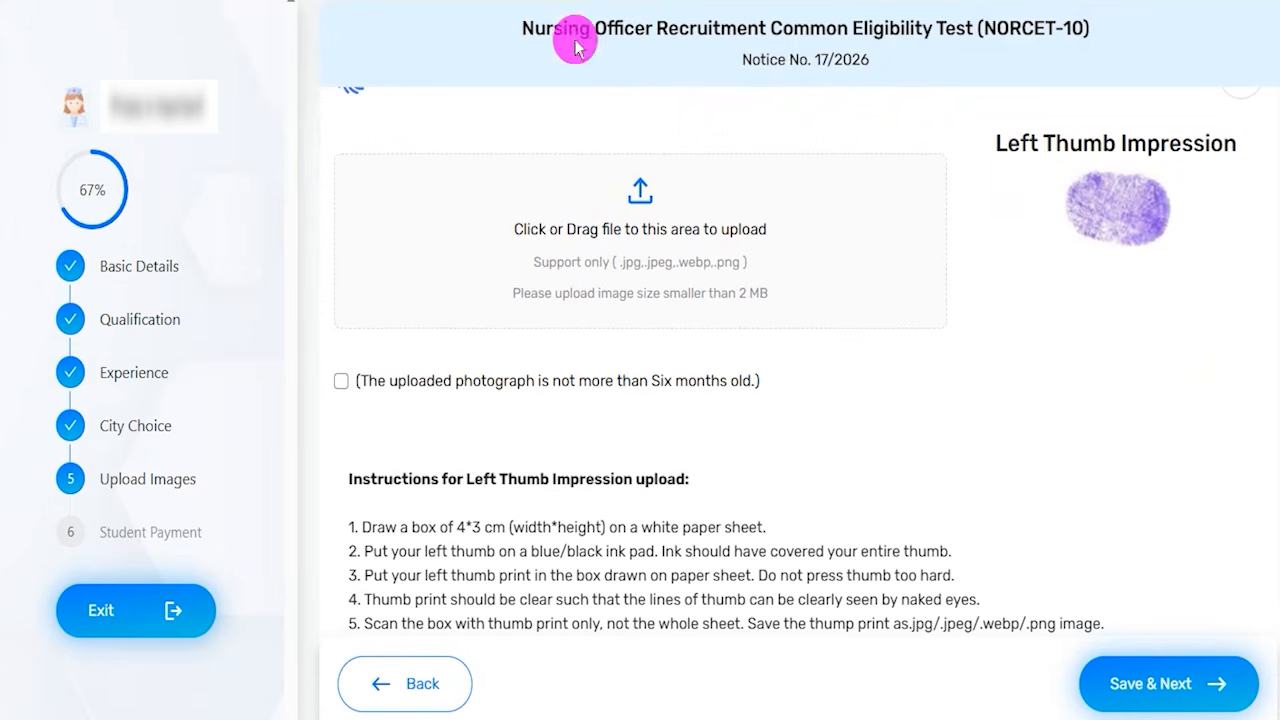
pyautogui.moveTo(620, 275); pyautogui.dragTo(768, 268)
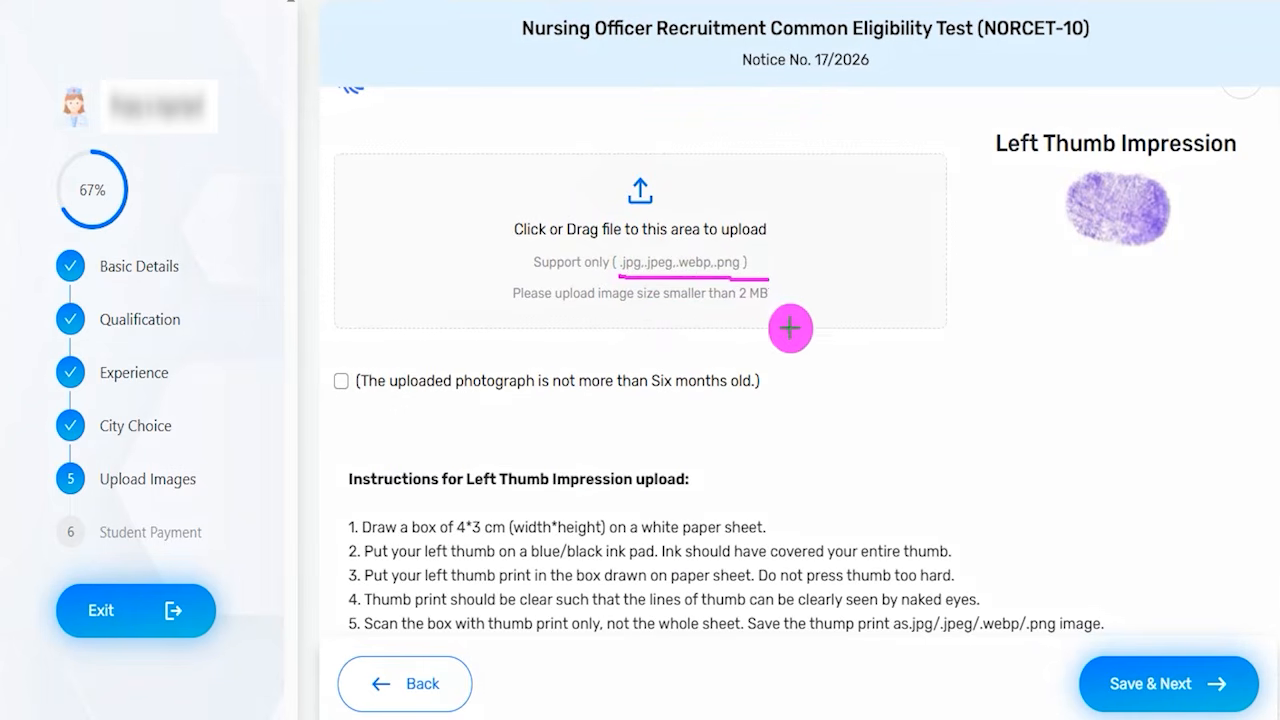
pyautogui.moveTo(713, 308); pyautogui.dragTo(782, 308)
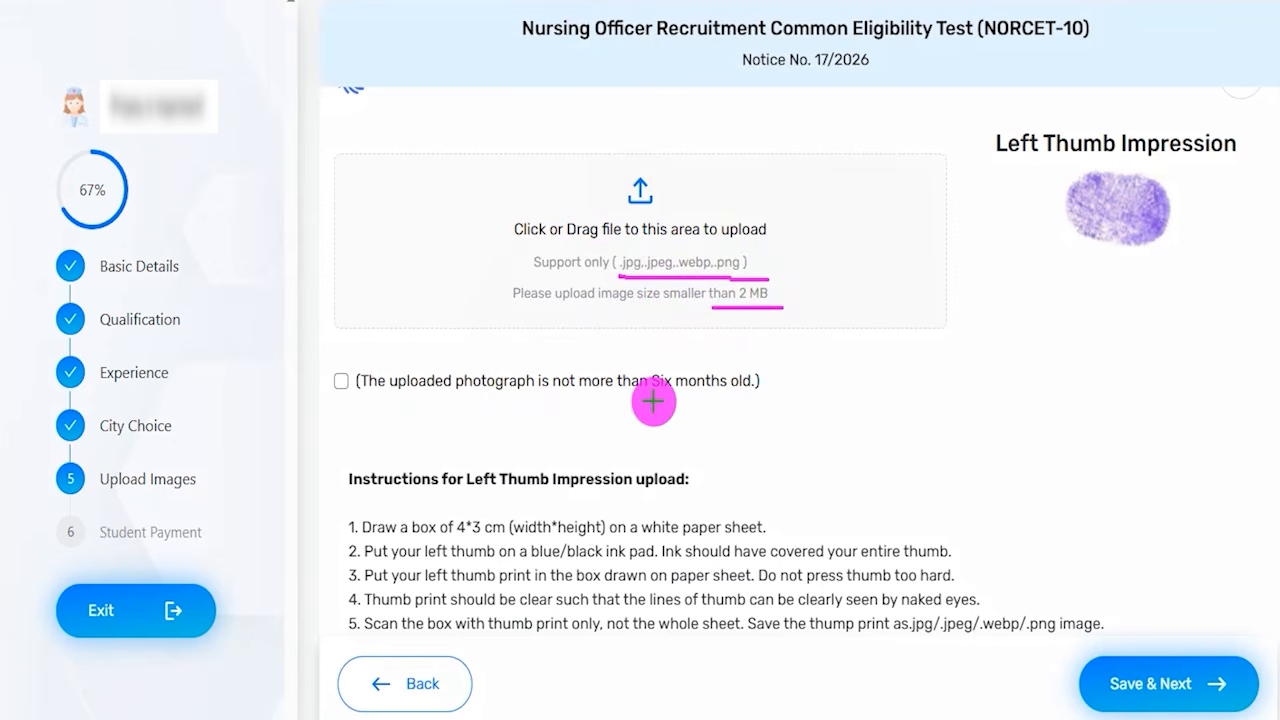
pyautogui.moveTo(601, 403); pyautogui.dragTo(720, 403)
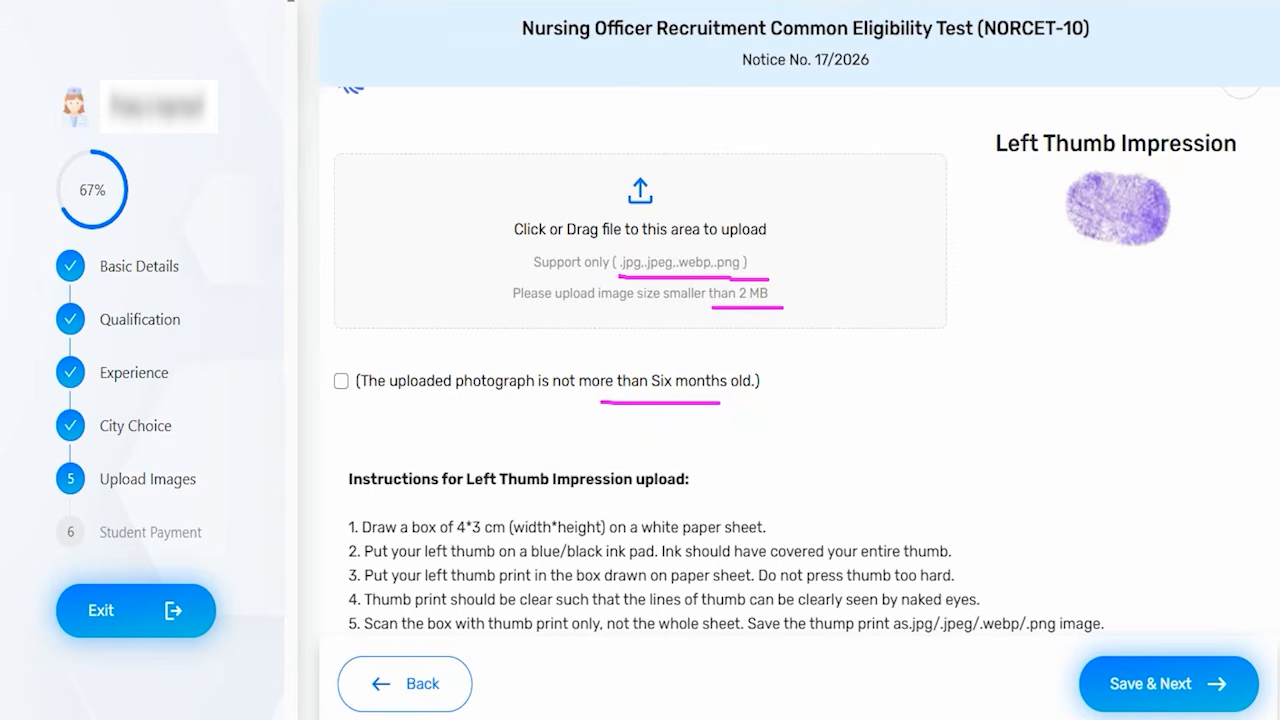
pyautogui.scroll(-2, 586, 429)
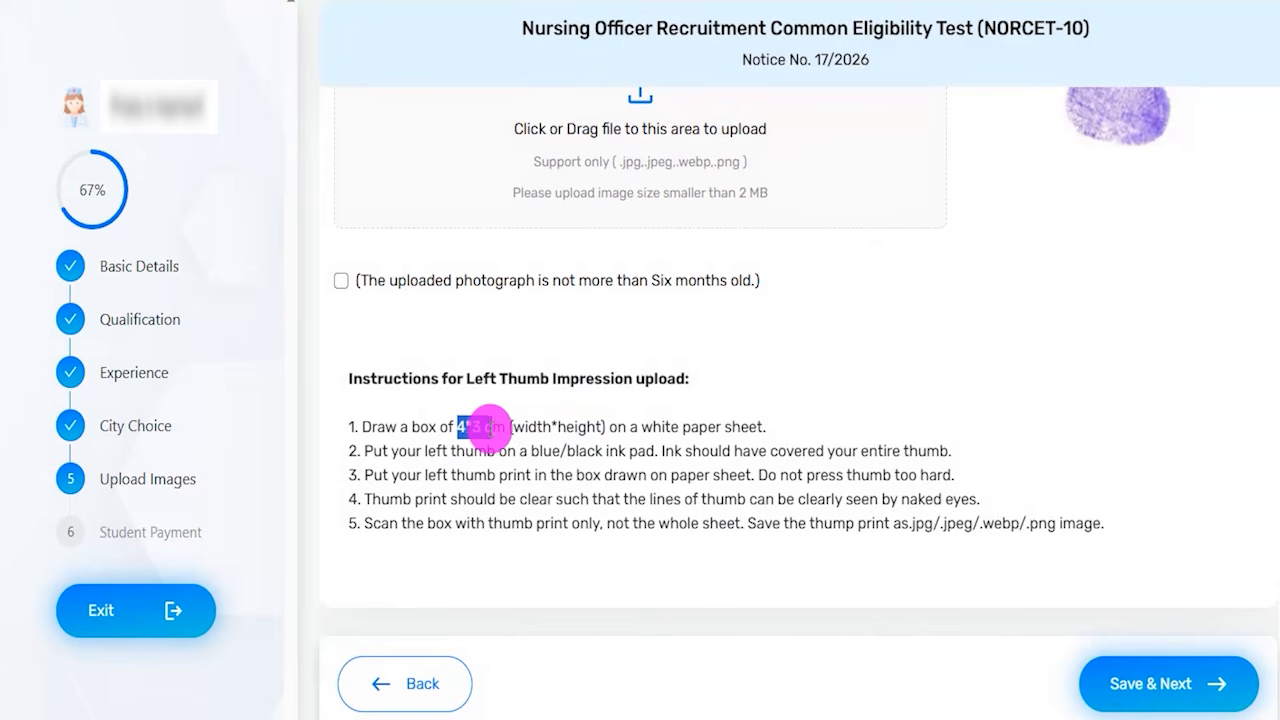
# - Review the left thumb impression instructions for box size and ink colour, then examine the file upload area
pyautogui.moveTo(662, 427); pyautogui.dragTo(698, 427)
pyautogui.moveTo(543, 450); pyautogui.dragTo(625, 451)
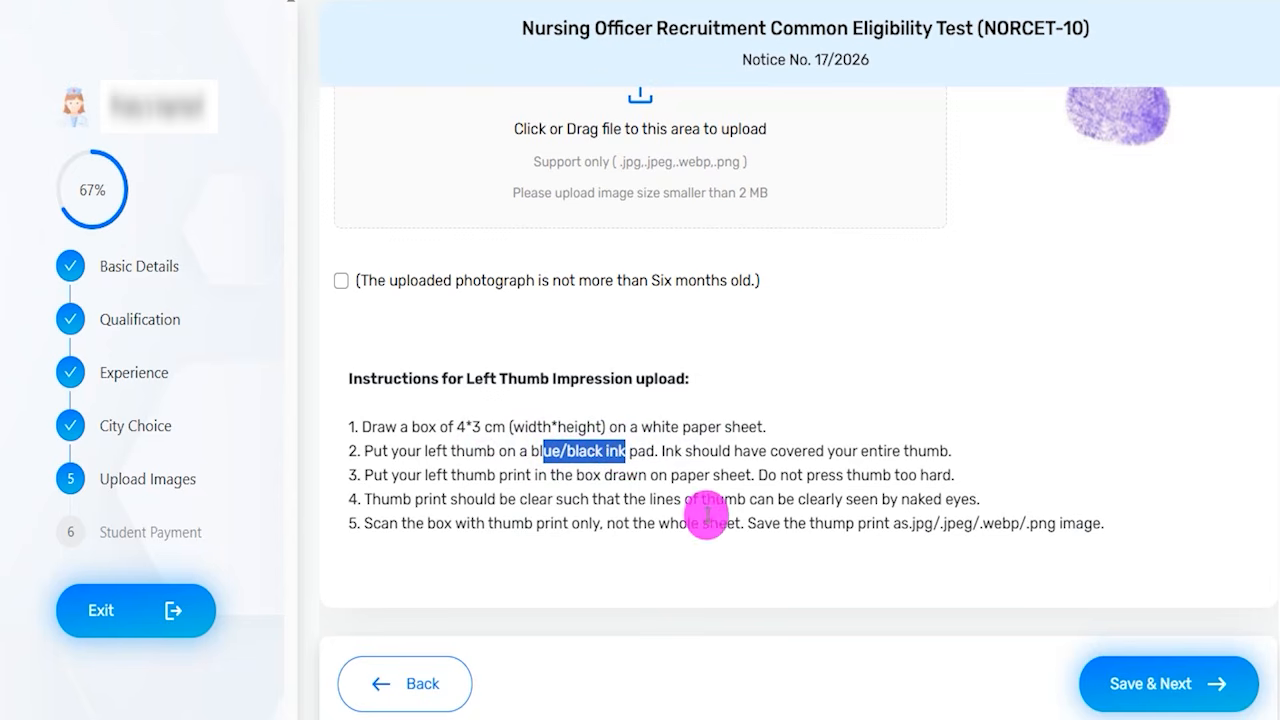
pyautogui.scroll(2, 706, 514)
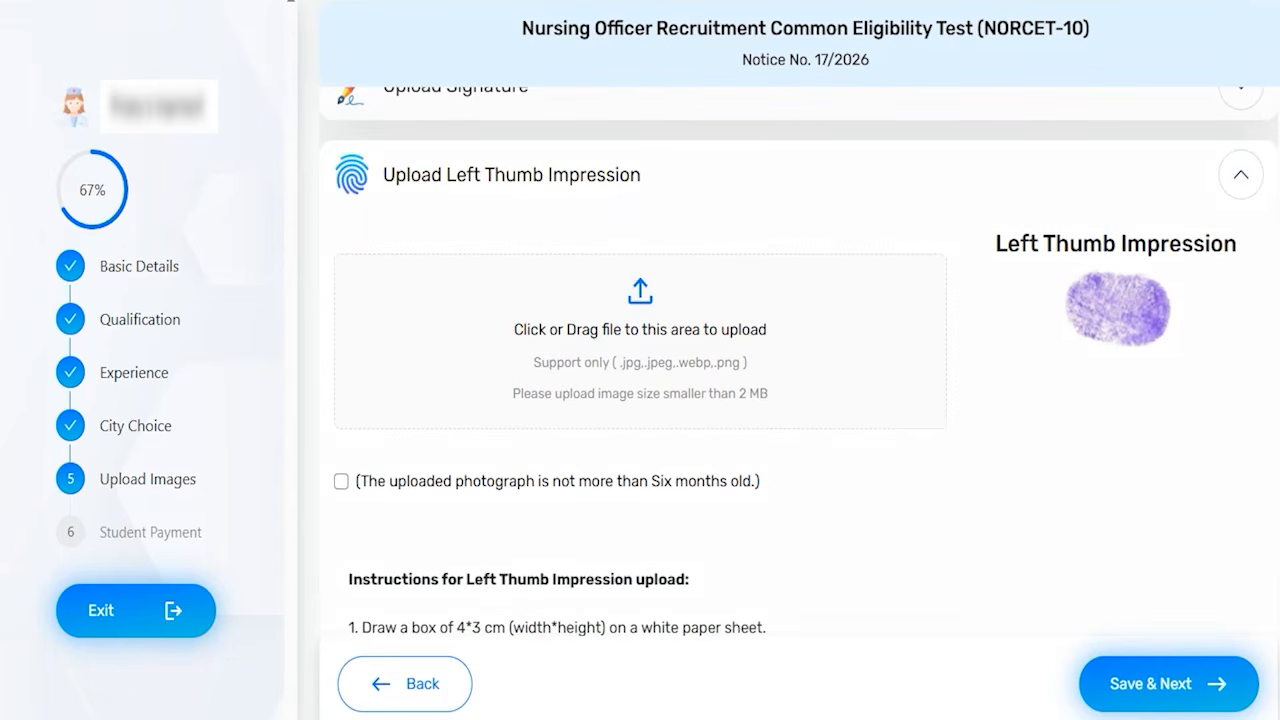
pyautogui.moveTo(600, 257)
pyautogui.mouseDown()
pyautogui.moveTo(686, 323)
pyautogui.moveTo(600, 318)
pyautogui.mouseUp()
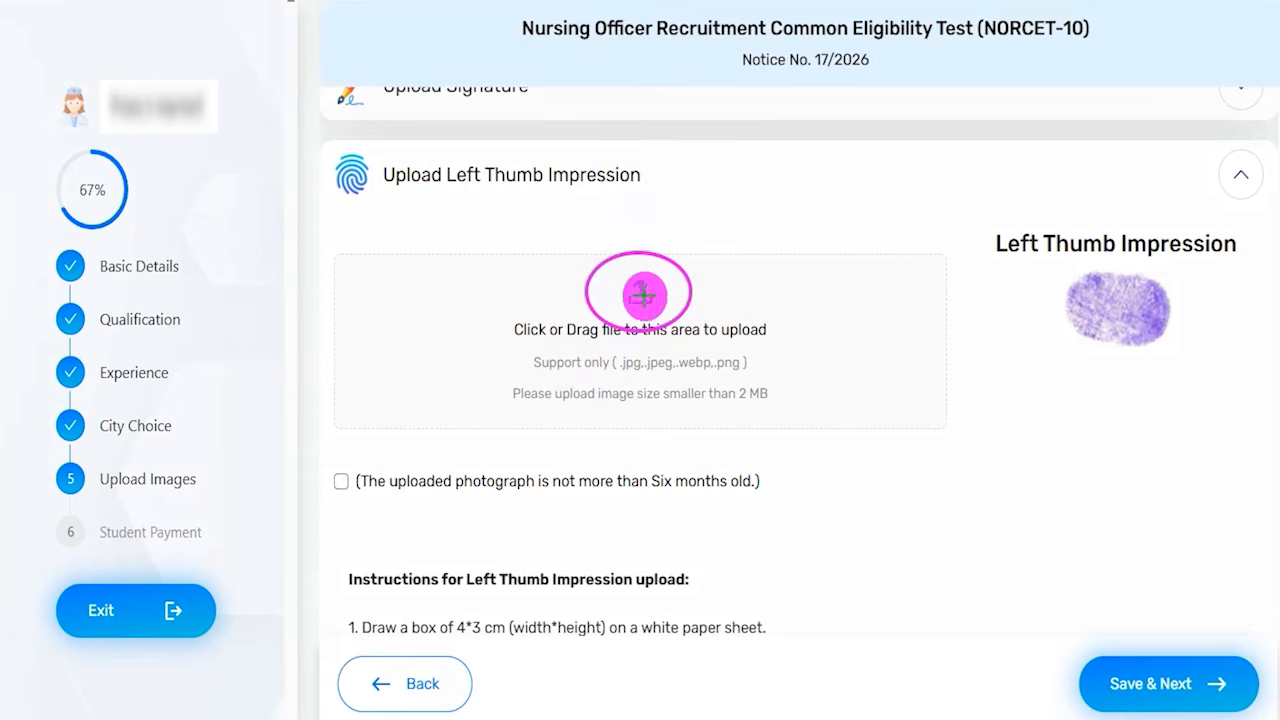
# - Check the photo's six-month age declaration, then save the Upload Images section and proceed to the payment section
pyautogui.scroll(5, 800, 400)
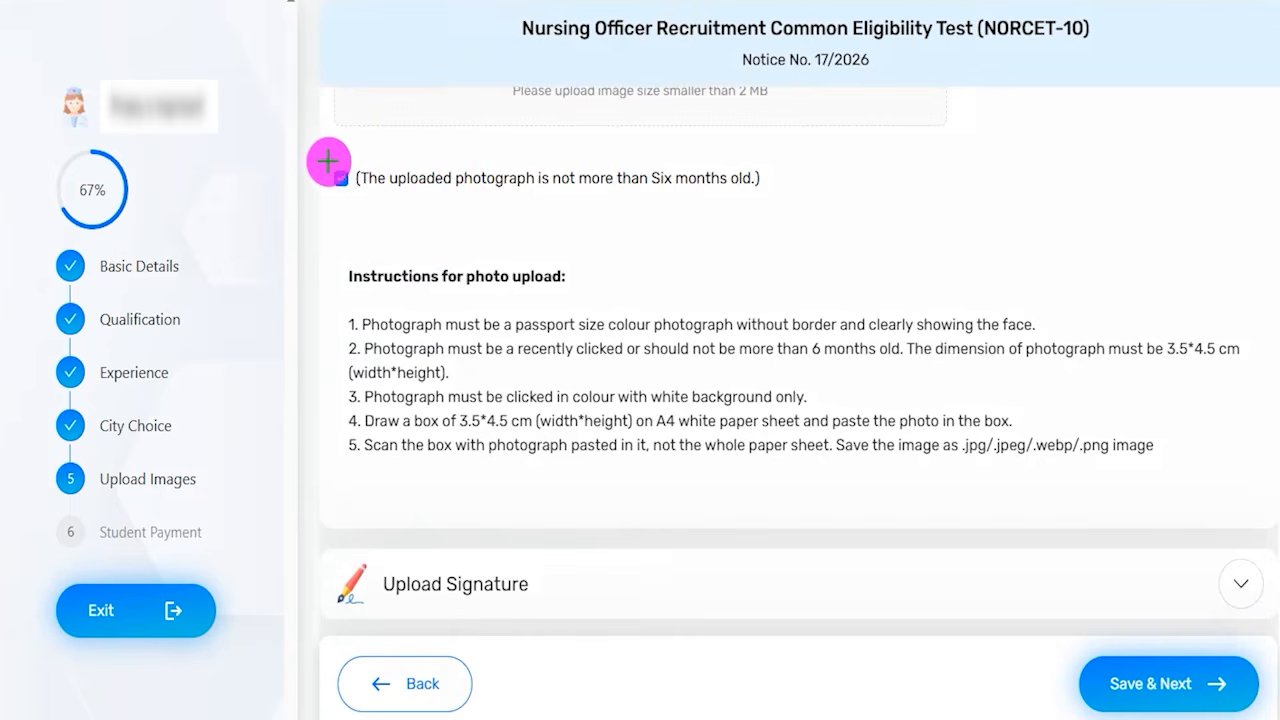
pyautogui.moveTo(315, 155)
pyautogui.mouseDown()
pyautogui.moveTo(340, 163)
pyautogui.moveTo(360, 203)
pyautogui.mouseUp()
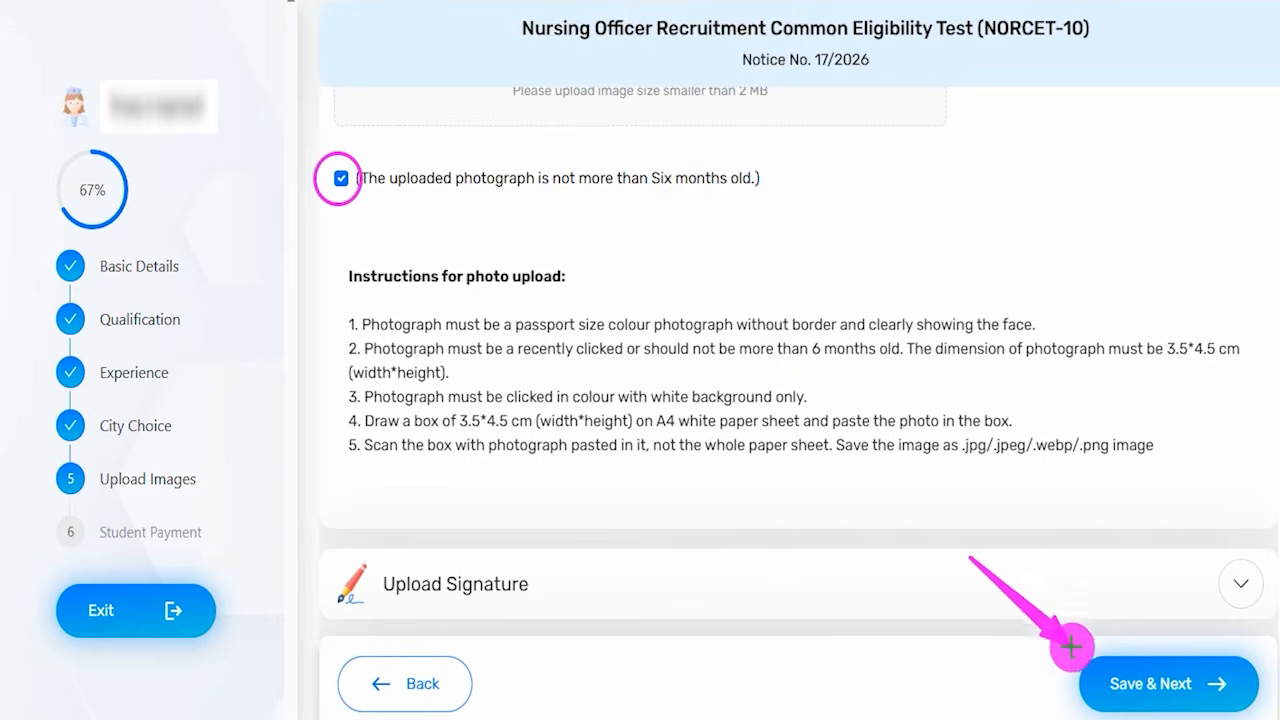
pyautogui.click(1132, 676)
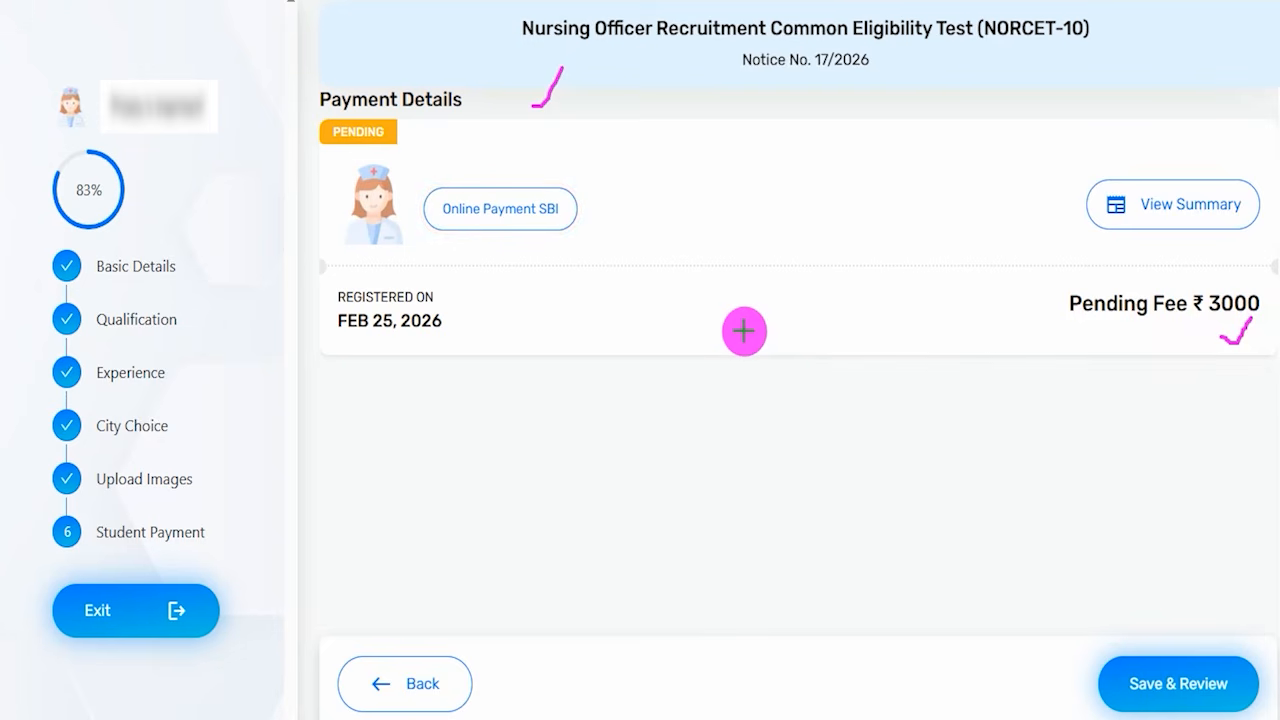
# - Review the pending application fee, start the online SBI payment and continue to the payment gateway
pyautogui.moveTo(1218, 276); pyautogui.dragTo(1250, 242)
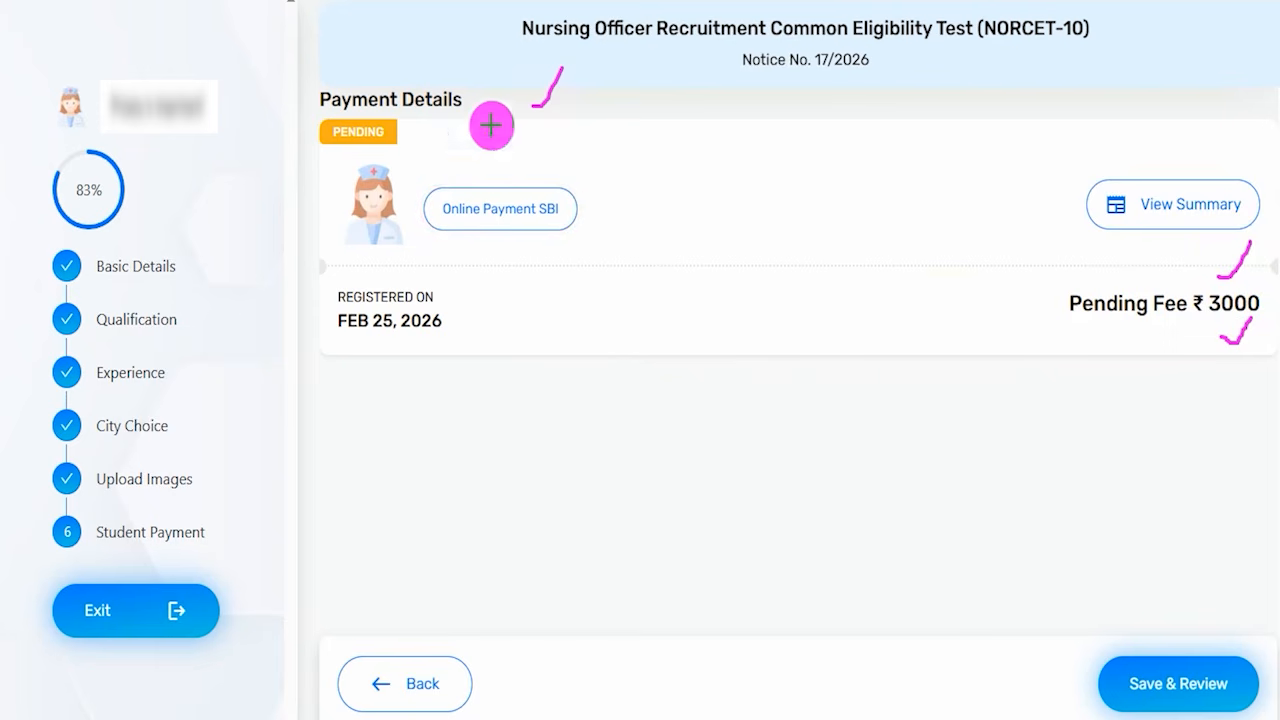
pyautogui.moveTo(403, 165)
pyautogui.mouseDown()
pyautogui.moveTo(588, 196)
pyautogui.moveTo(605, 257)
pyautogui.mouseUp()
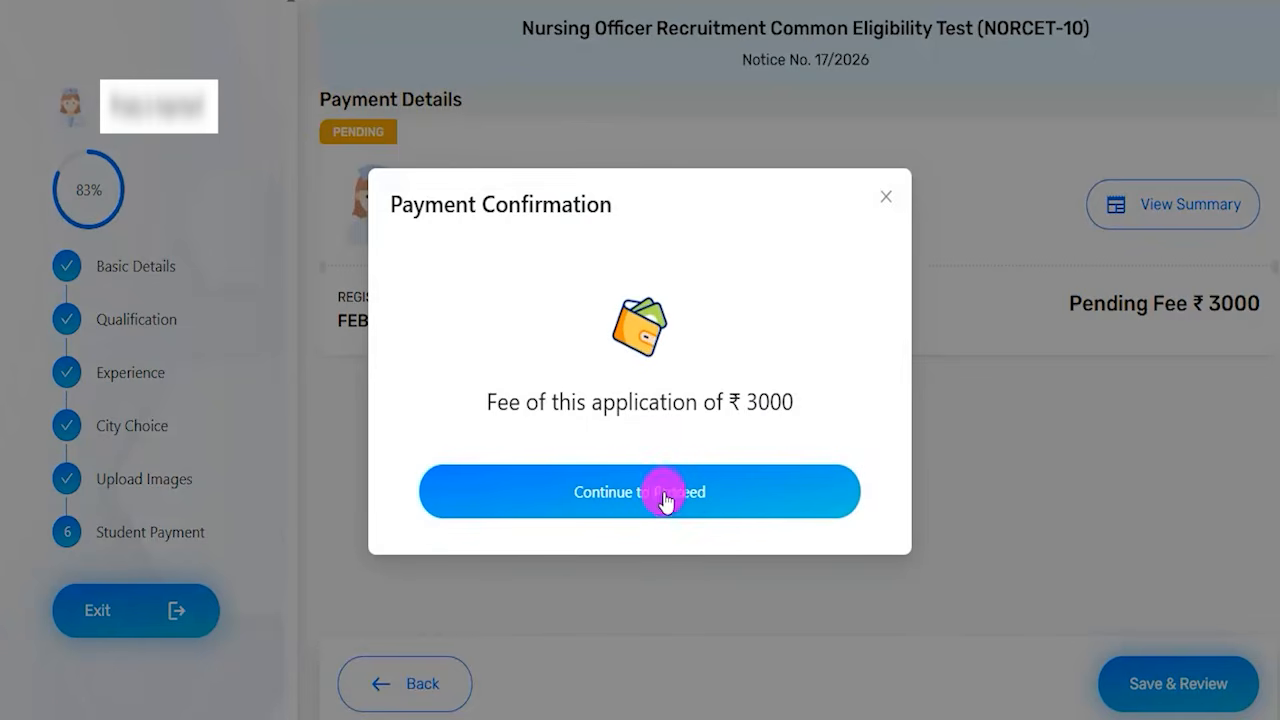
pyautogui.click(724, 497)
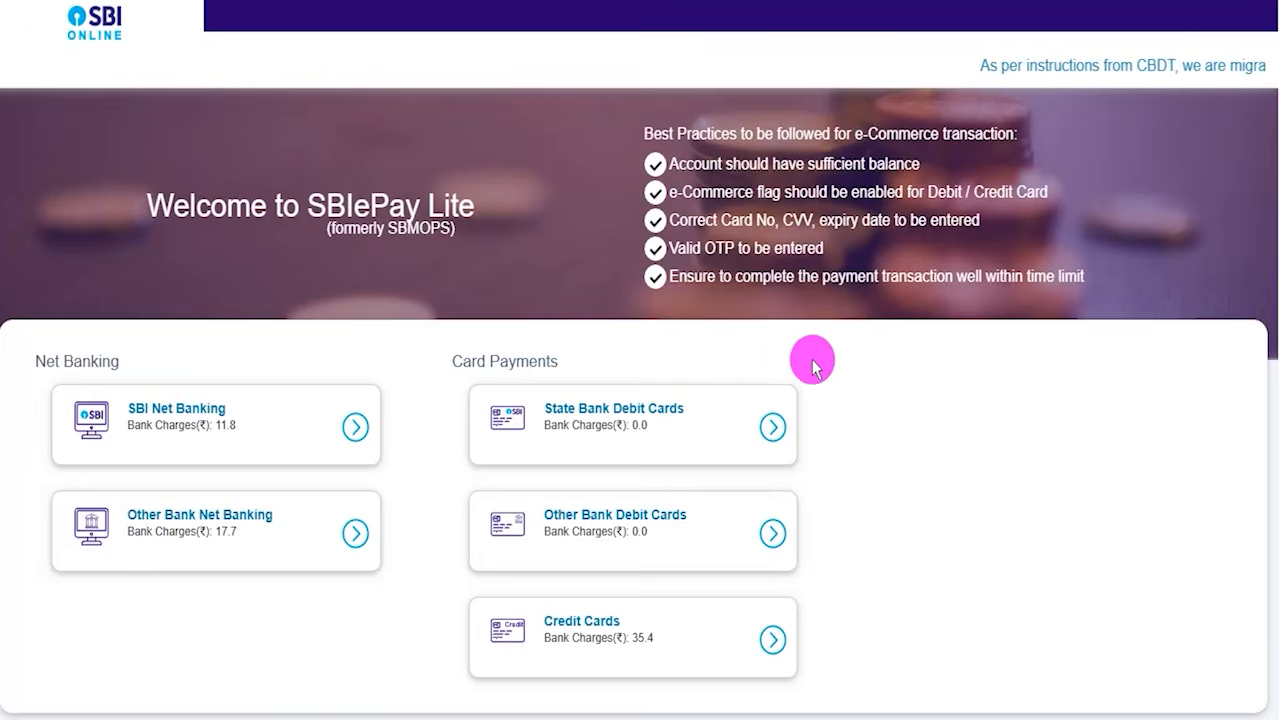
# - Choose State Bank Debit Cards as the payment method, review the payment details and confirm the transaction
pyautogui.scroll(-1, 835, 385)
pyautogui.scroll(-2, 835, 385)
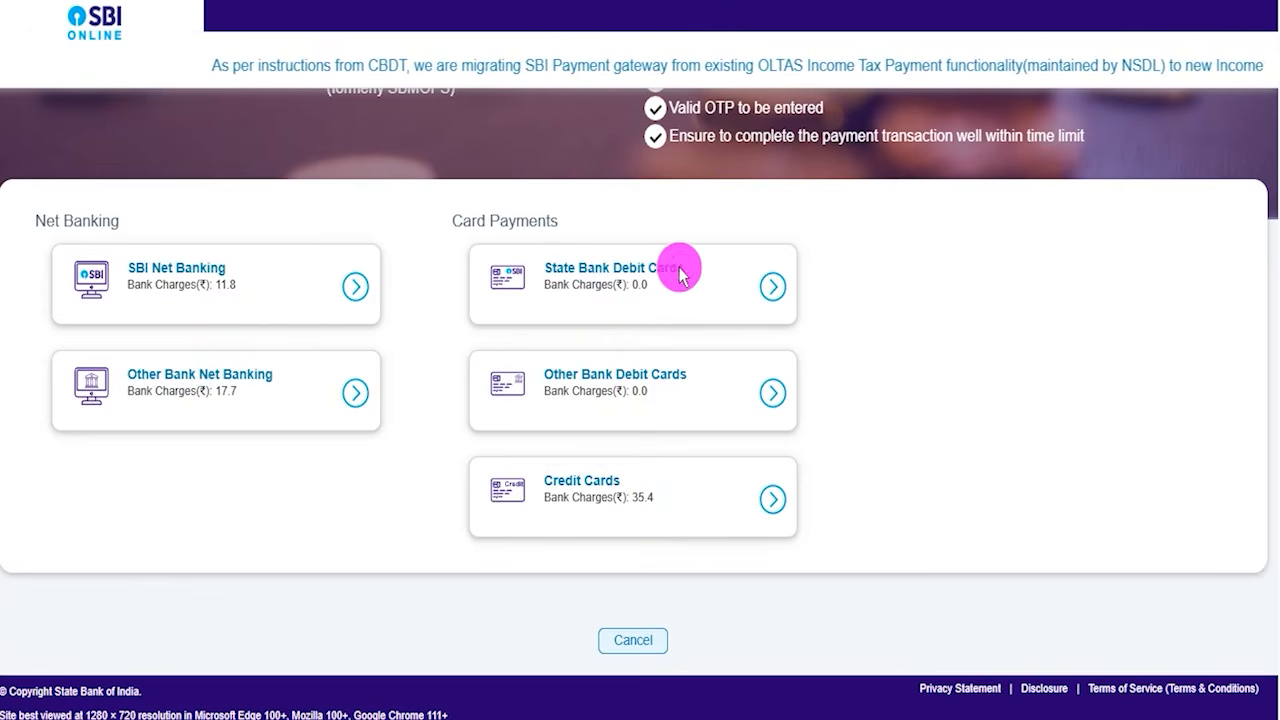
pyautogui.click(776, 290)
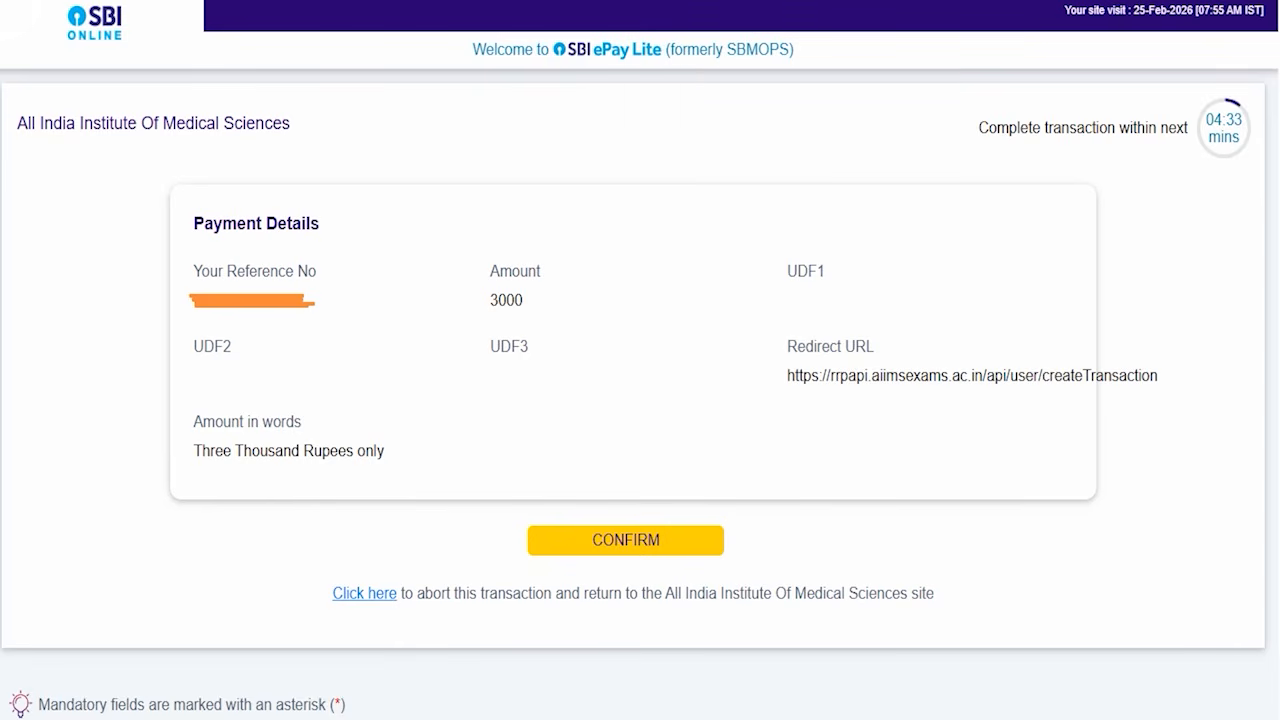
pyautogui.moveTo(409, 241); pyautogui.dragTo(456, 172)
pyautogui.moveTo(520, 523)
pyautogui.mouseDown()
pyautogui.moveTo(543, 514)
pyautogui.moveTo(751, 560)
pyautogui.mouseUp()
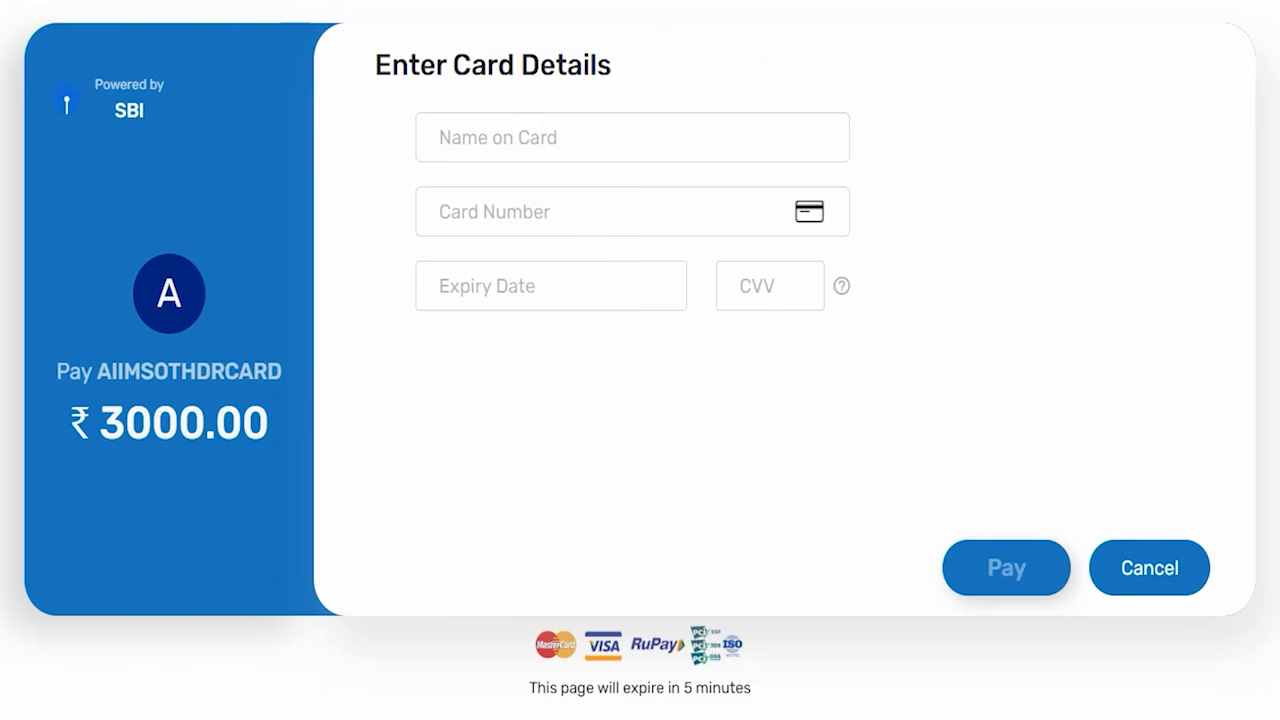
# - Examine the card payment form's fields for name on card, card number, expiry date and CVV, and its payment option
pyautogui.moveTo(780, 51); pyautogui.dragTo(818, 2)
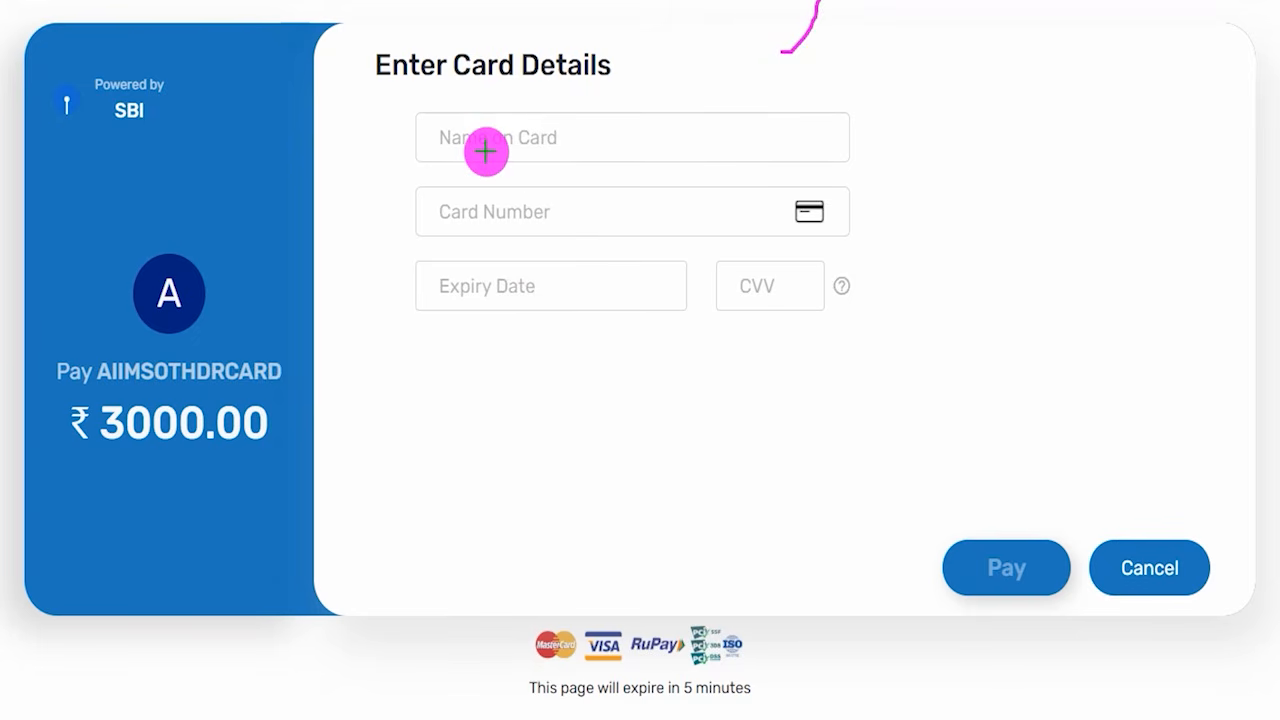
pyautogui.moveTo(446, 151); pyautogui.dragTo(551, 151)
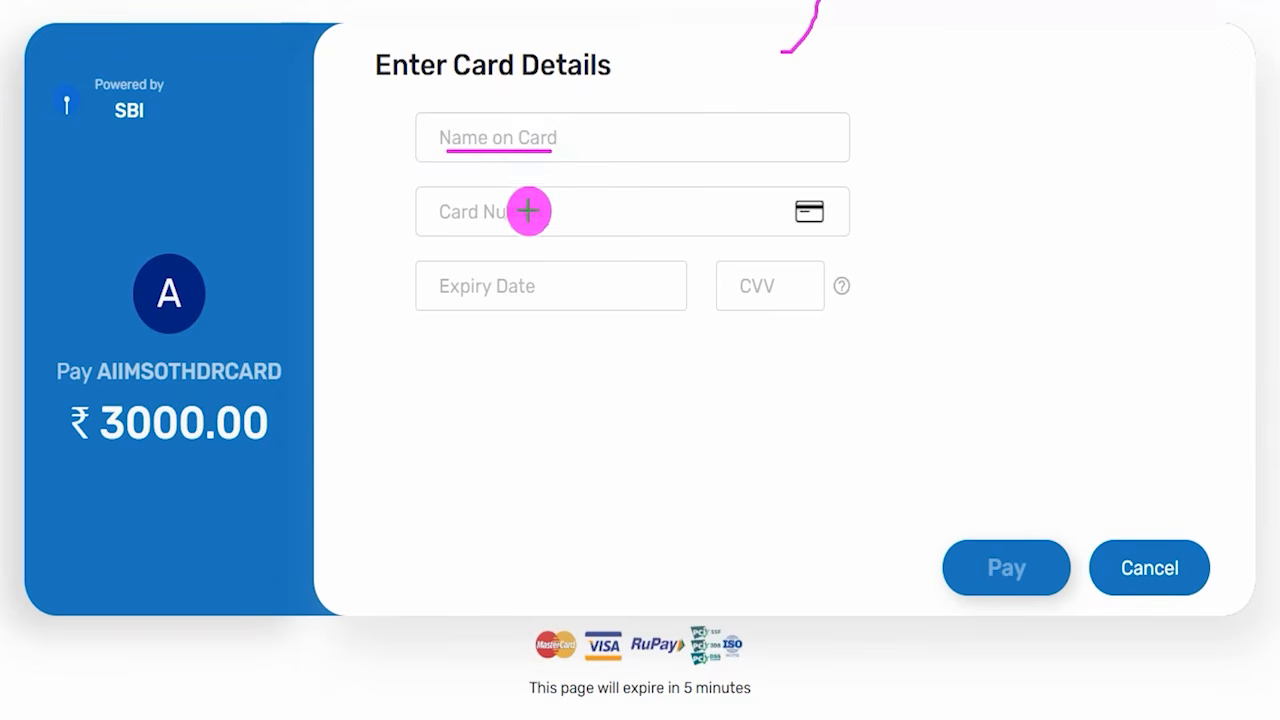
pyautogui.moveTo(531, 213); pyautogui.dragTo(562, 177)
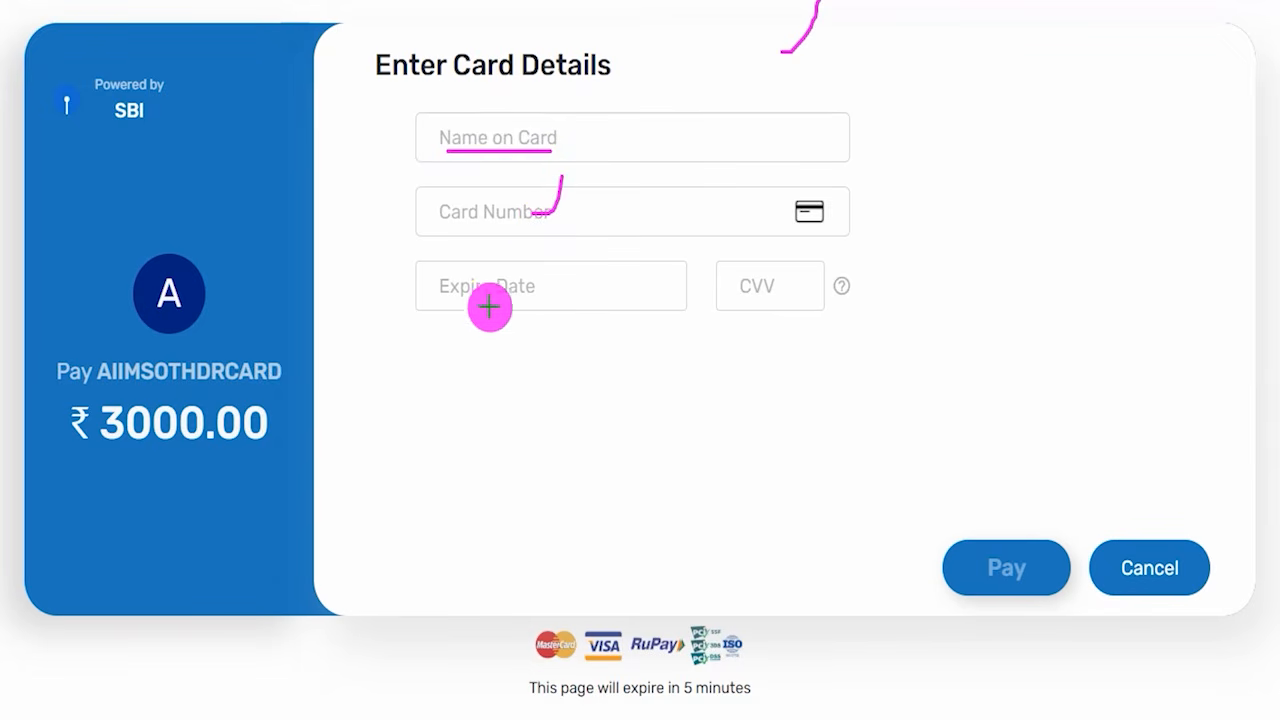
pyautogui.moveTo(522, 294); pyautogui.dragTo(556, 235)
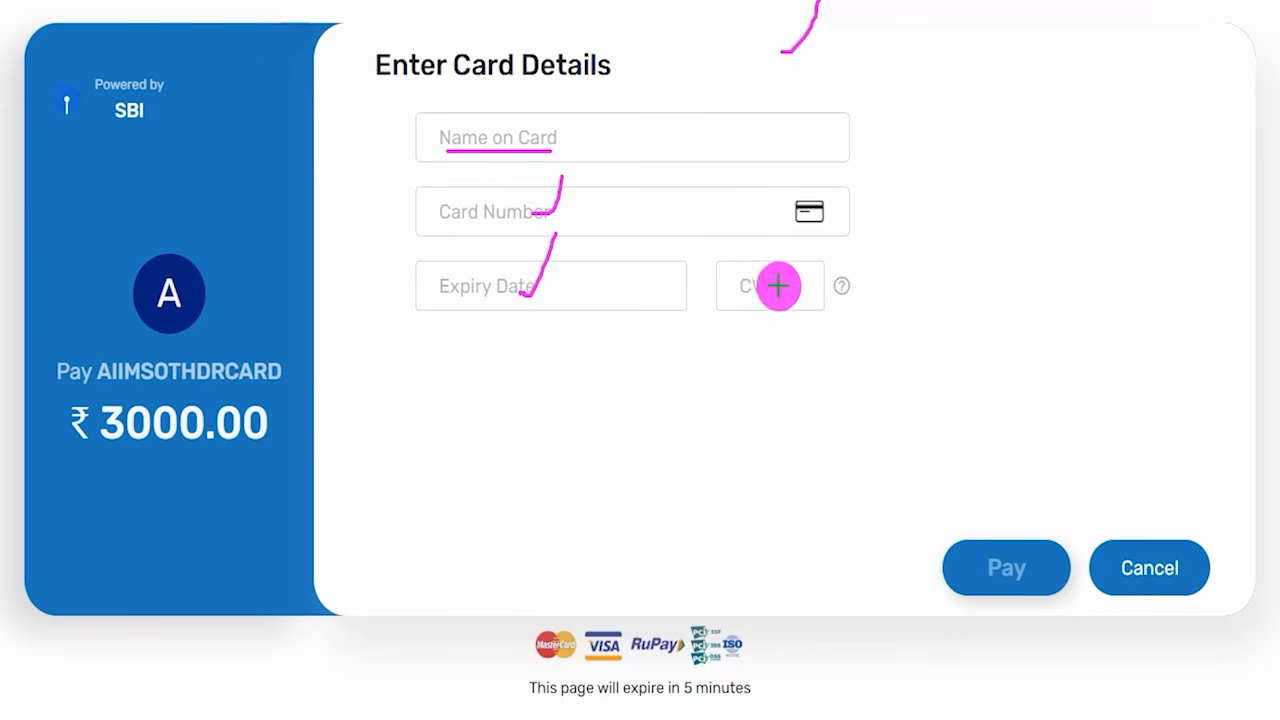
pyautogui.moveTo(781, 289); pyautogui.dragTo(805, 254)
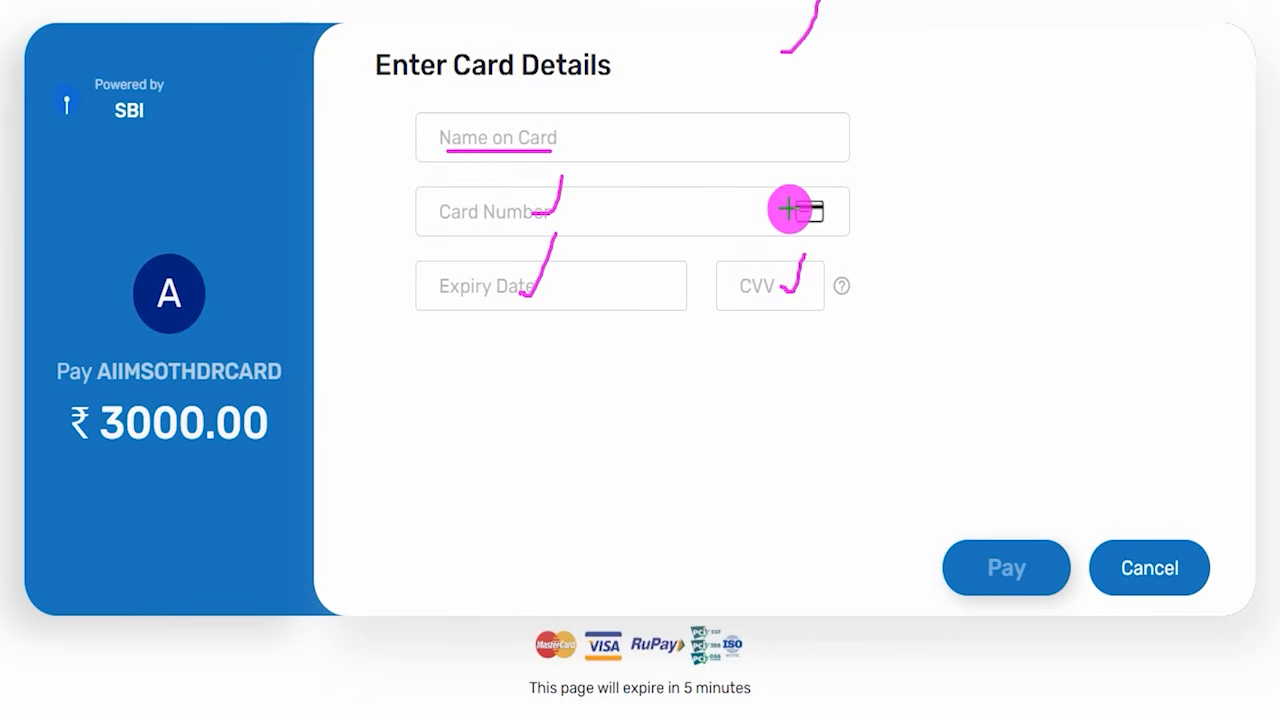
pyautogui.moveTo(722, 430); pyautogui.dragTo(938, 555)
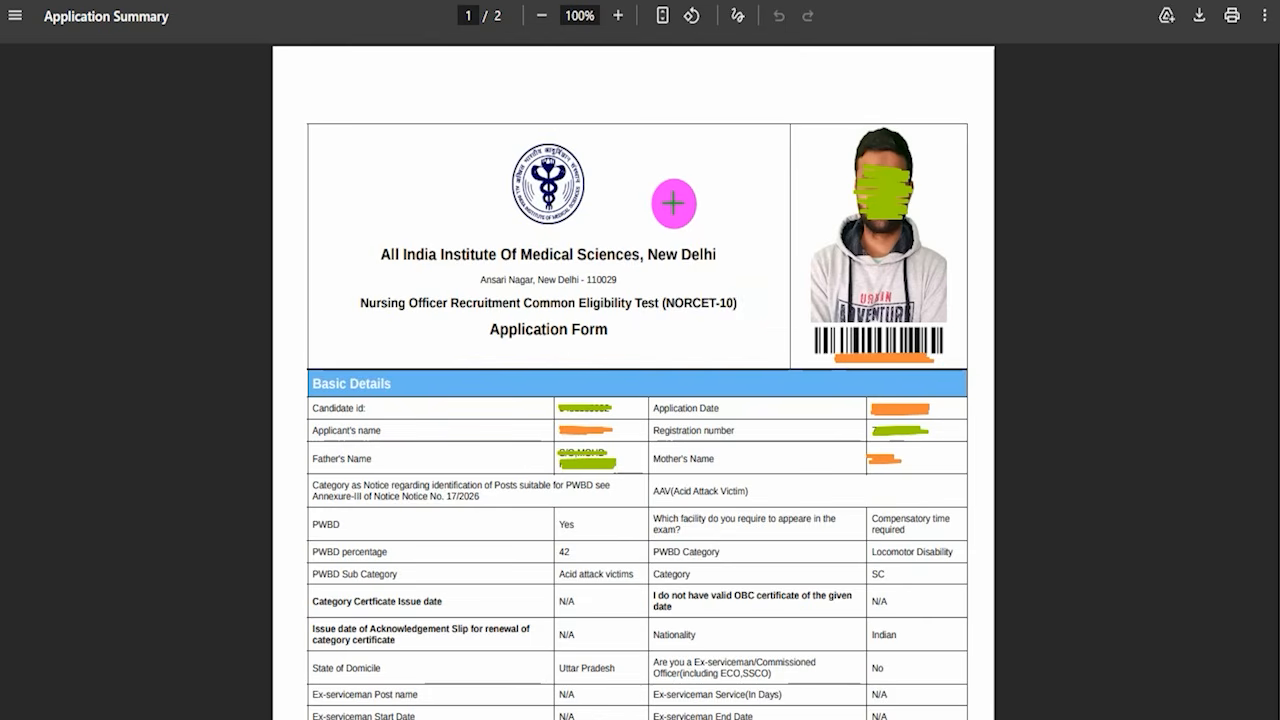
# - Review the NORCET-10 application summary PDF, including its header and basic details
pyautogui.moveTo(668, 204); pyautogui.dragTo(706, 156)
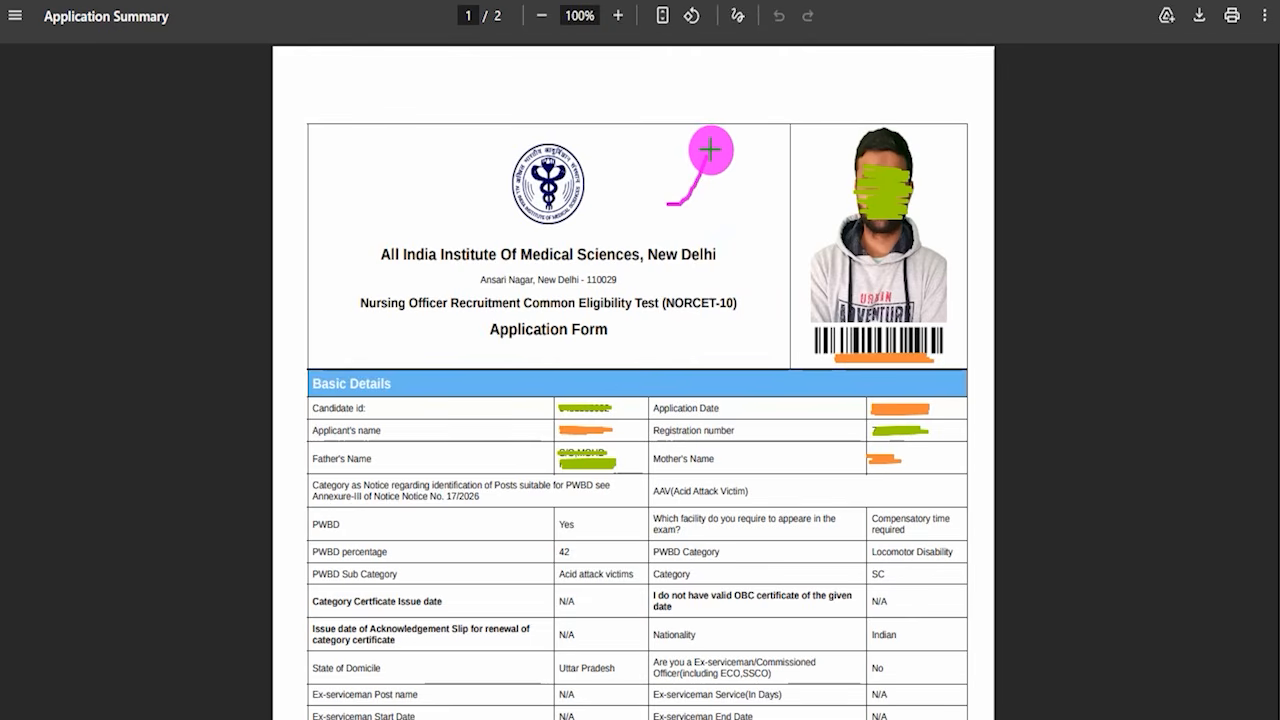
pyautogui.moveTo(435, 345); pyautogui.dragTo(471, 283)
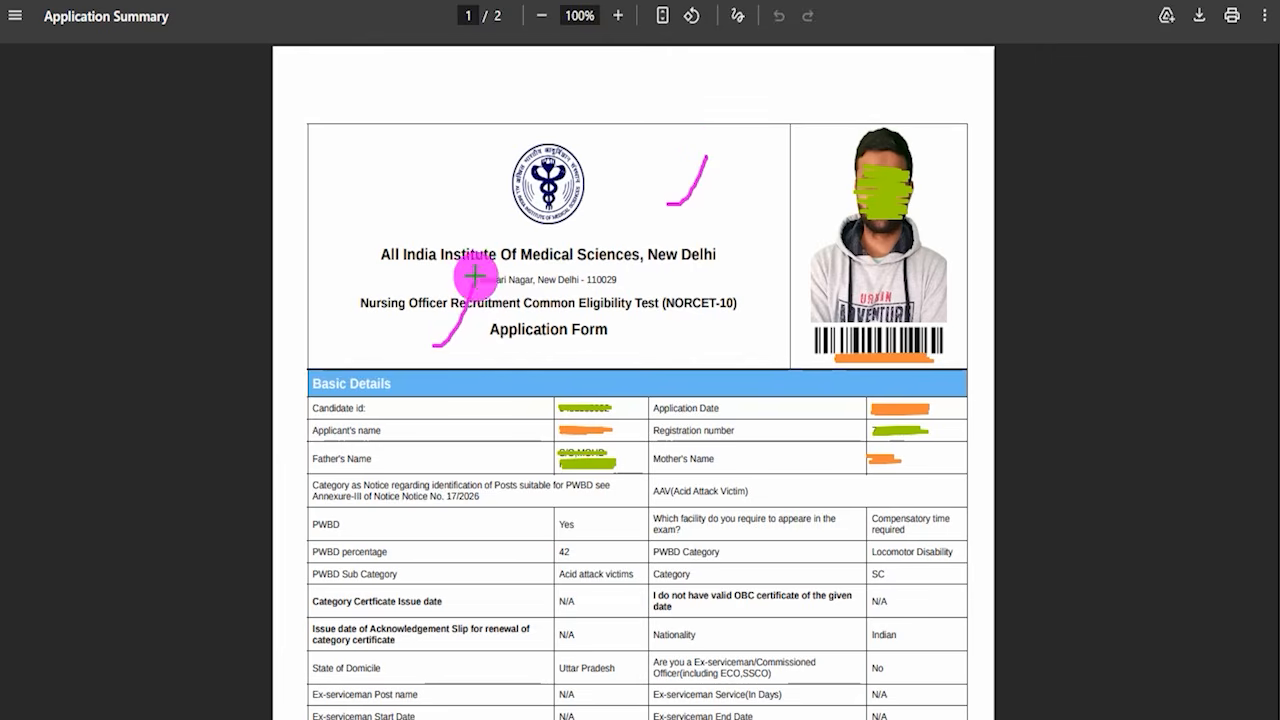
pyautogui.moveTo(436, 456); pyautogui.dragTo(481, 398)
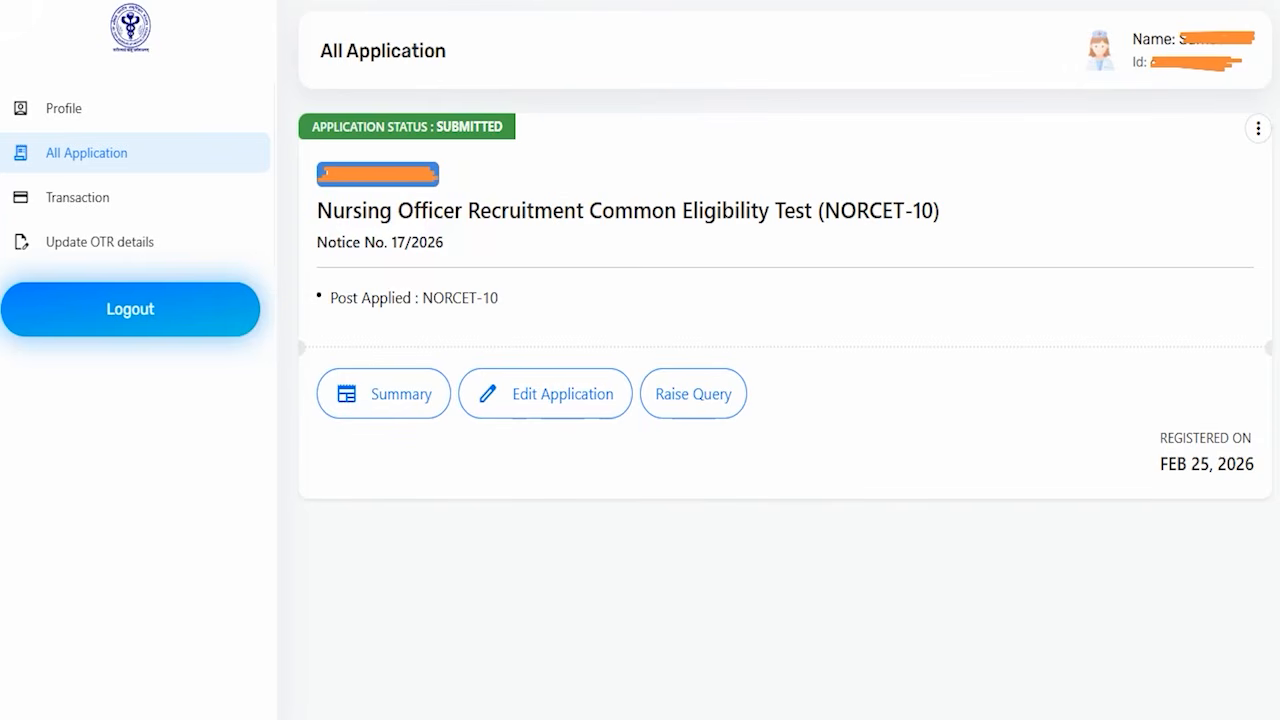
# - Check the status of the NORCET-10 application on the All Application page
pyautogui.moveTo(290, 114)
pyautogui.mouseDown()
pyautogui.moveTo(371, 106)
pyautogui.moveTo(543, 143)
pyautogui.mouseUp()
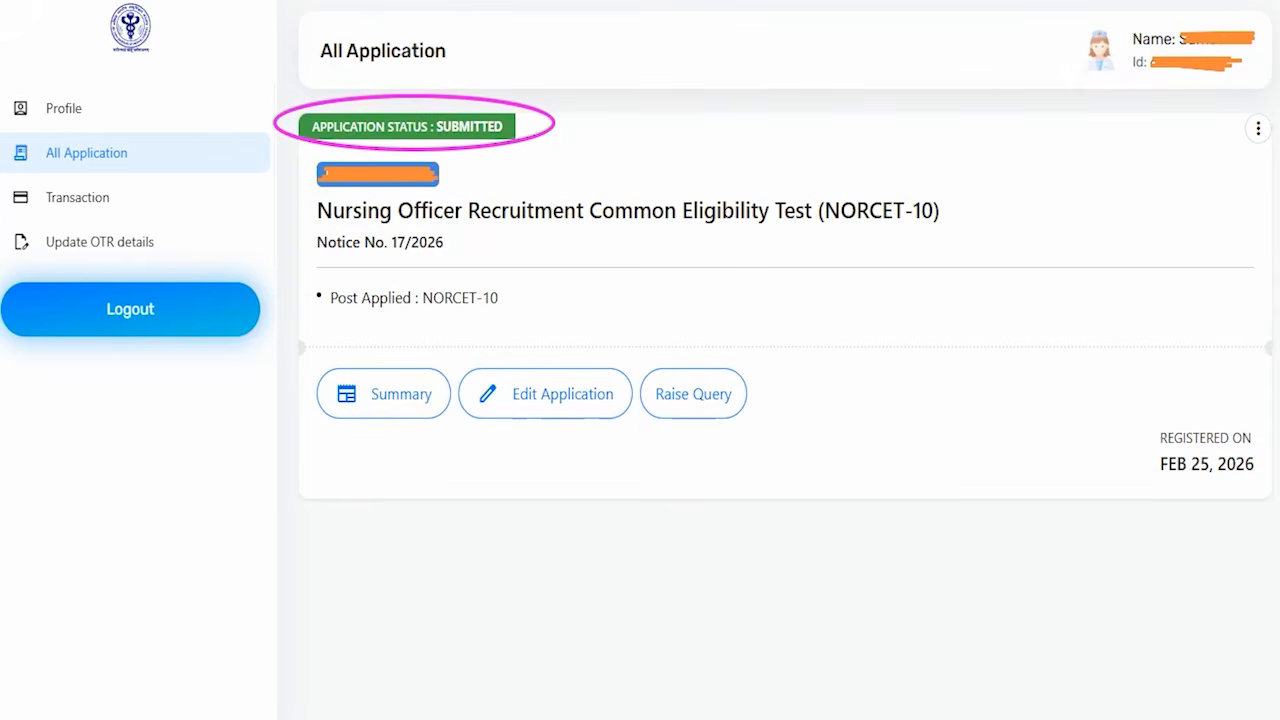
pyautogui.moveTo(522, 123); pyautogui.dragTo(554, 81)
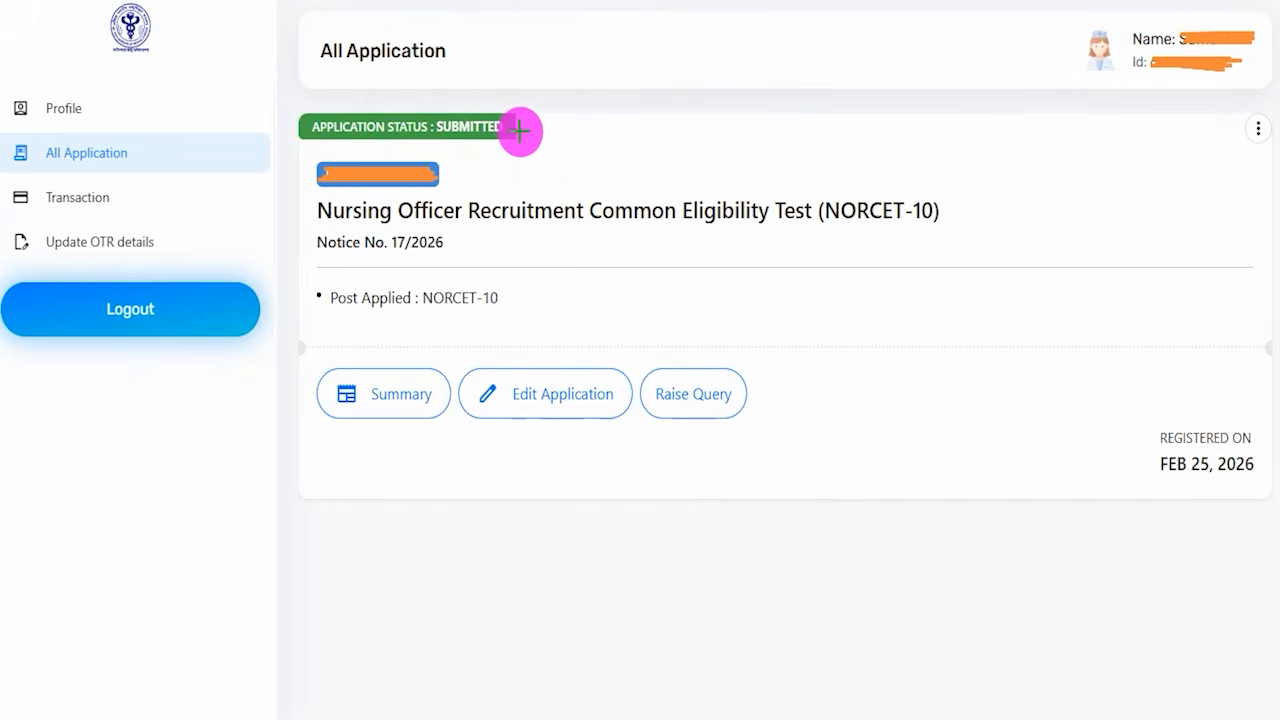
pyautogui.moveTo(520, 131); pyautogui.dragTo(554, 80)
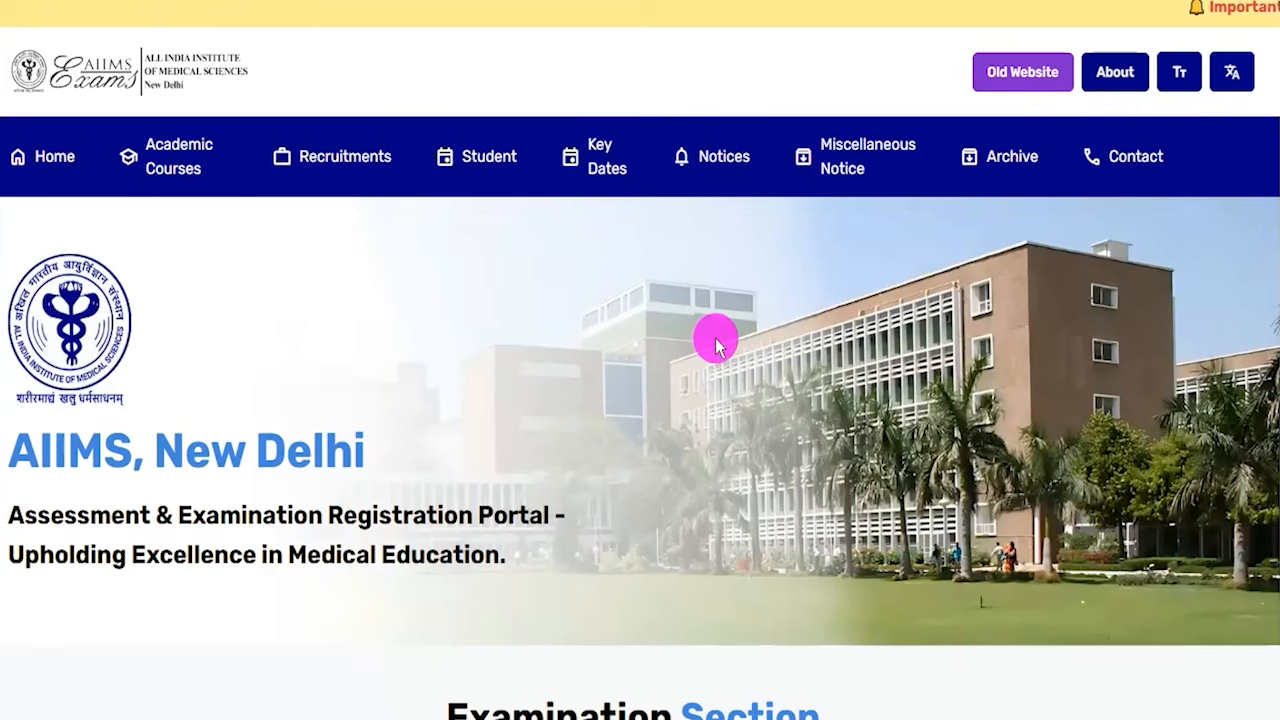
pyautogui.scroll(-4, 706, 357)
pyautogui.scroll(4, 702, 384)
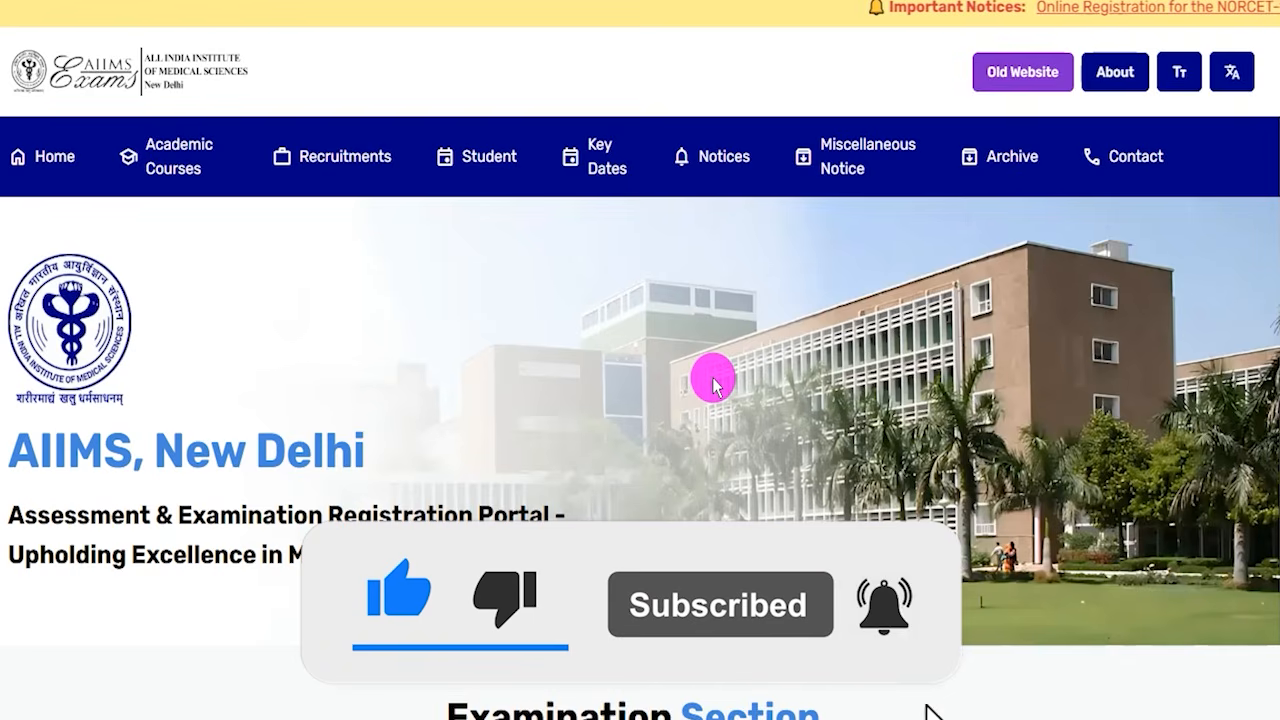
pyautogui.scroll(-2, 750, 386)
pyautogui.scroll(2, 750, 388)
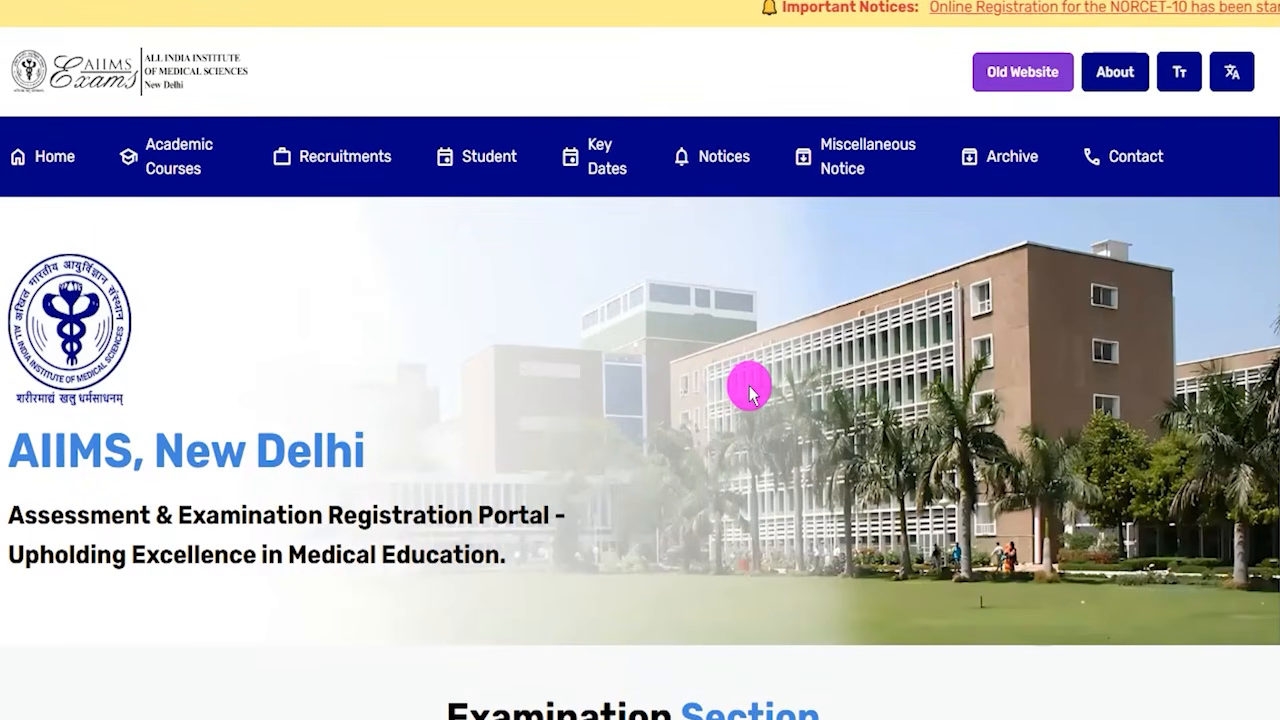